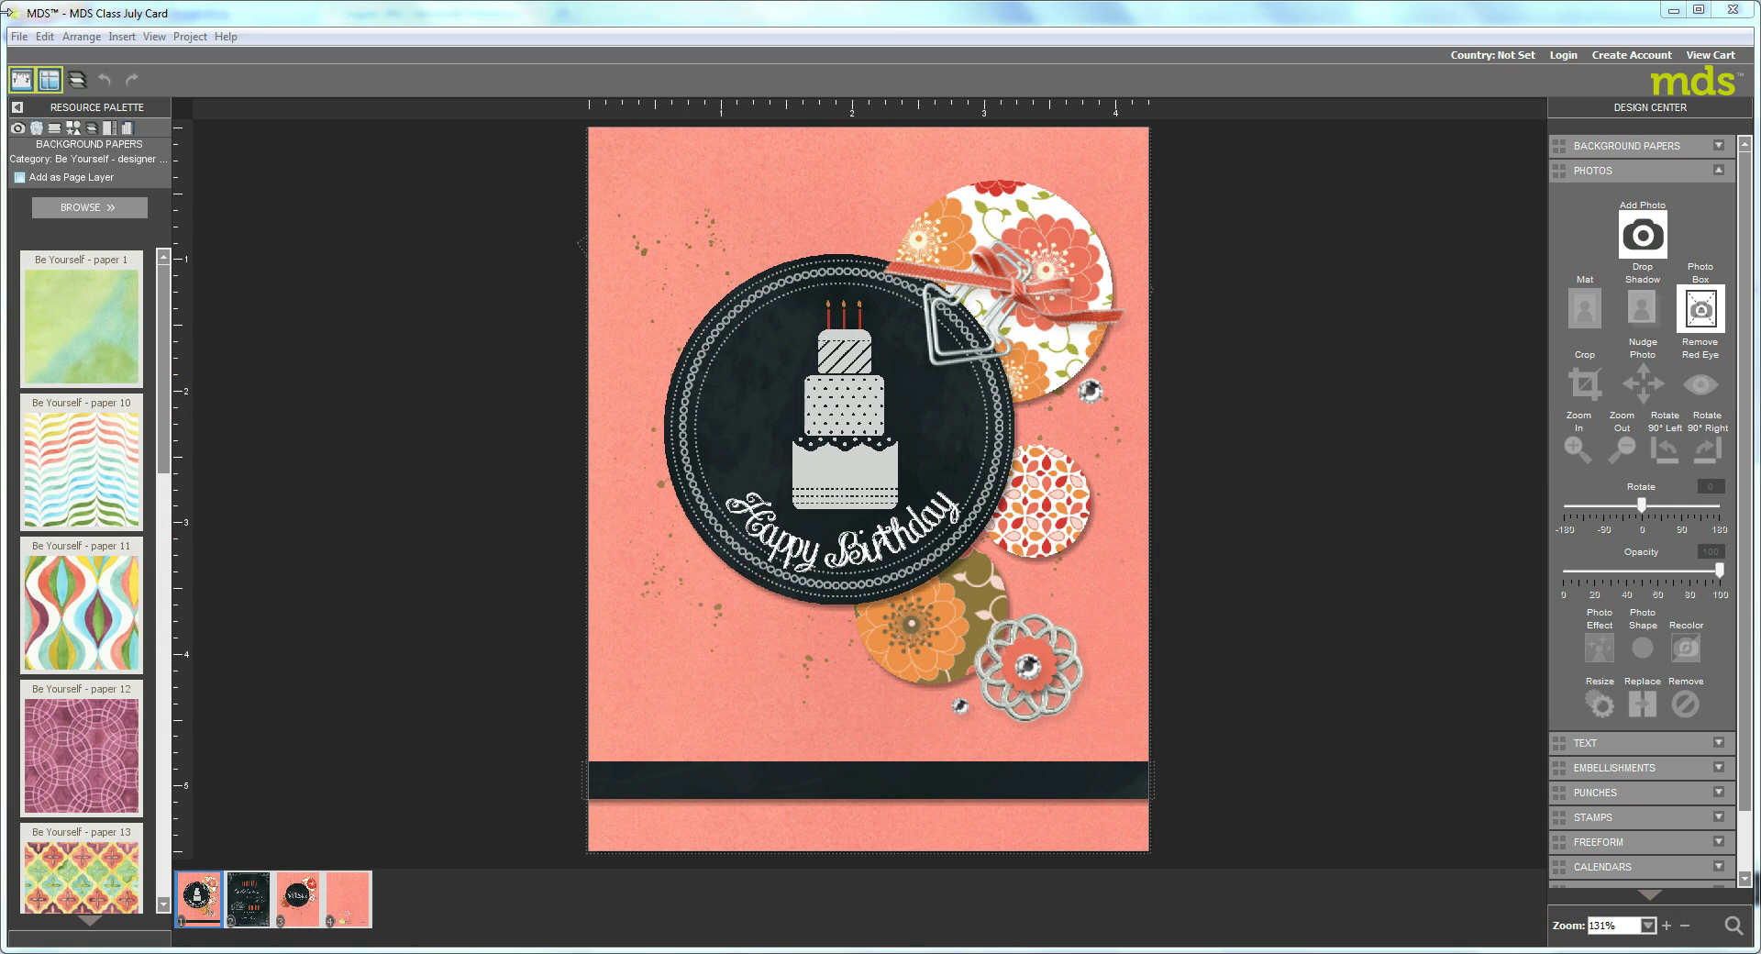
Add one blank page to the card project and move it to the second position in the page order.
click(127, 38)
click(172, 55)
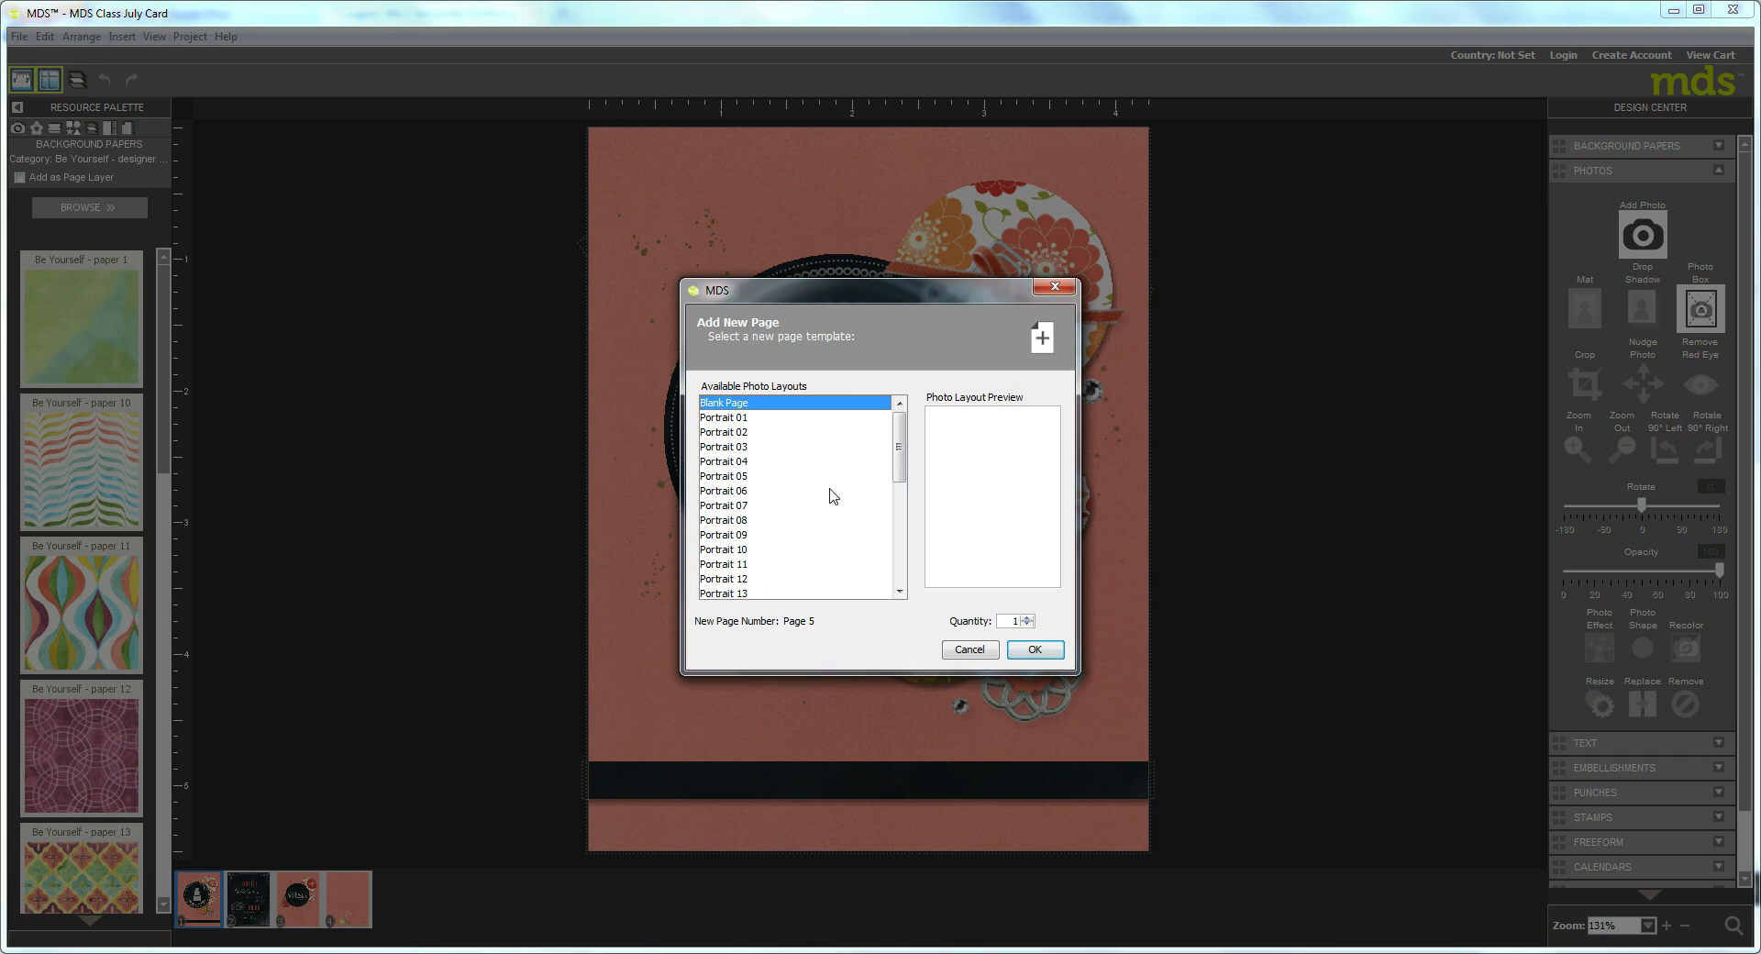
click(1053, 652)
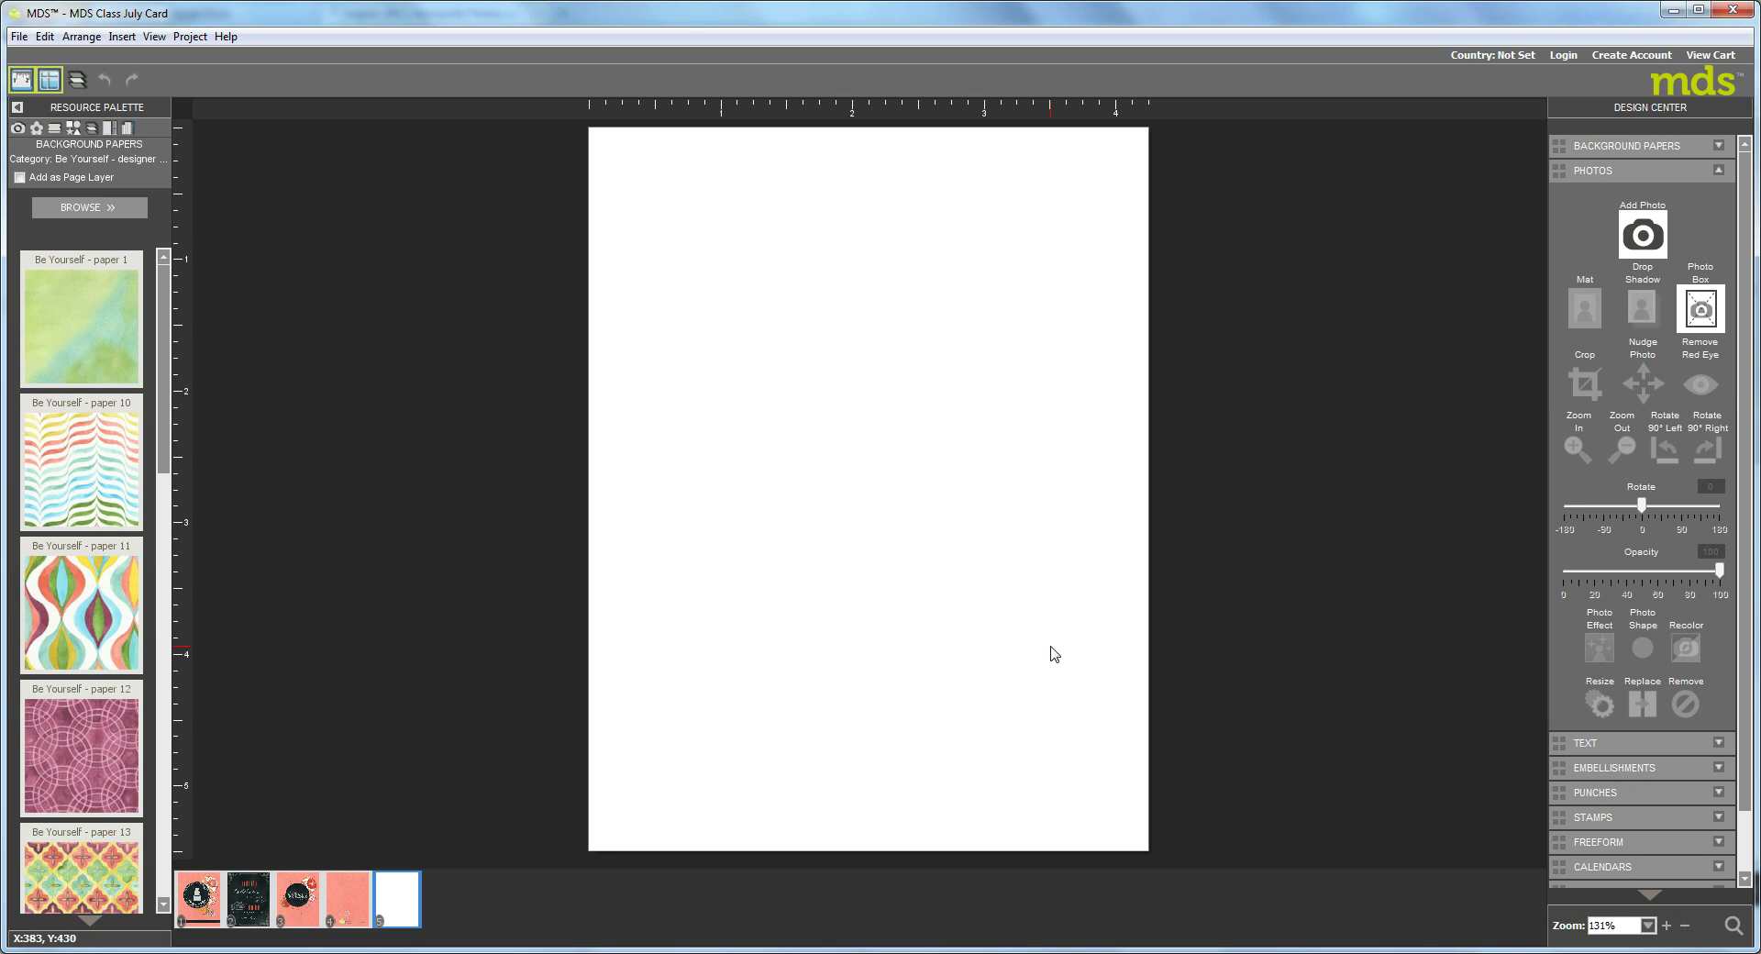
drag(401, 908, 246, 888)
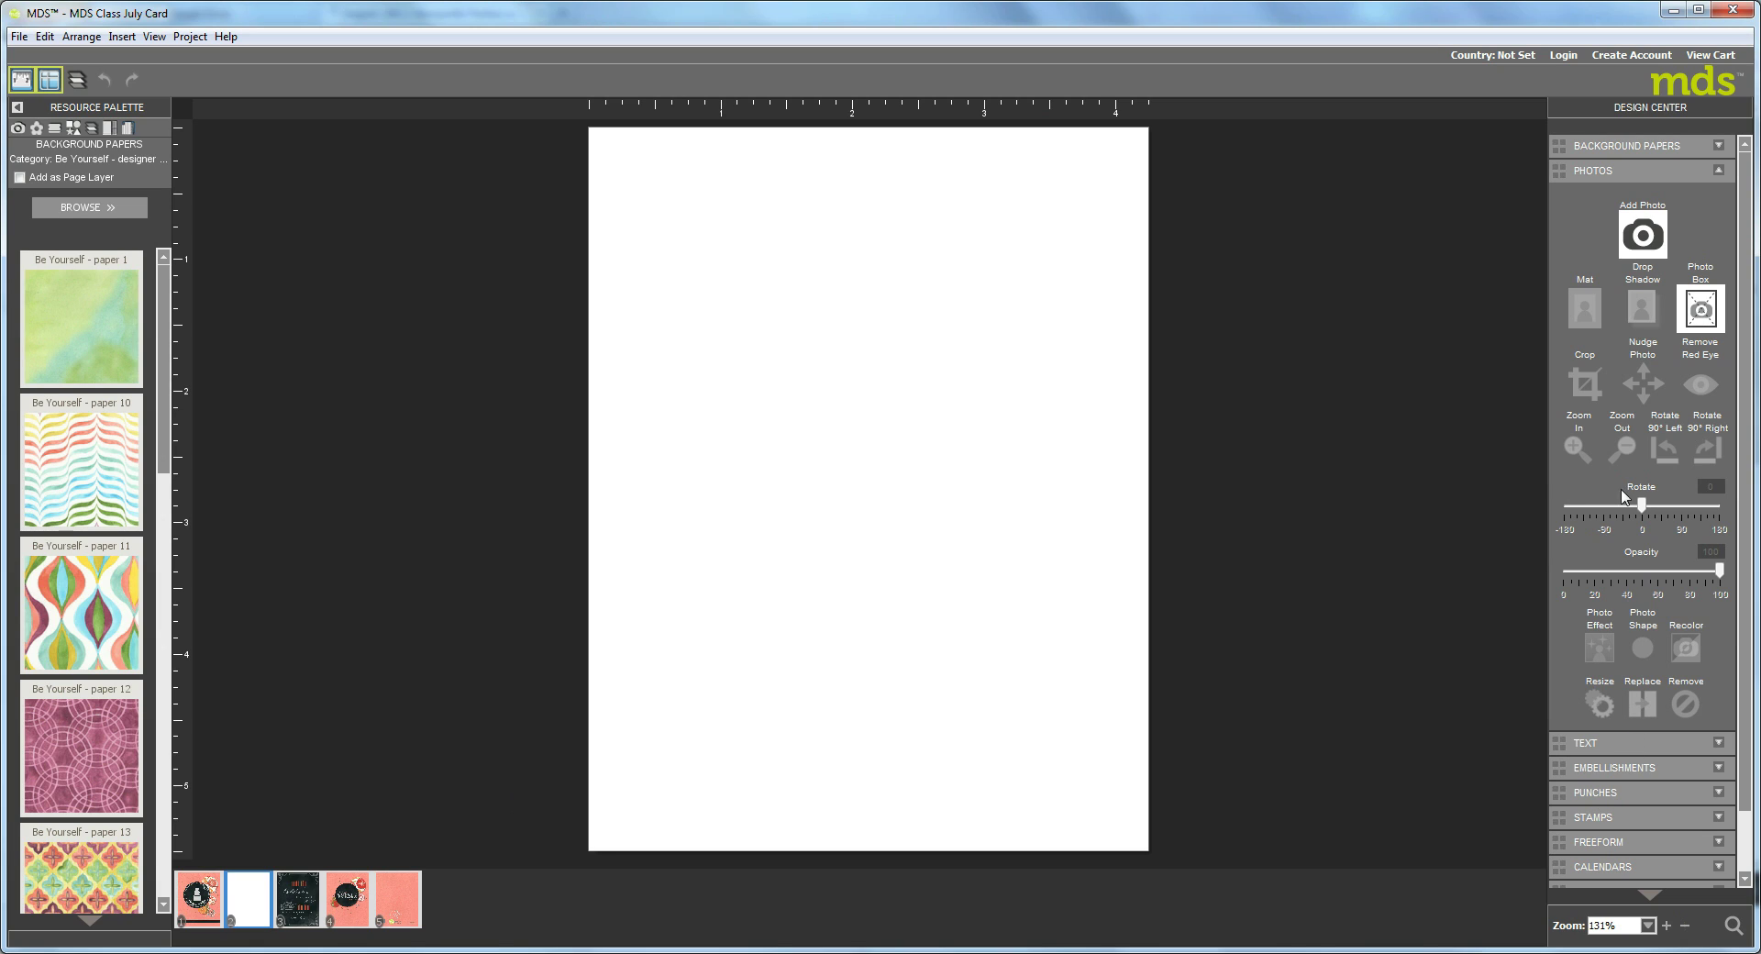
Add a photo box stretched to cover the whole blank page and fill it with Be Yourself - paper 3.
click(1707, 308)
drag(885, 530, 806, 359)
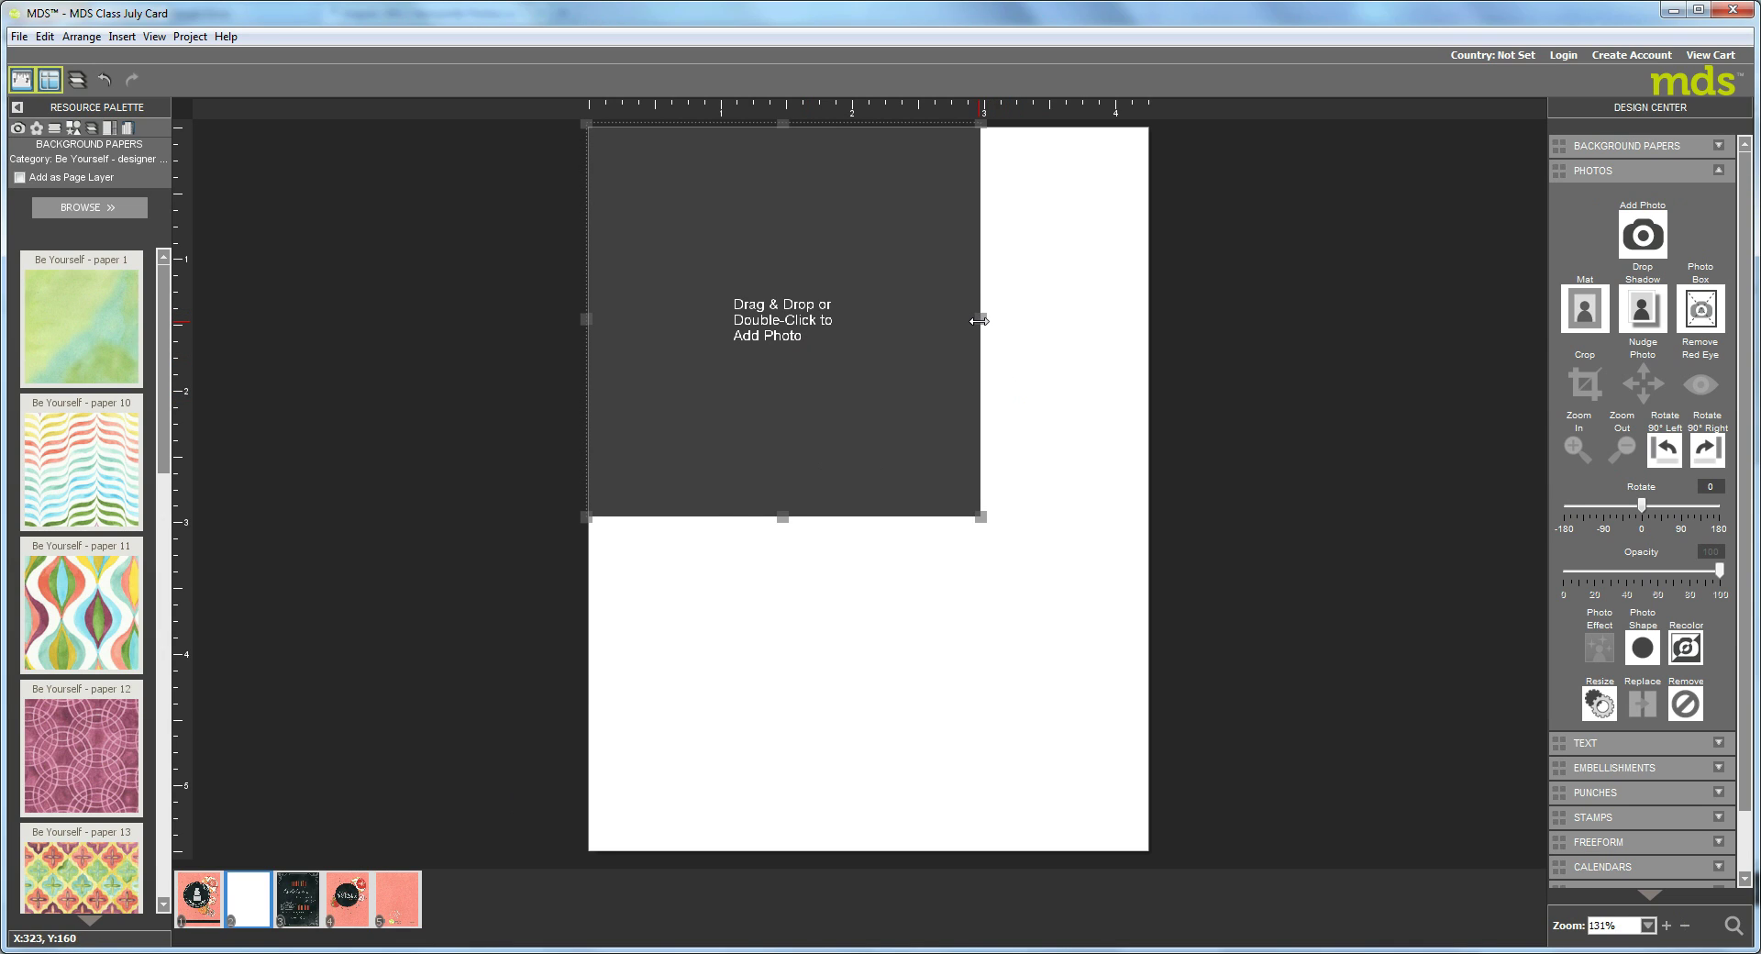
drag(979, 320, 1152, 321)
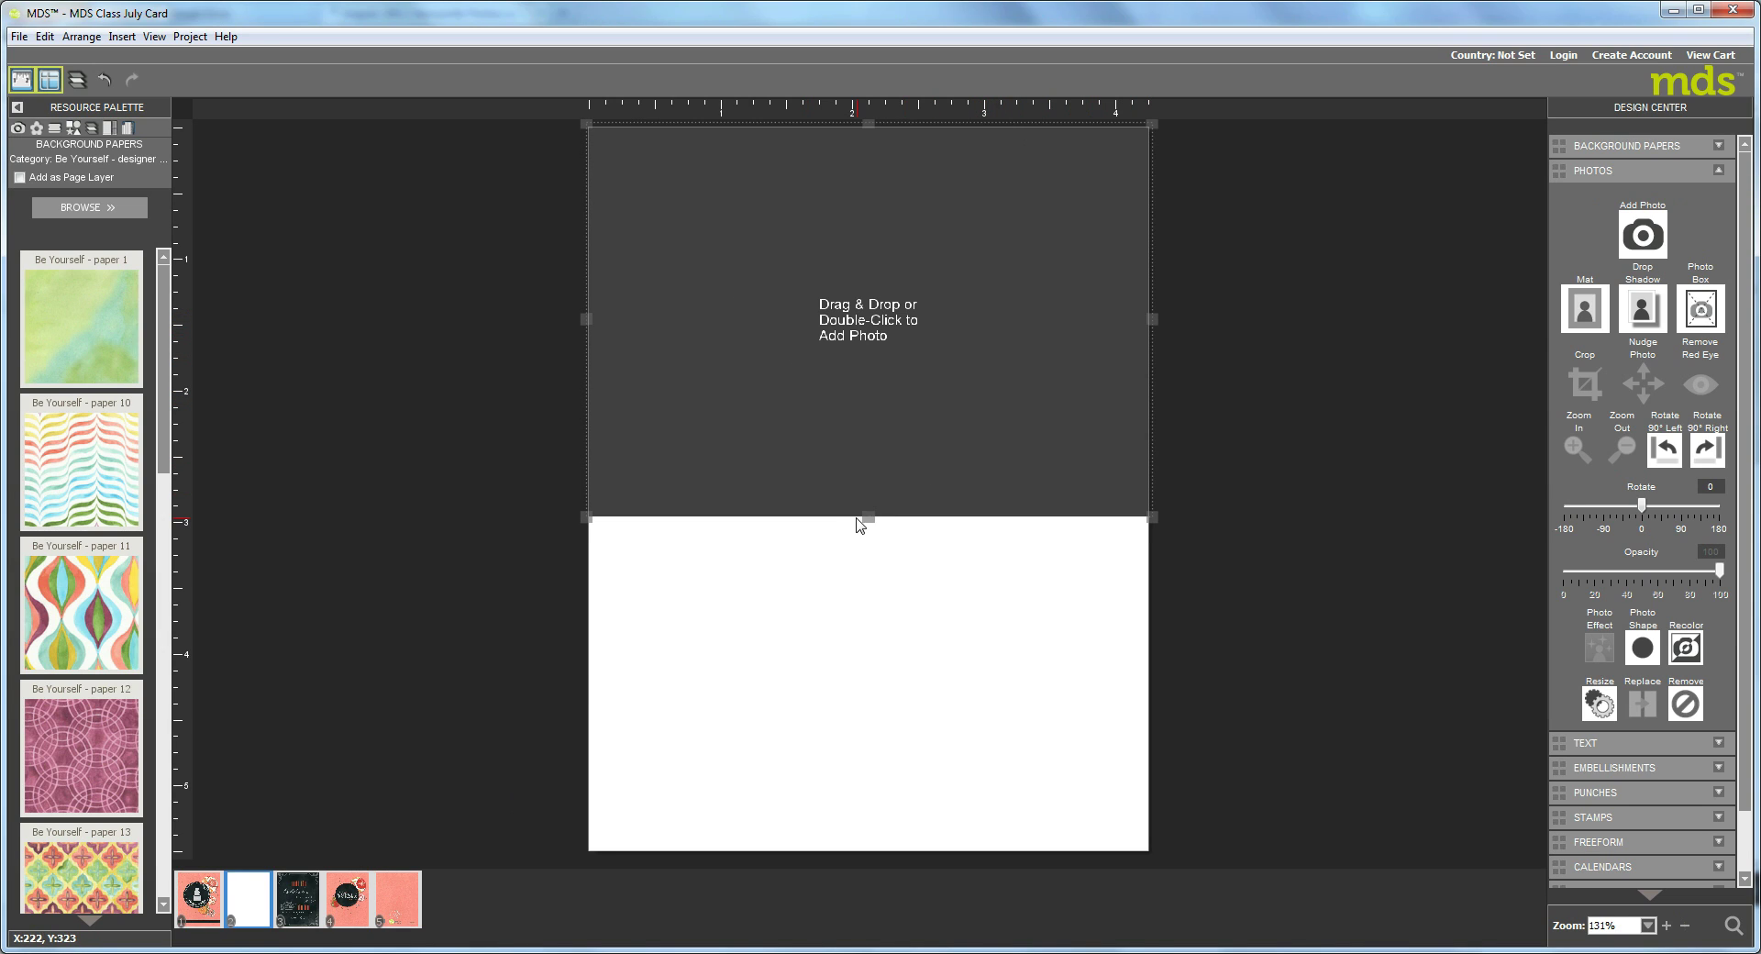
drag(869, 518, 881, 848)
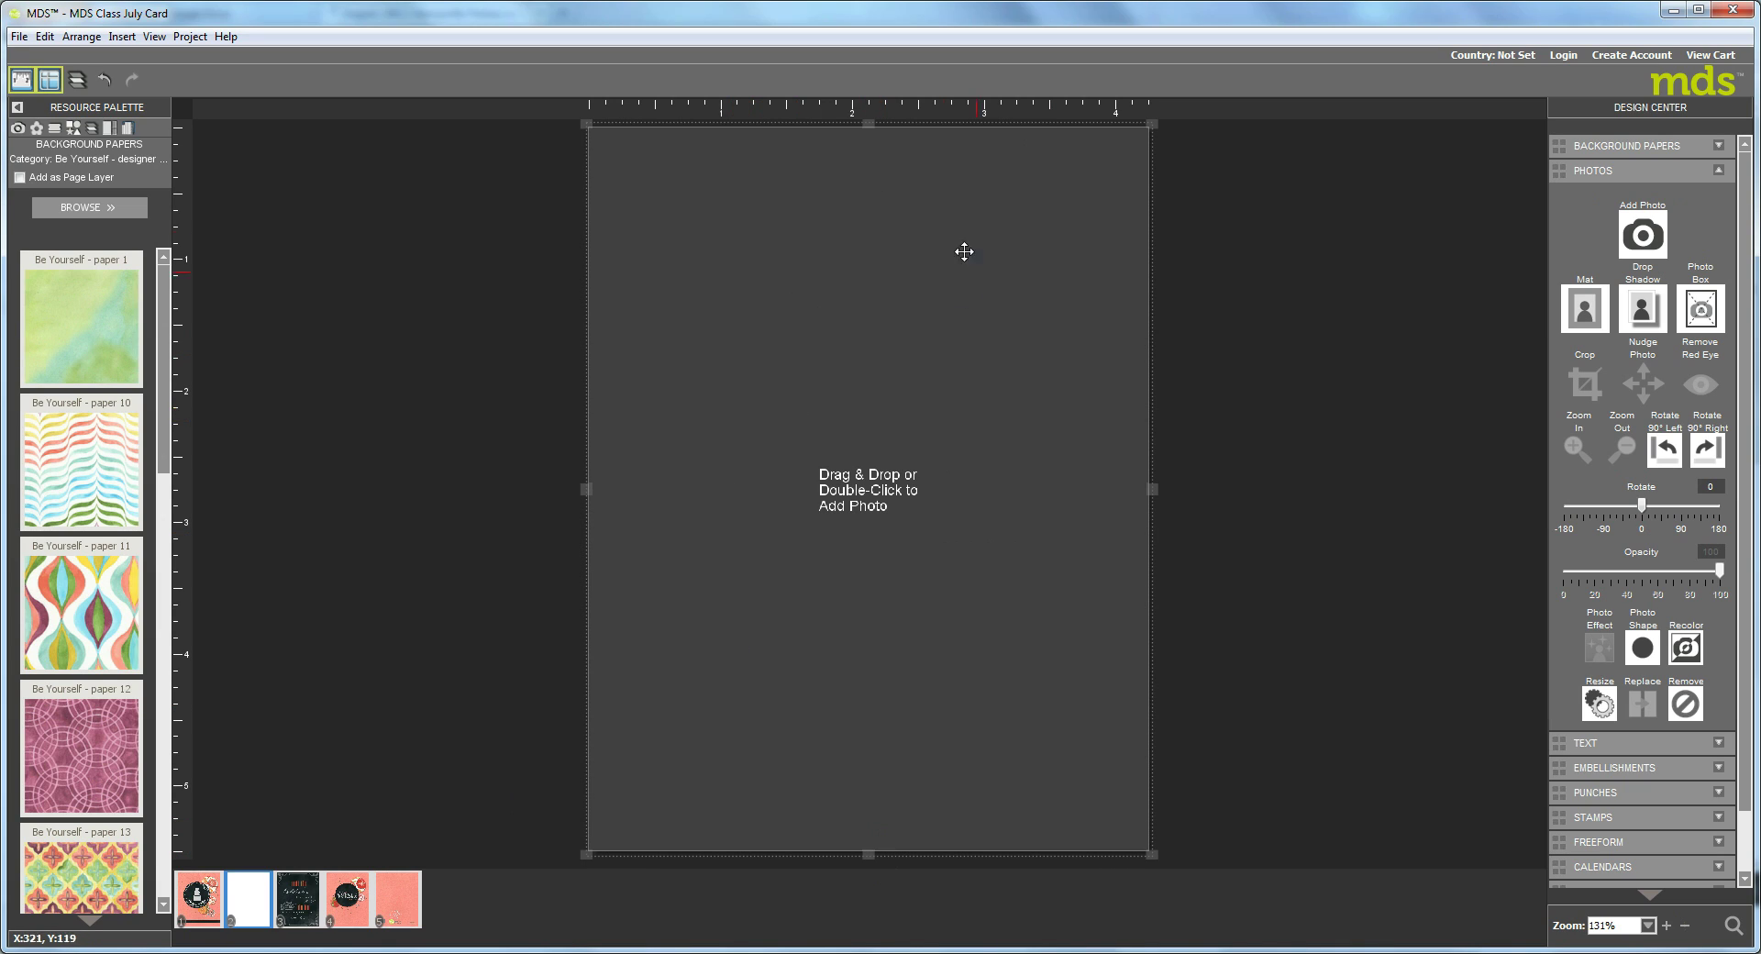
click(164, 898)
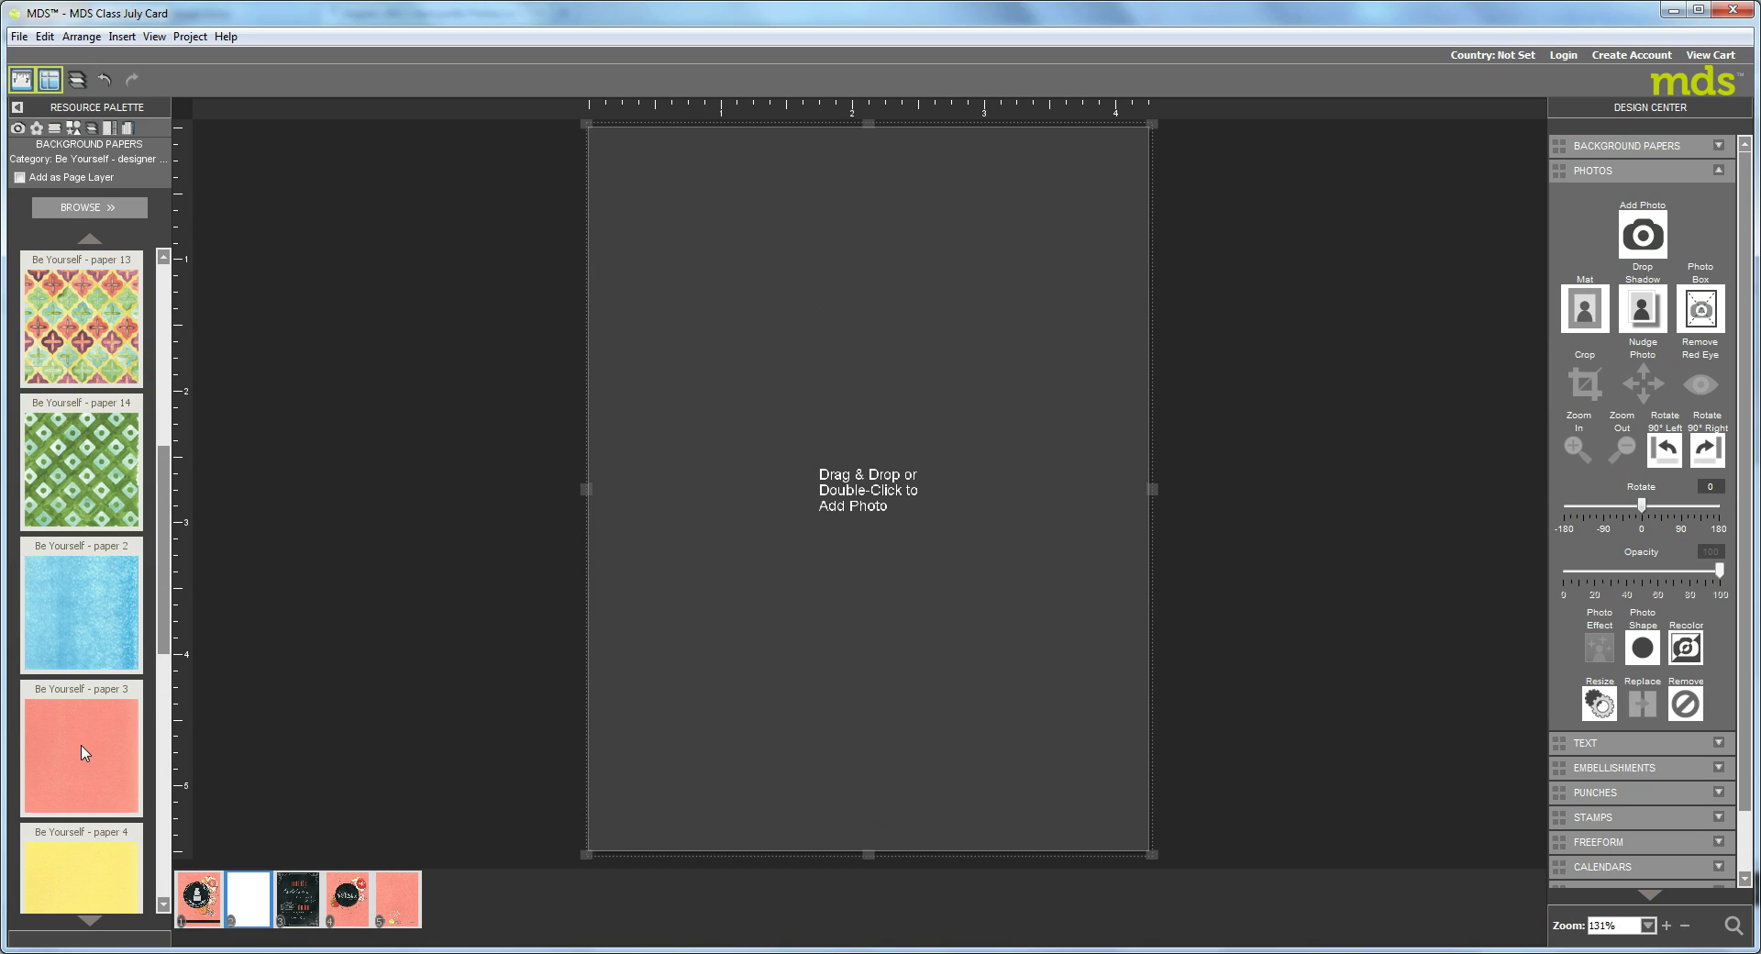
drag(84, 752, 893, 590)
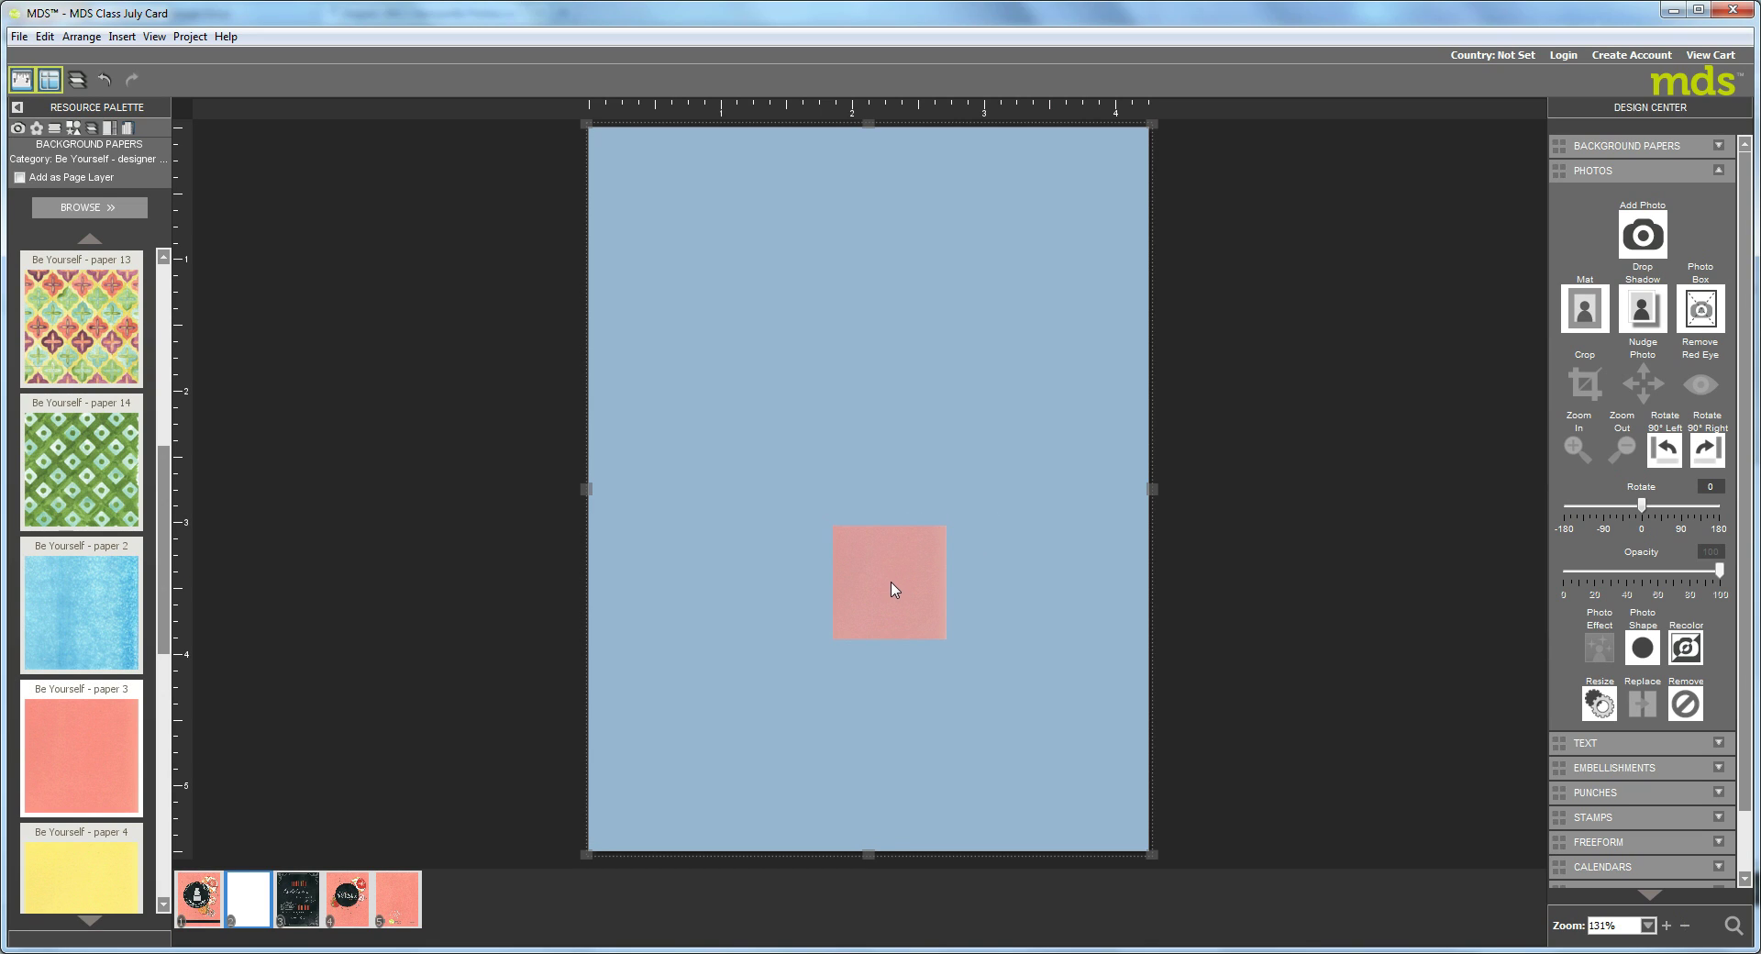
Open the paper fill in the Photo Editor and shift the visible crop area to the paper's left side.
drag(897, 579, 897, 579)
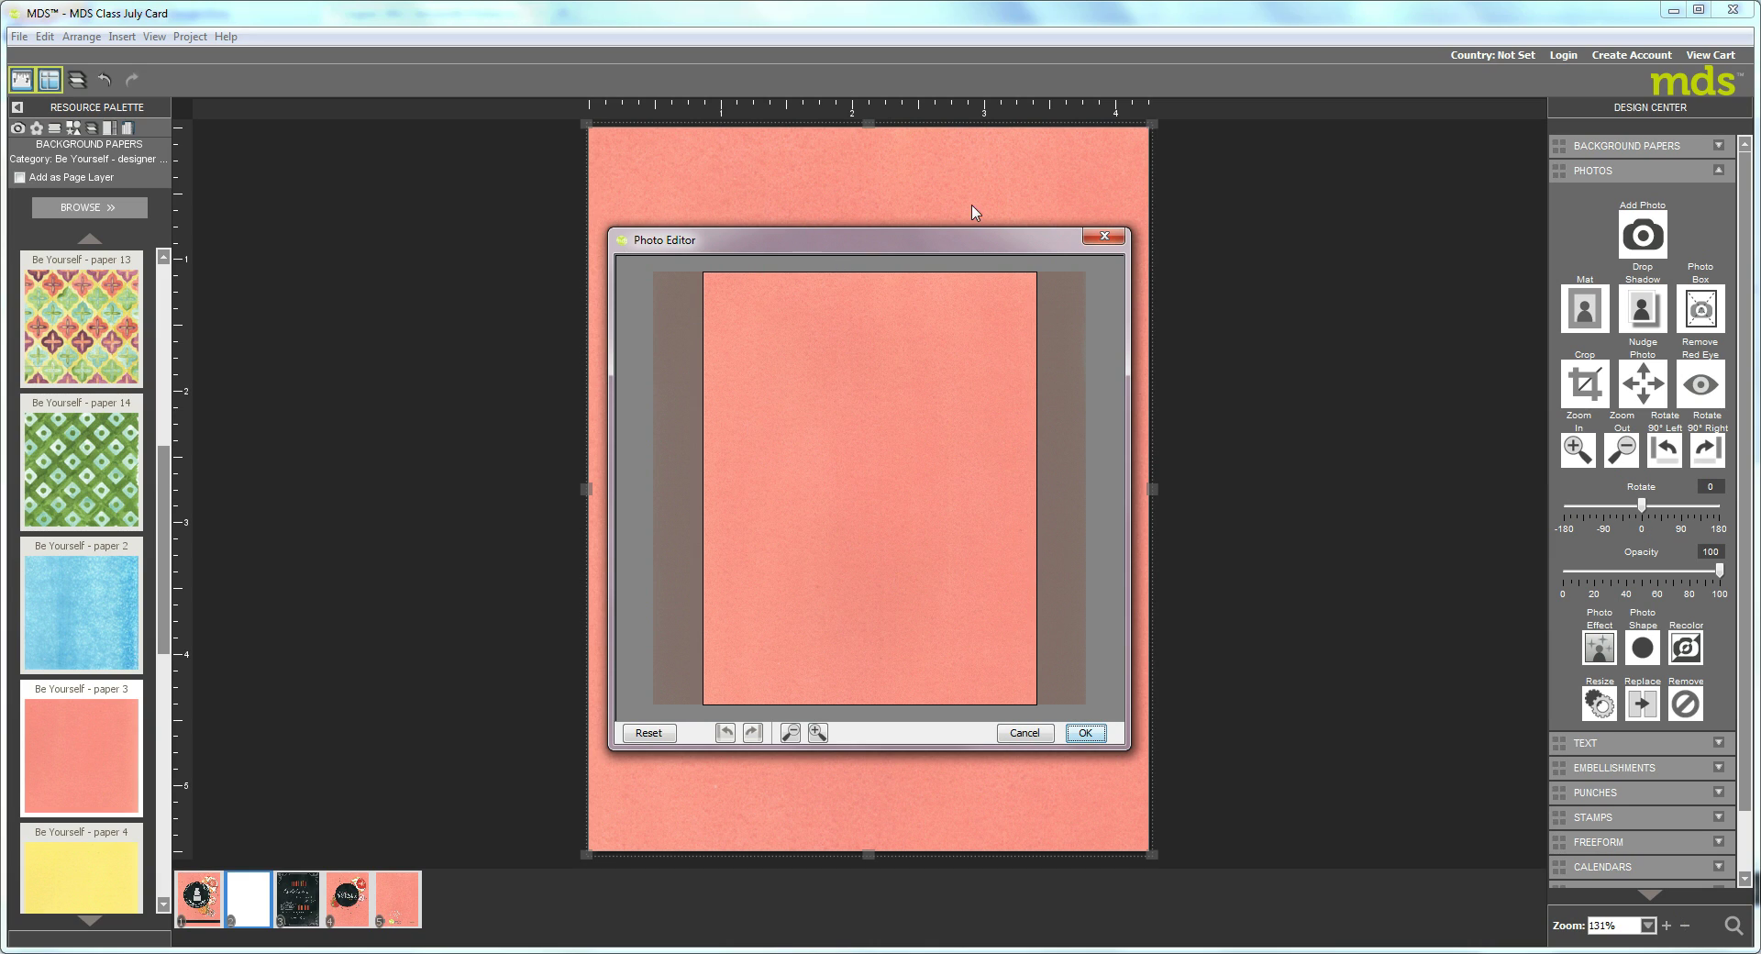
click(818, 732)
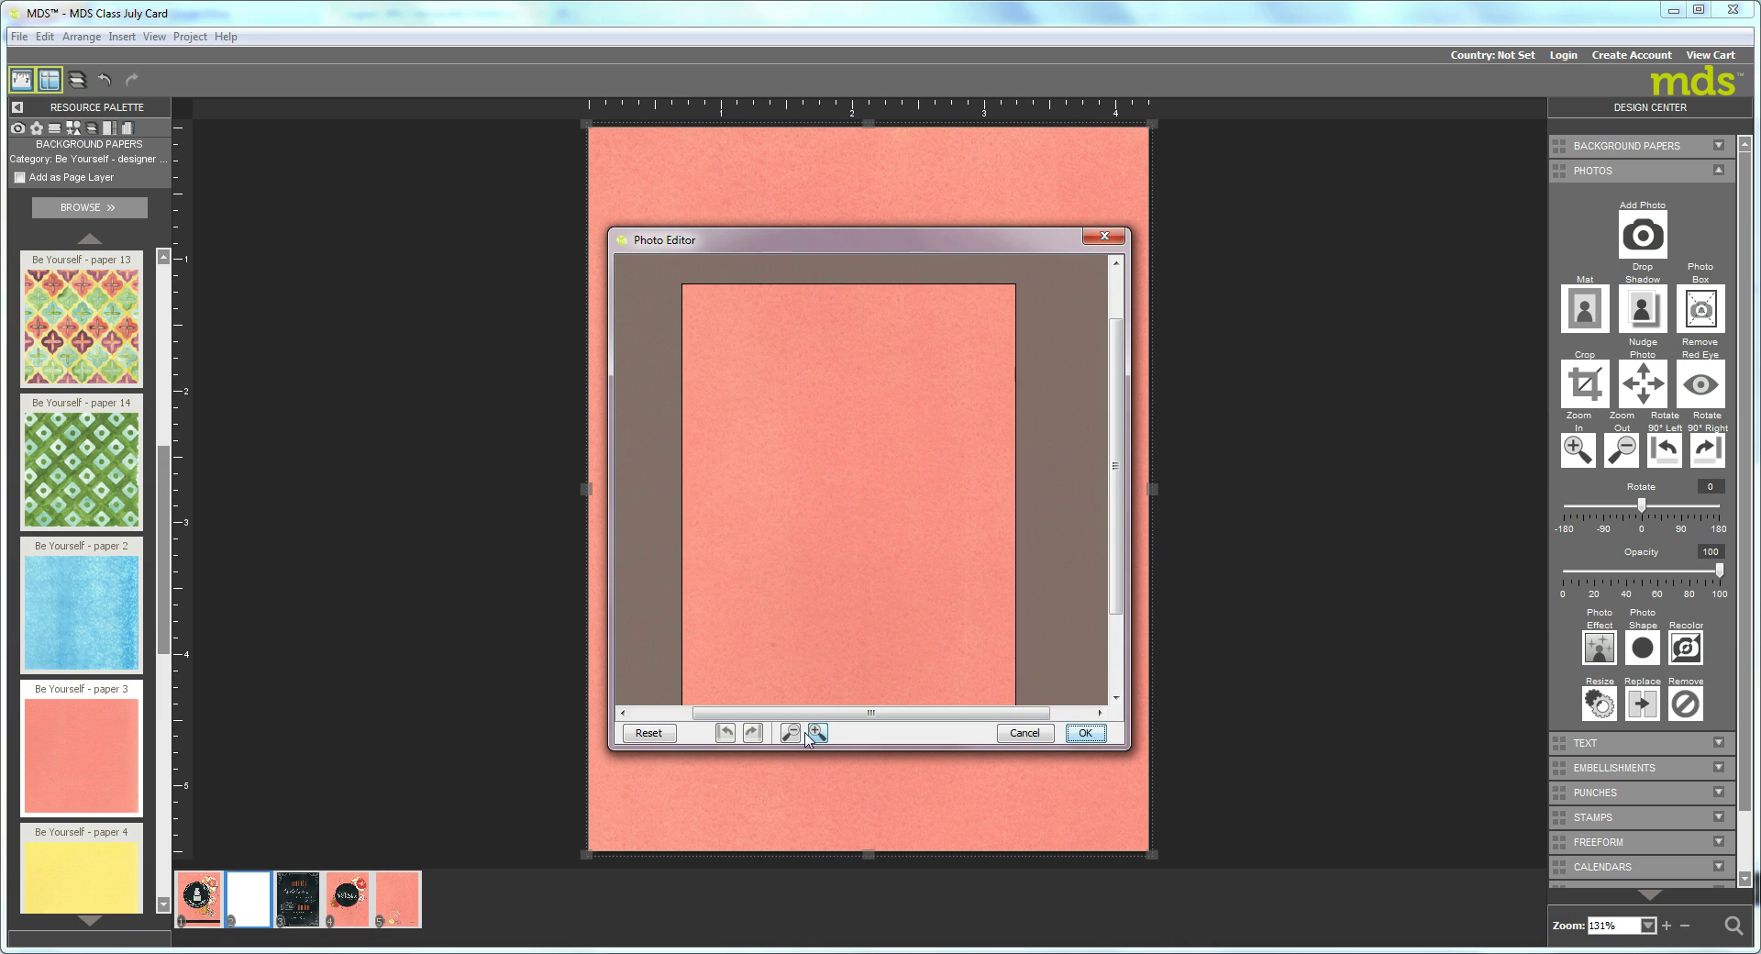
click(790, 733)
click(790, 733)
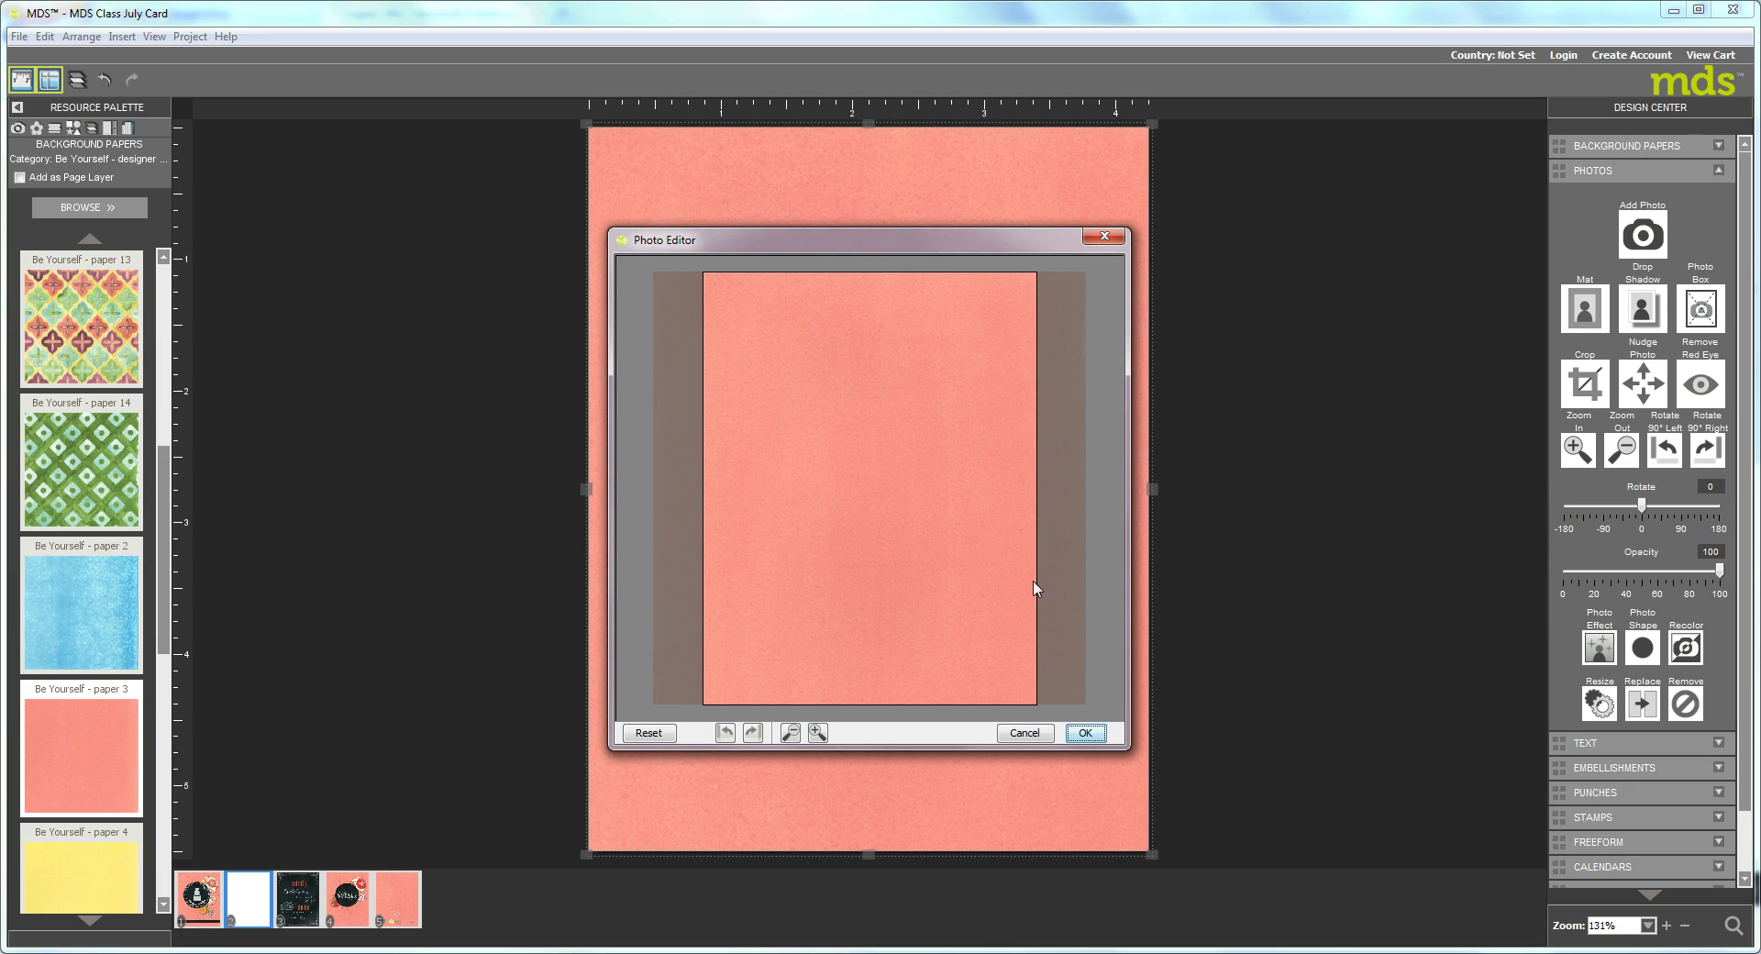
drag(834, 447, 794, 451)
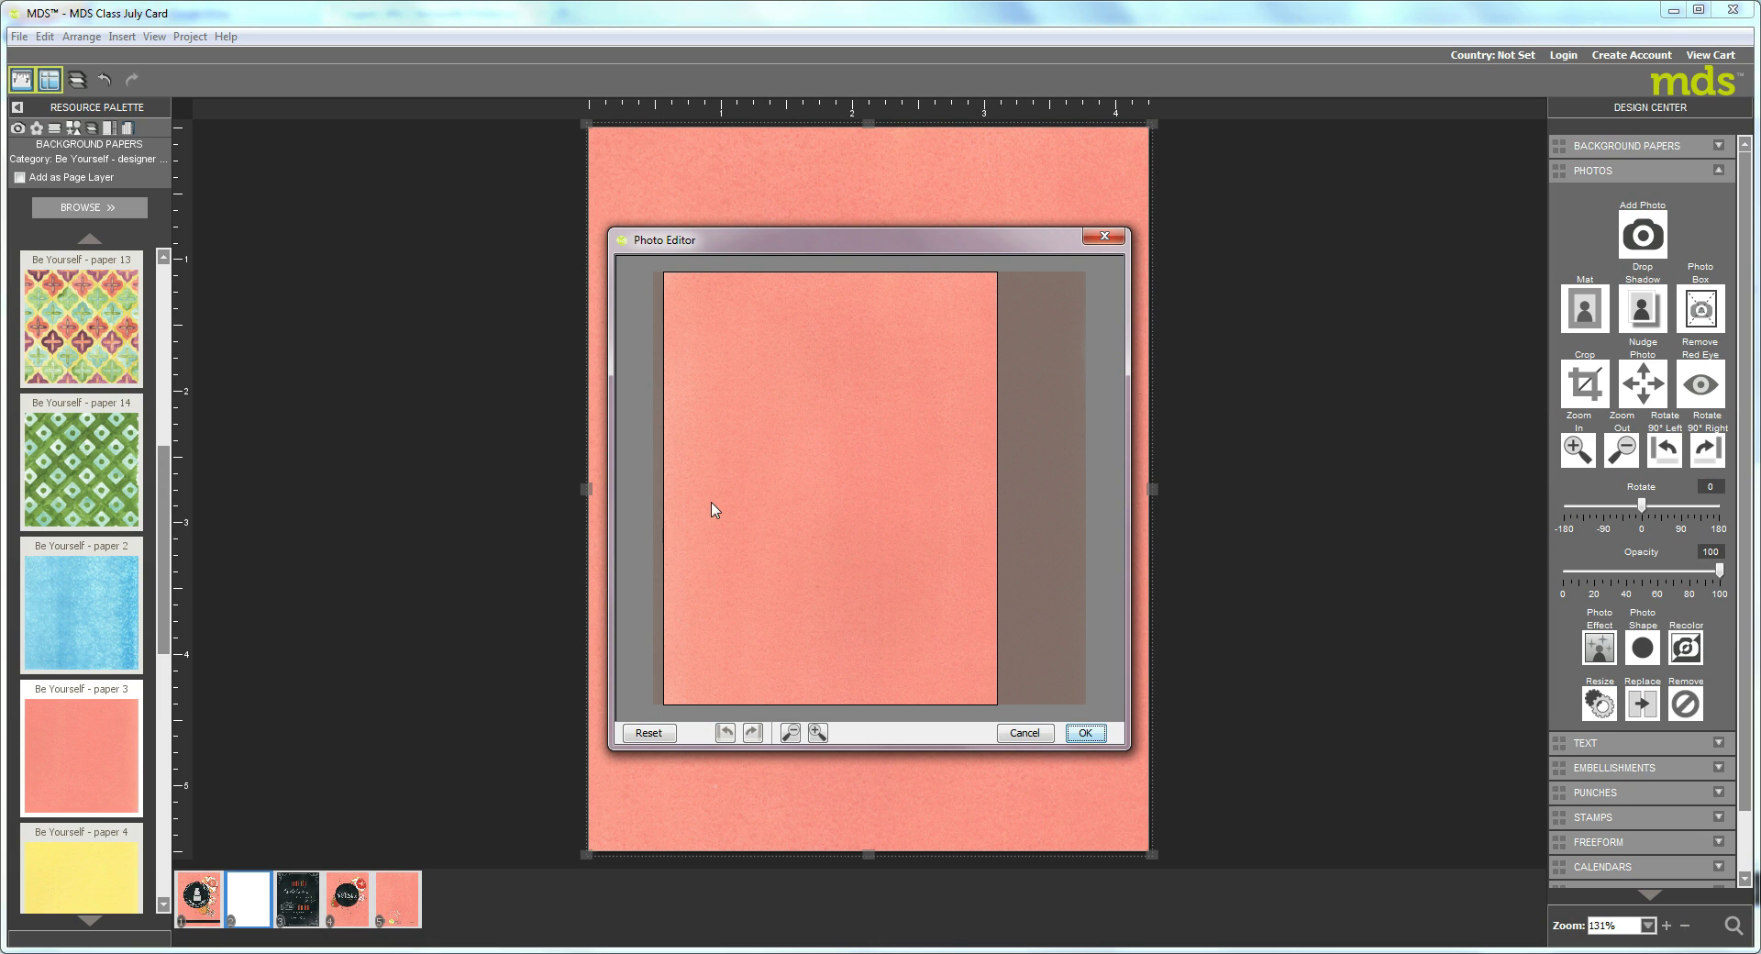
click(1085, 733)
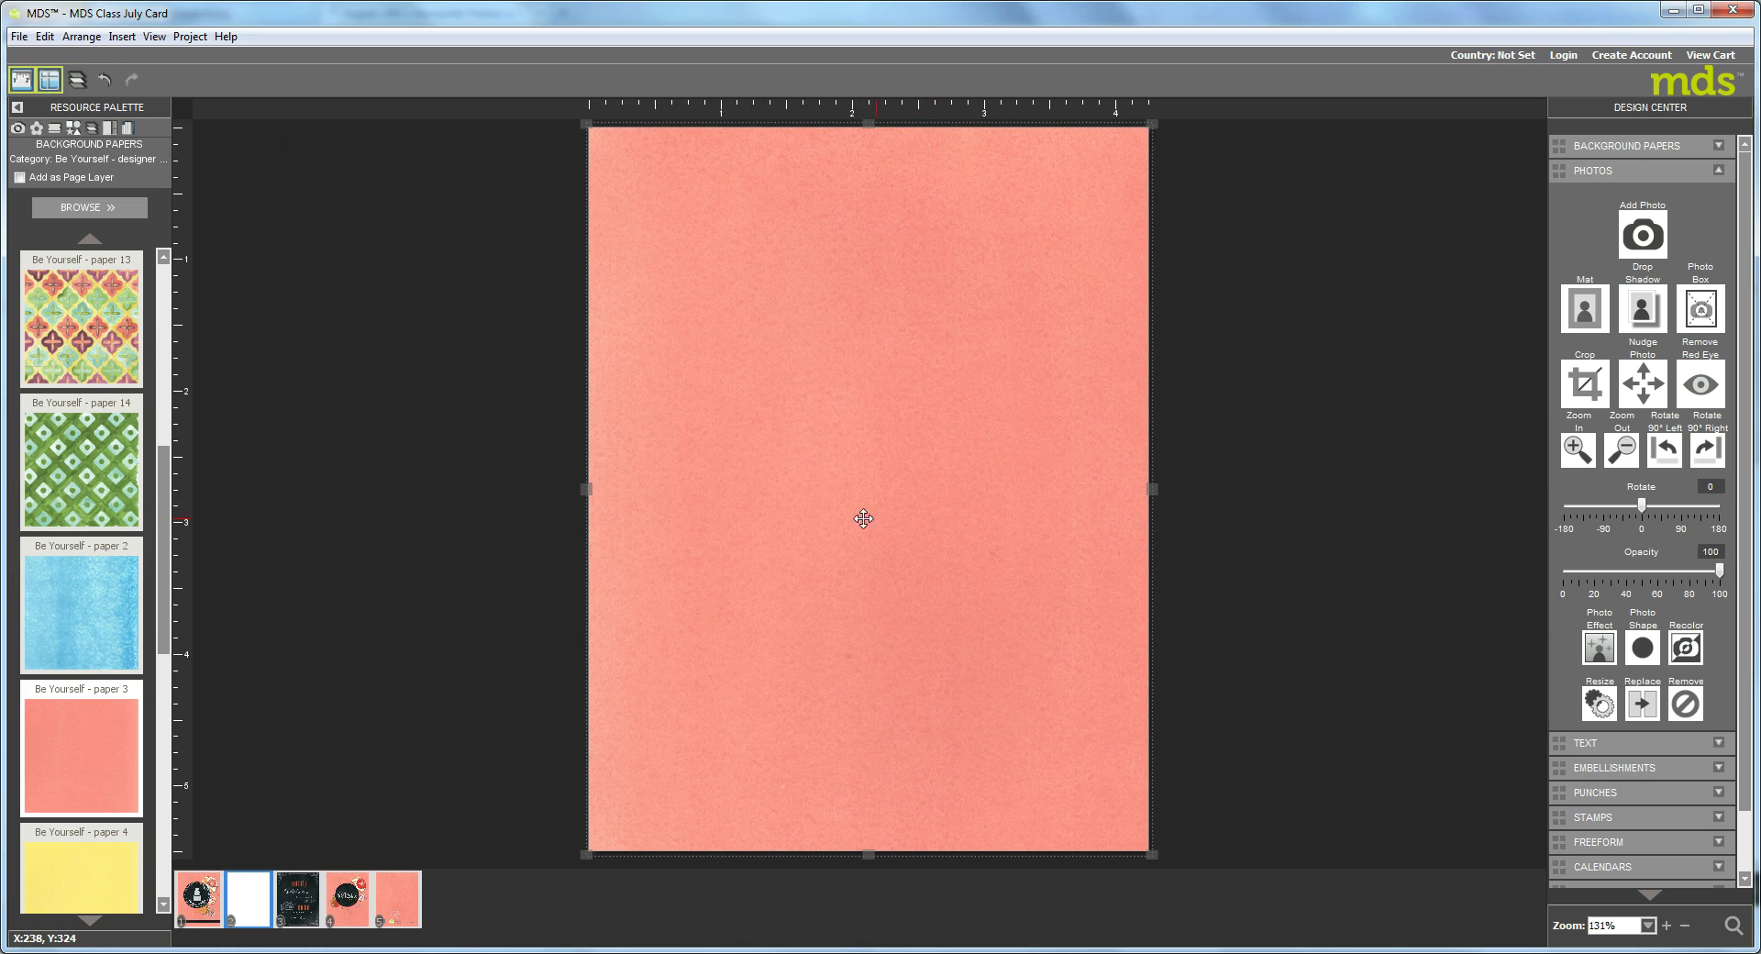
Lock the paper-filled photo box on the page and test the lock by trying to move it.
click(45, 37)
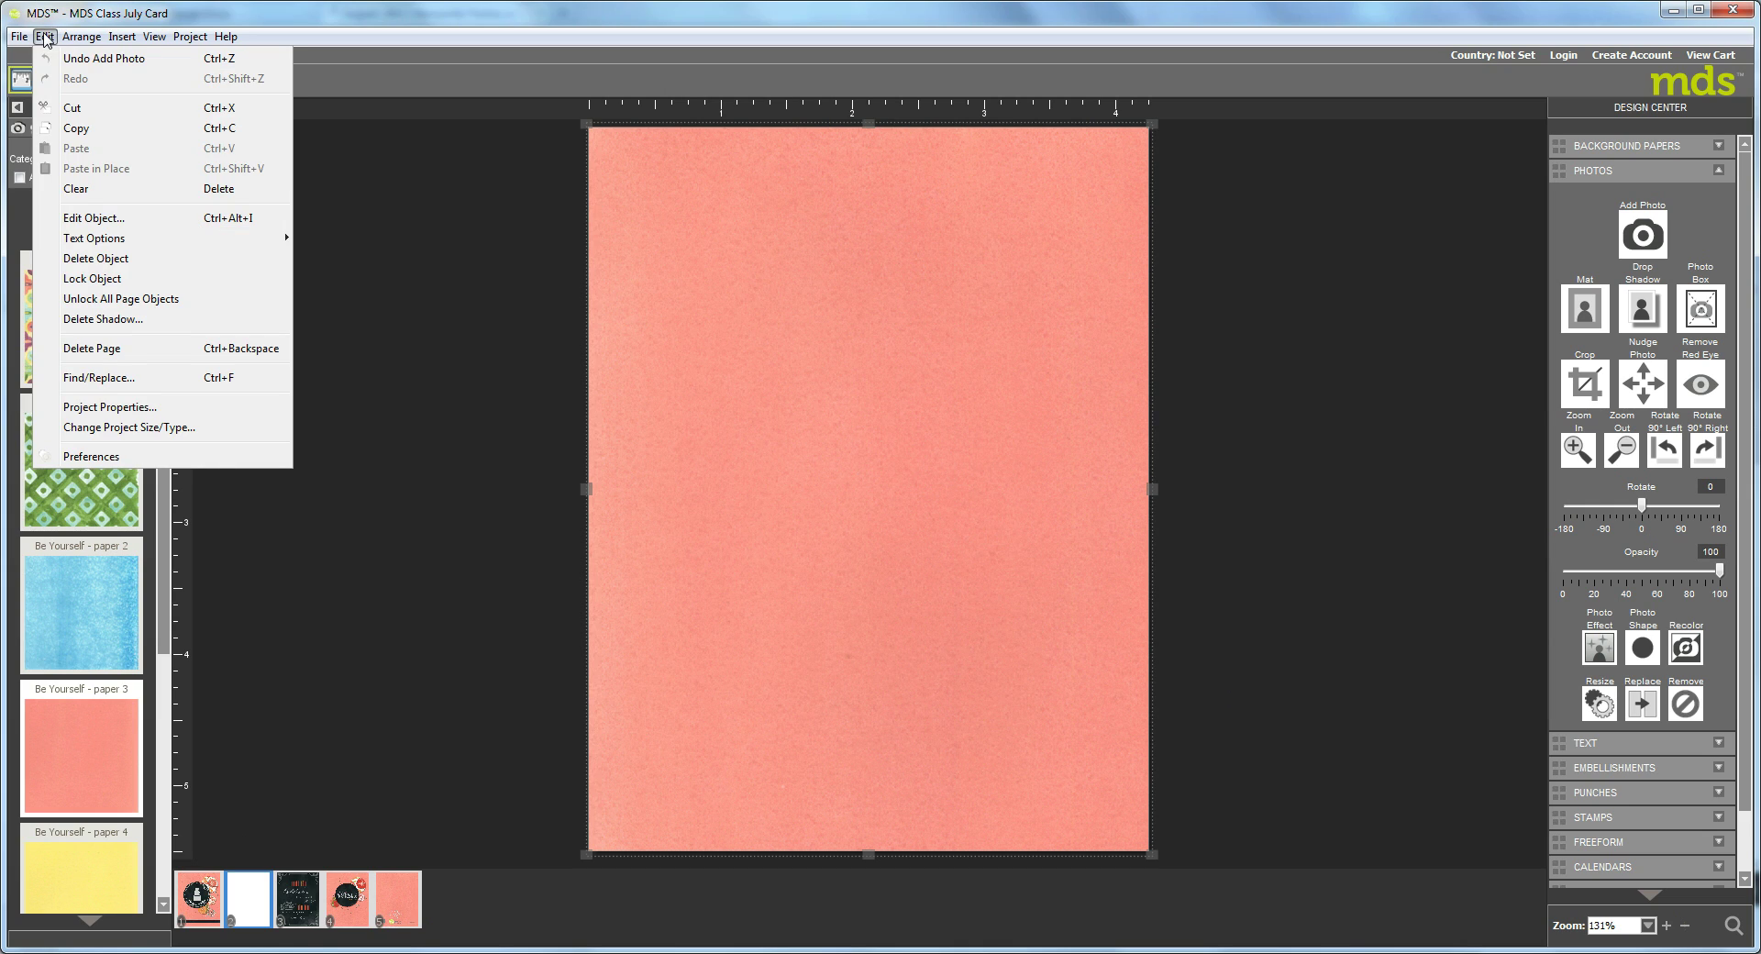
click(268, 286)
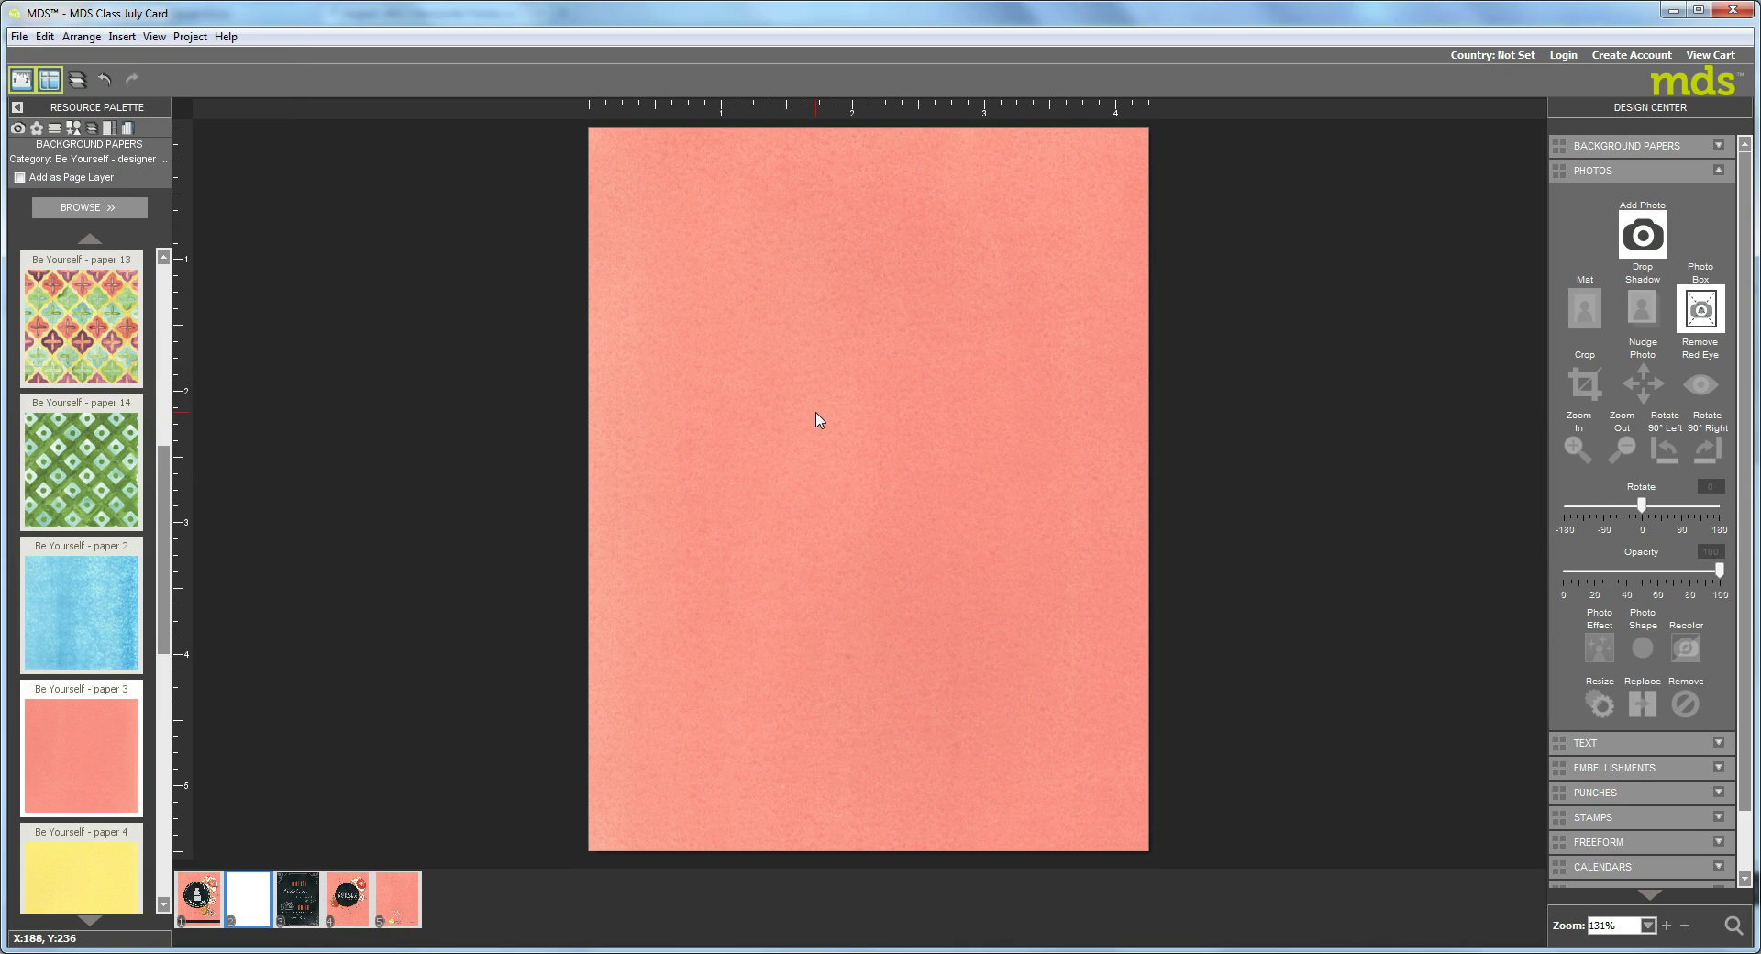
drag(816, 412, 1009, 413)
drag(803, 485, 711, 515)
Place a 1.25 Circle Punch on the page, enlarge it to about 2.3 inches and position it slightly left of the upper centre.
click(73, 127)
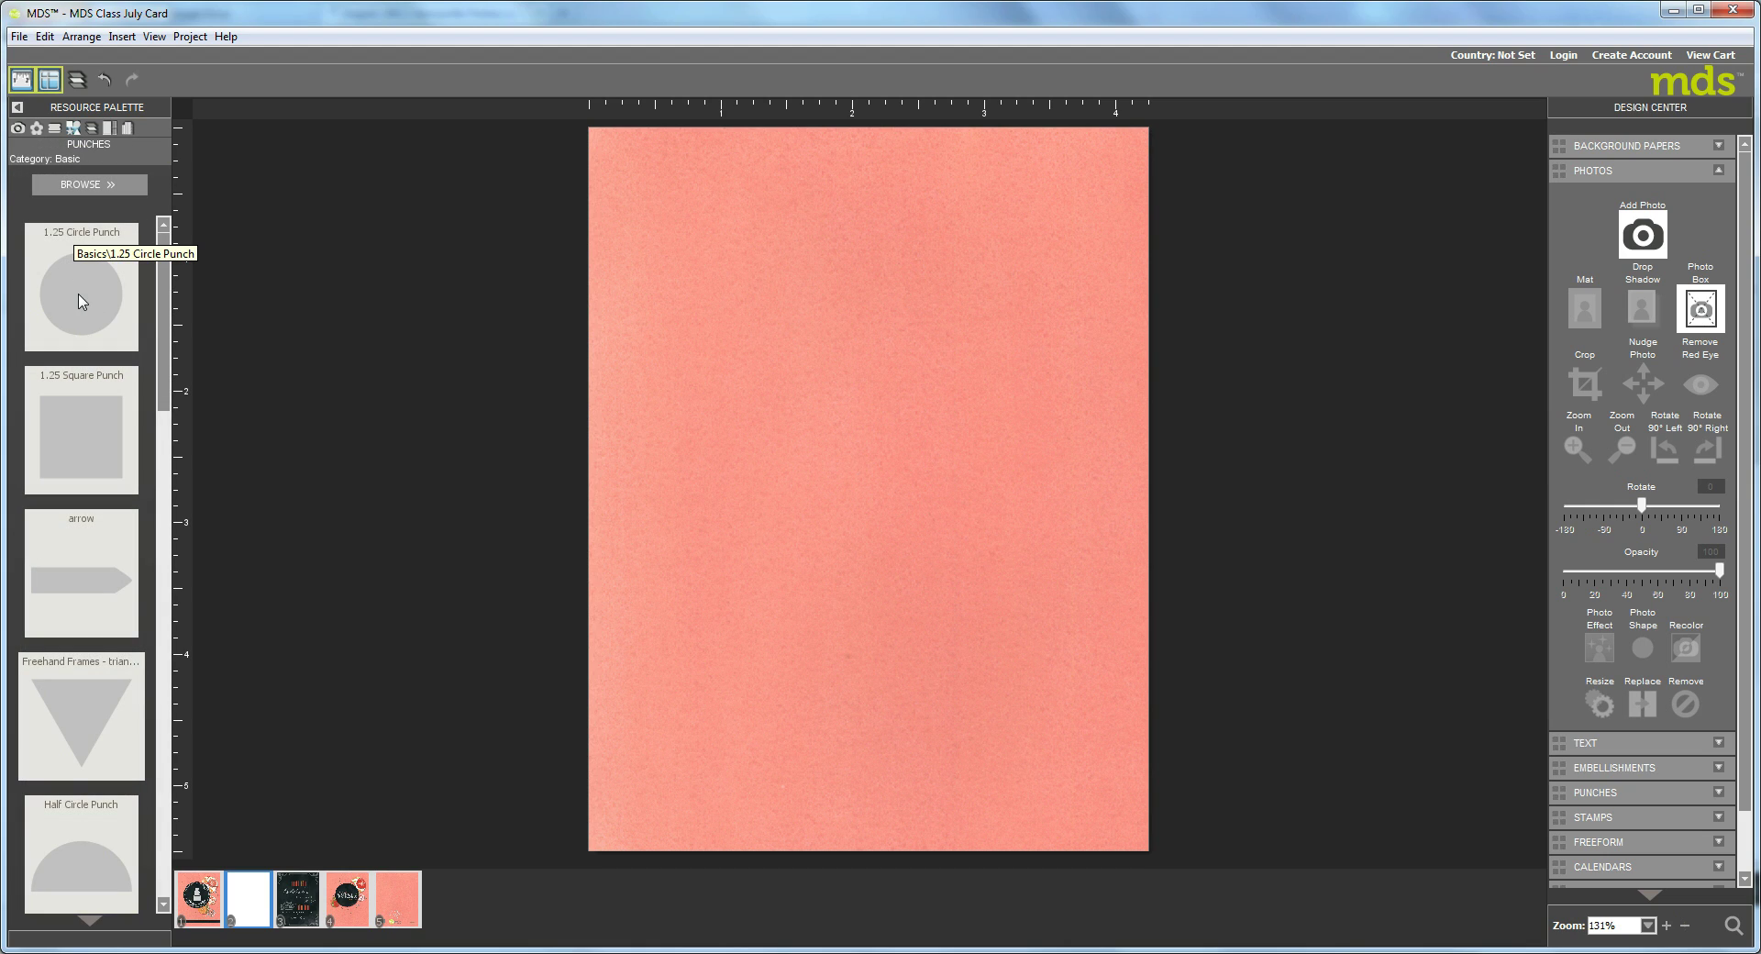
drag(98, 303, 850, 389)
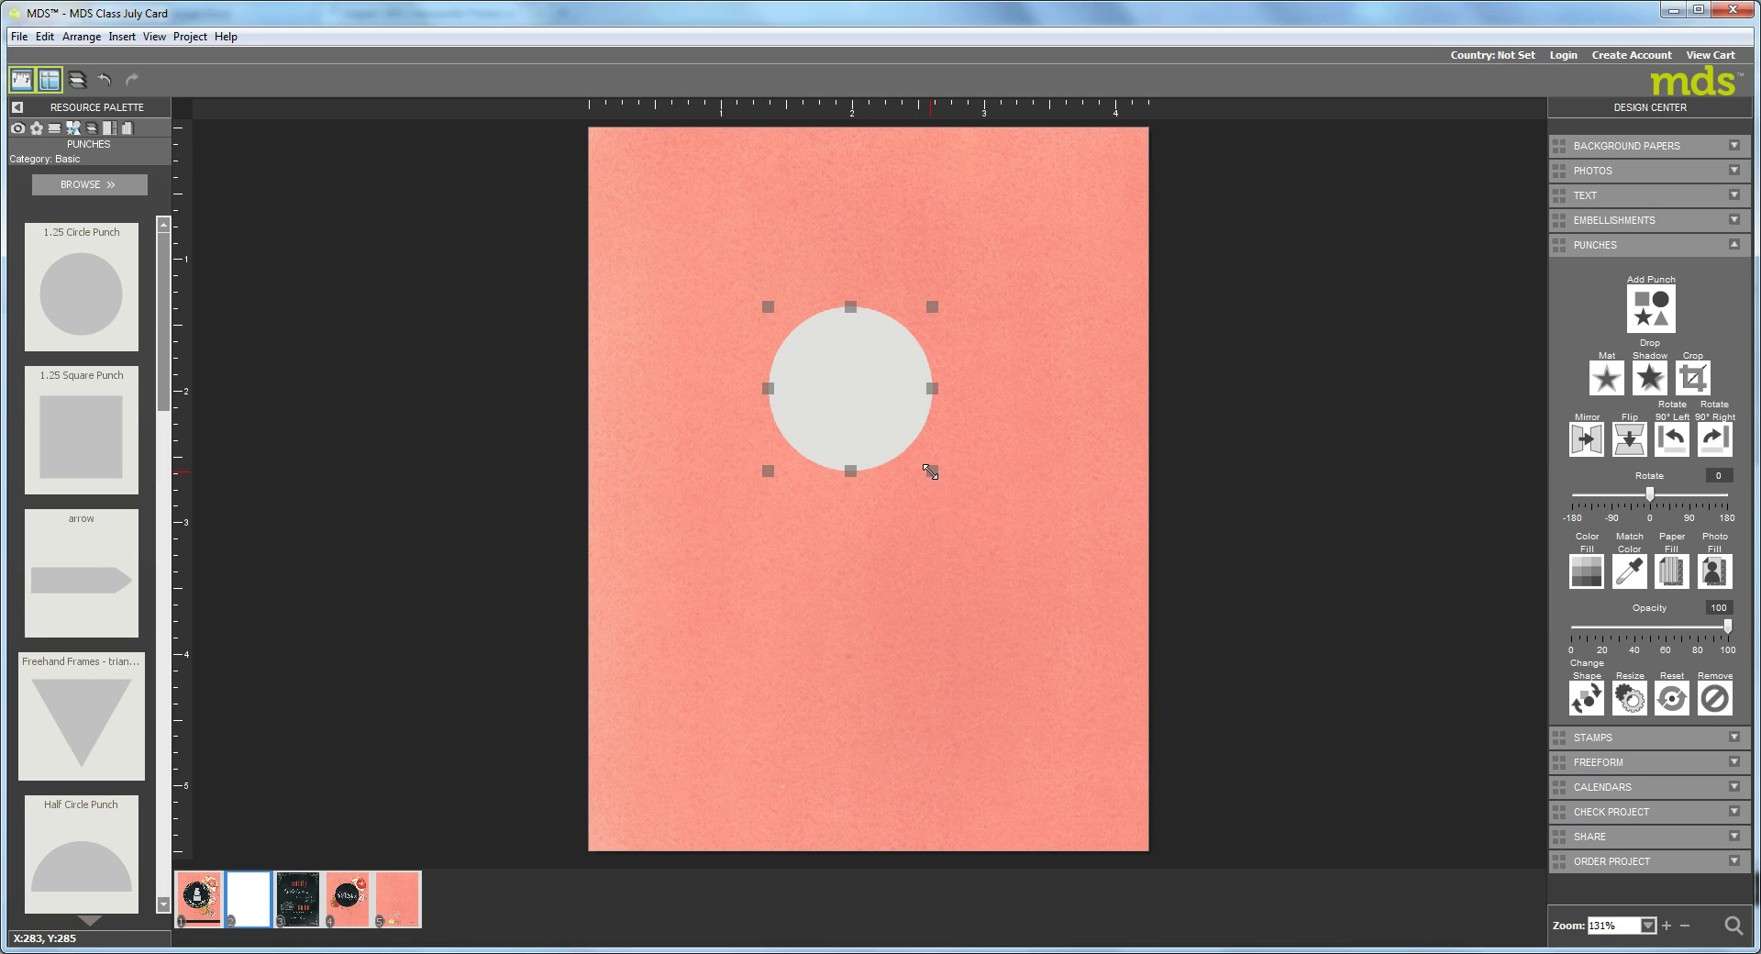
drag(932, 471, 947, 511)
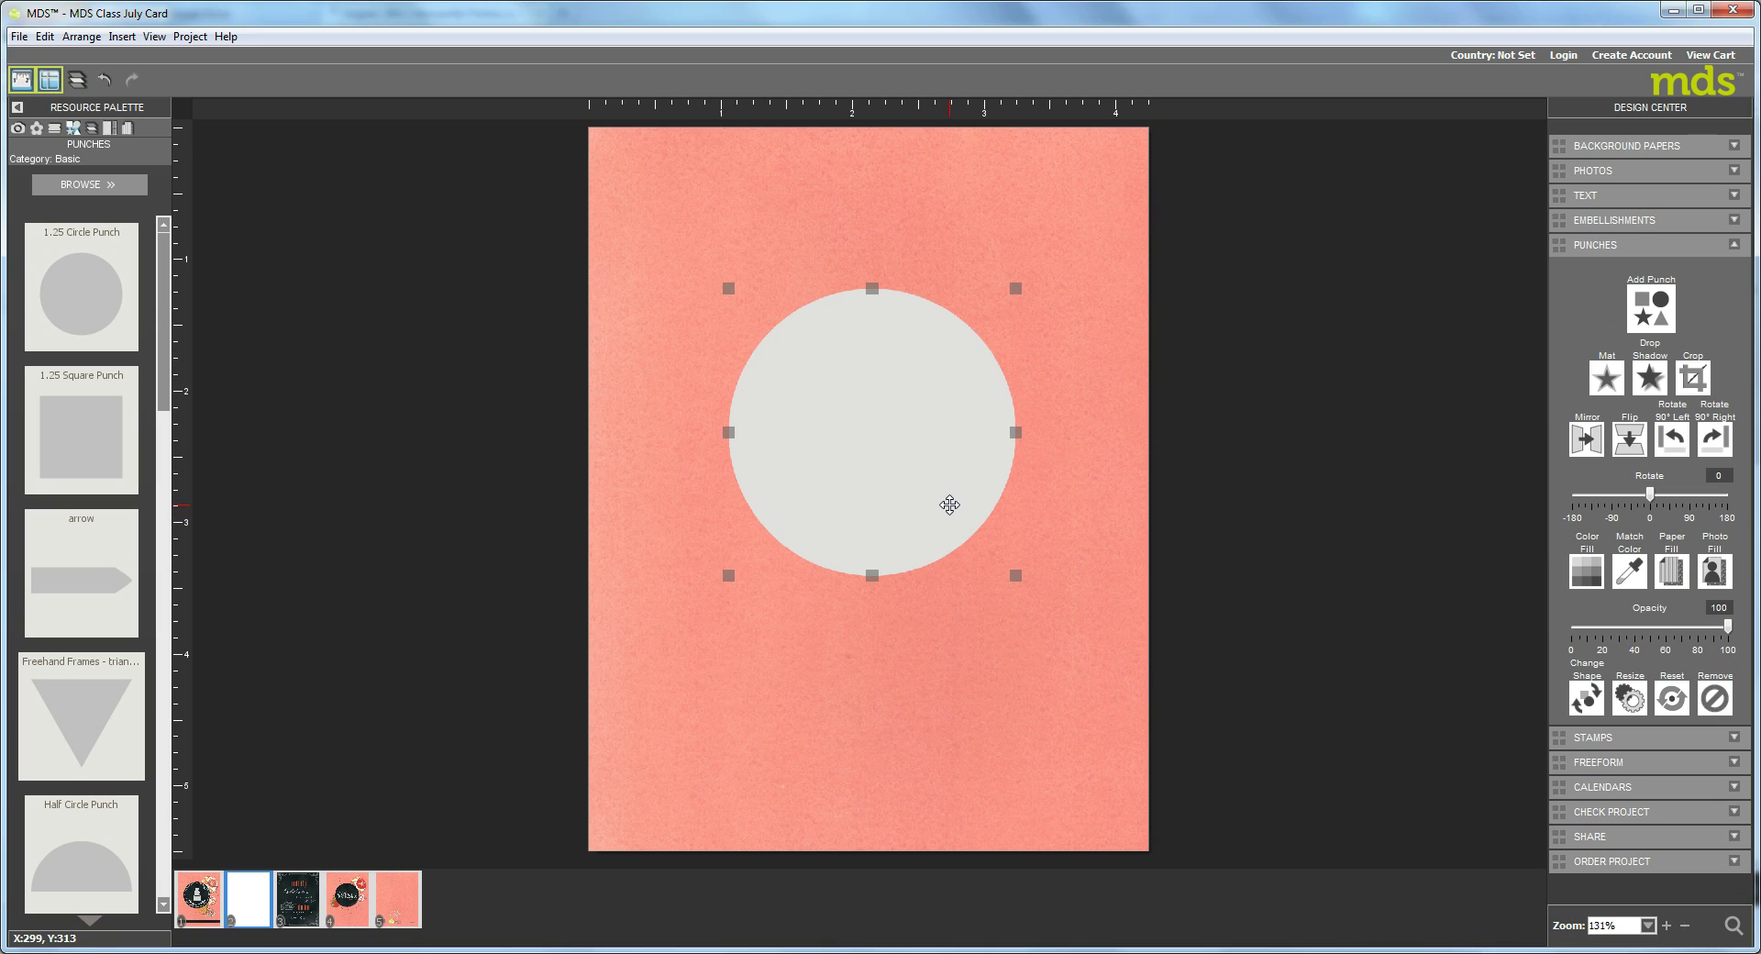
drag(932, 492, 898, 486)
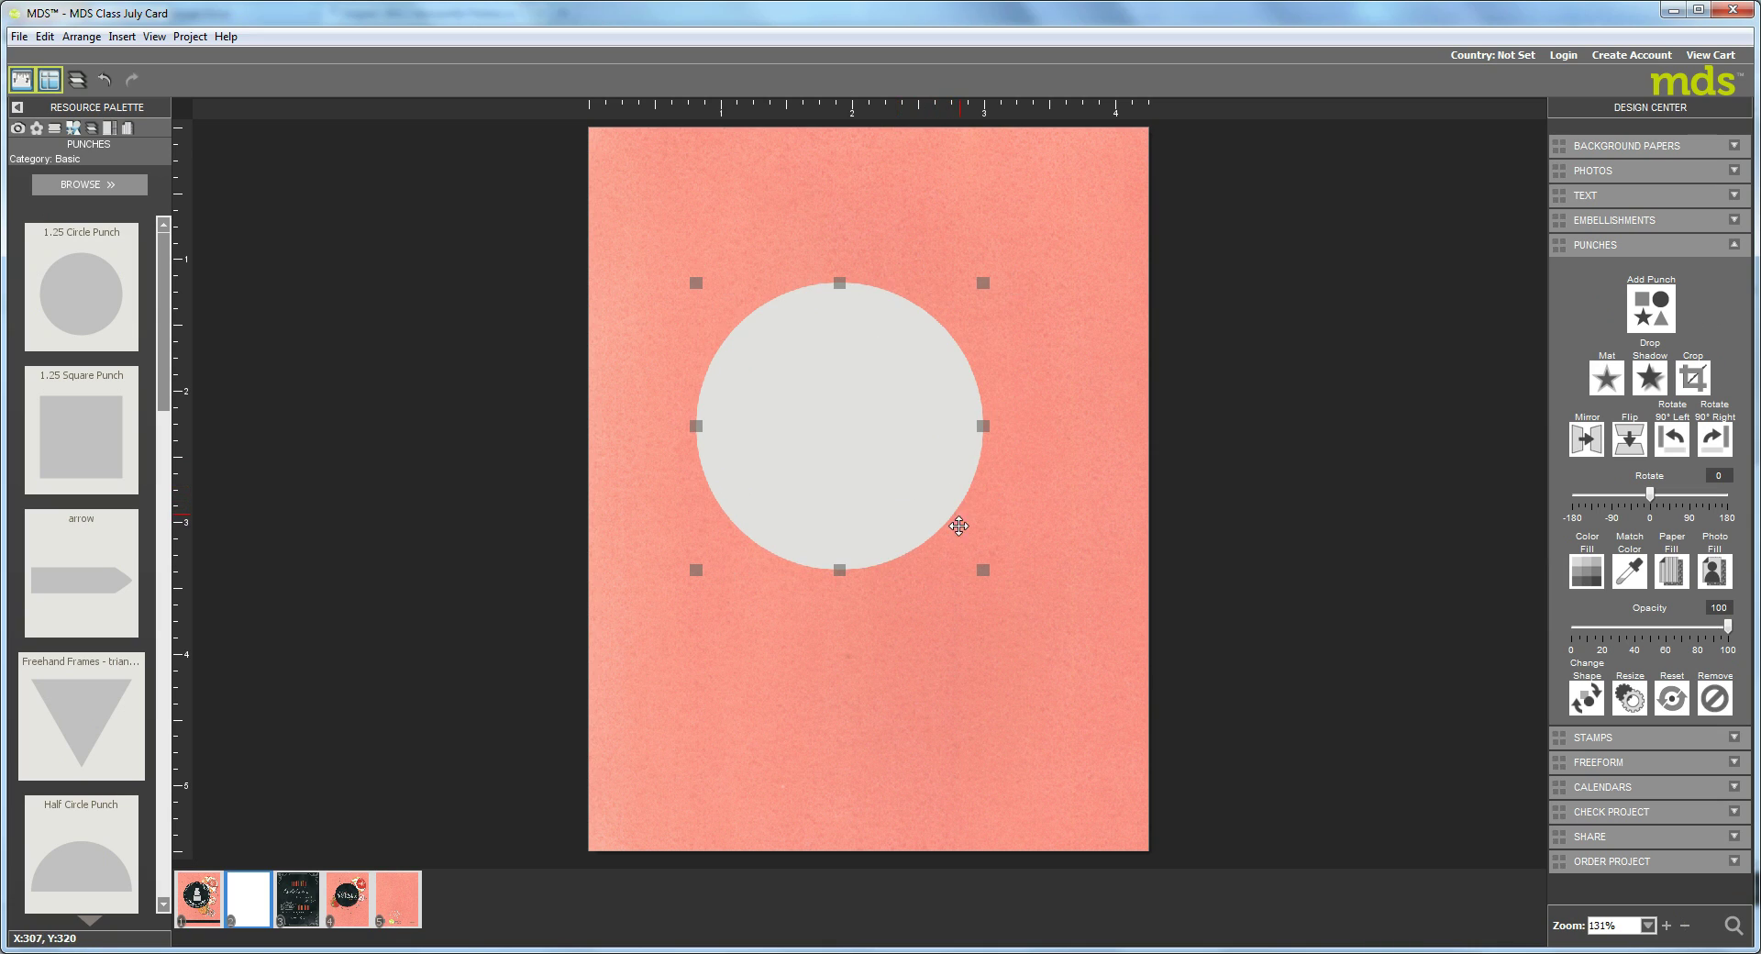
mouse_move(982, 570)
mouse_down()
mouse_move(1014, 600)
mouse_move(1003, 590)
mouse_up()
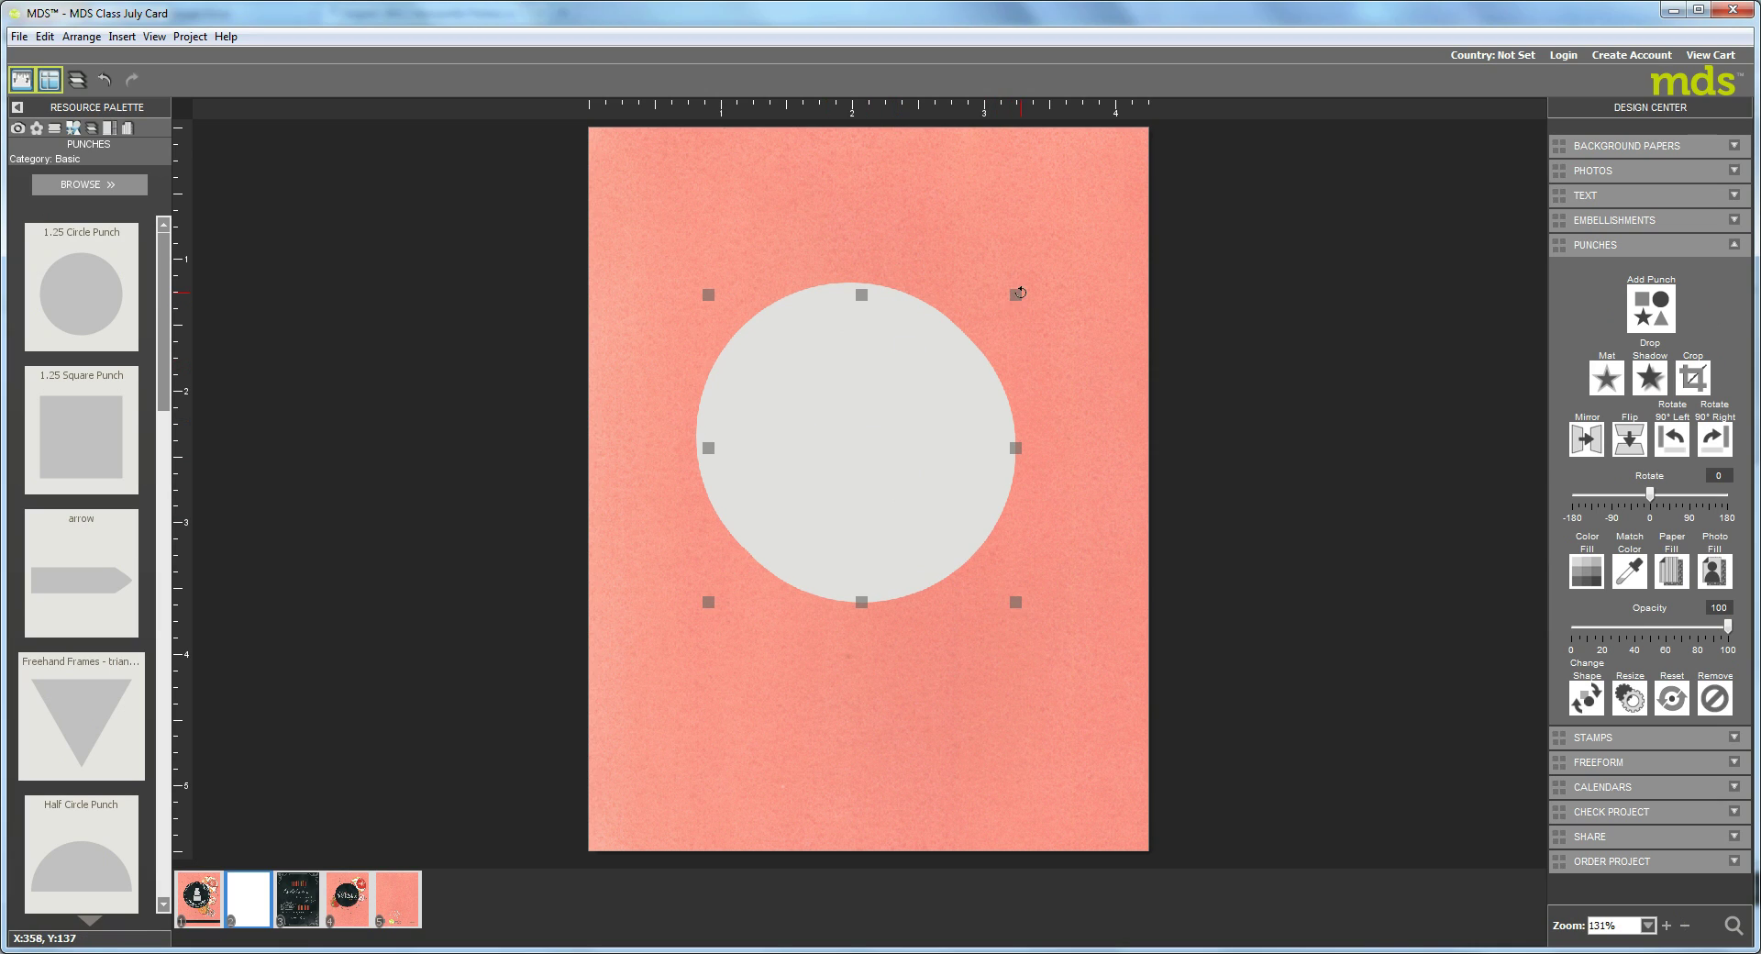
Shrink a copy of the large circle to about 1.5 inches and place it overlapping the large circle's upper right edge.
drag(1004, 284, 938, 371)
drag(866, 478, 1060, 316)
drag(1117, 204, 1083, 235)
drag(1030, 287, 1042, 272)
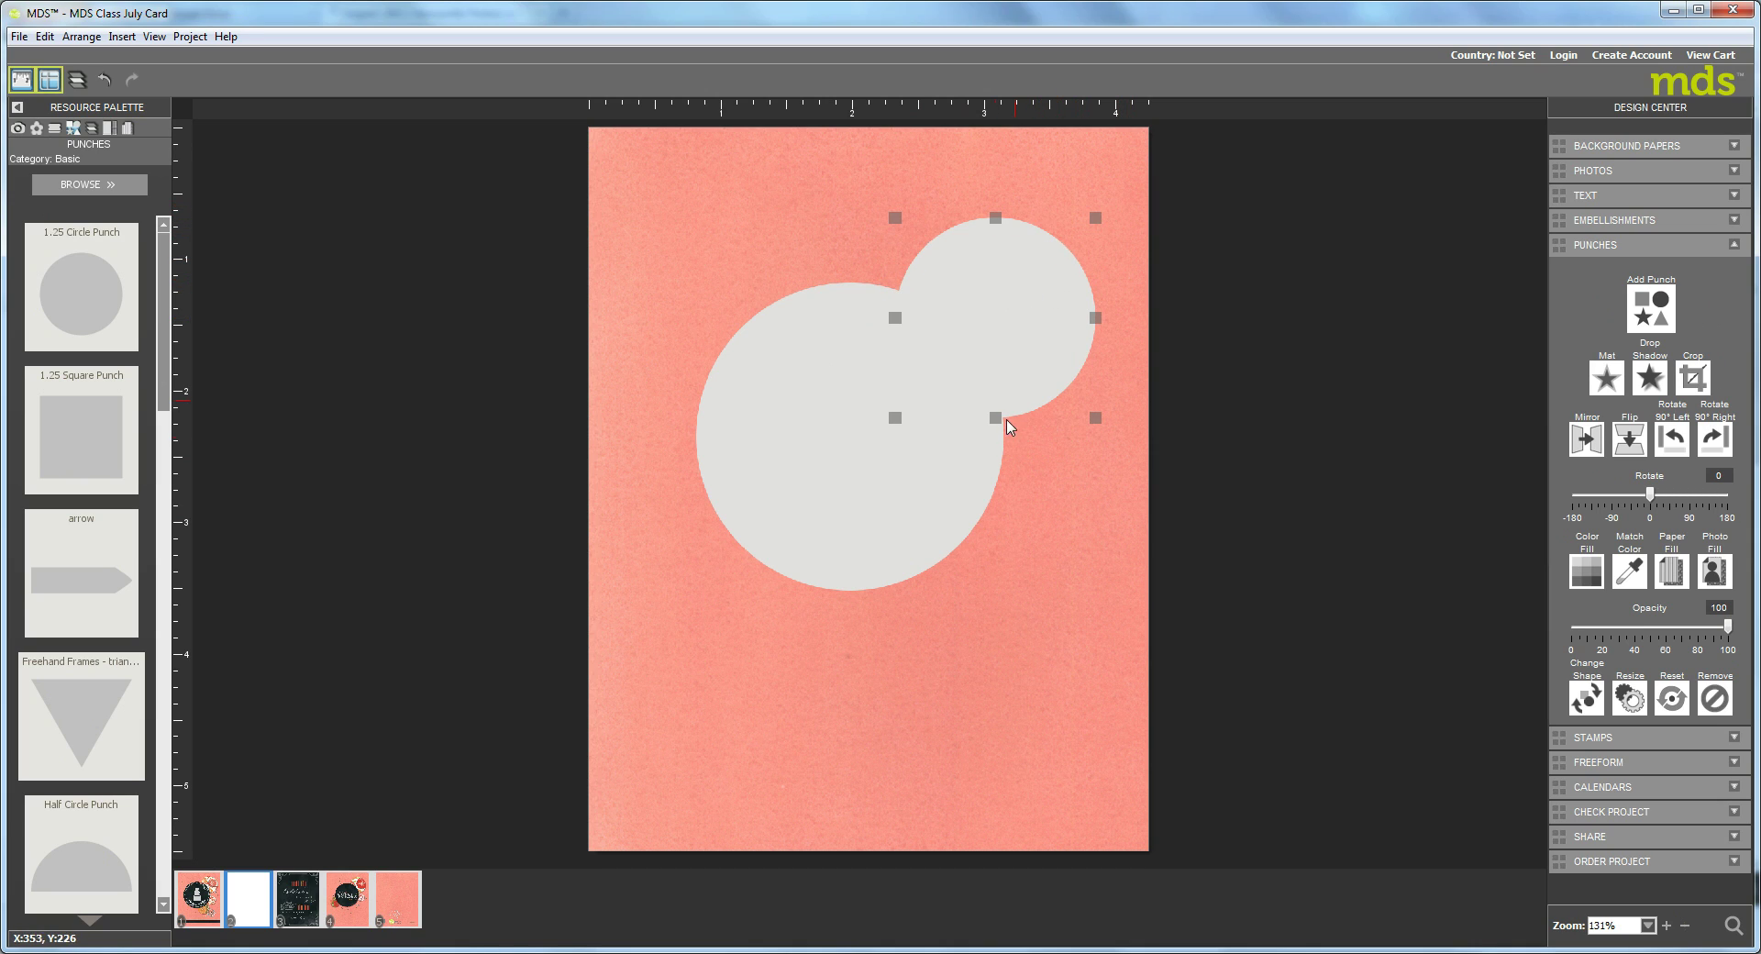
Make another copy of the large circle, shrink it to about 0.8 inch and place it at the large circle's lower right edge.
click(946, 506)
drag(923, 492, 983, 597)
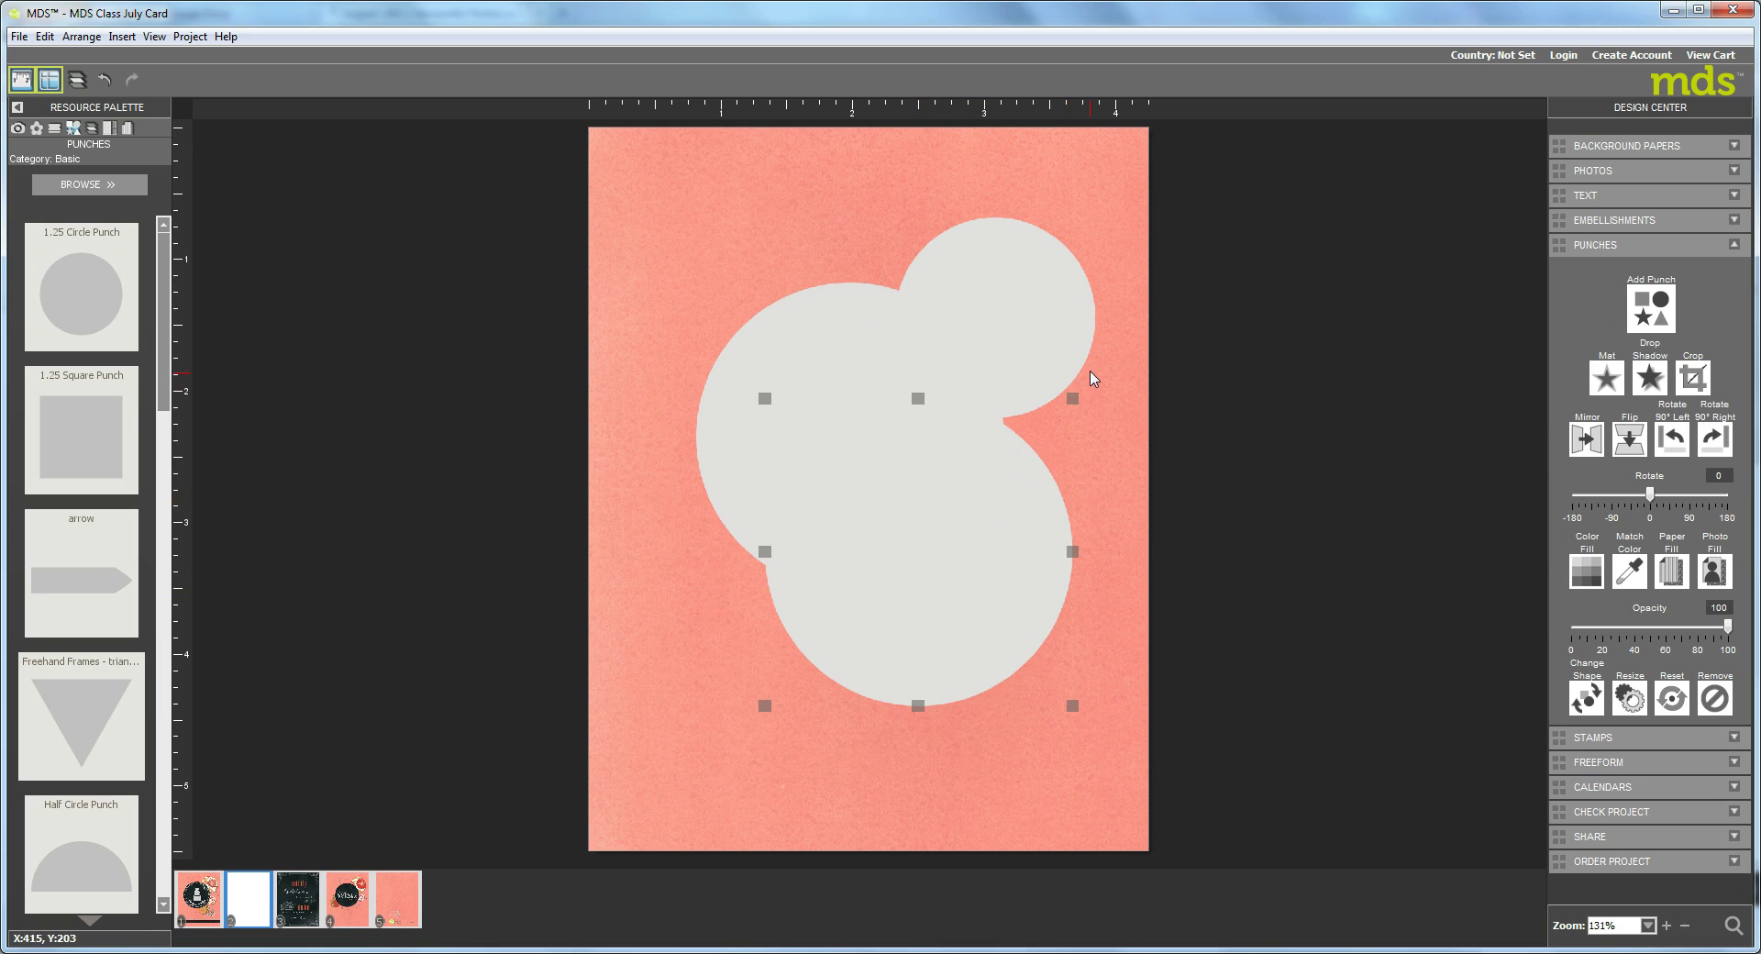
drag(1072, 401, 889, 583)
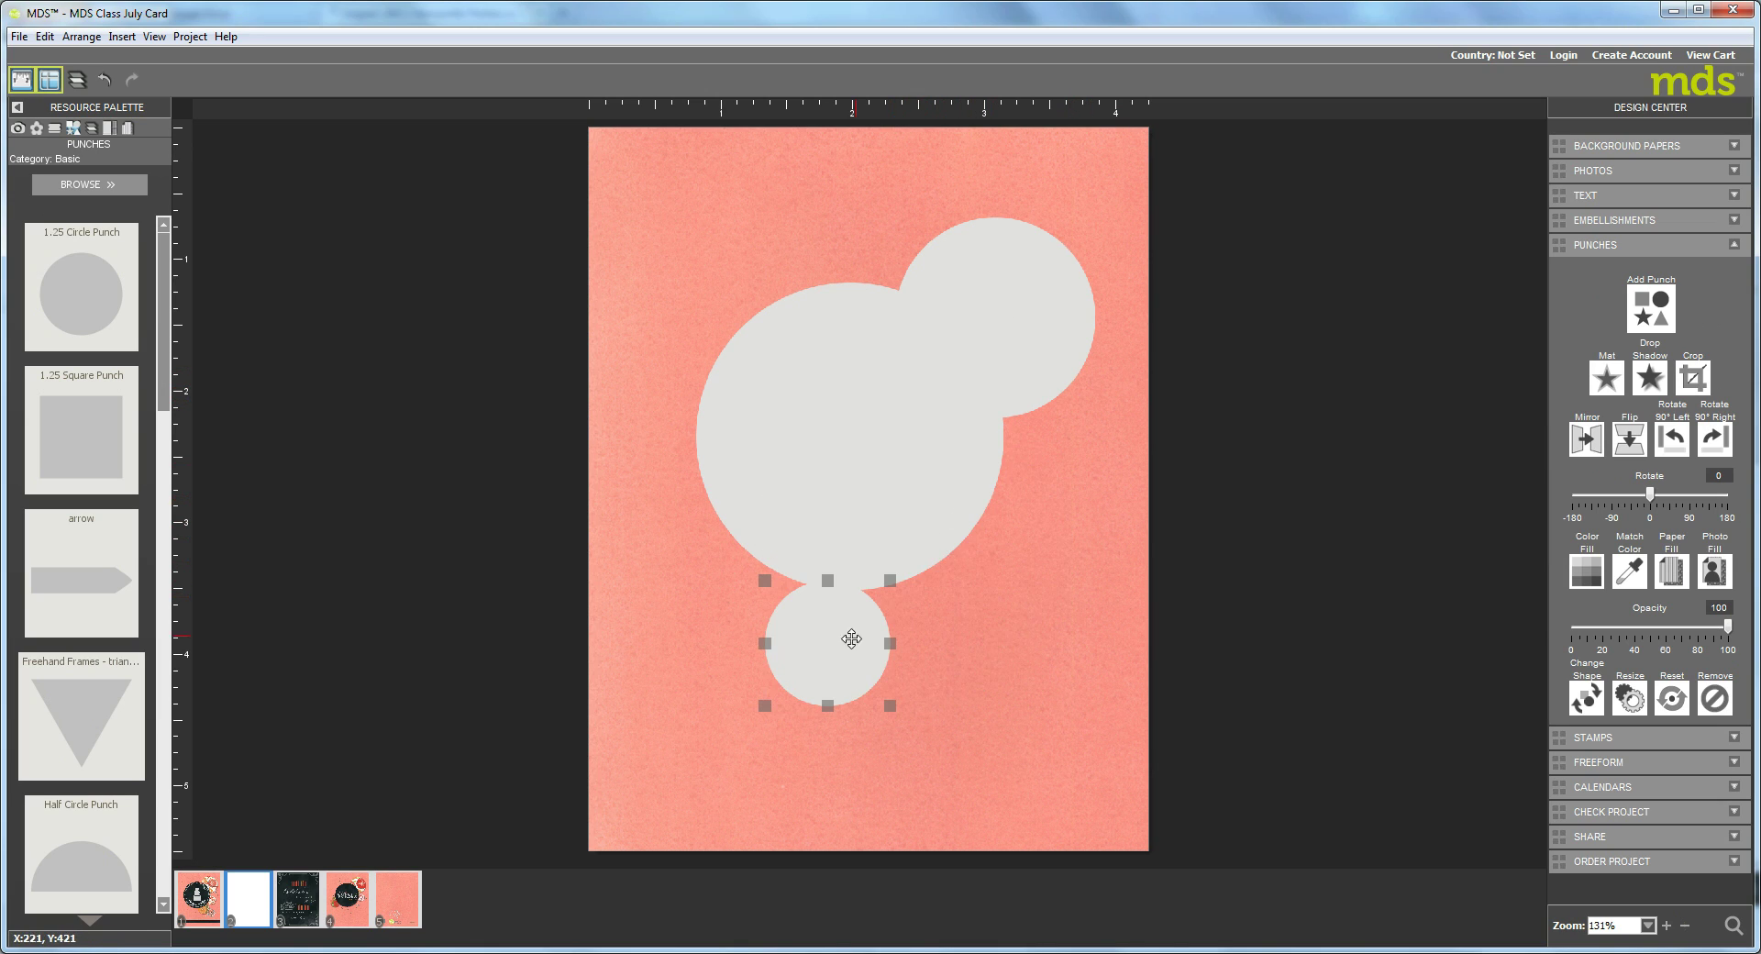
drag(860, 651, 1014, 544)
drag(1068, 477, 1053, 480)
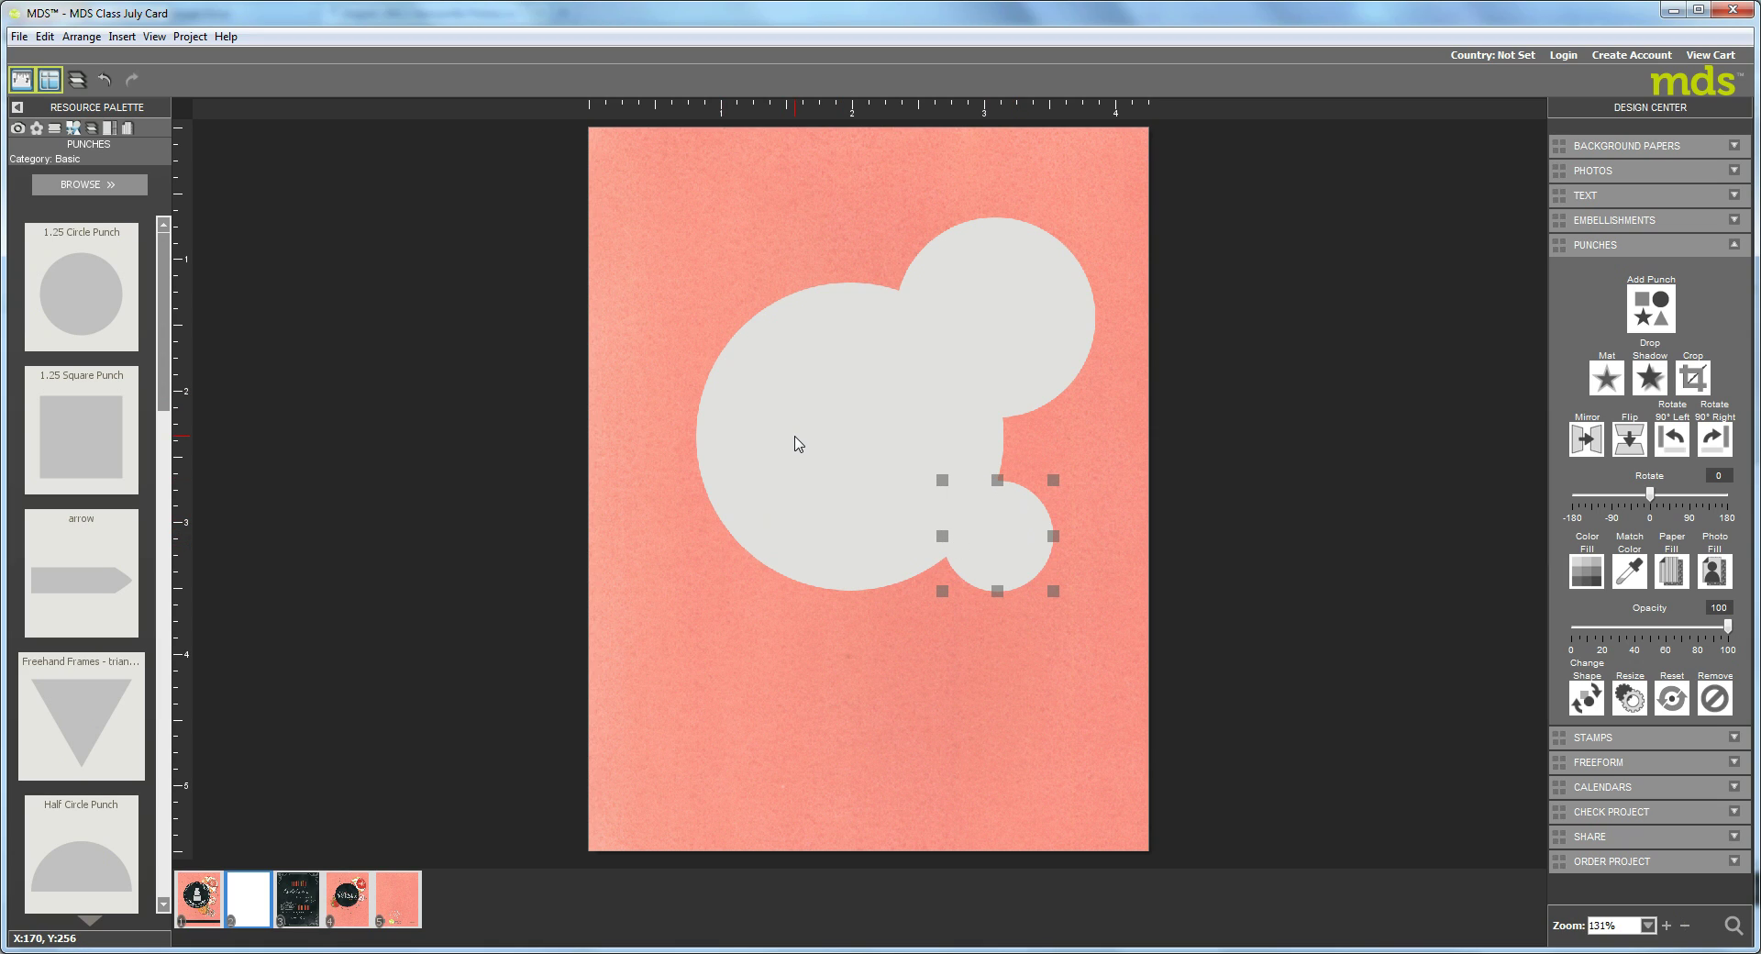
Copy the smallest circle below the large one, enlarge the copy to about 1.1 inches and reposition both lower circles.
drag(996, 553, 885, 608)
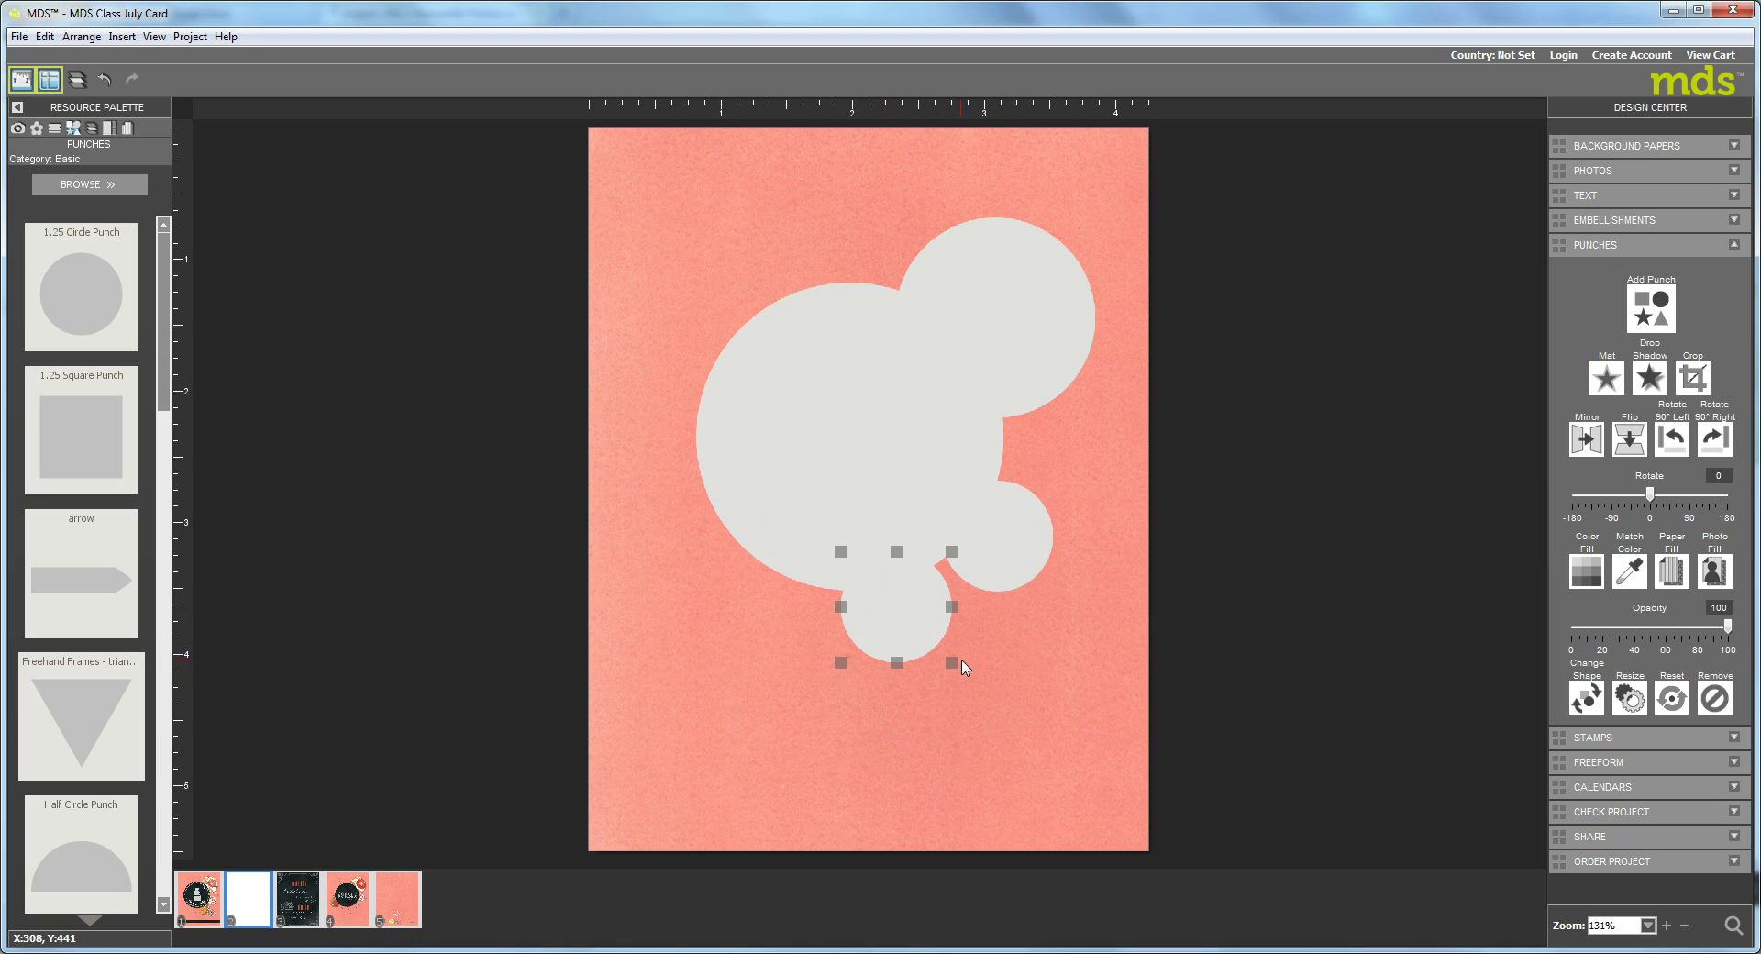
drag(841, 664, 804, 700)
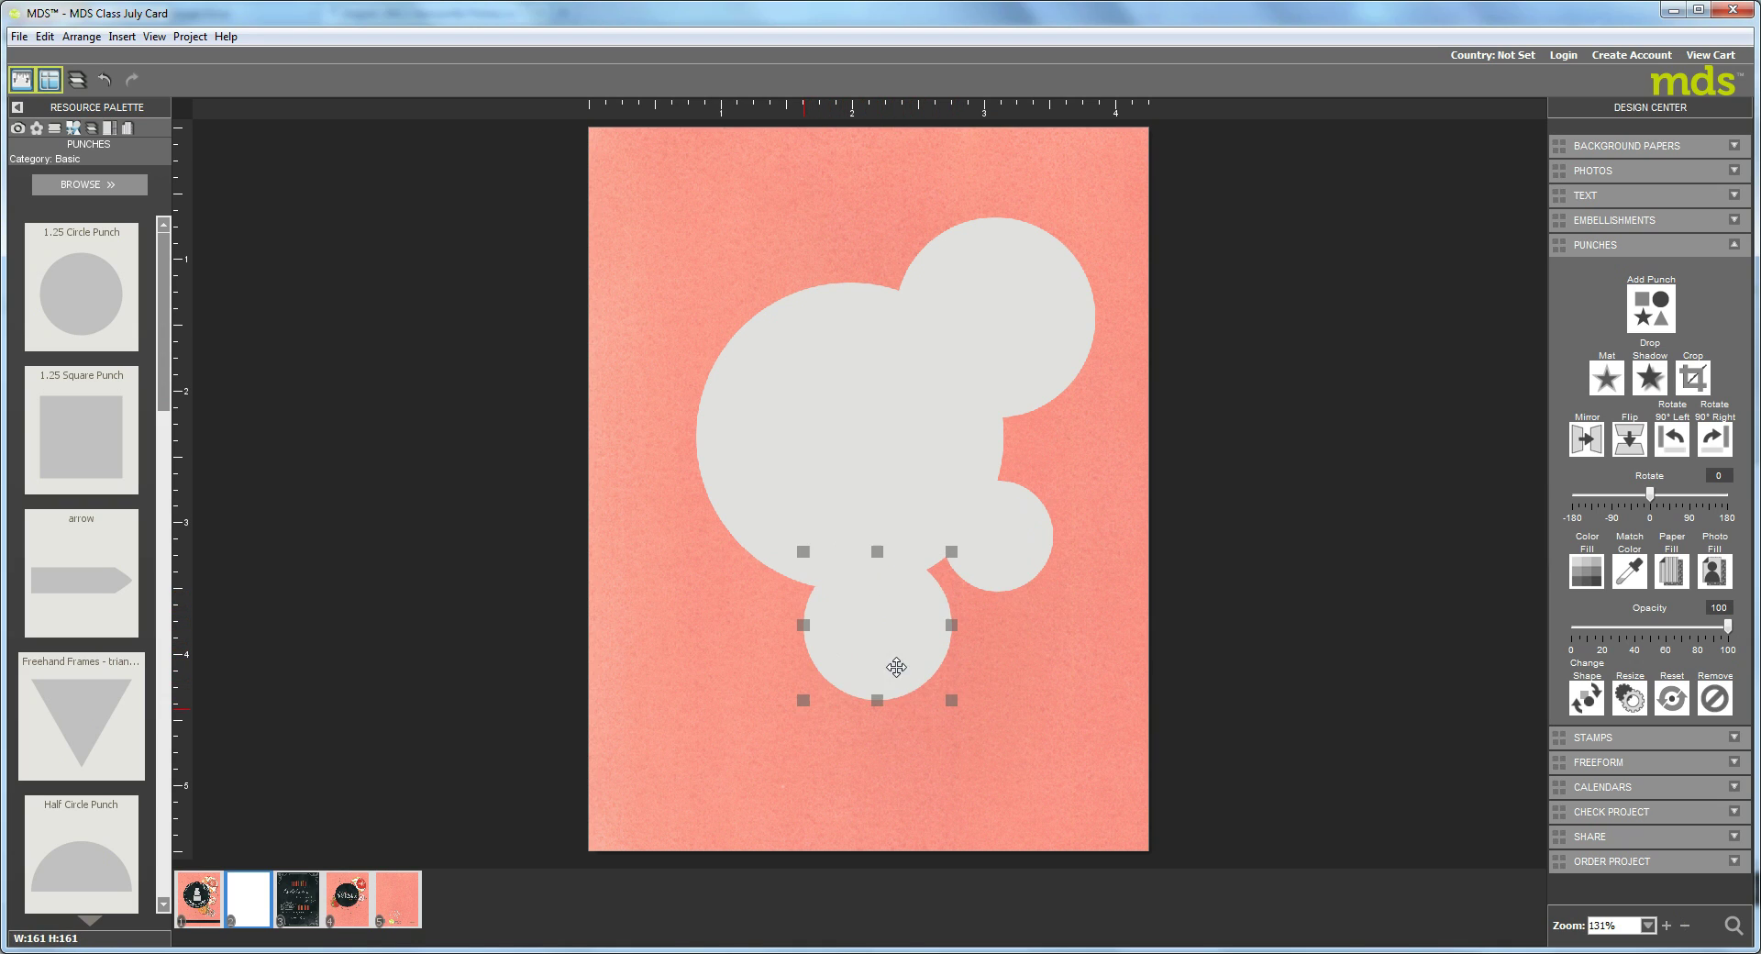
drag(999, 533, 1020, 511)
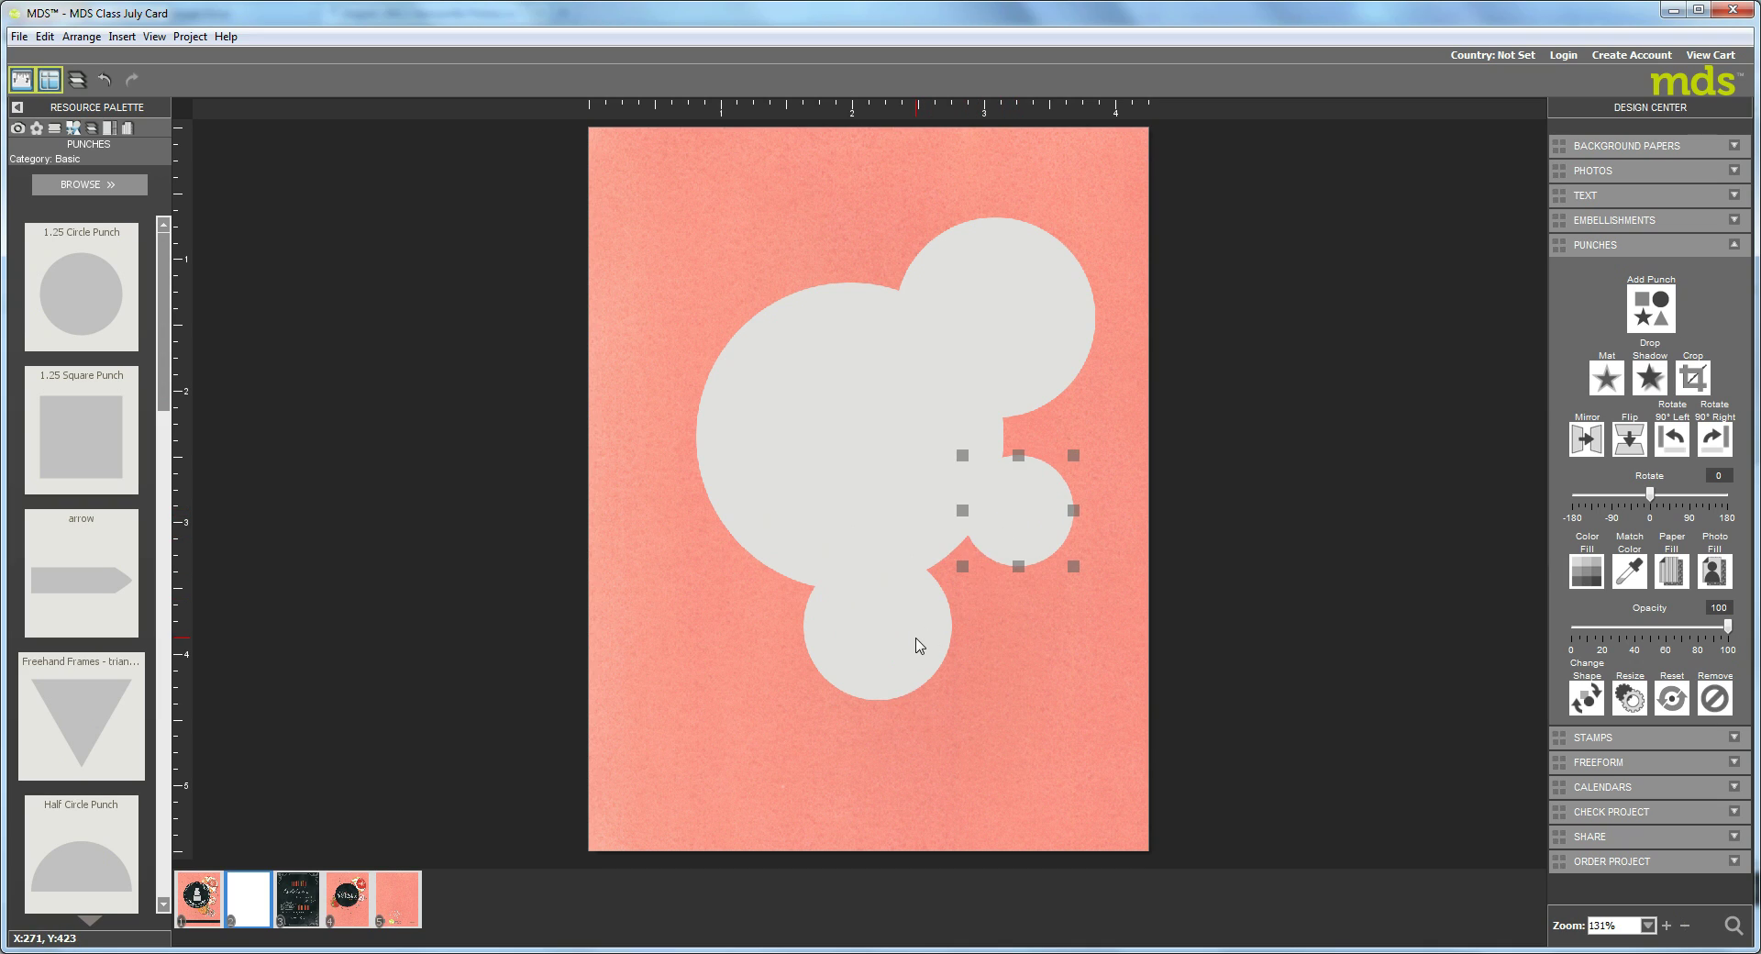
drag(917, 643, 950, 641)
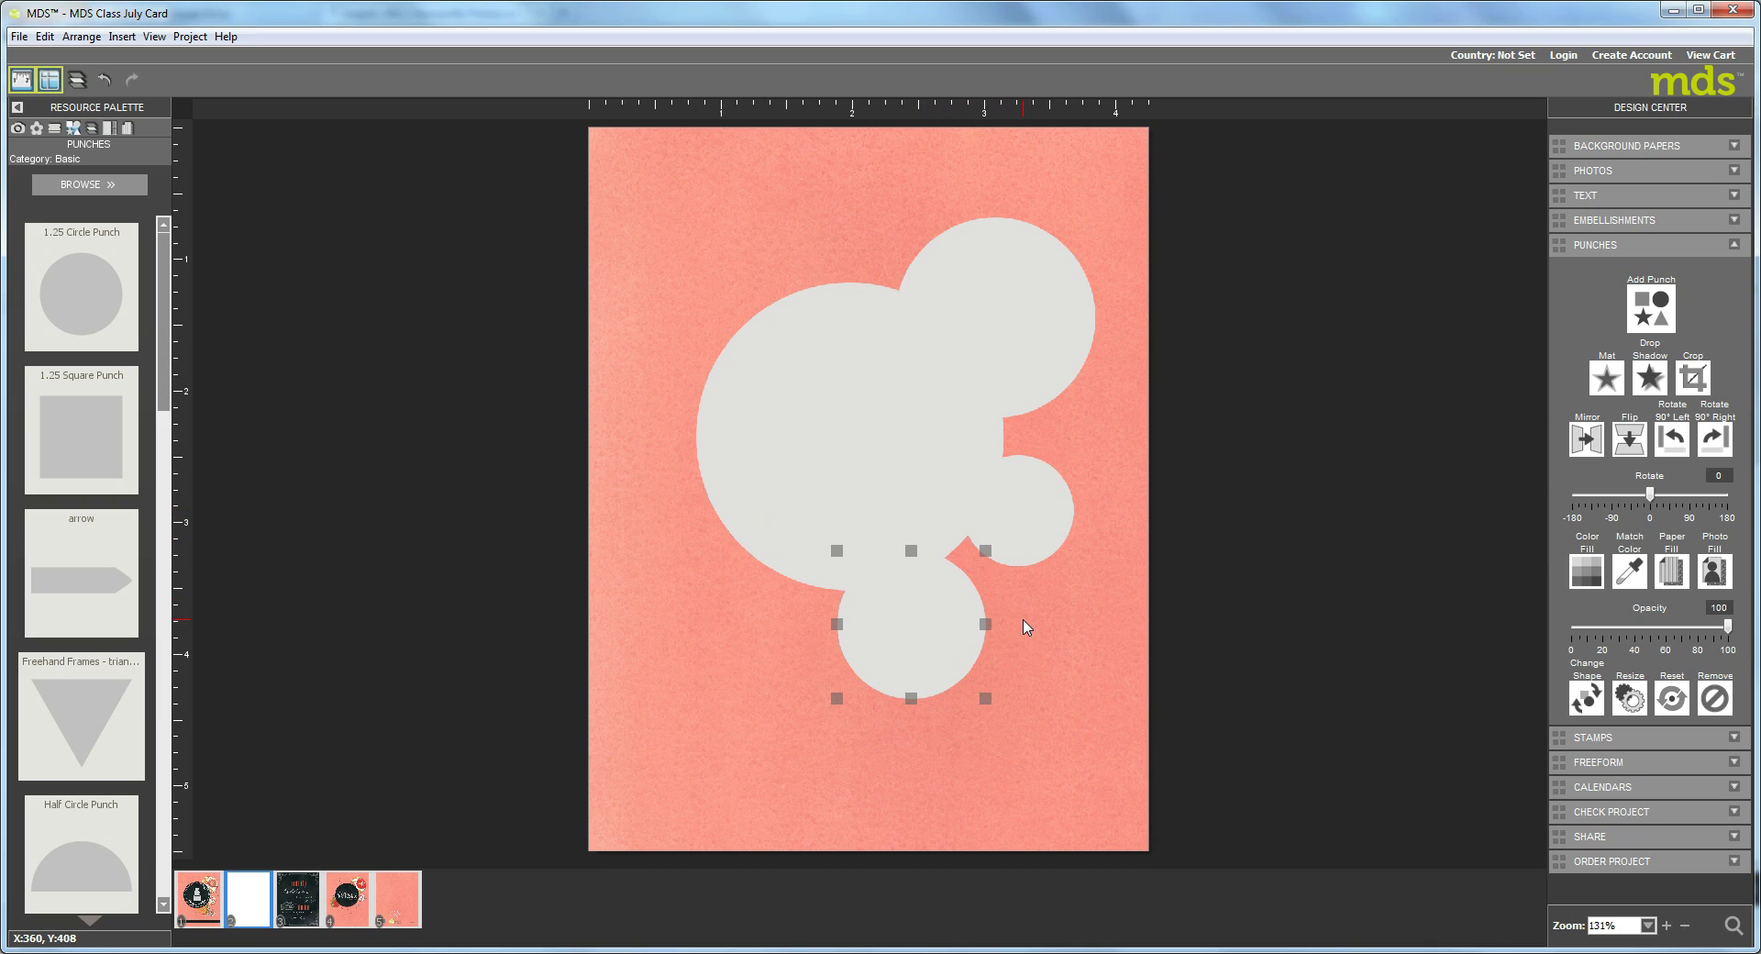
drag(948, 630, 977, 627)
Fine-tune the circle cluster by nudging the upper circle up, the large circle right and both lower circles up and right.
click(1016, 530)
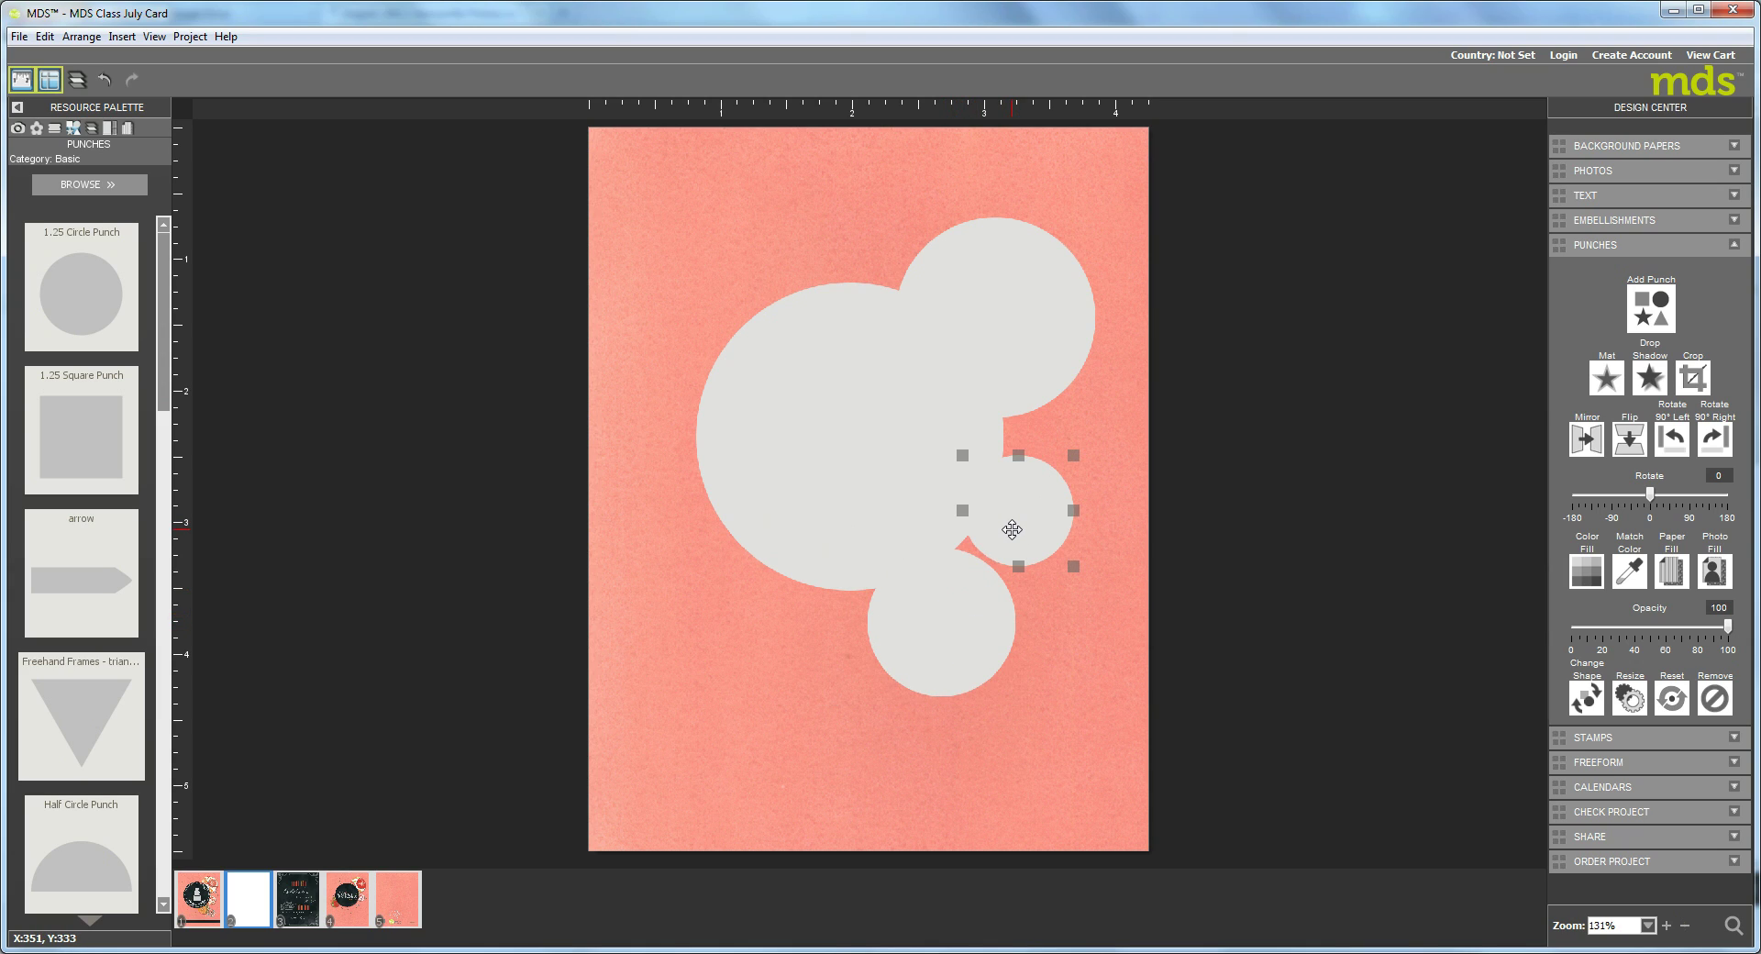
click(975, 269)
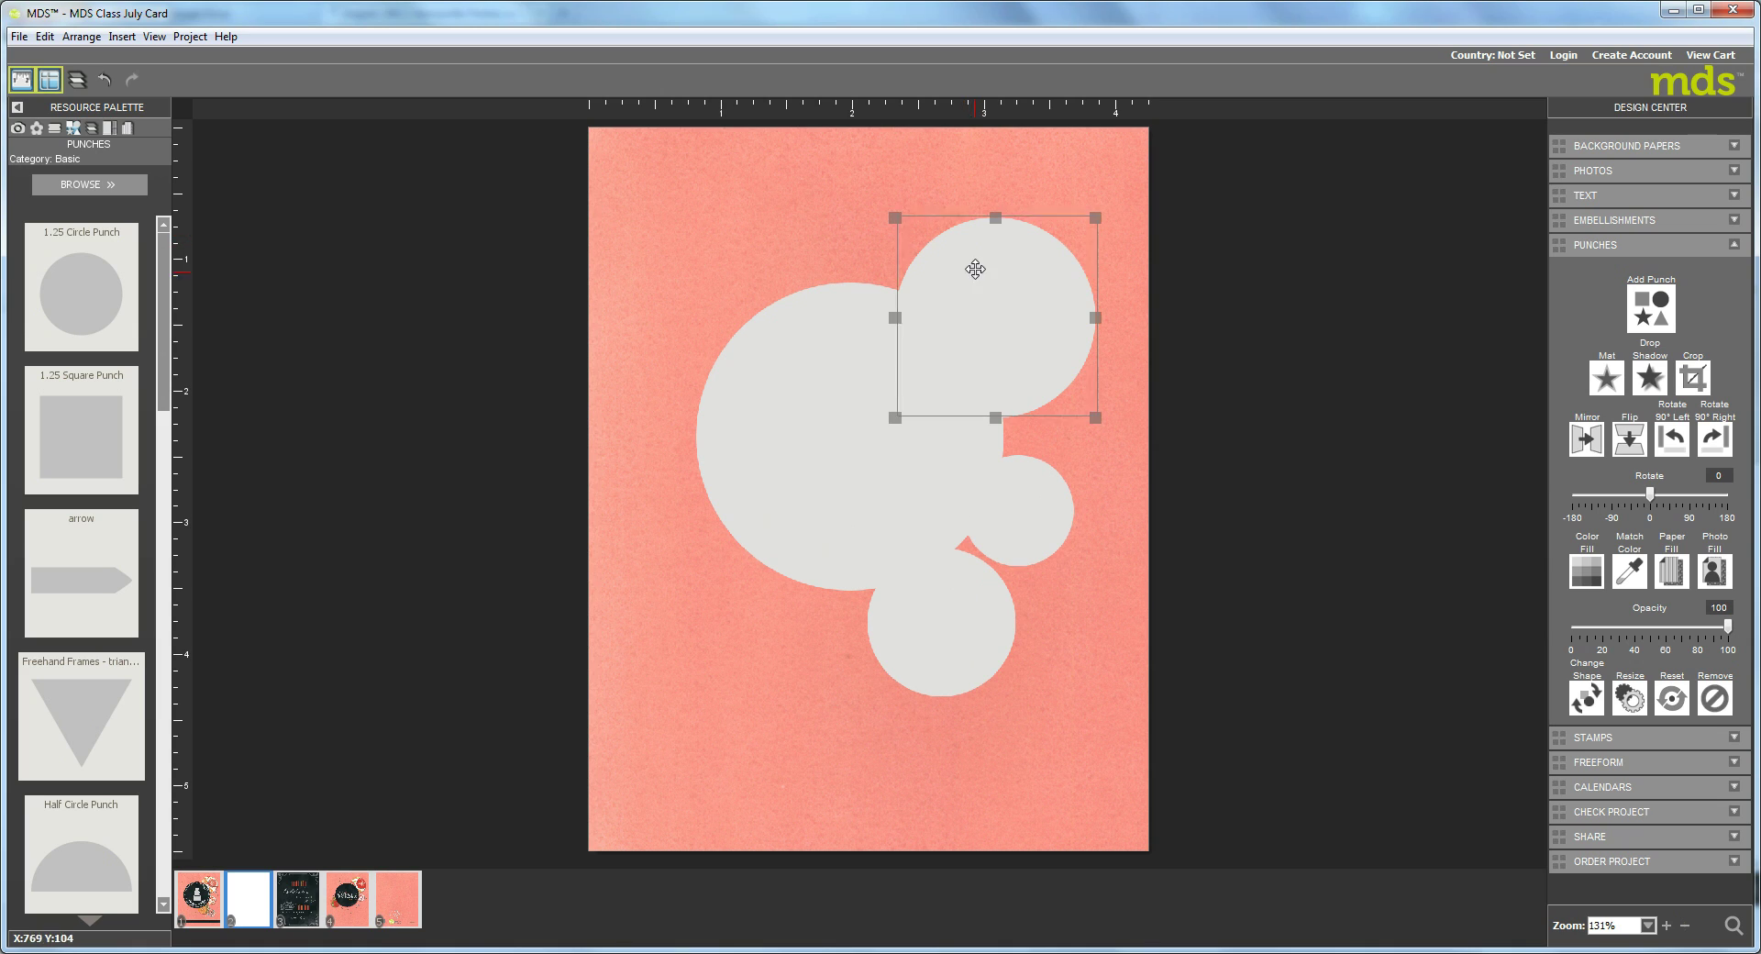
drag(975, 269, 988, 244)
click(835, 394)
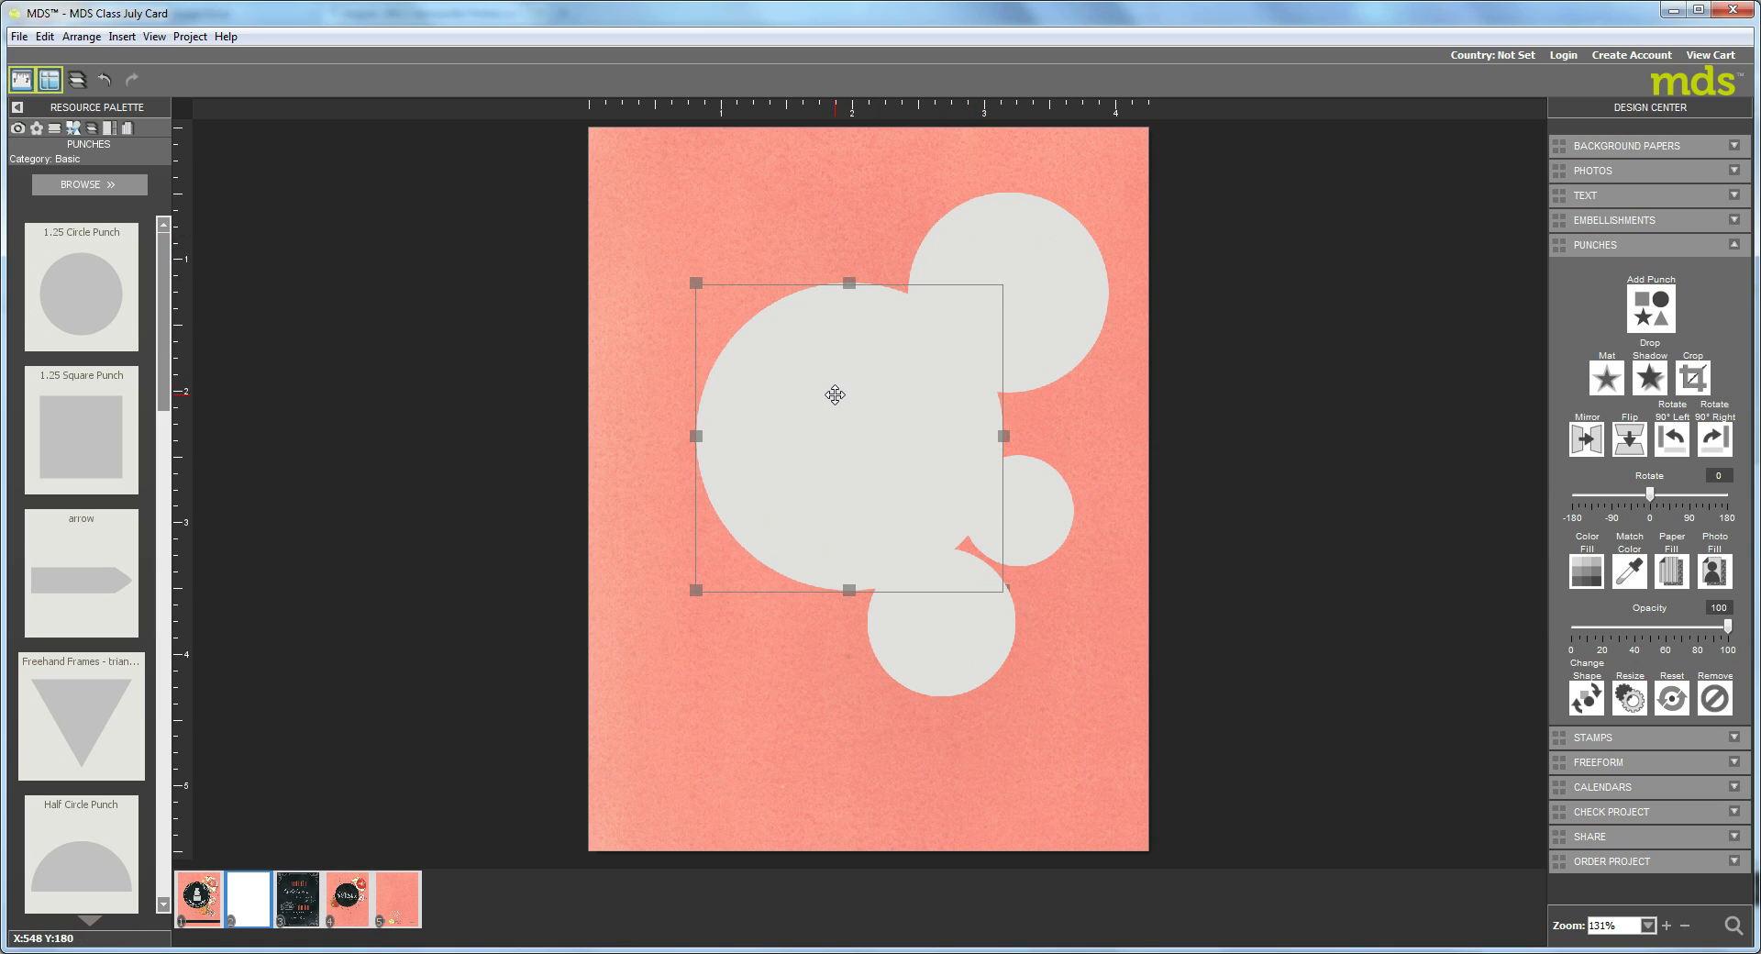
drag(835, 394, 842, 394)
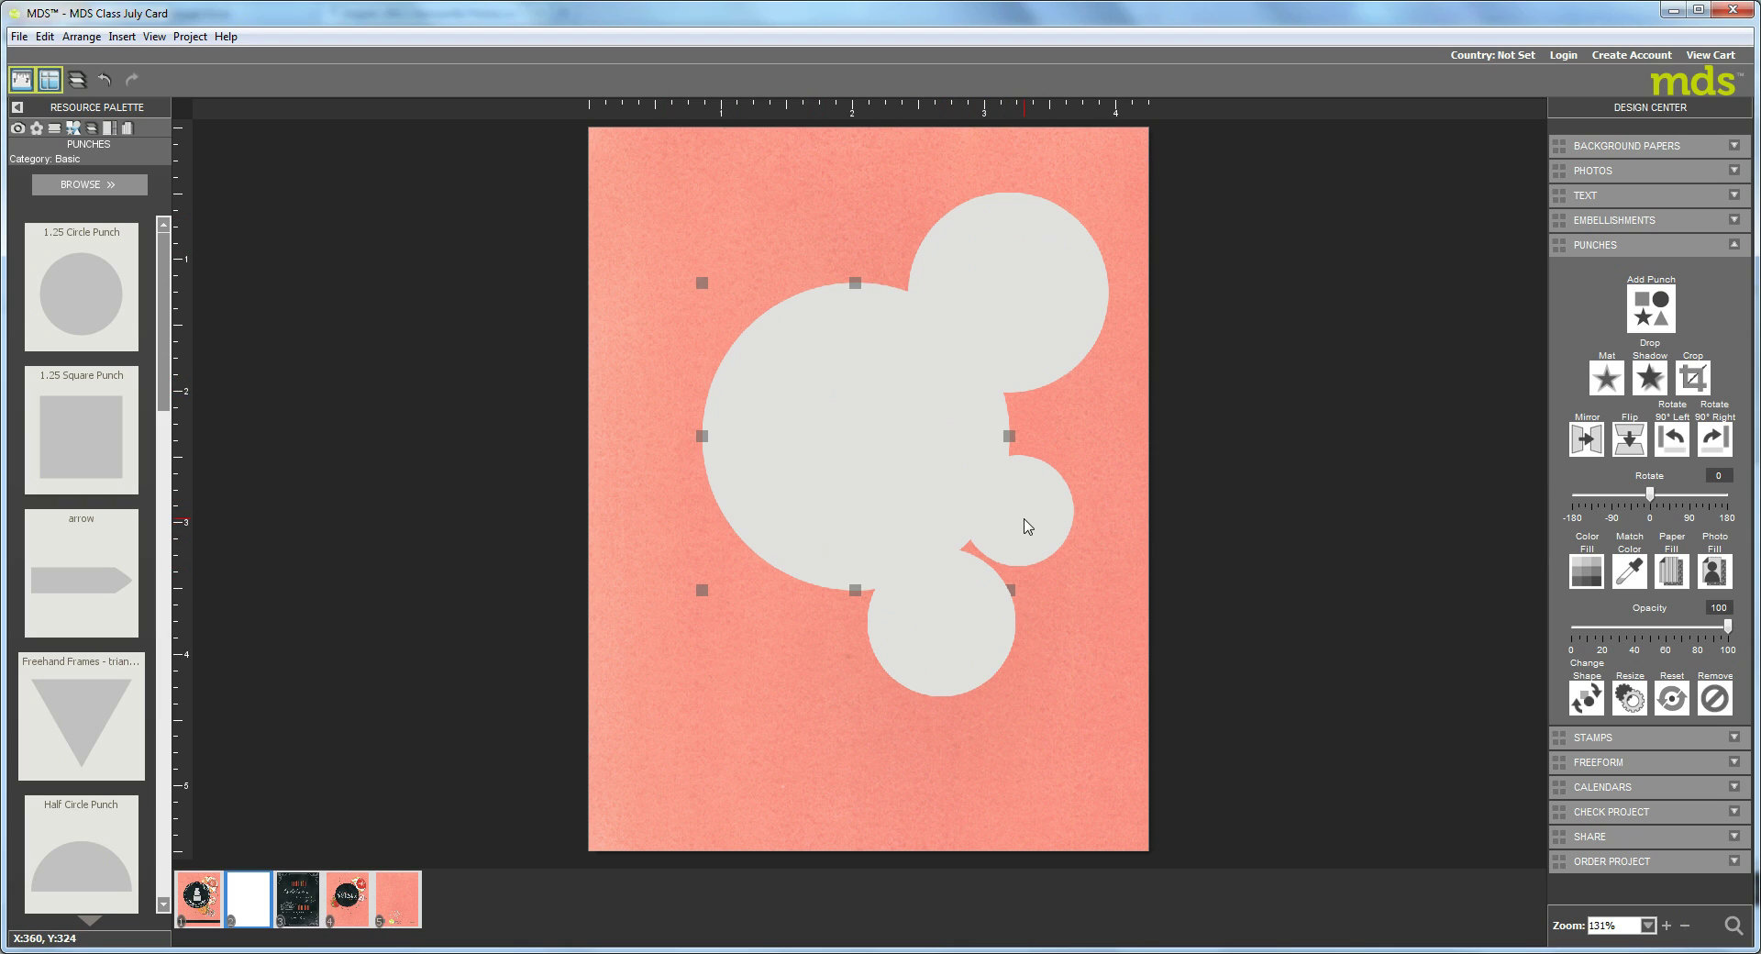
drag(1021, 516, 1031, 503)
click(993, 628)
drag(992, 636, 1005, 628)
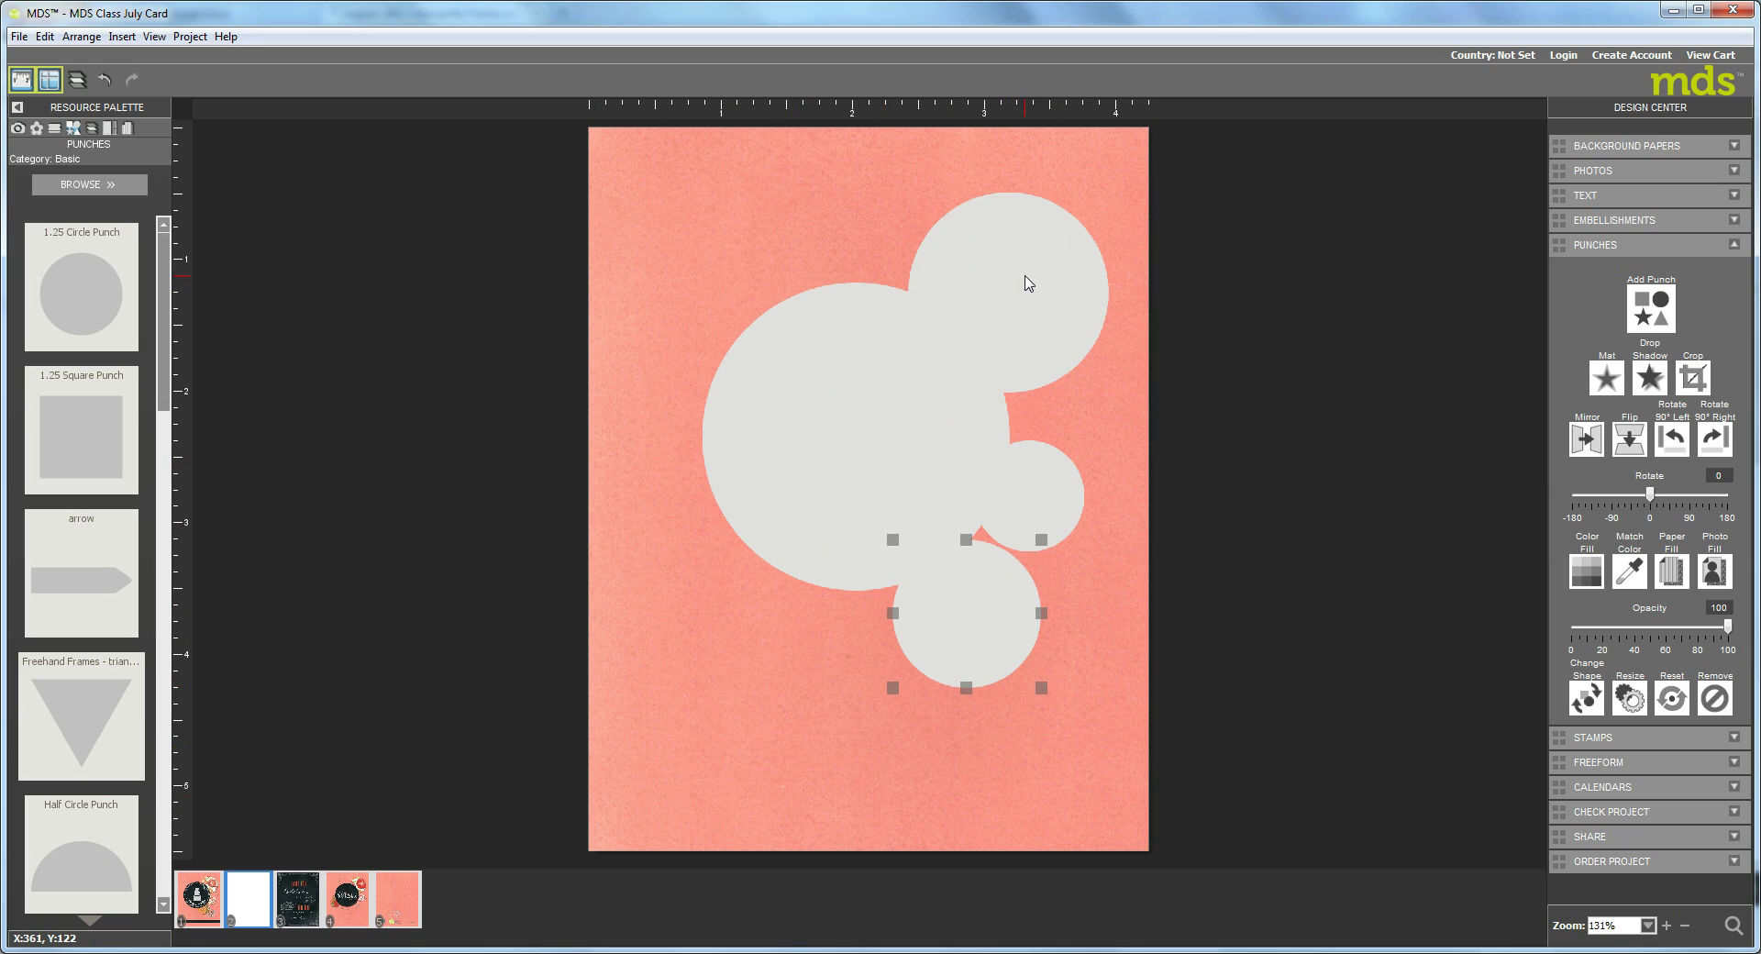
Fill the upper circle punch with the Sun Garden - 8 designer series paper.
click(1008, 250)
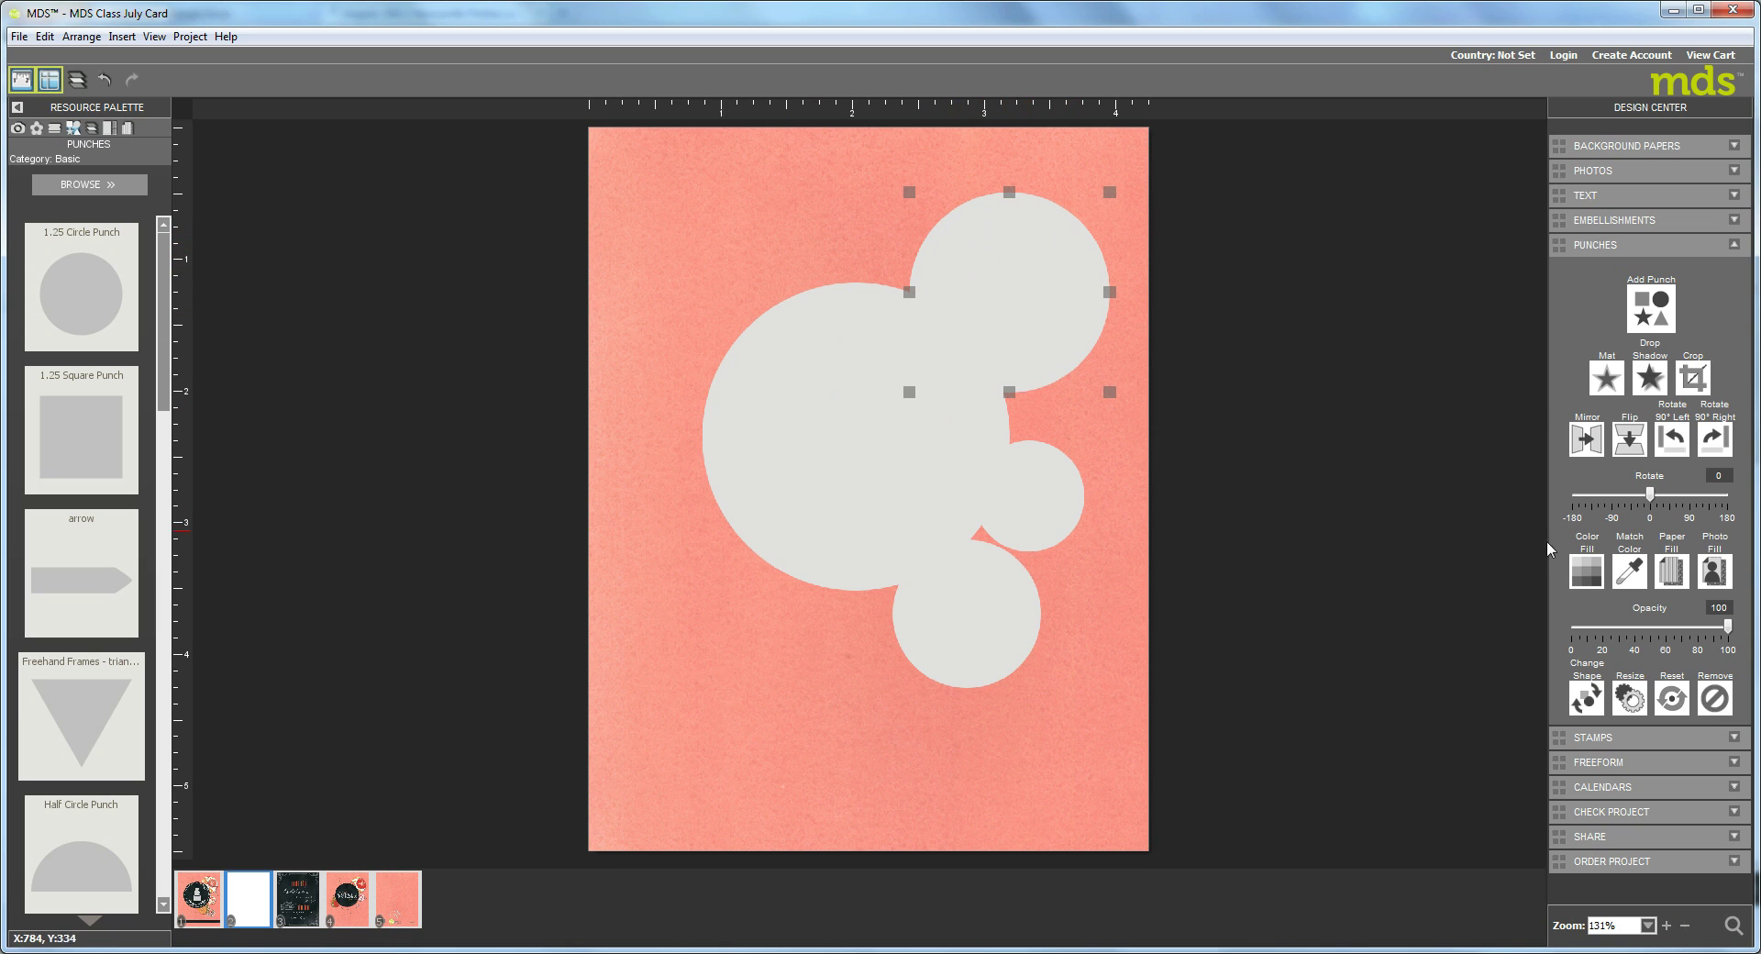
click(1671, 571)
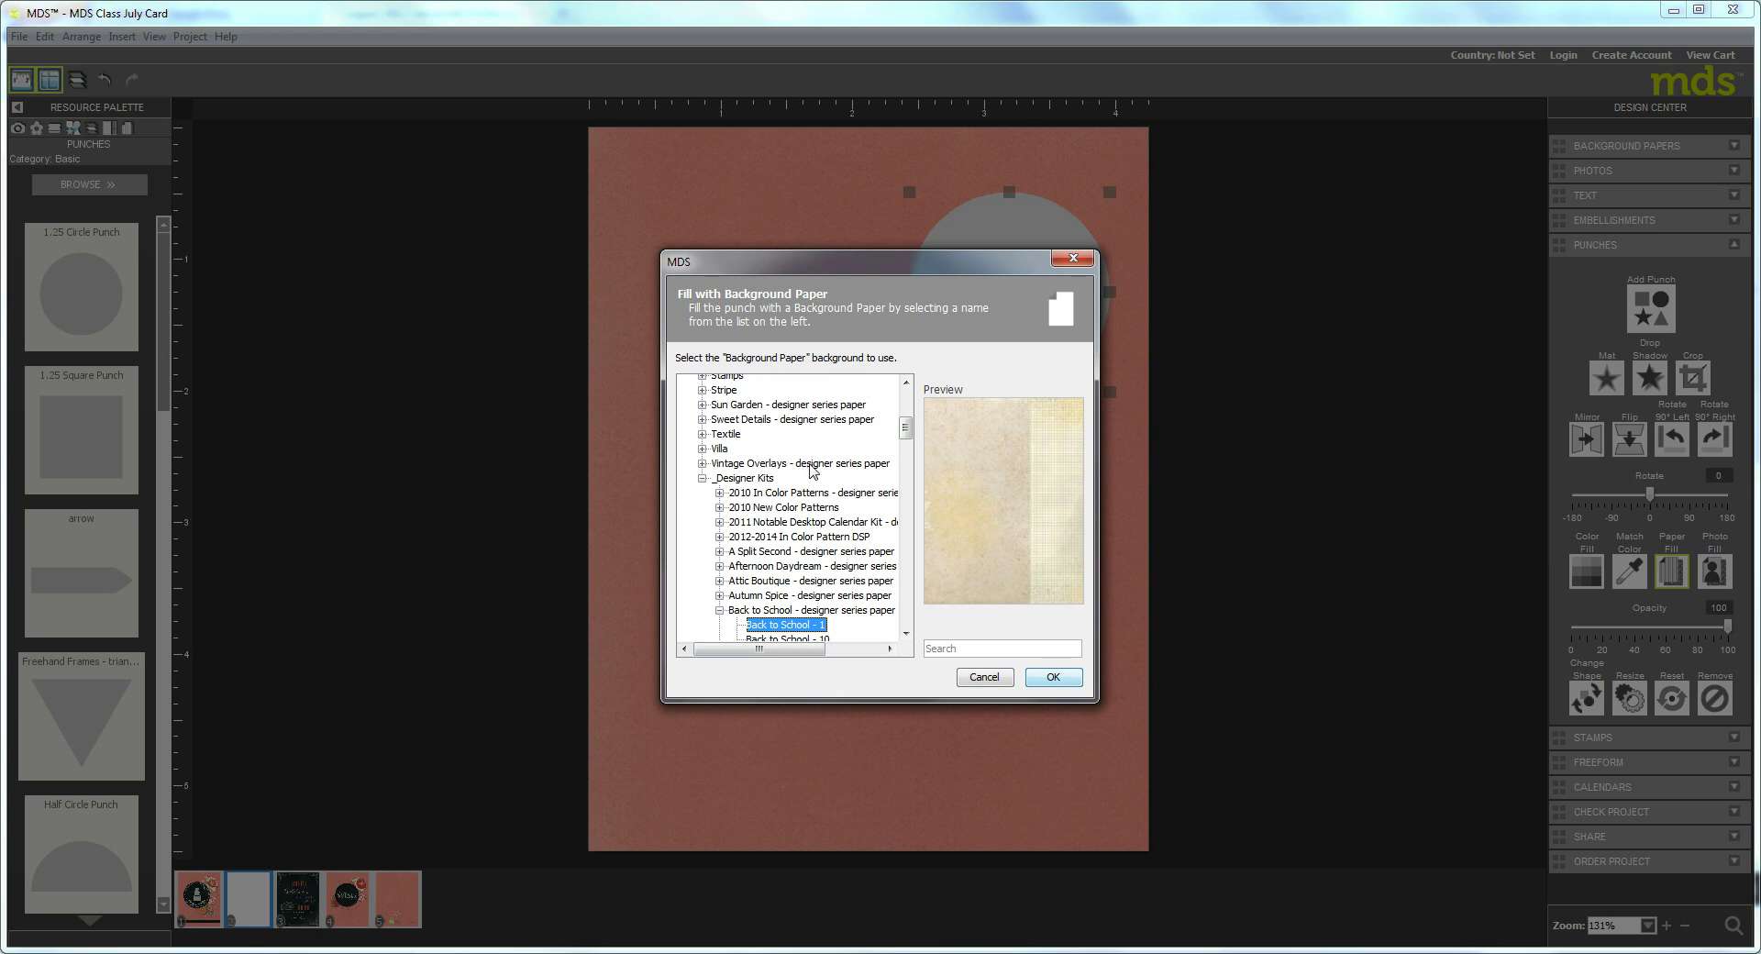
click(733, 407)
mouse_move(905, 428)
mouse_down()
mouse_move(914, 397)
mouse_move(910, 425)
mouse_up()
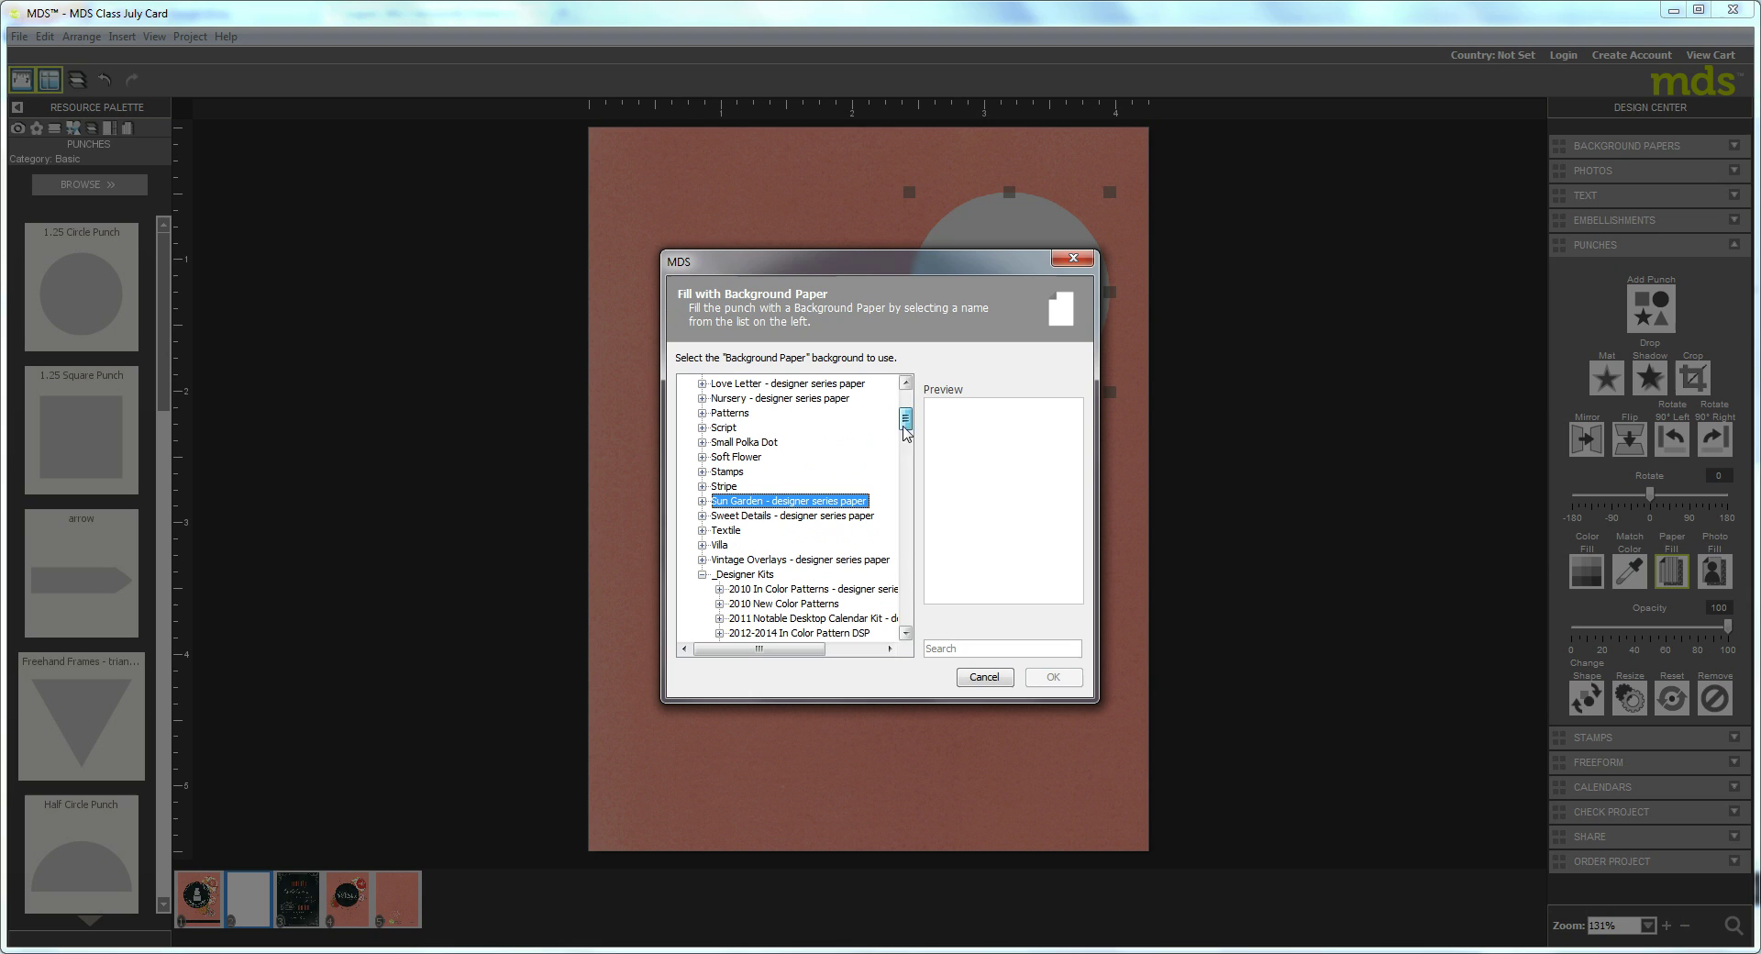
click(702, 501)
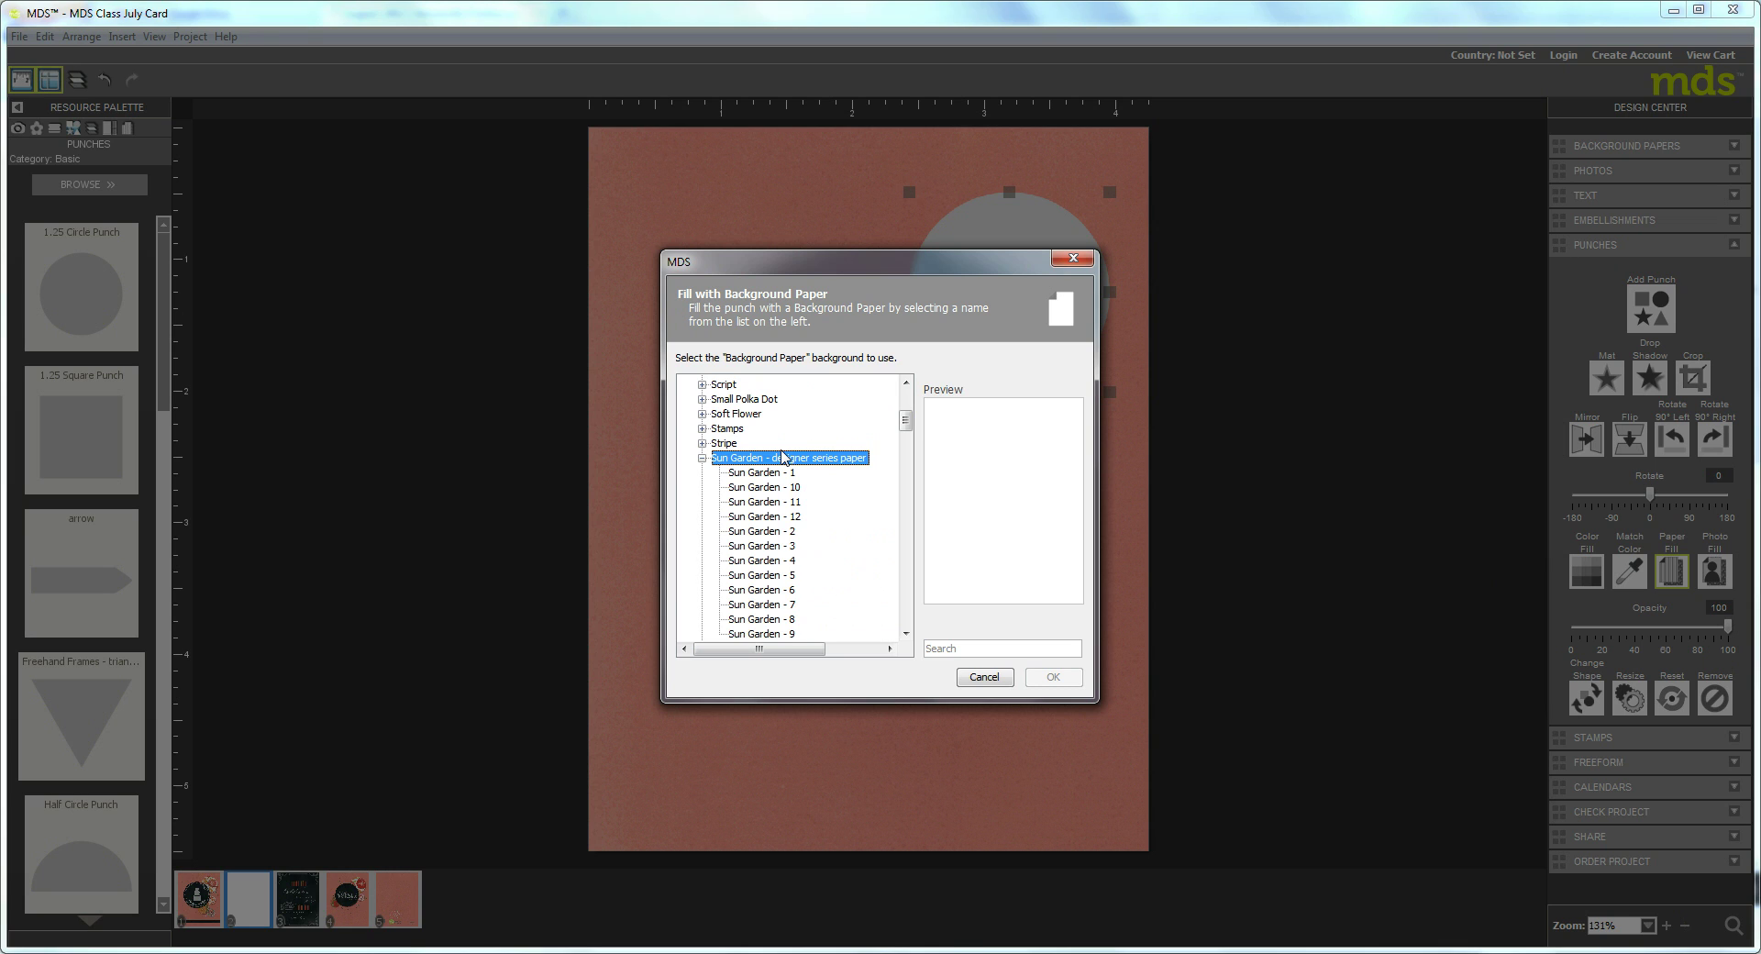
click(773, 620)
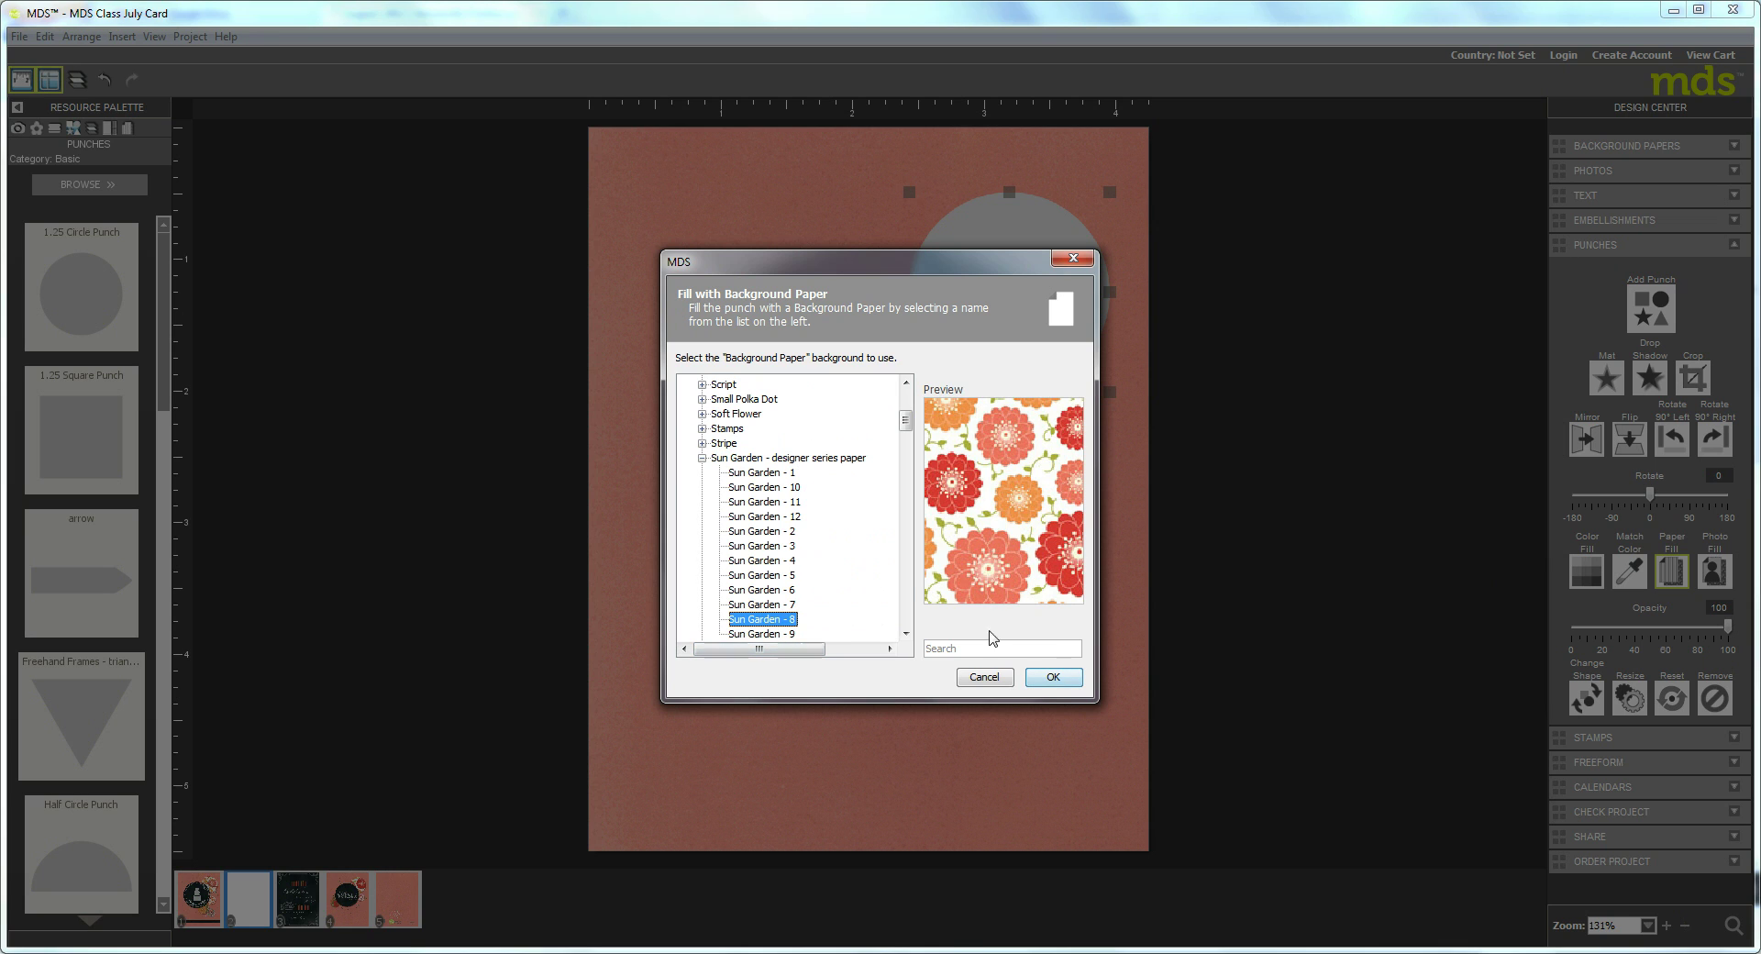
click(1048, 676)
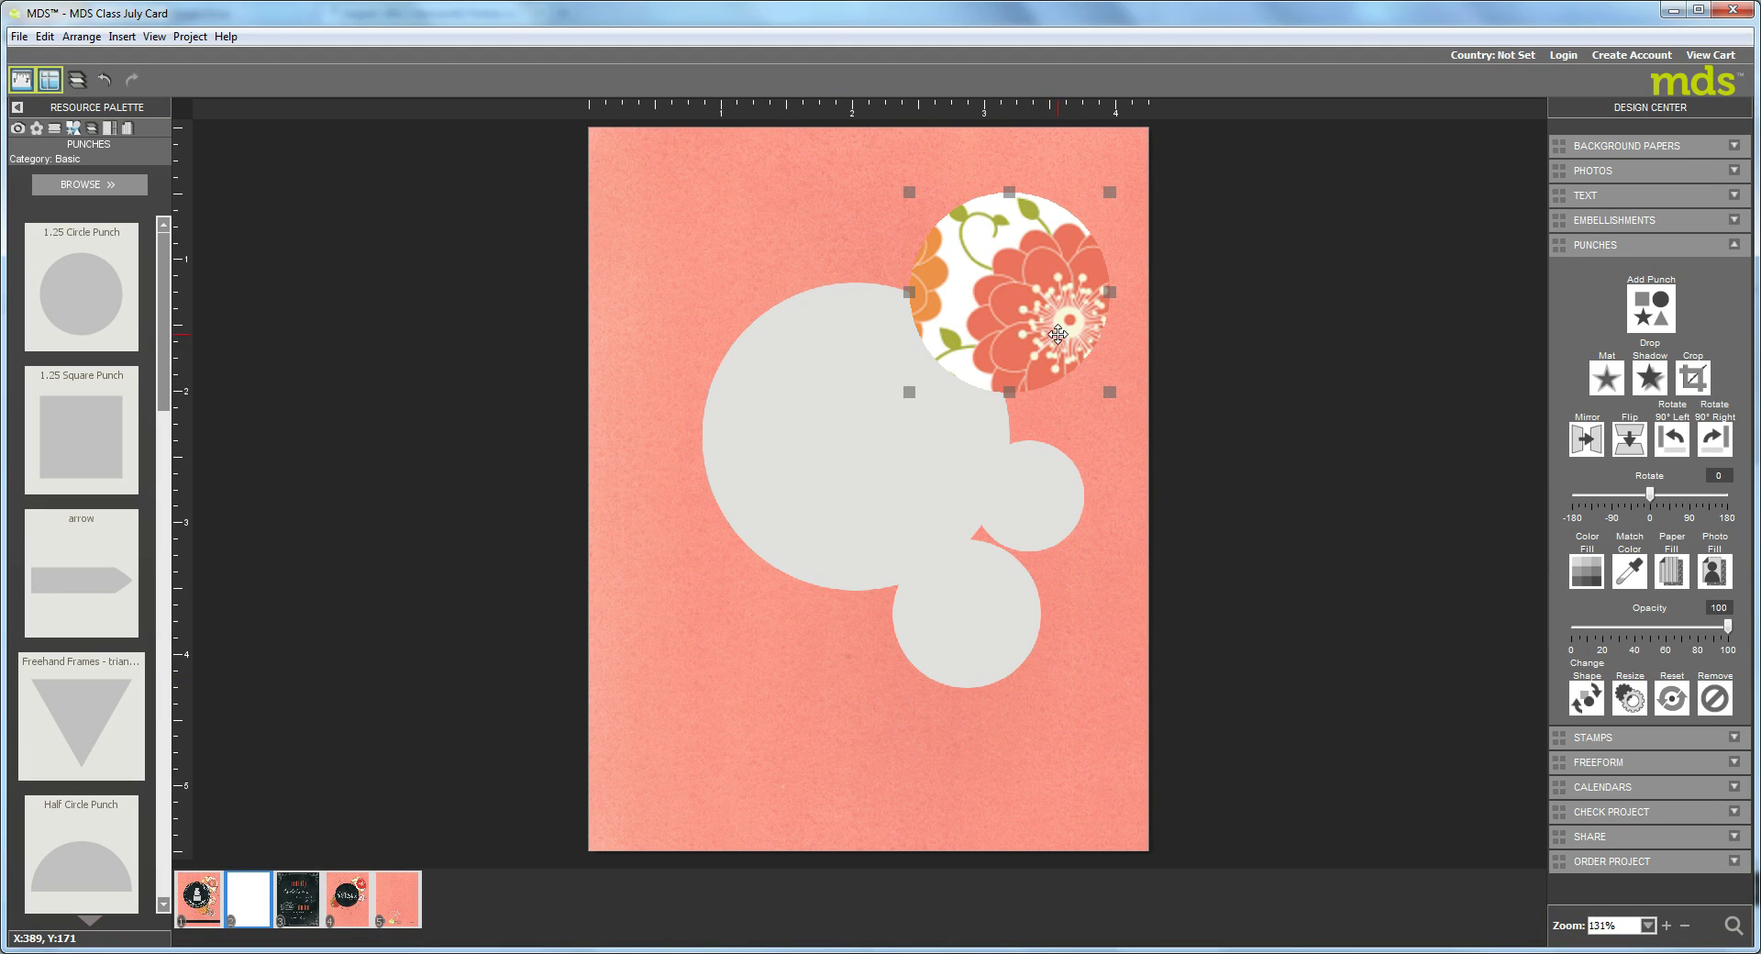
Shrink the floral pattern inside the upper circle and shift it so a whole coral flower sits in the circle's upper right.
double_click(1030, 305)
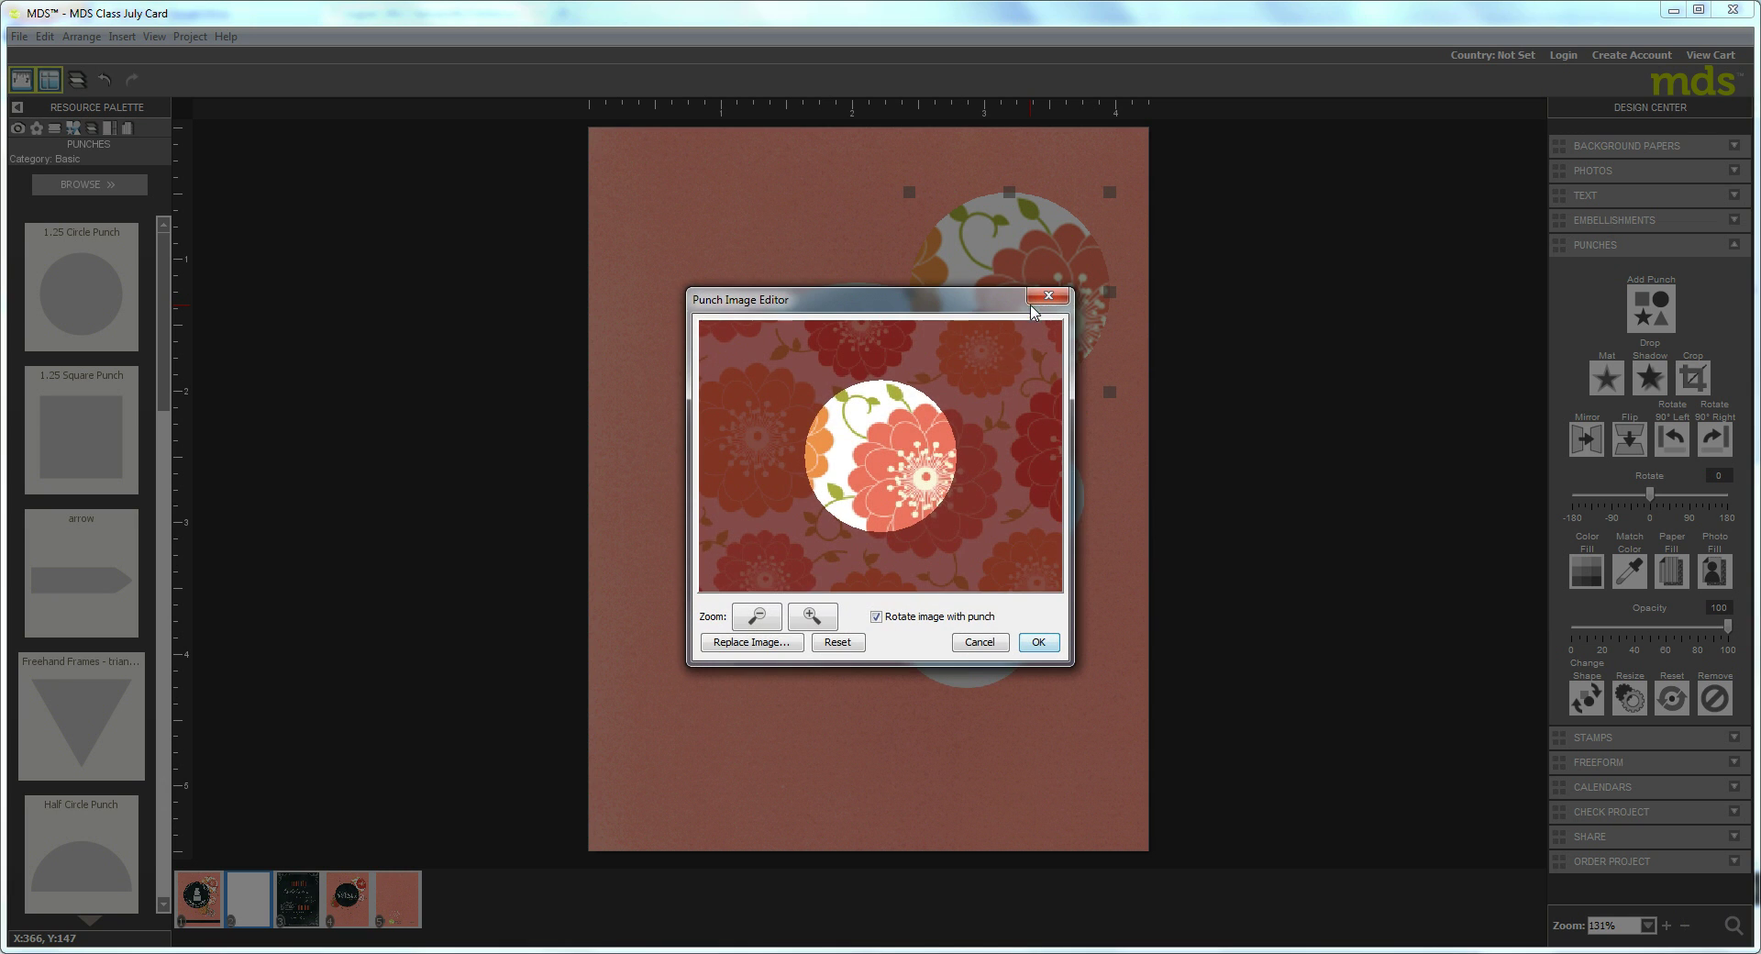
click(756, 617)
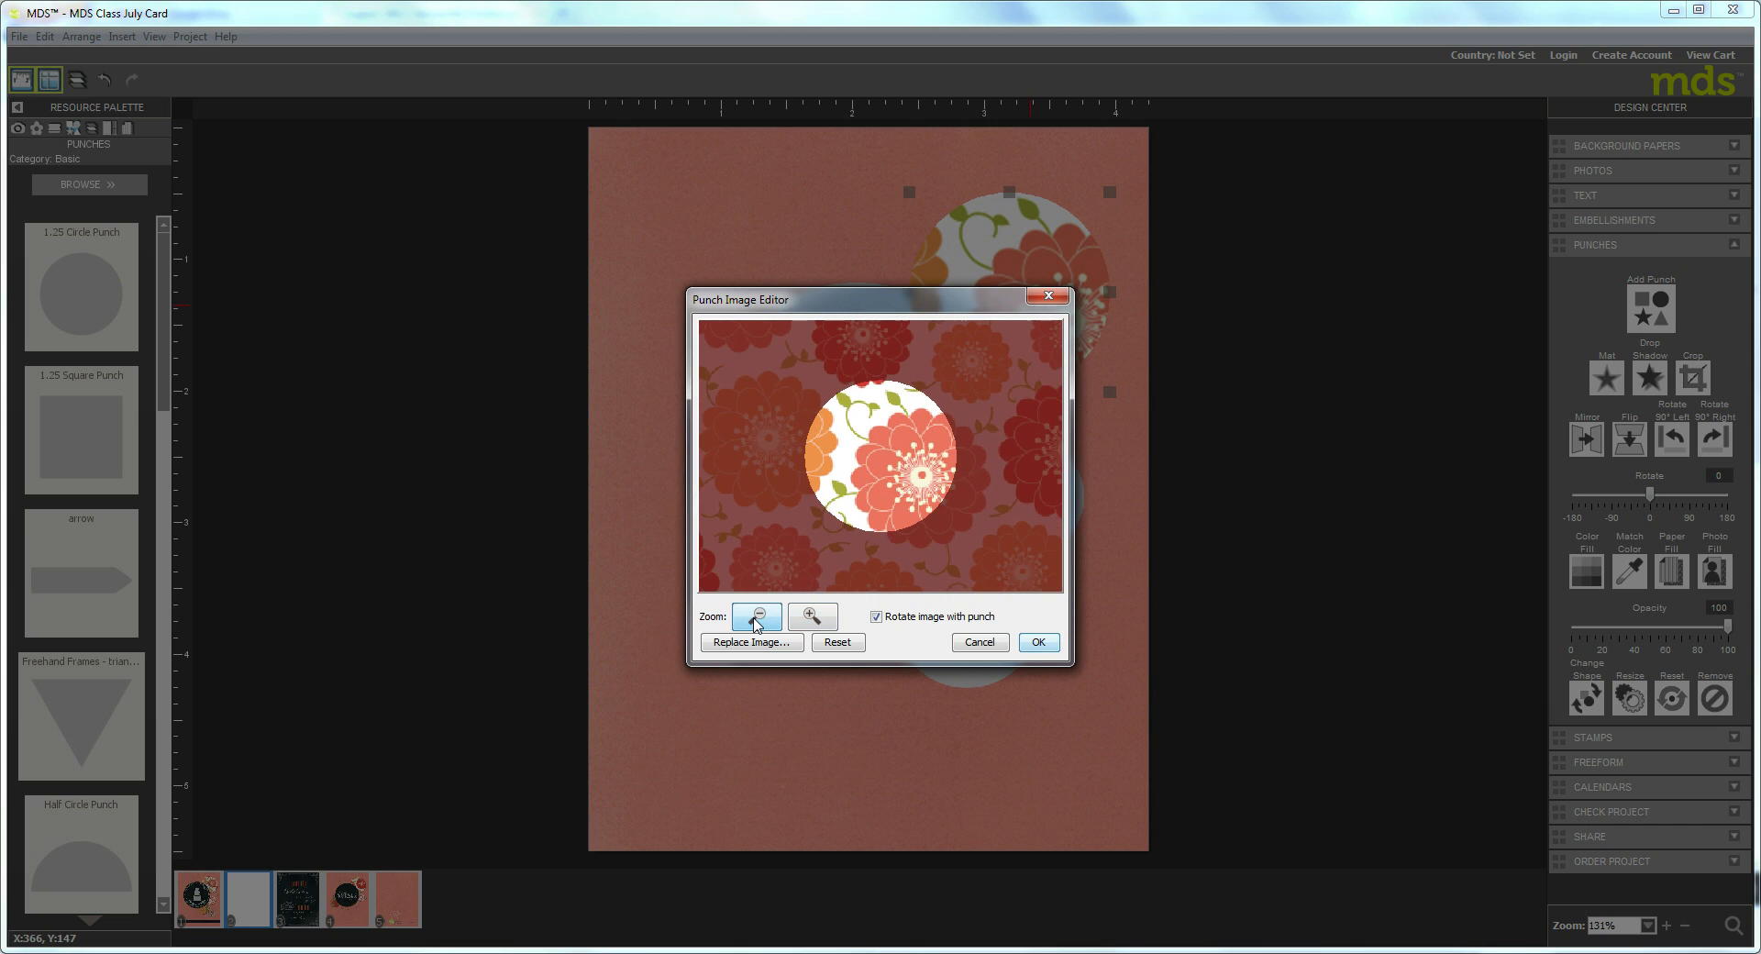
click(757, 616)
click(757, 617)
click(757, 616)
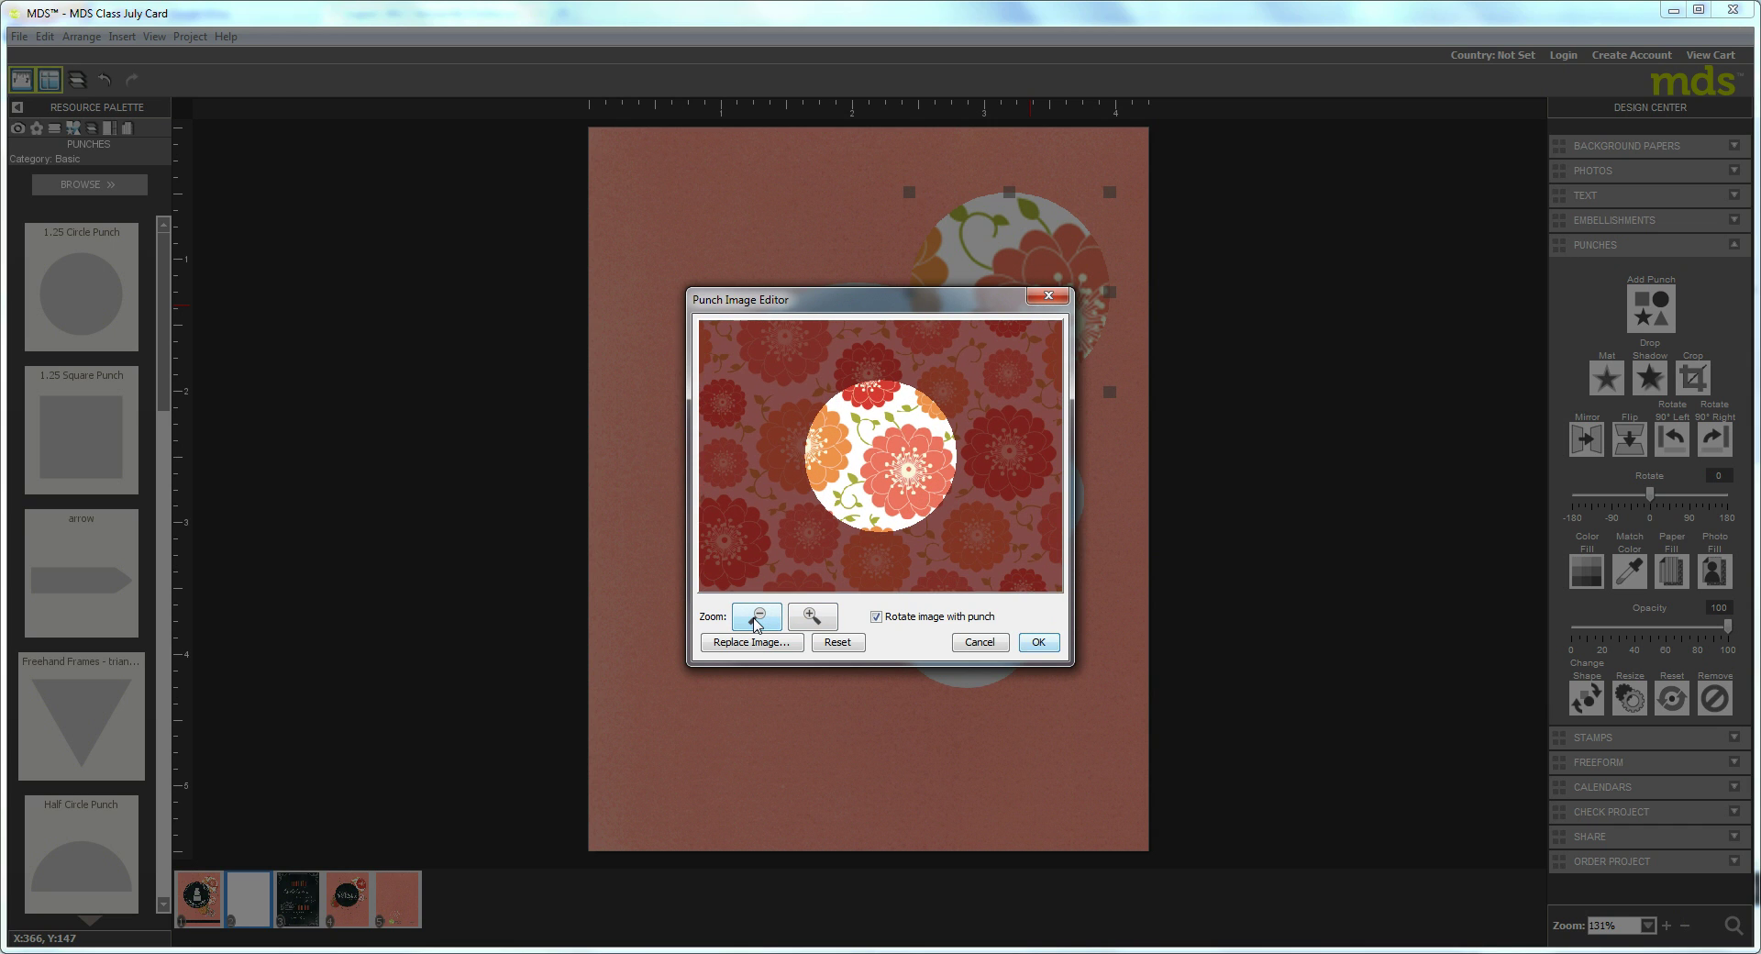
drag(773, 590, 811, 523)
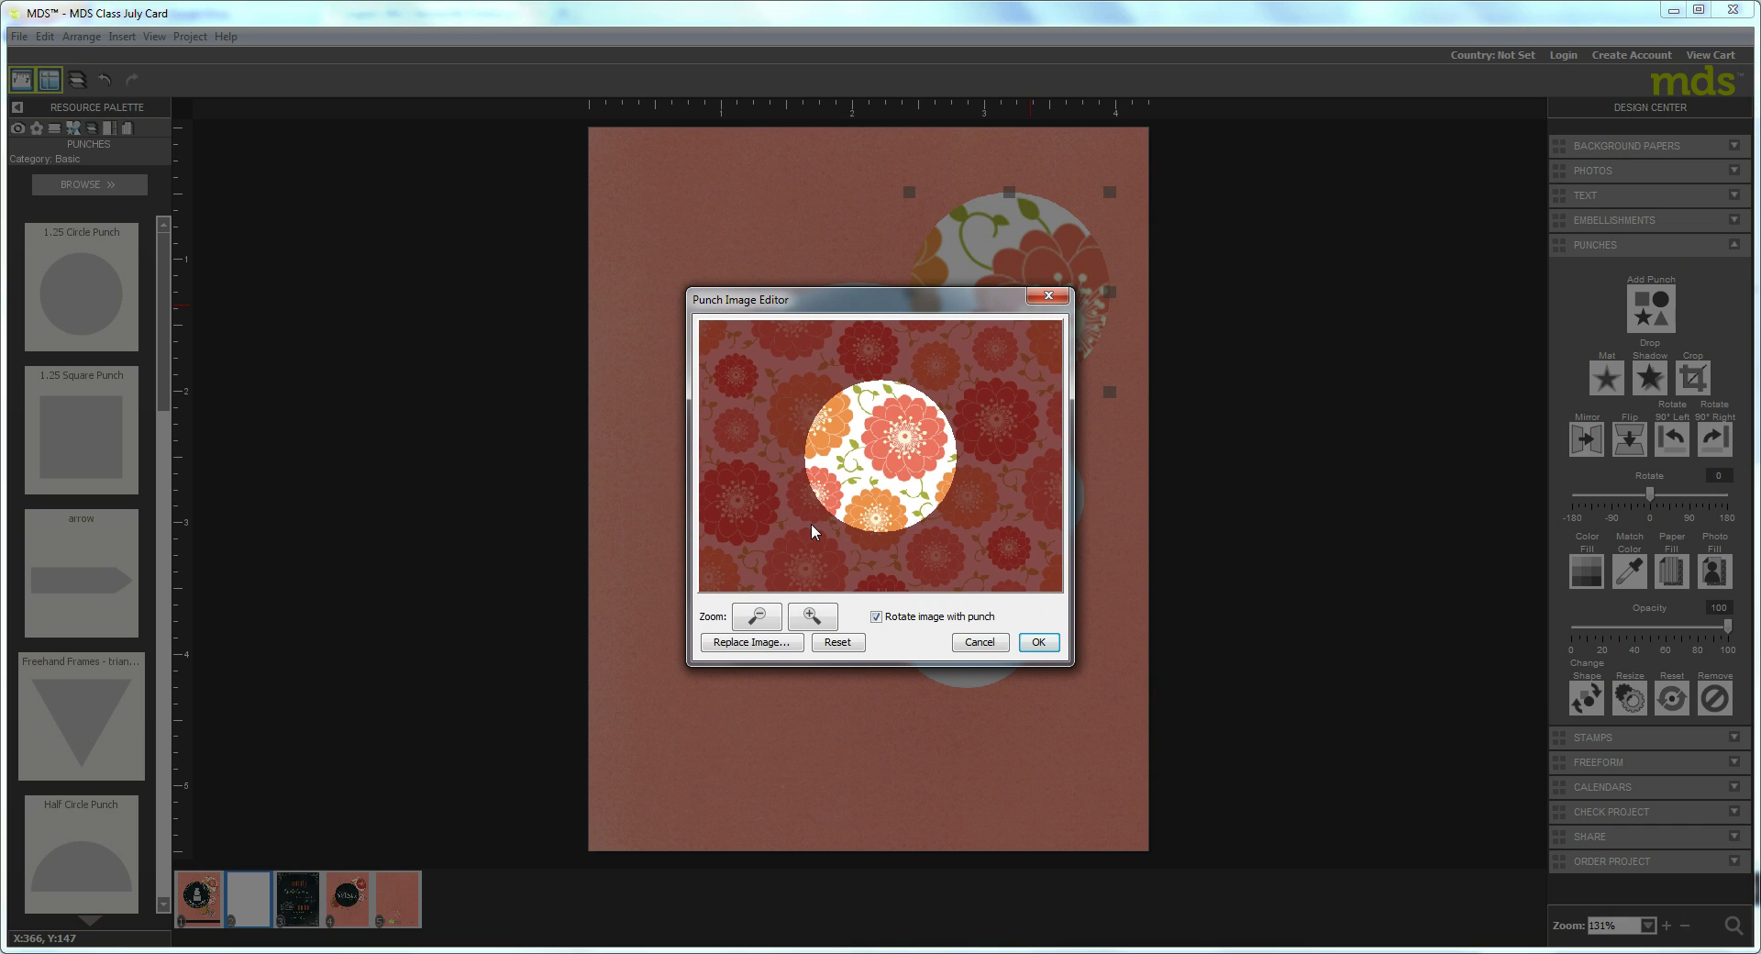
click(1051, 648)
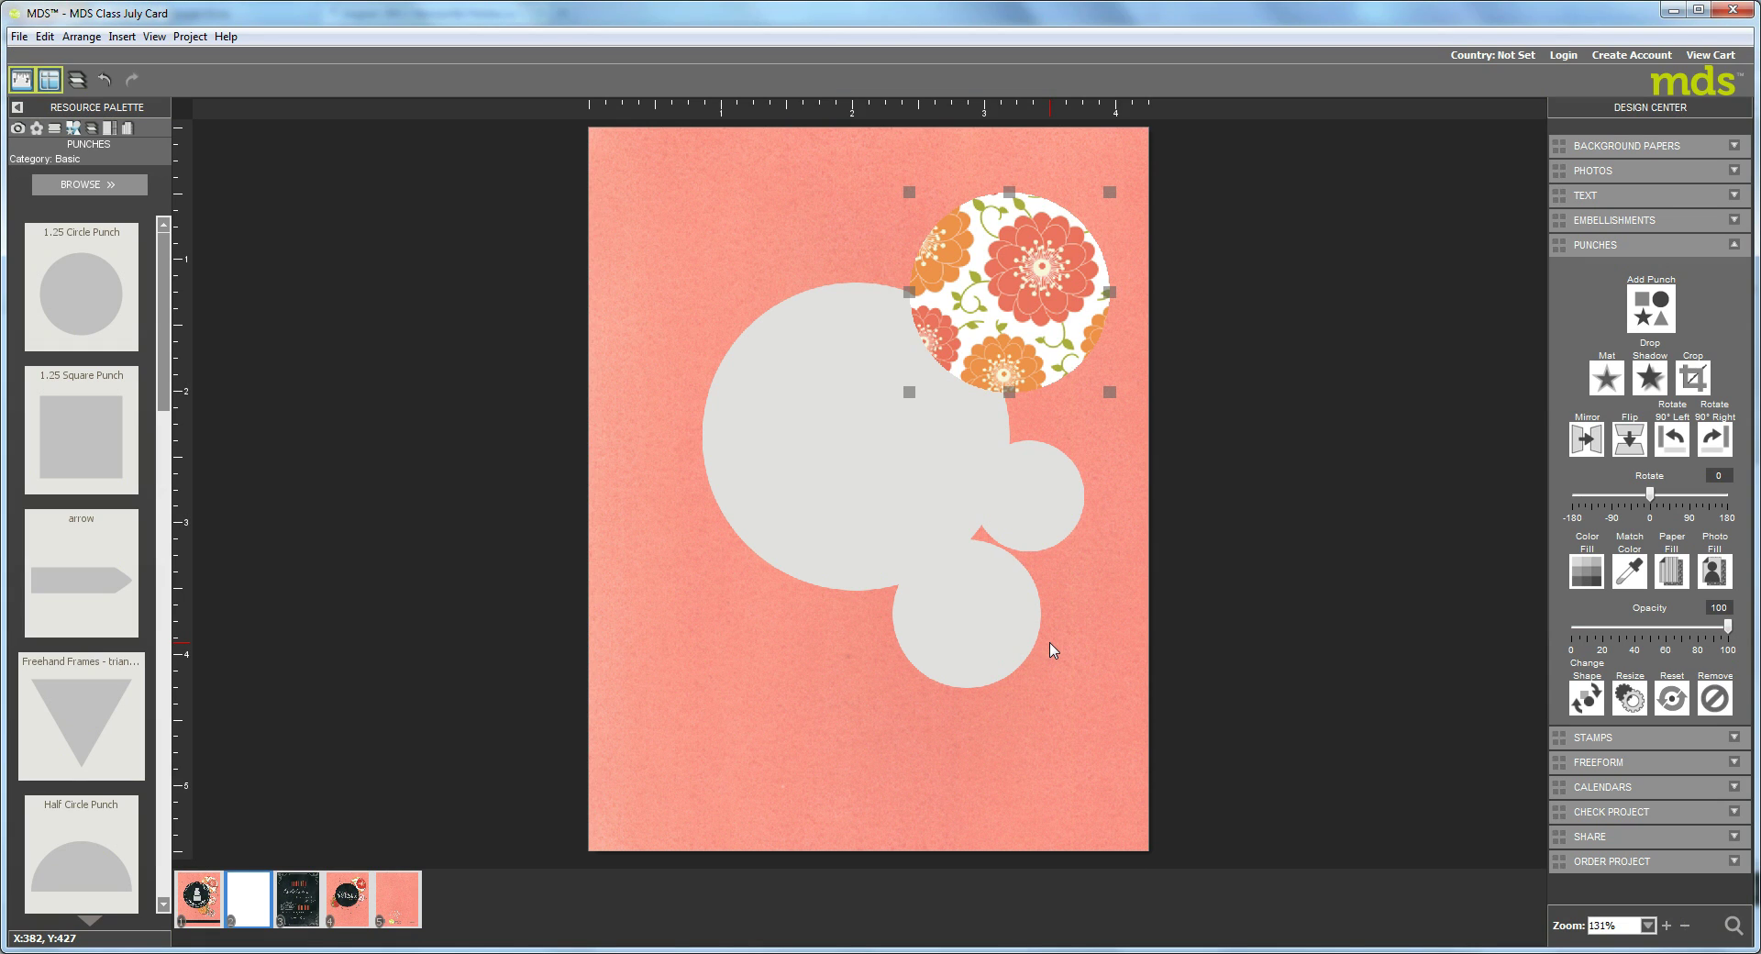
Fill the smallest circle punch with the Sun Garden - 5 designer series paper.
click(1008, 510)
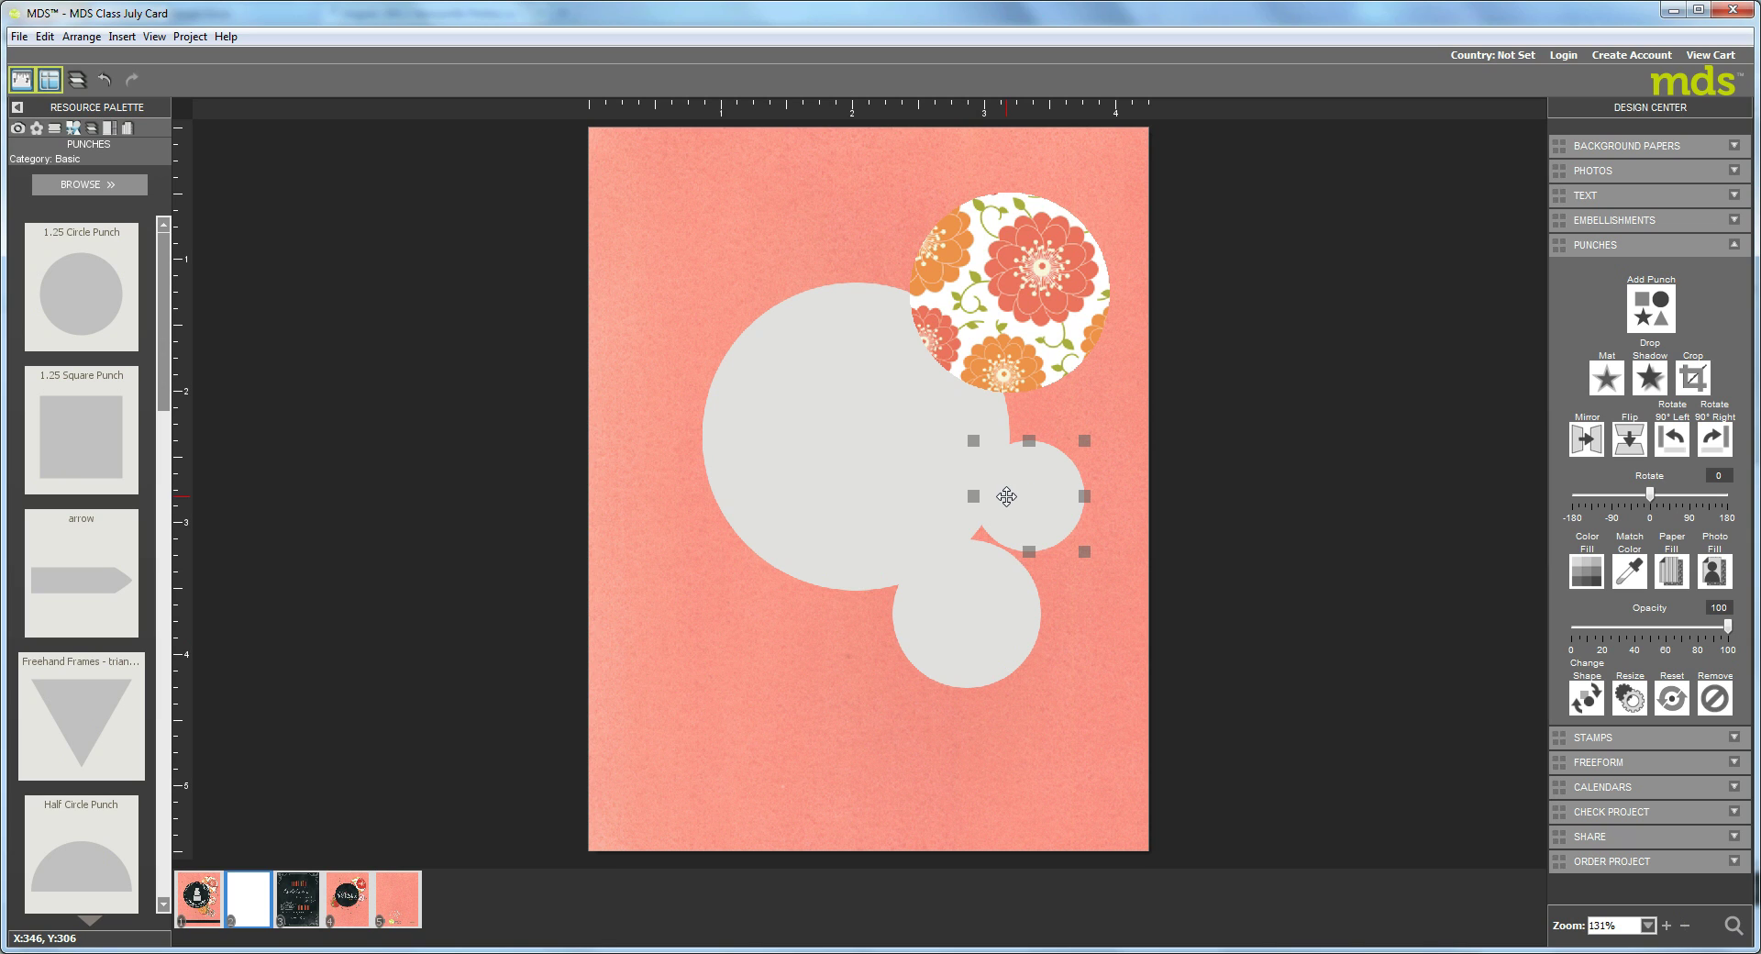
click(1653, 578)
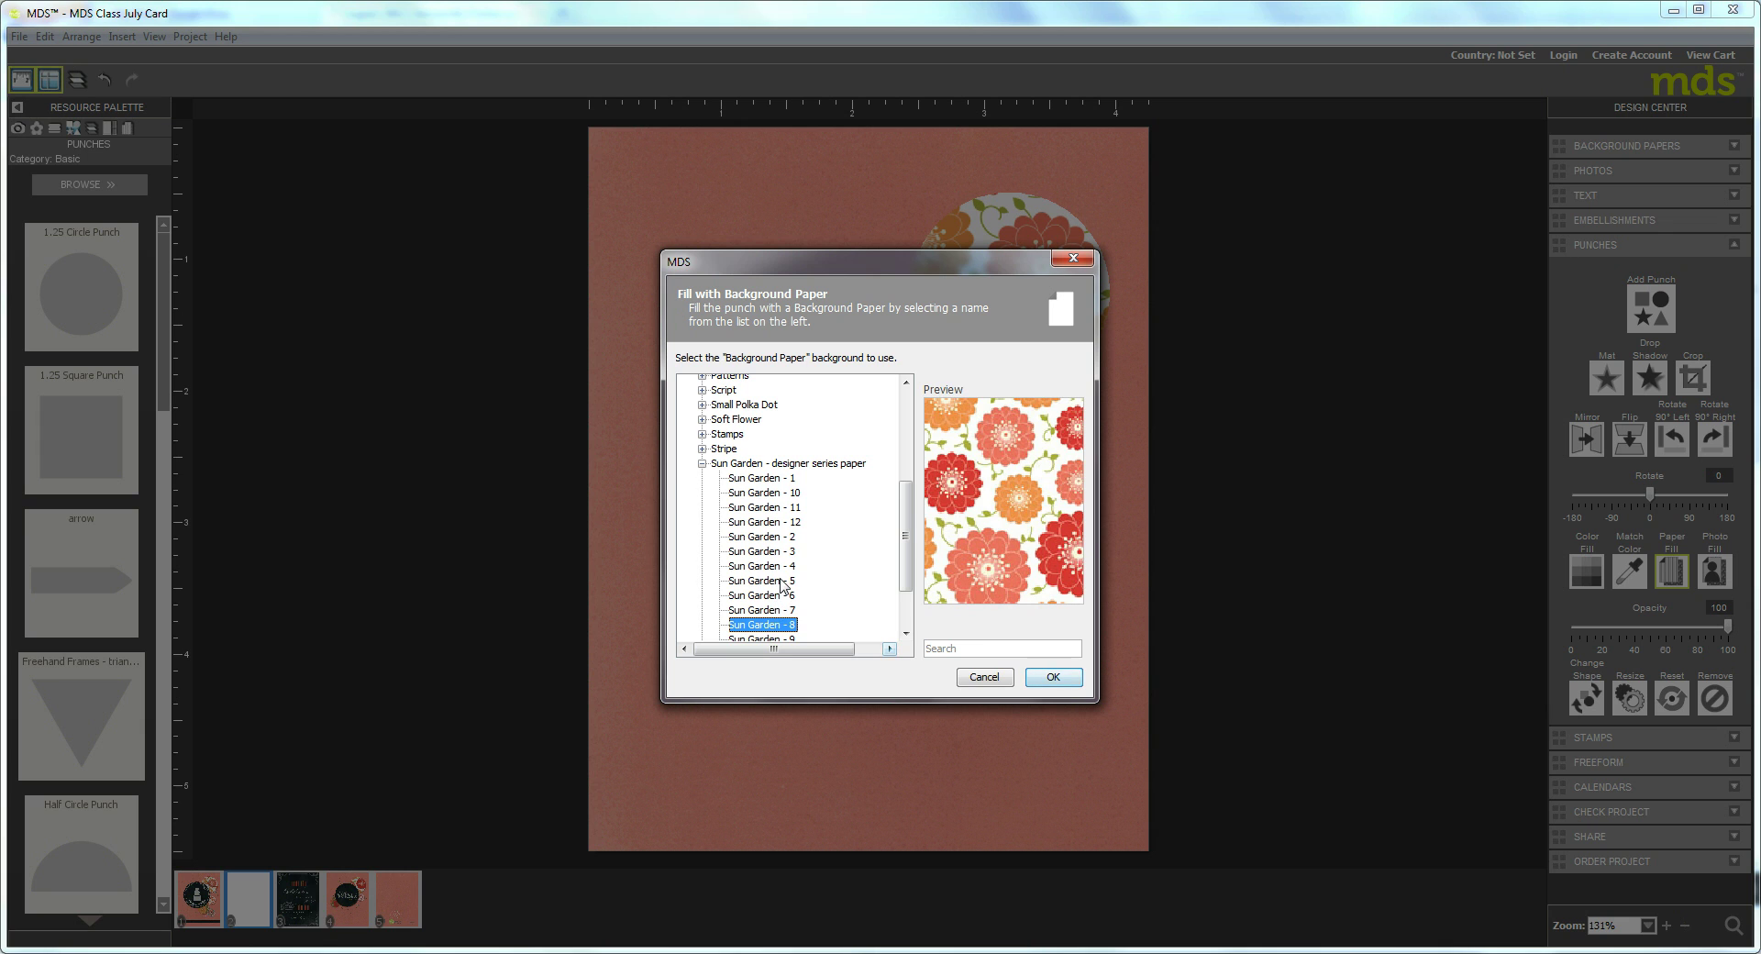
click(762, 581)
click(1054, 676)
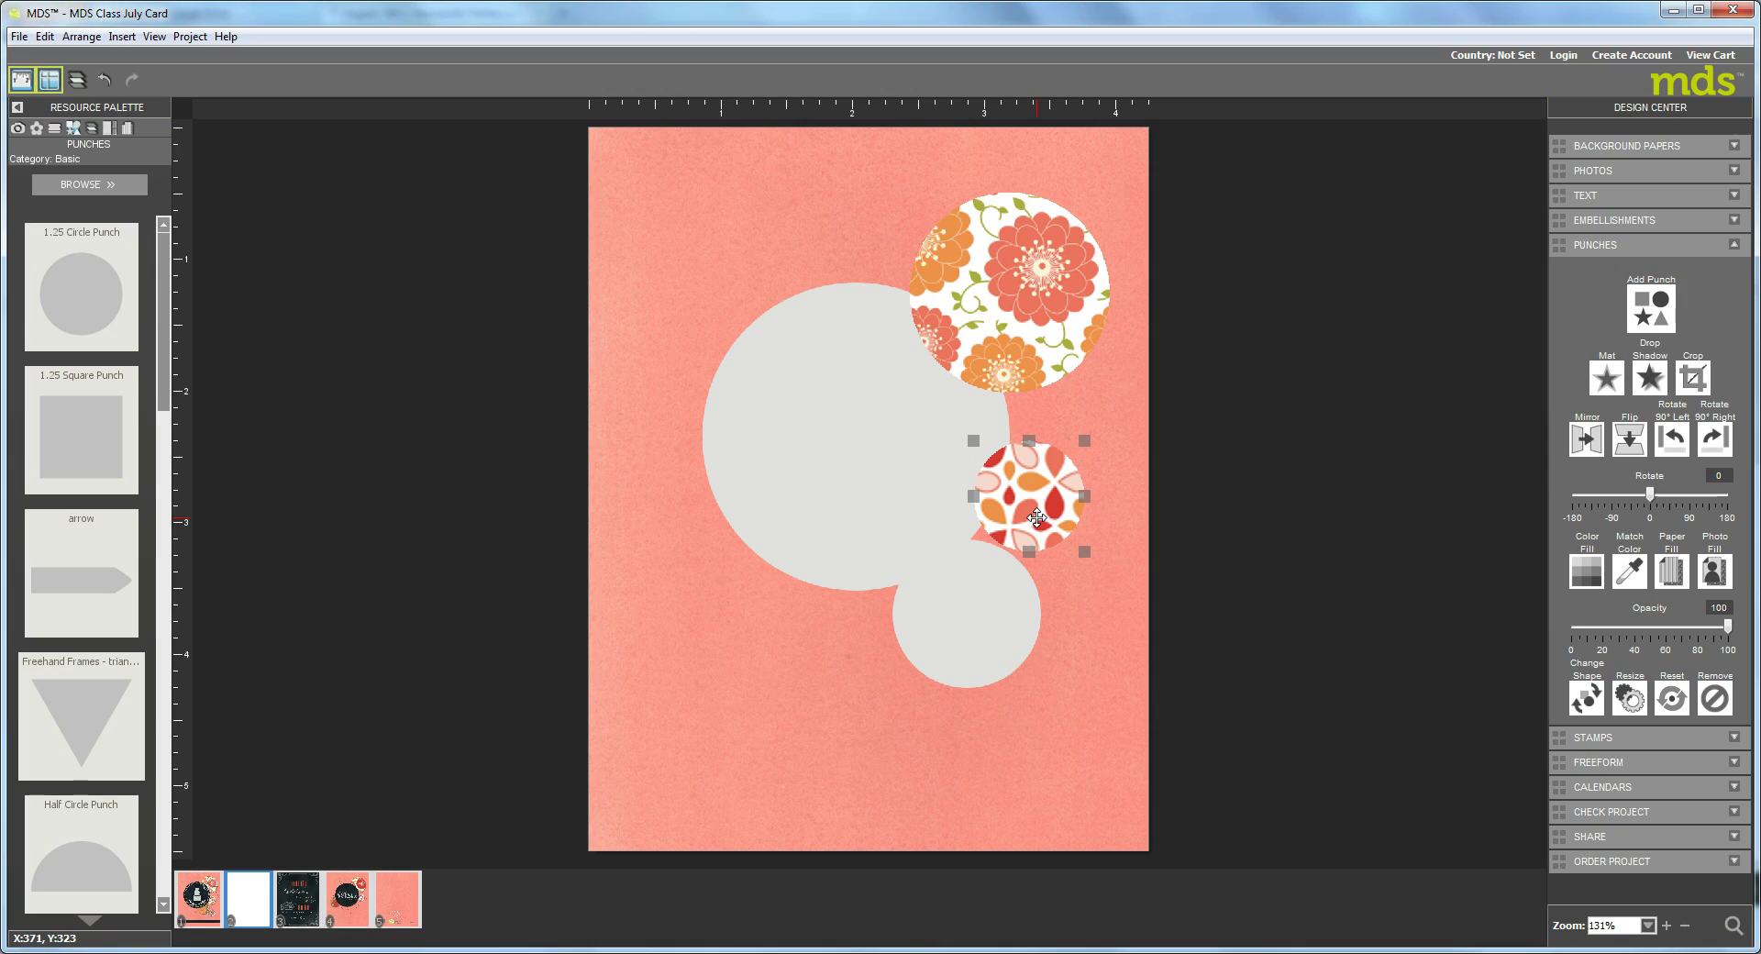
Scale down the petal pattern inside the smallest circle by zooming its image out five levels.
double_click(1041, 512)
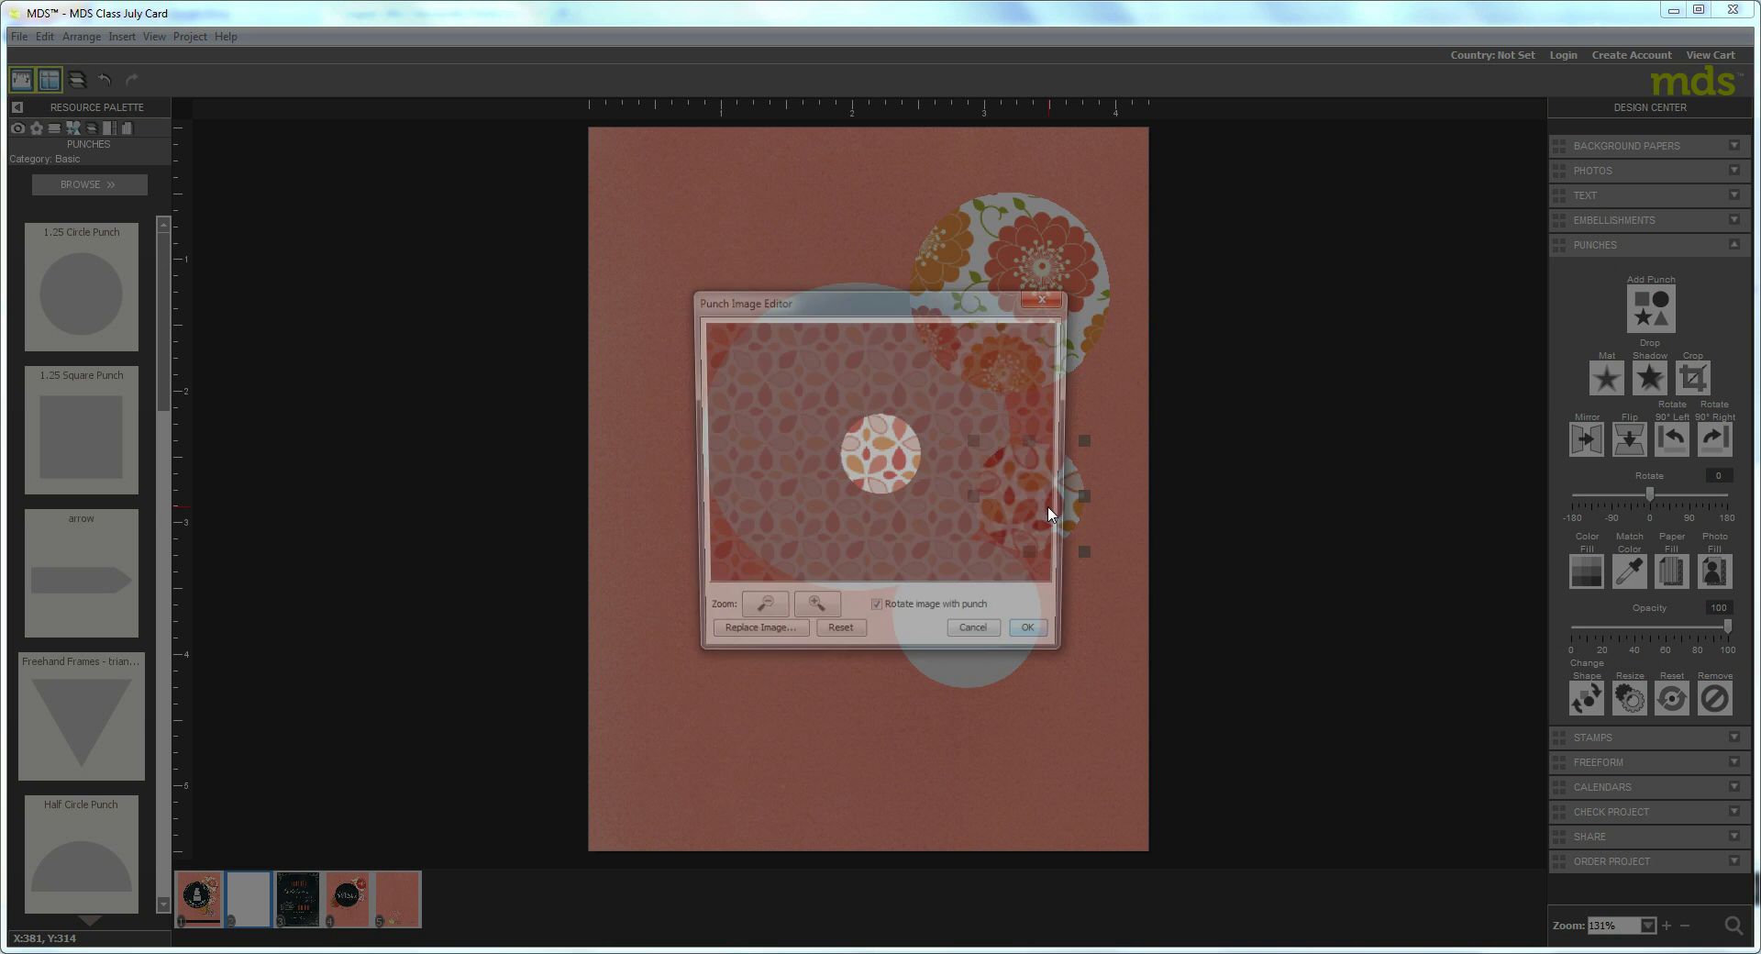
click(758, 617)
click(757, 617)
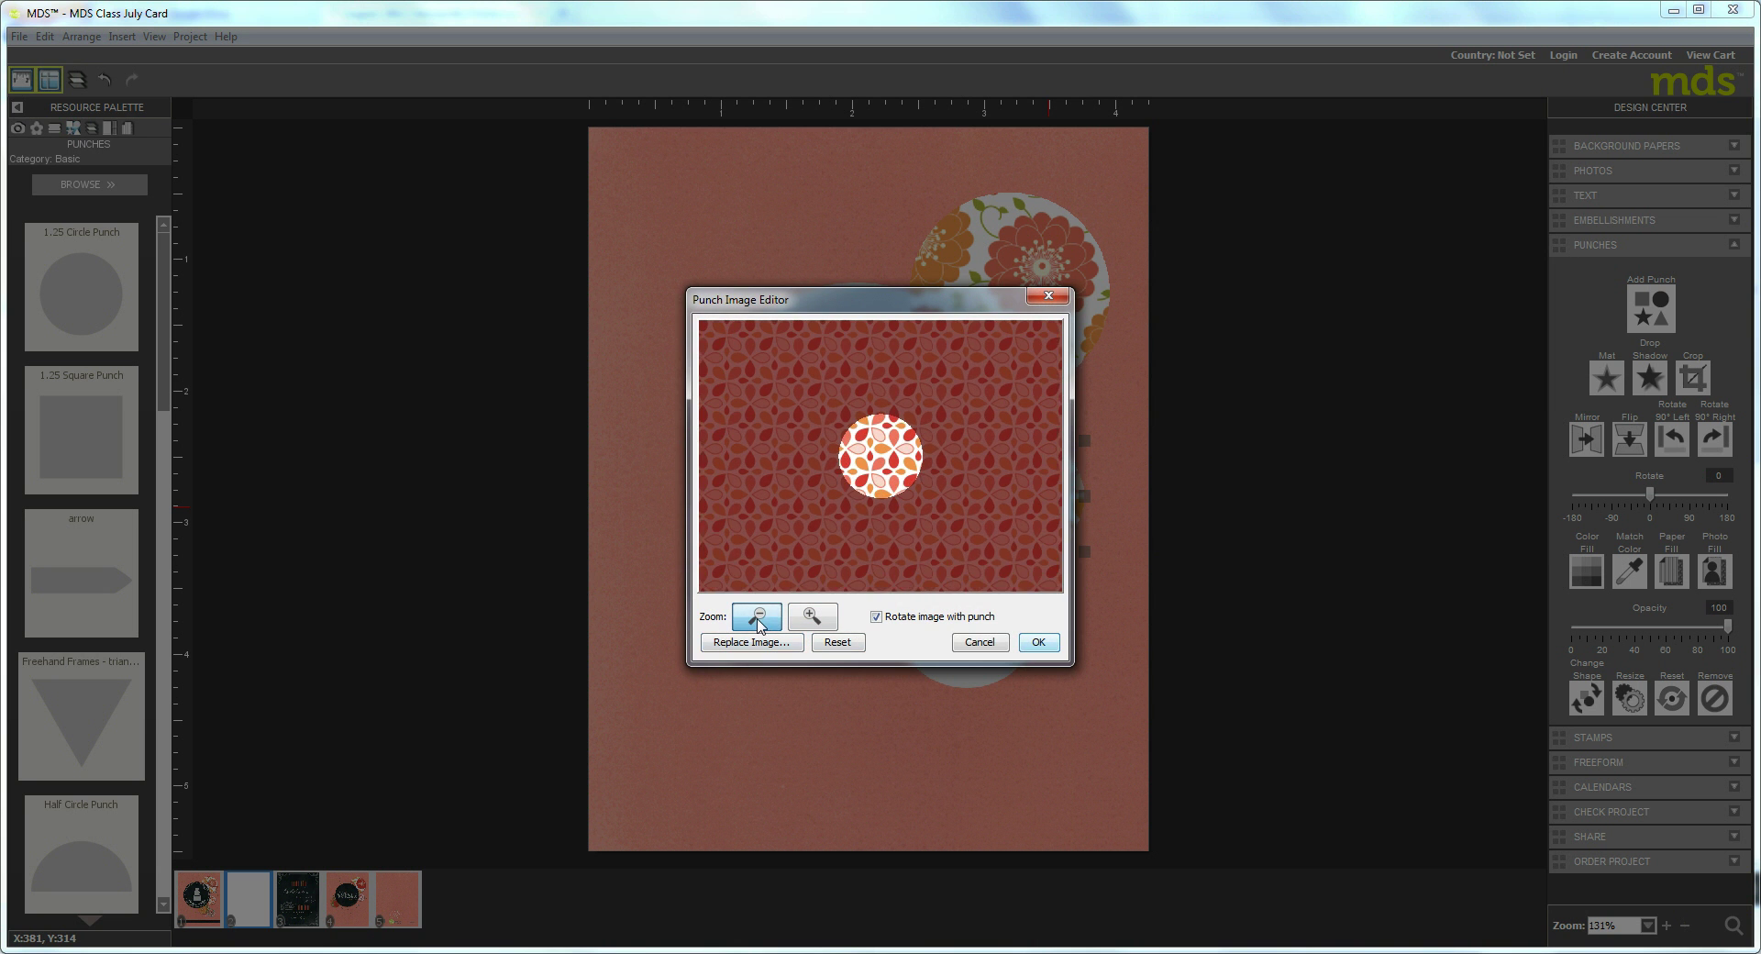
click(758, 618)
click(757, 618)
click(757, 617)
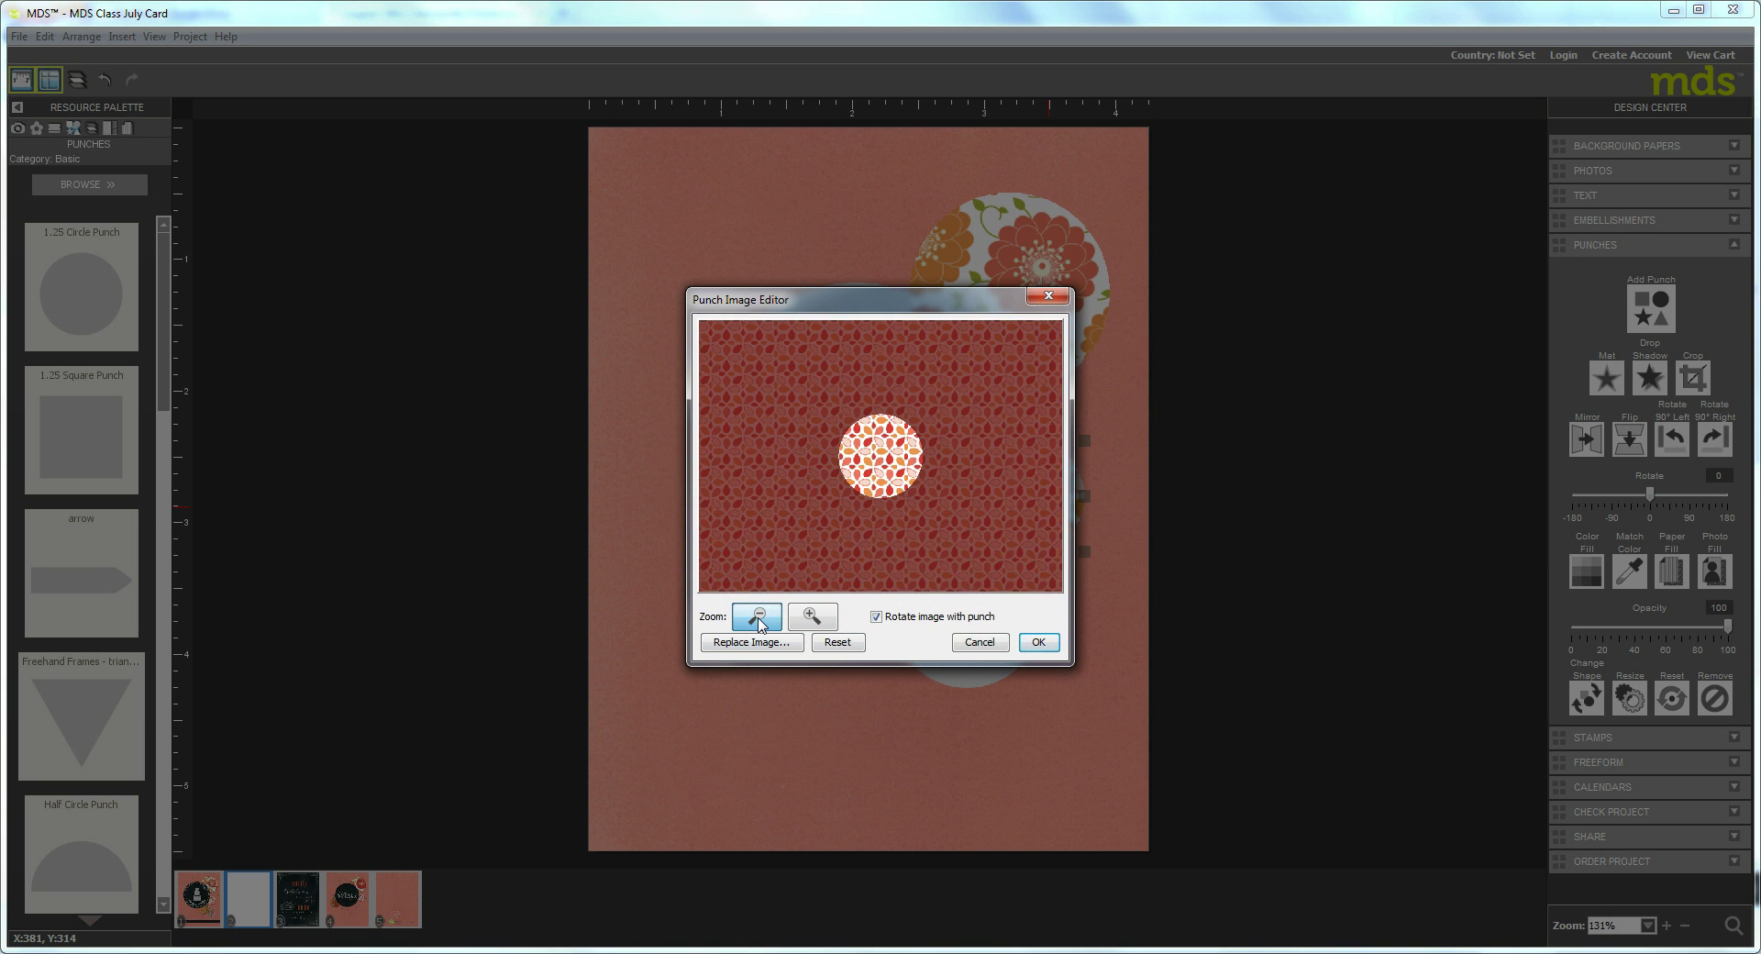
click(1038, 644)
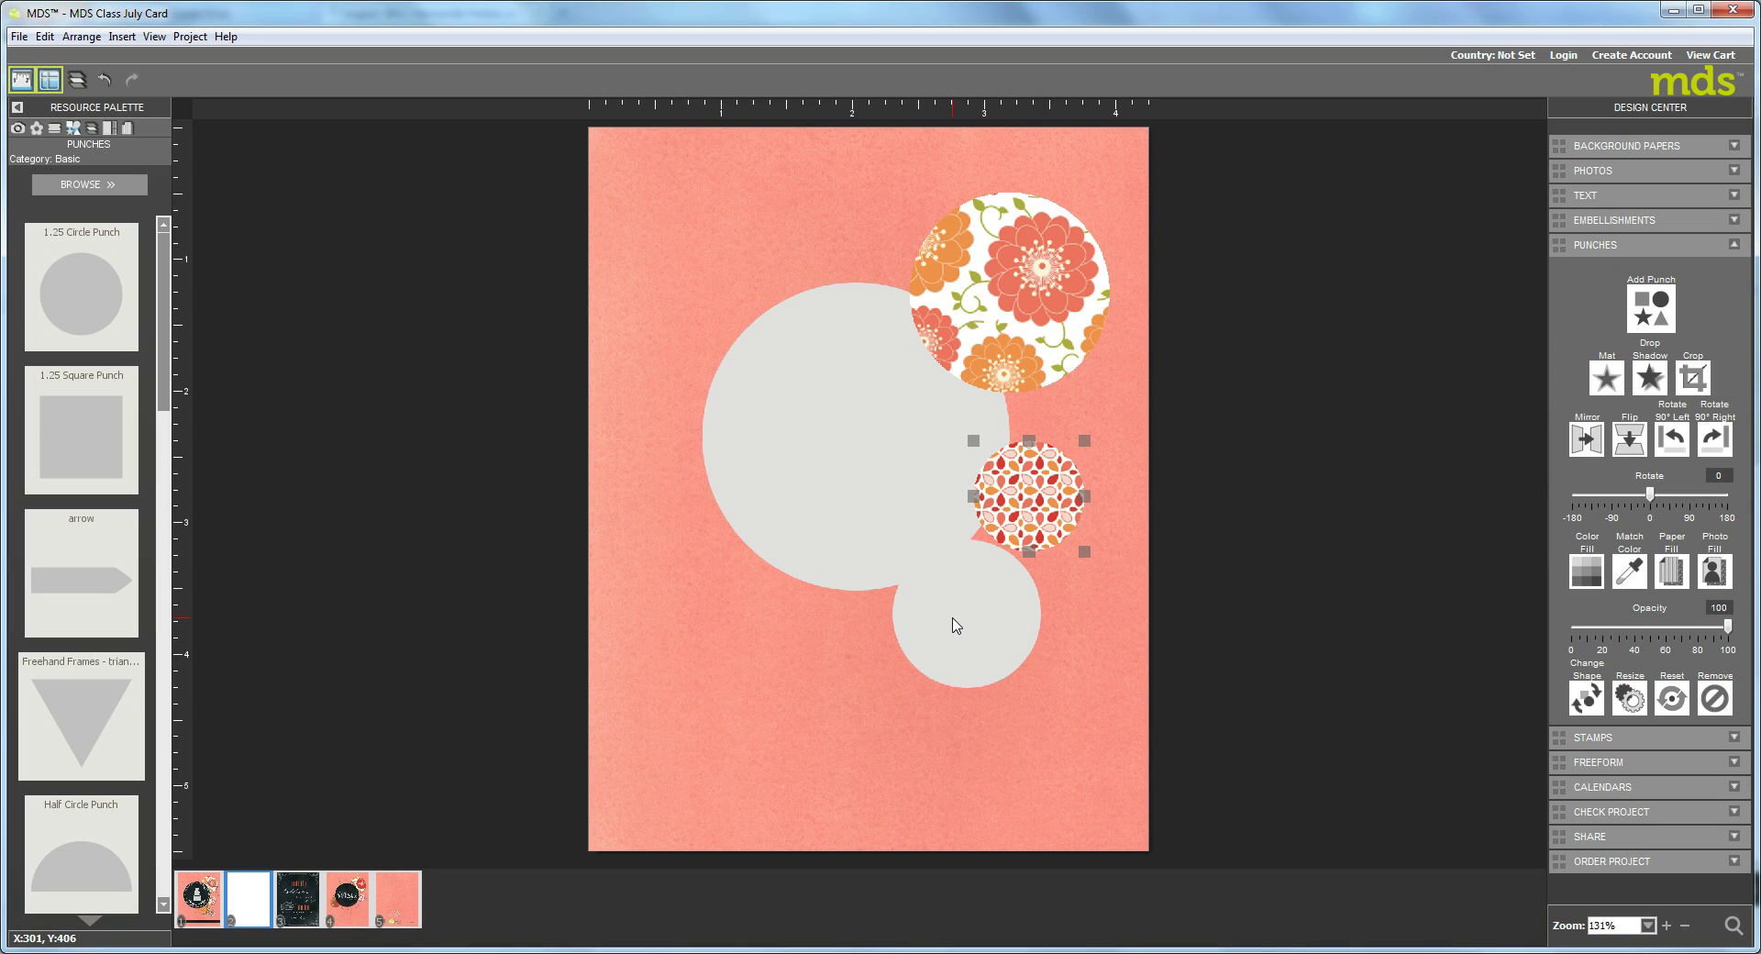
Fill the lowest circle punch with the Sun Garden - 9 designer series paper.
click(958, 625)
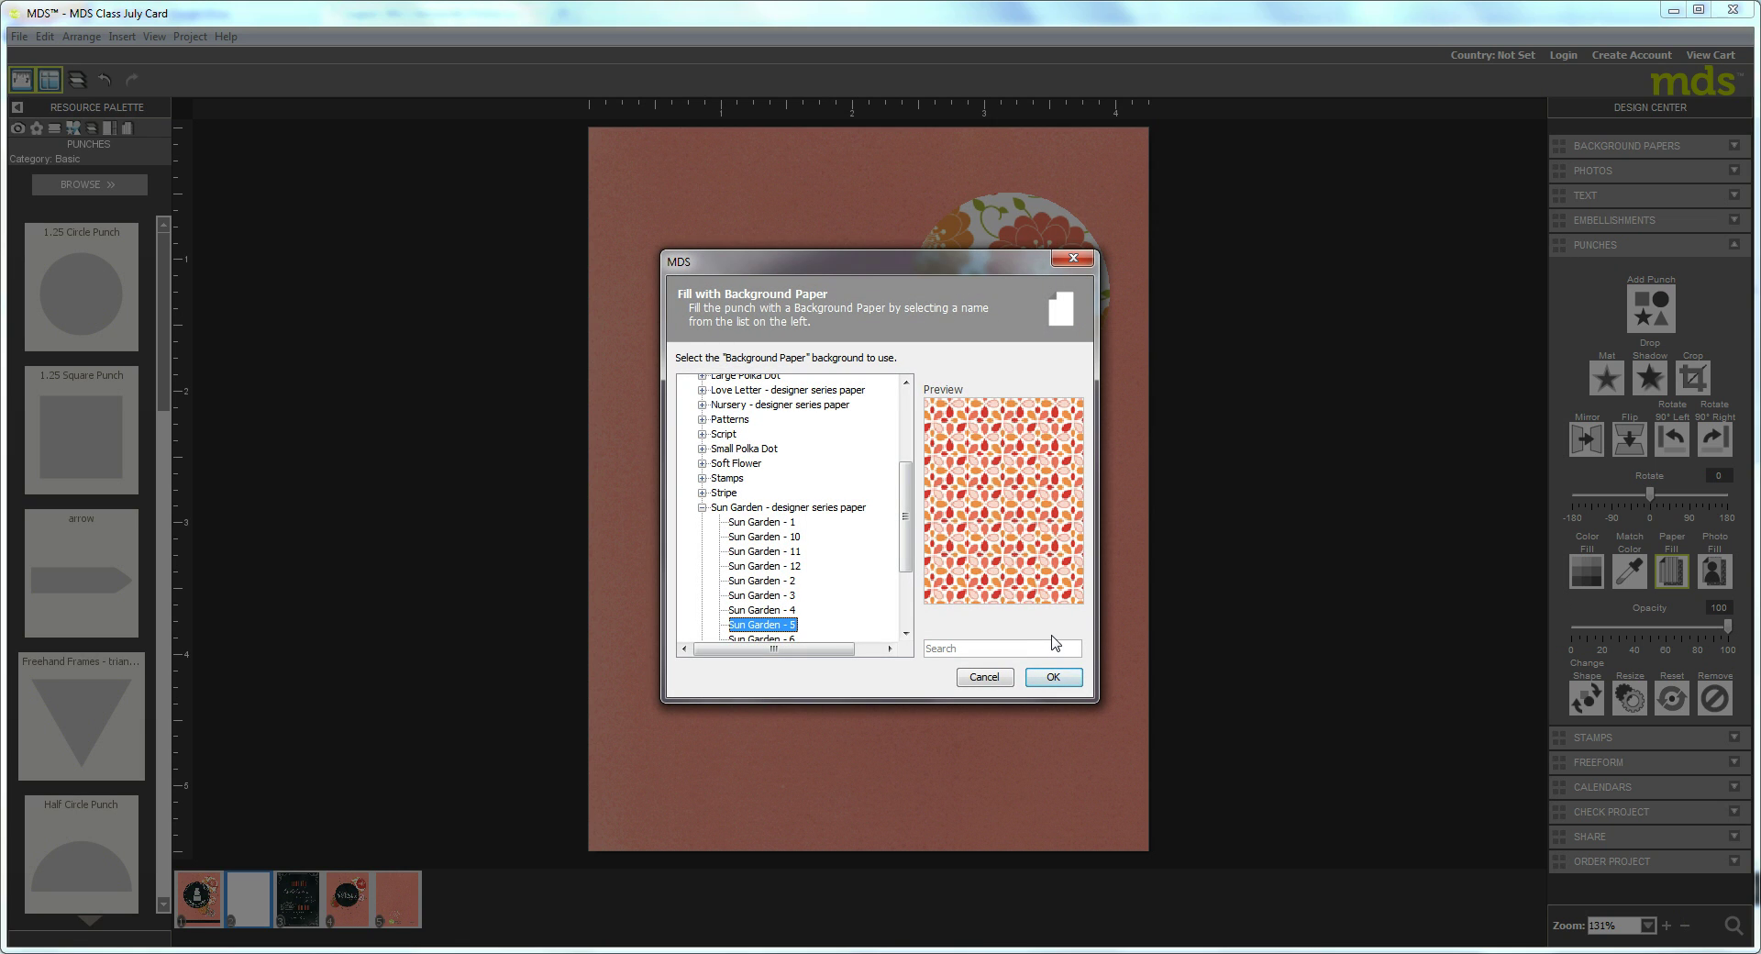
scroll(908, 631, down, 3)
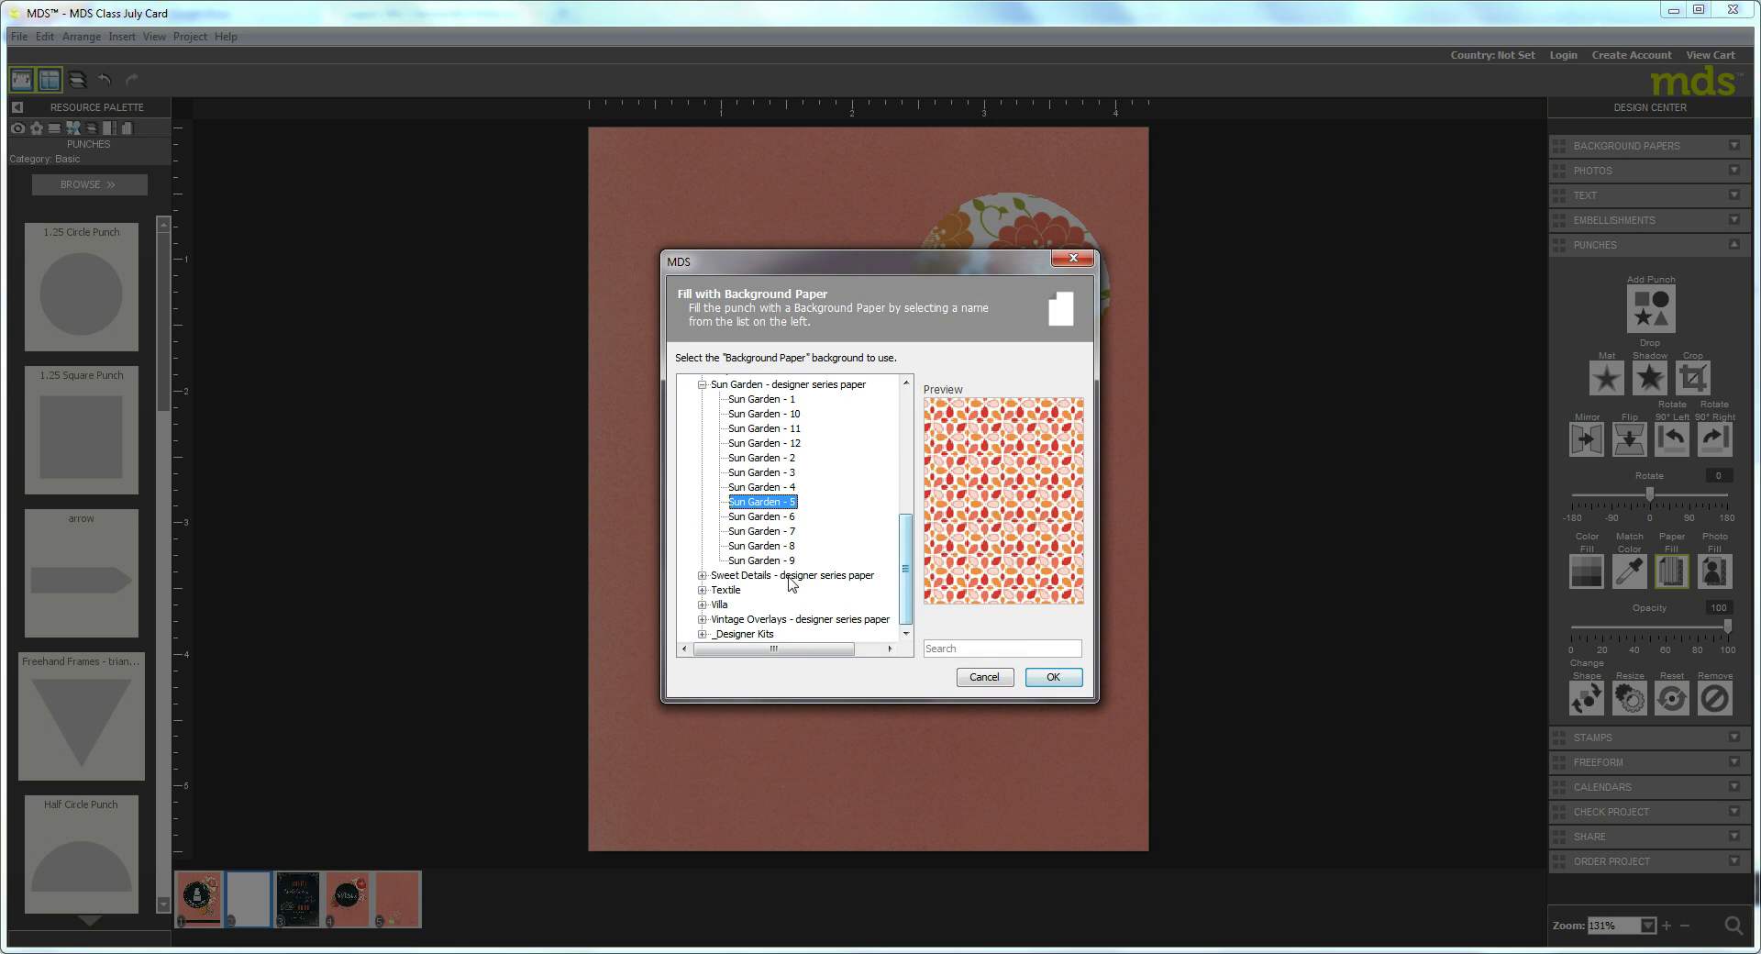
click(776, 561)
click(1053, 677)
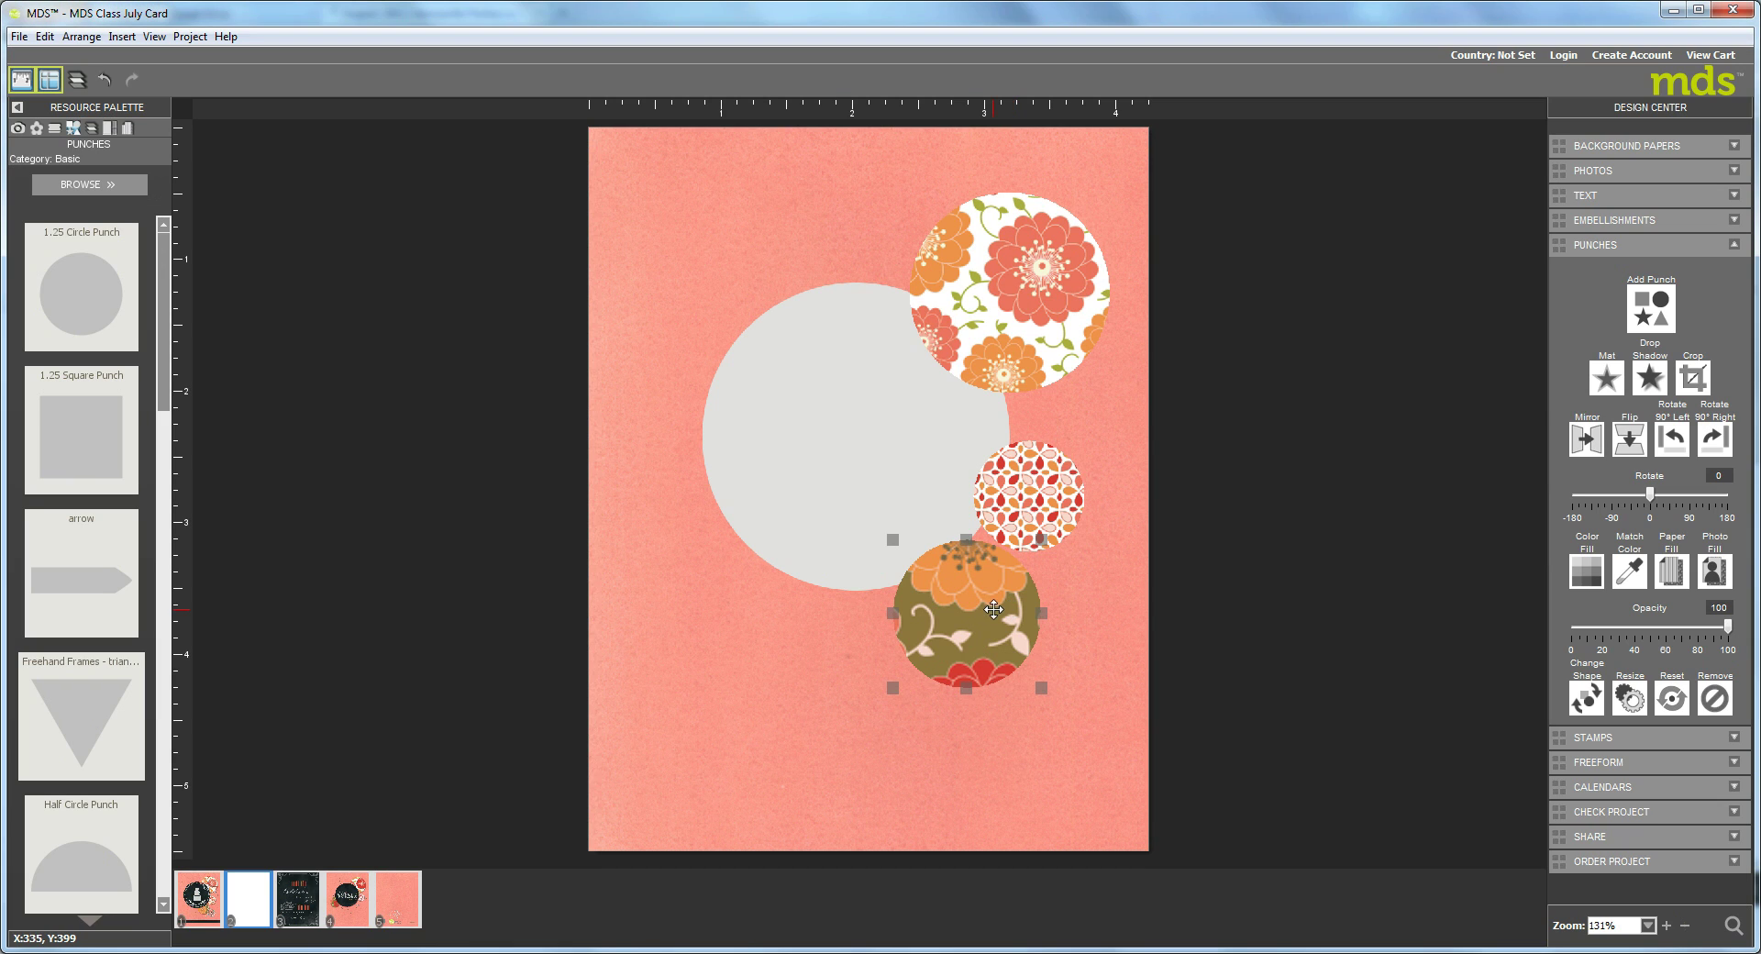
Shrink the pattern inside the lowest circle slightly and shift it so the orange flower sits at the circle's lower left.
double_click(995, 607)
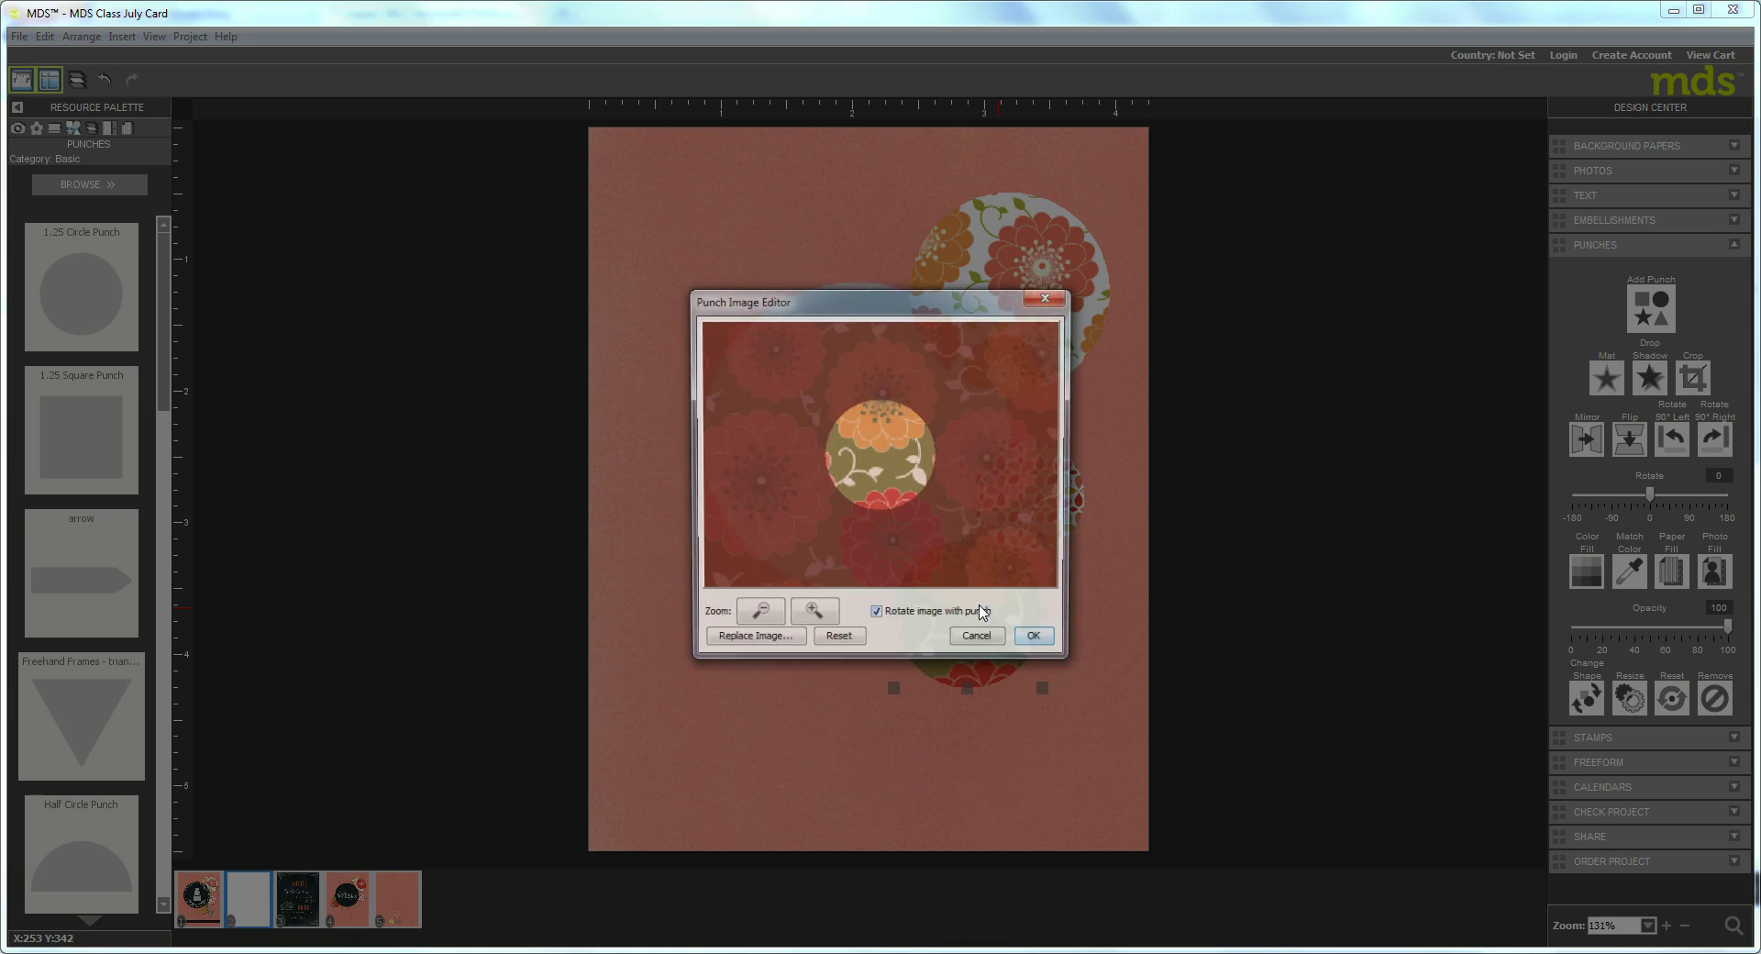
drag(934, 479, 848, 580)
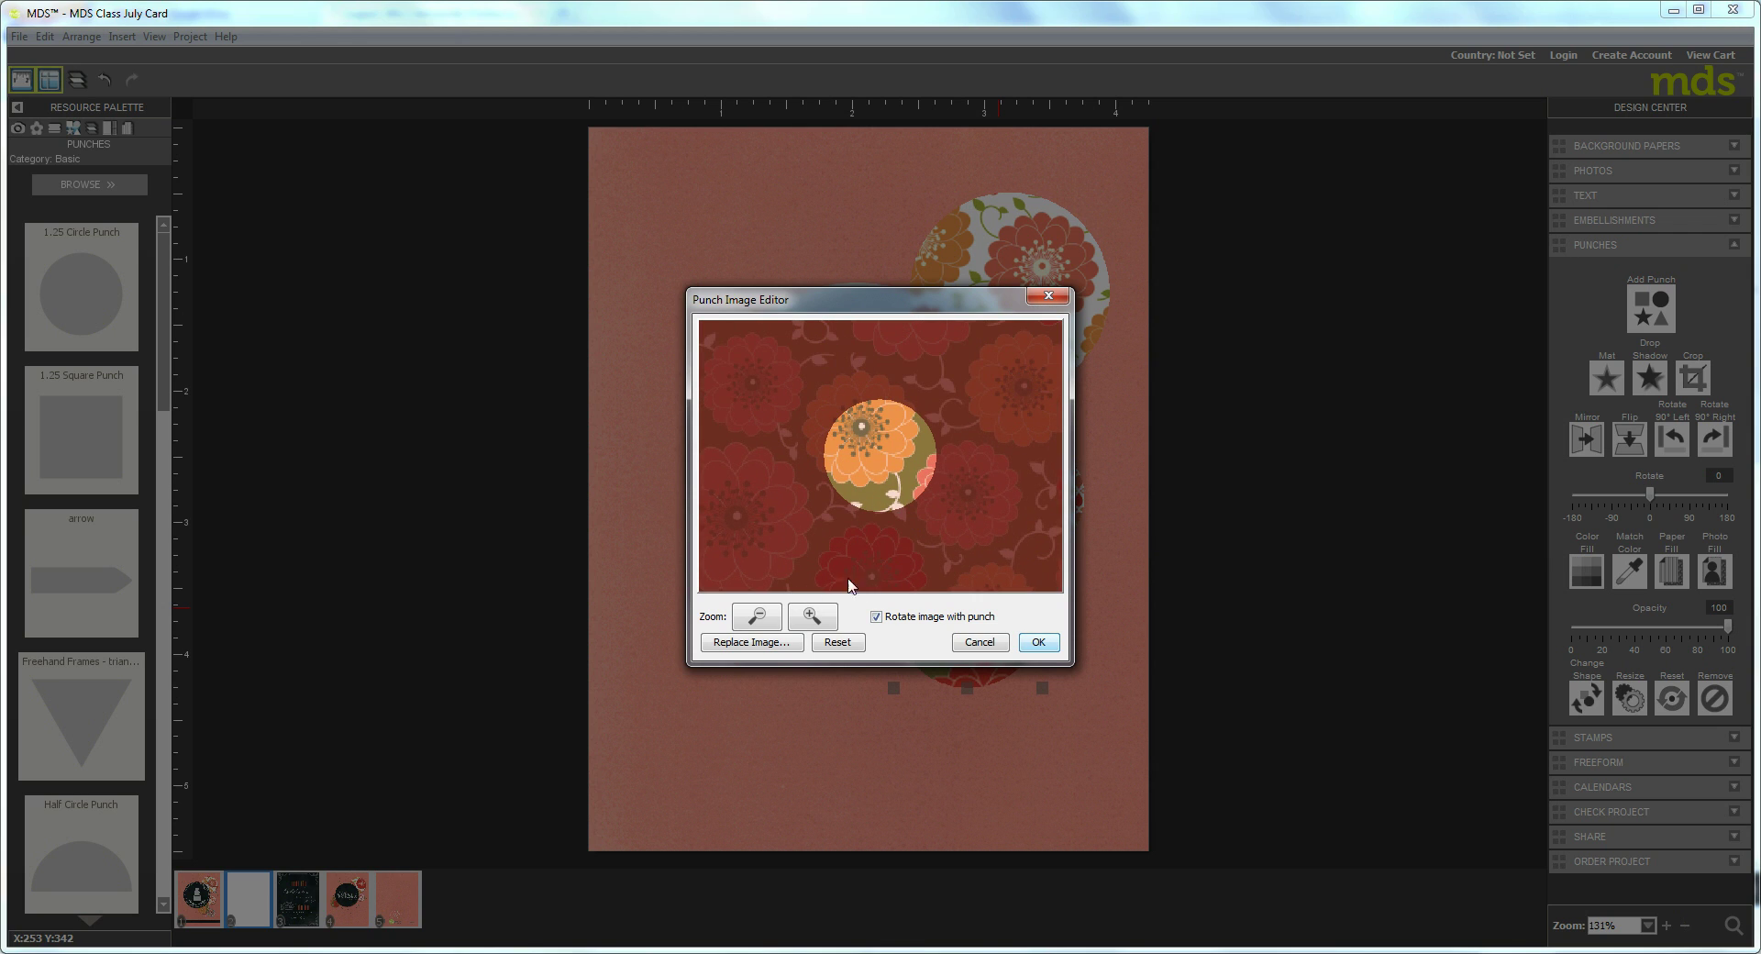
click(765, 618)
drag(954, 503, 955, 546)
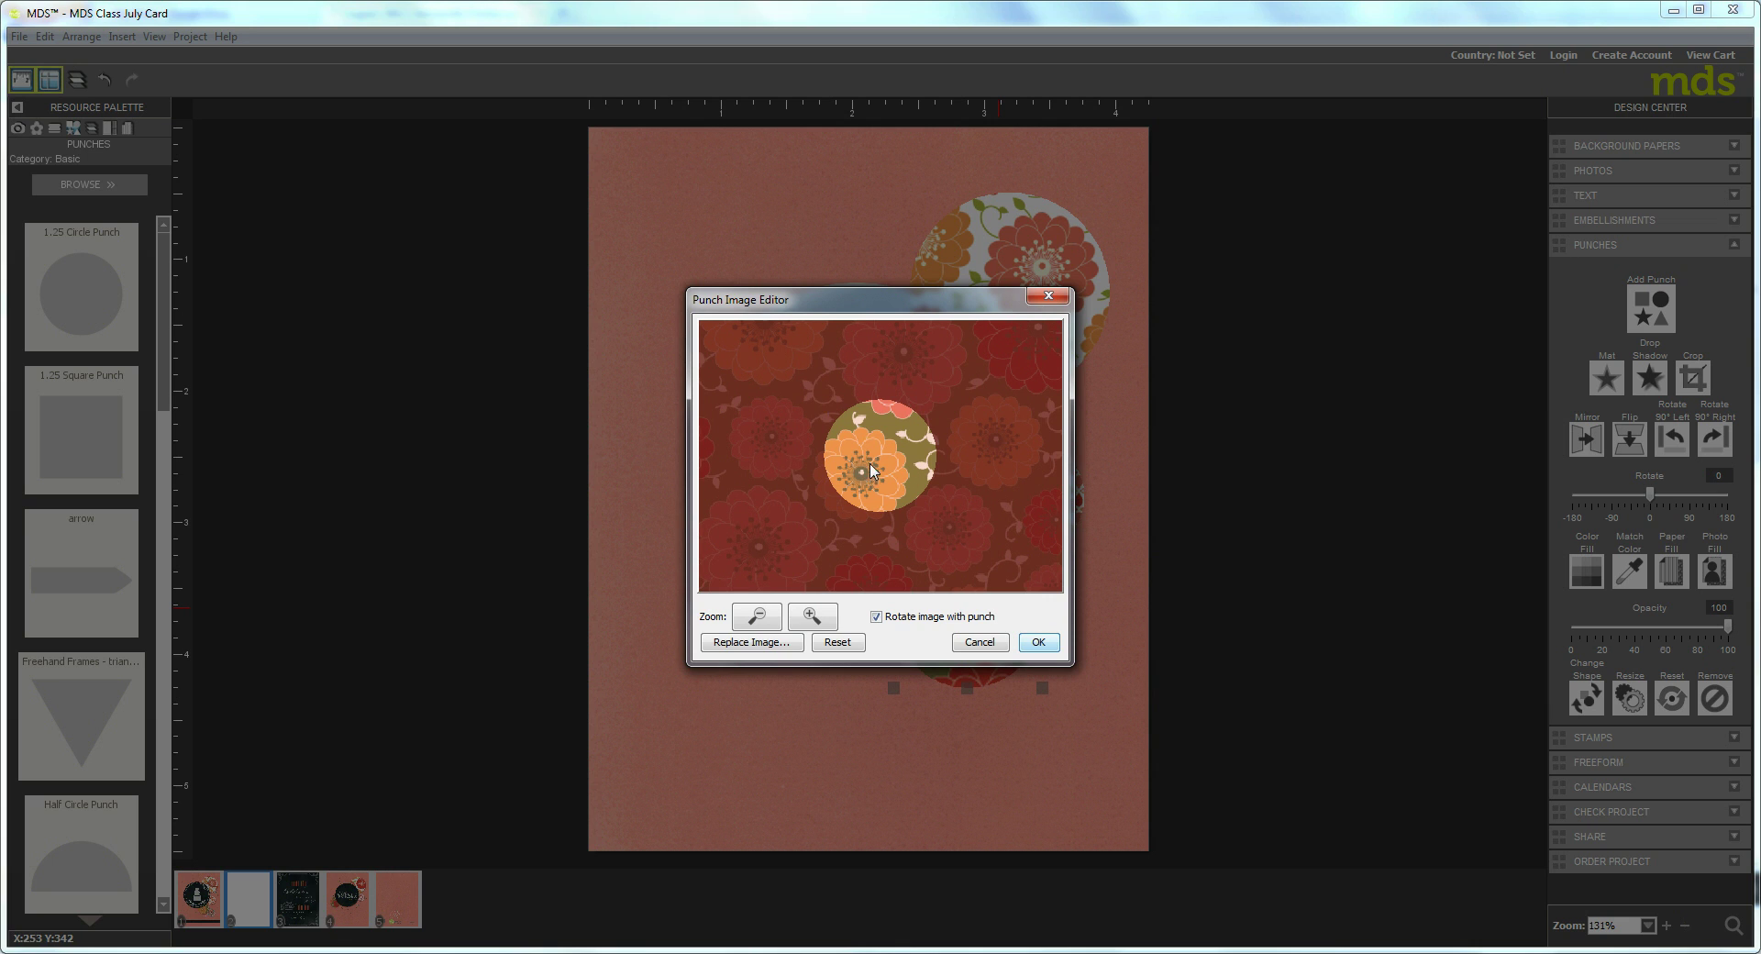
click(1038, 642)
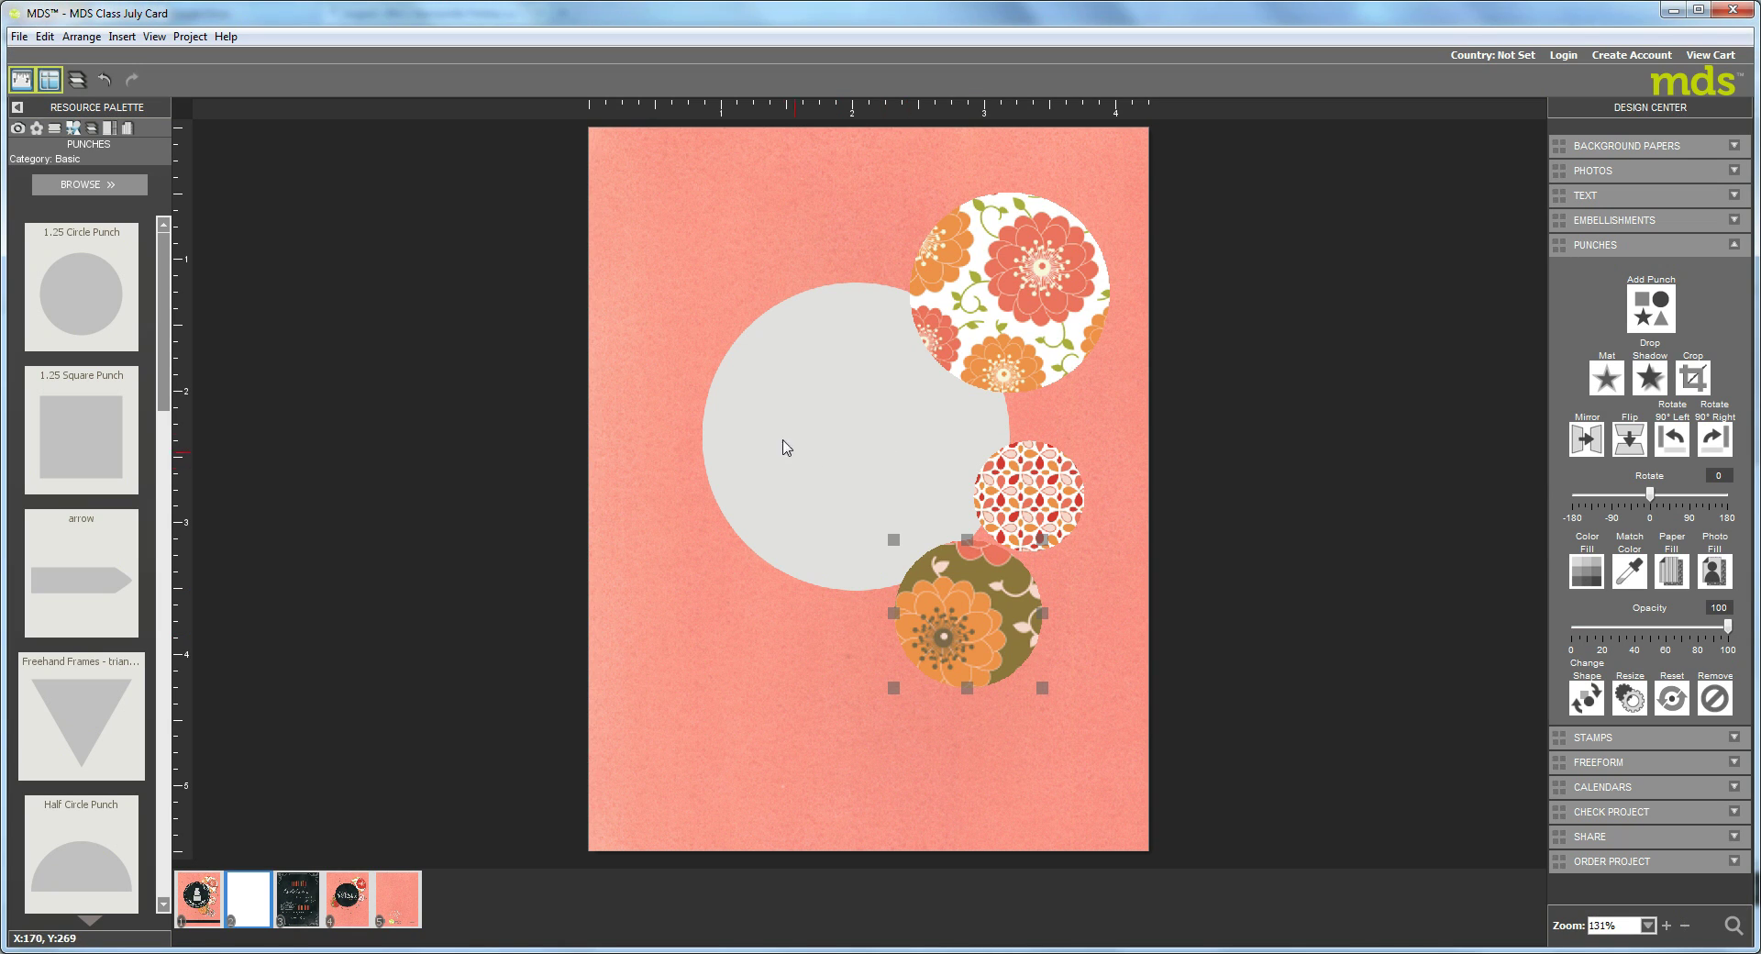
Bring the large unfilled circle in front of the three patterned circles.
click(795, 414)
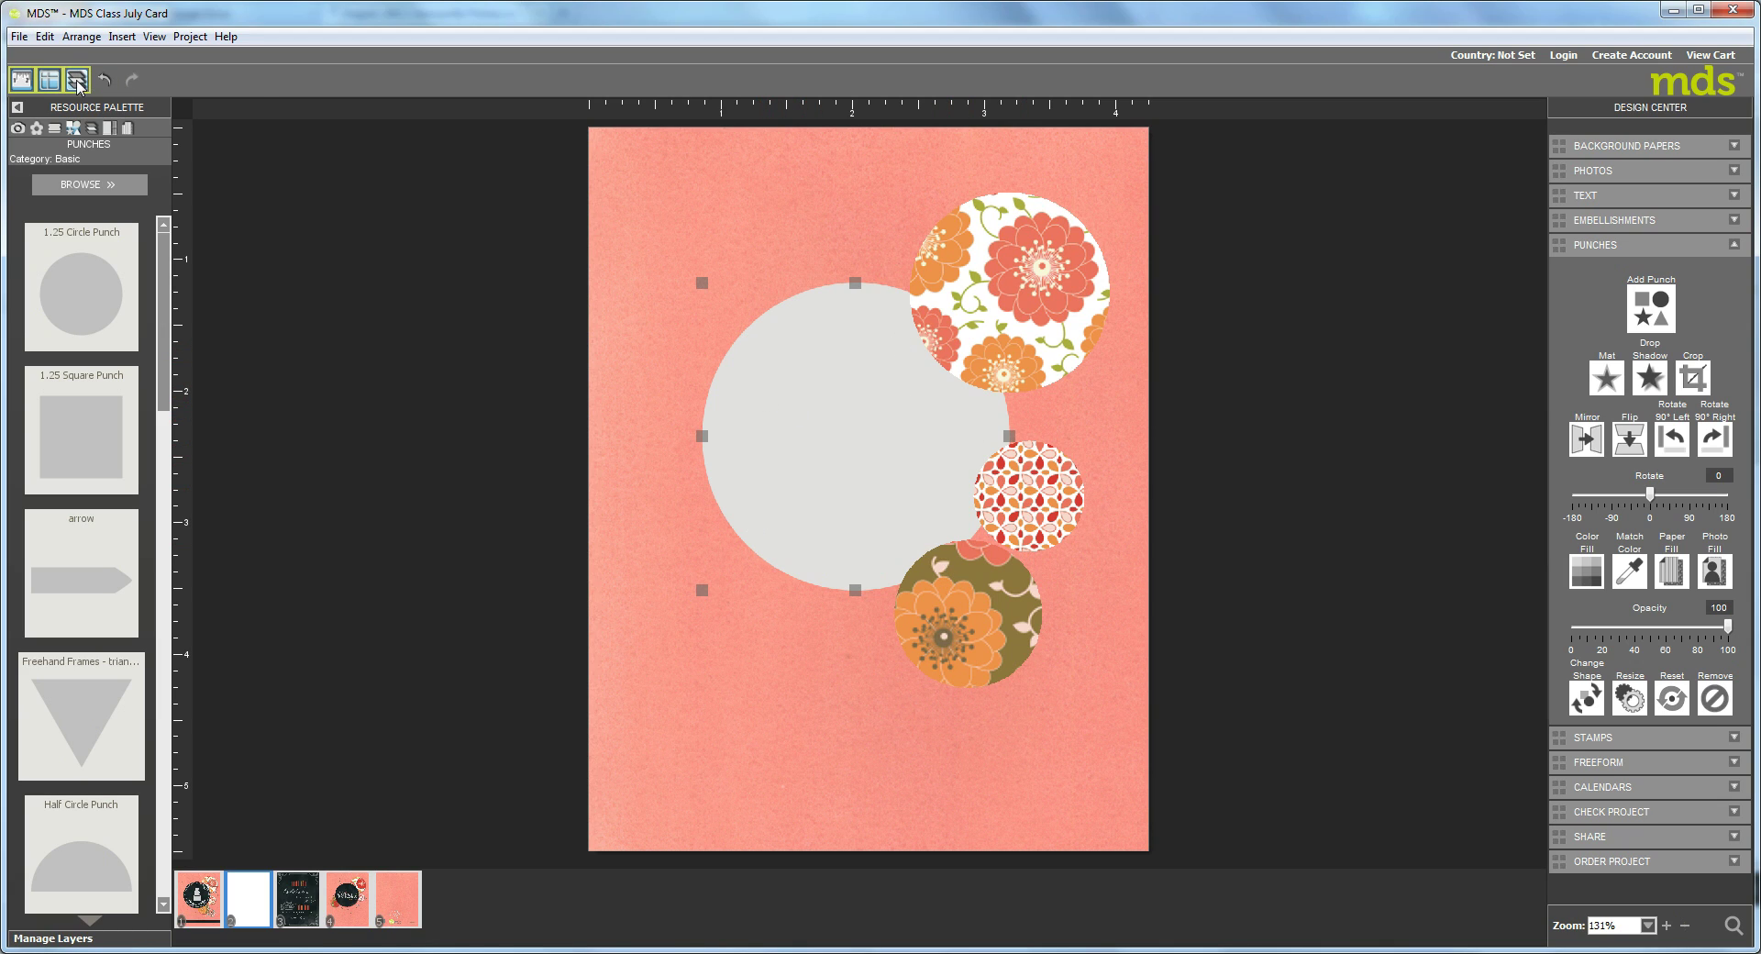
click(77, 79)
click(115, 131)
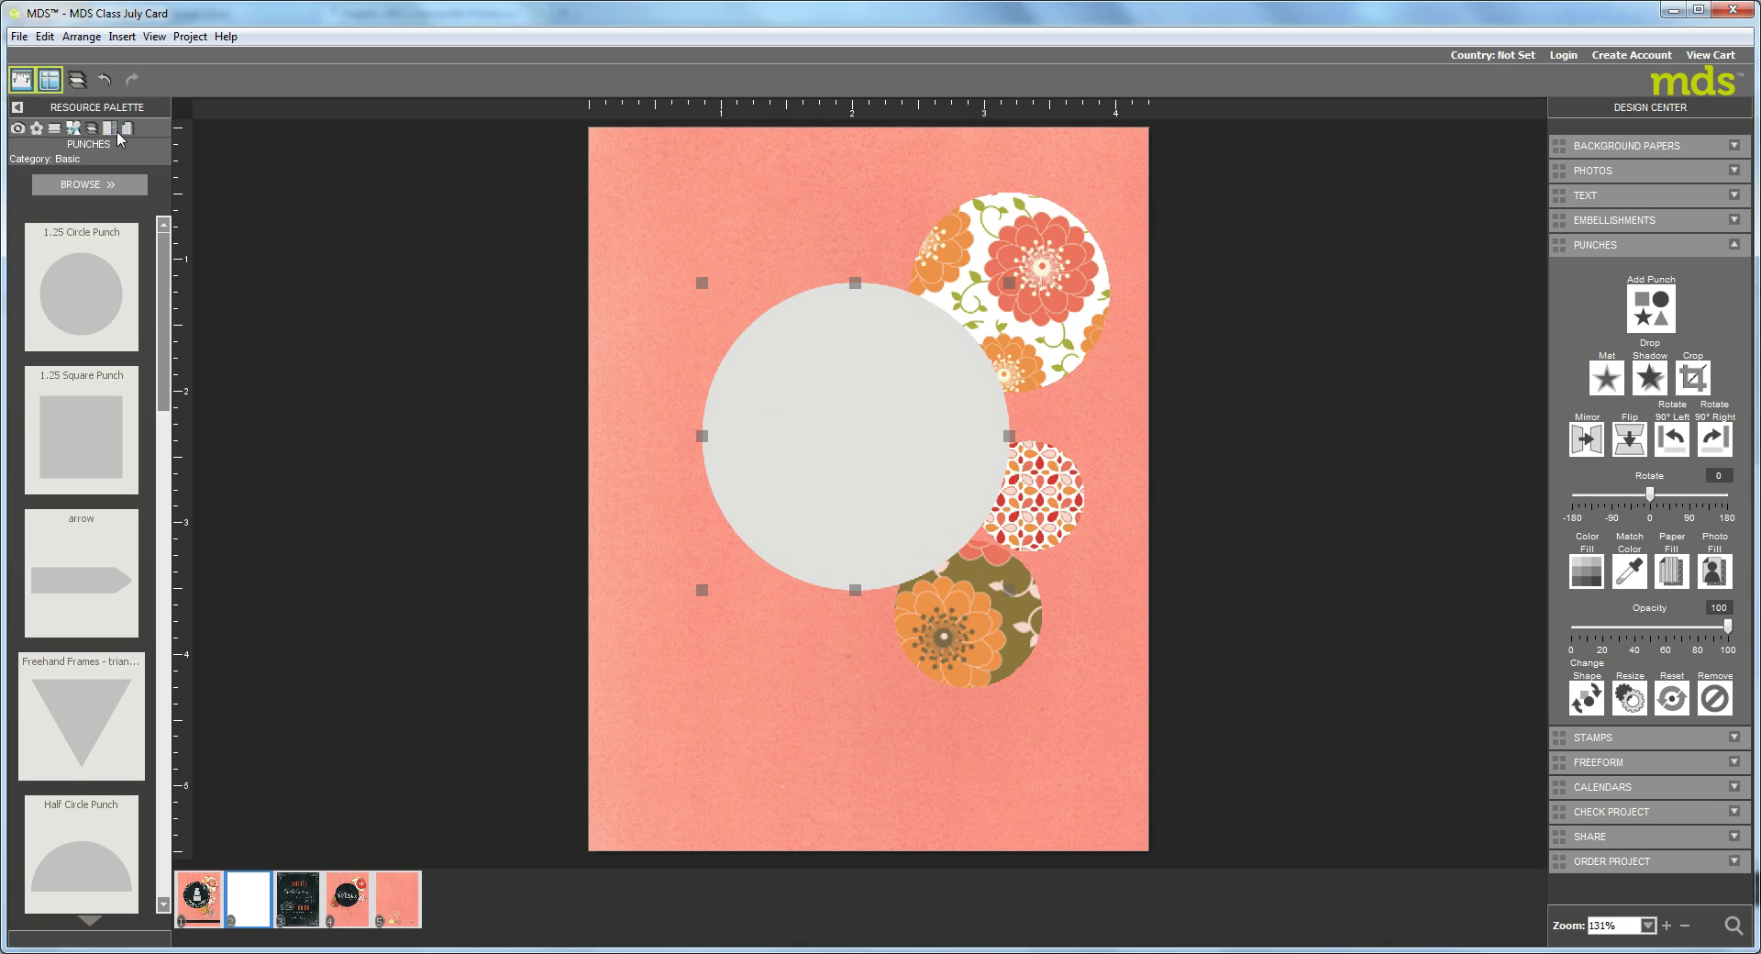
Enable a drop shadow on the large circle and apply the same shadow settings to all punches on this page.
click(1649, 376)
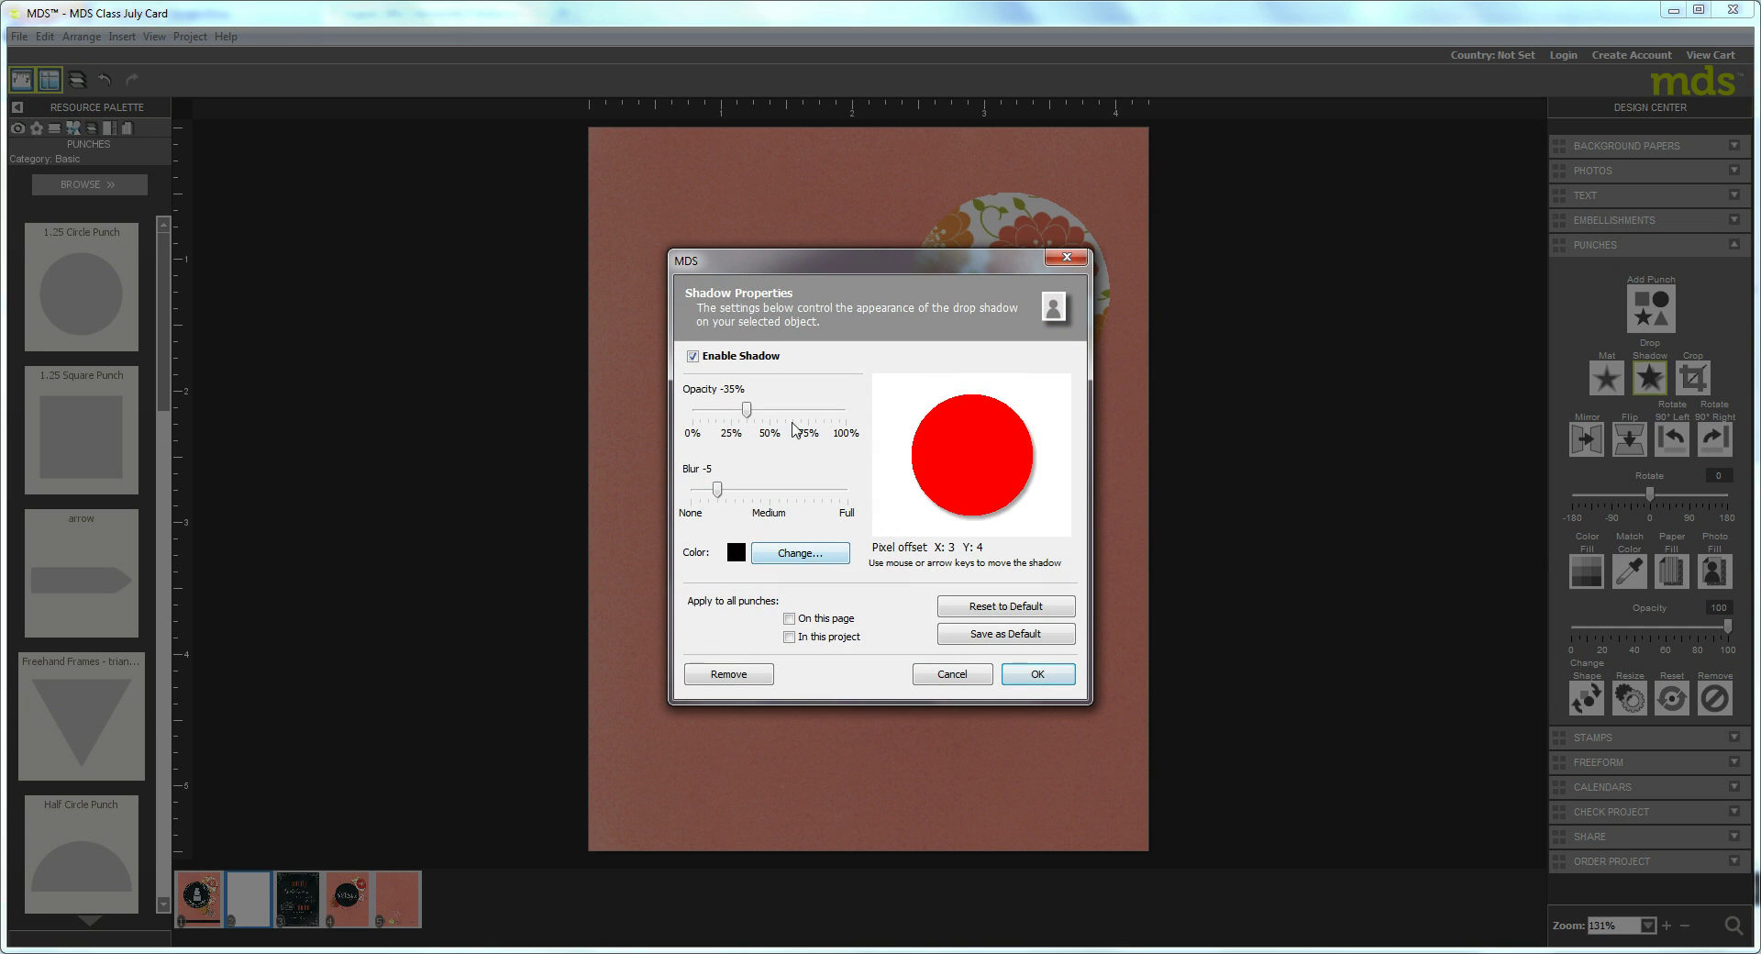
click(789, 620)
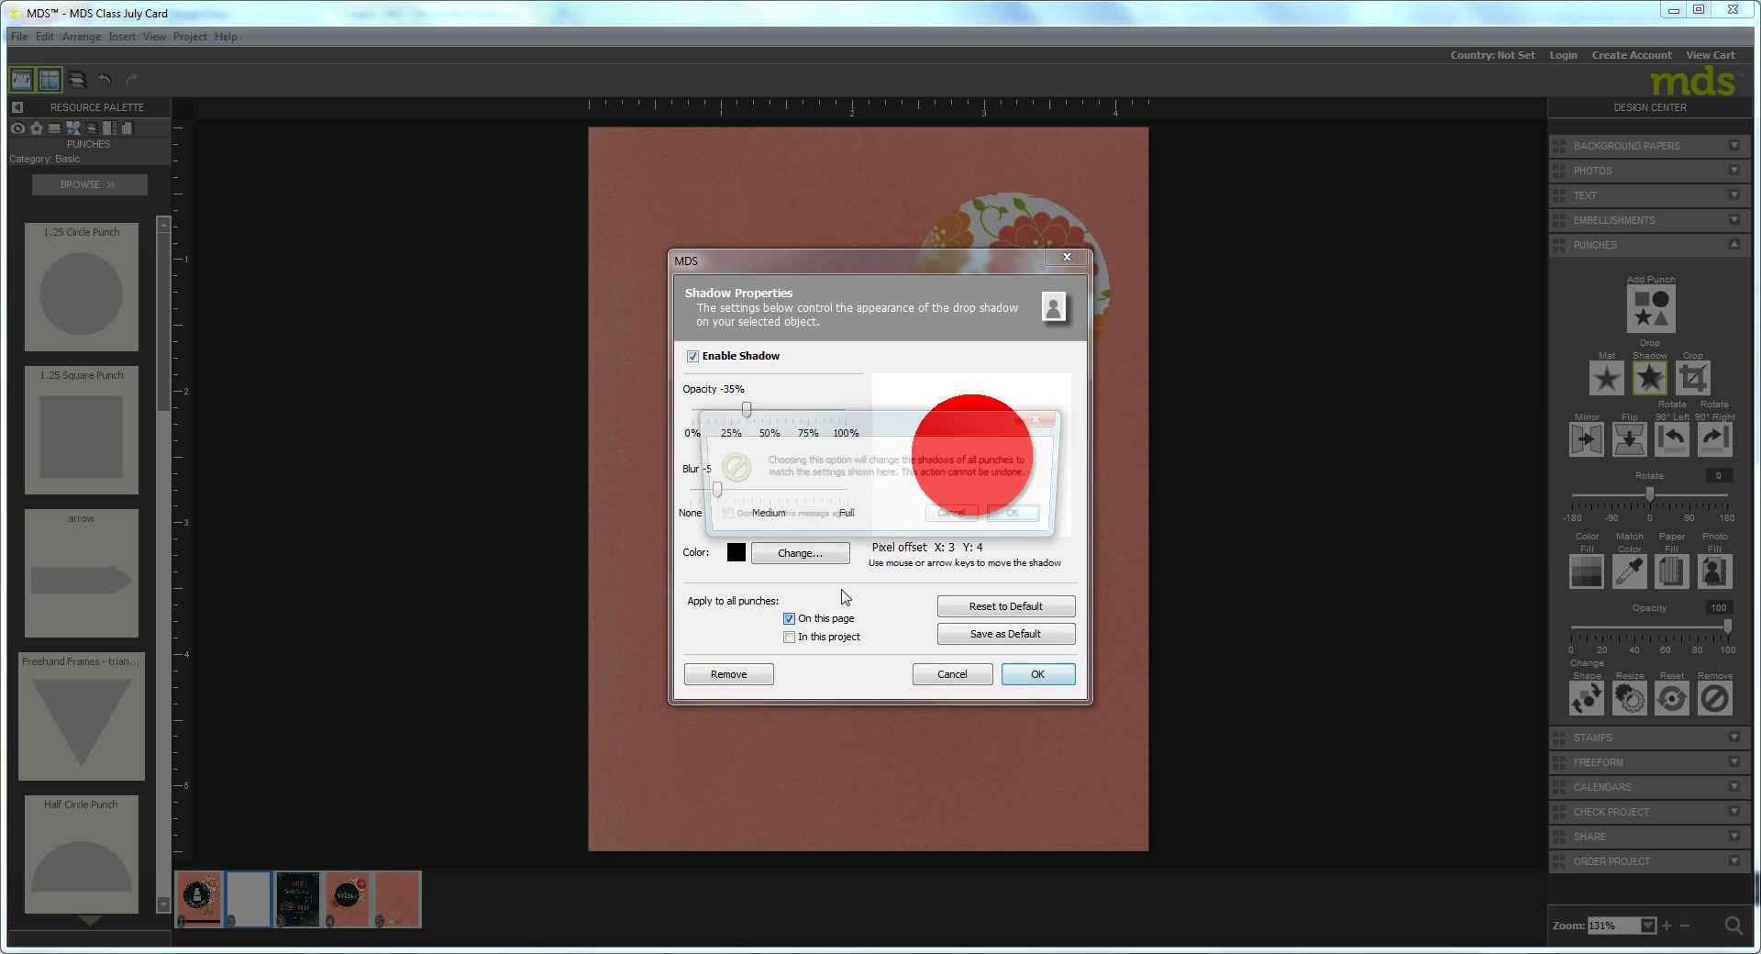
click(1020, 516)
click(1050, 676)
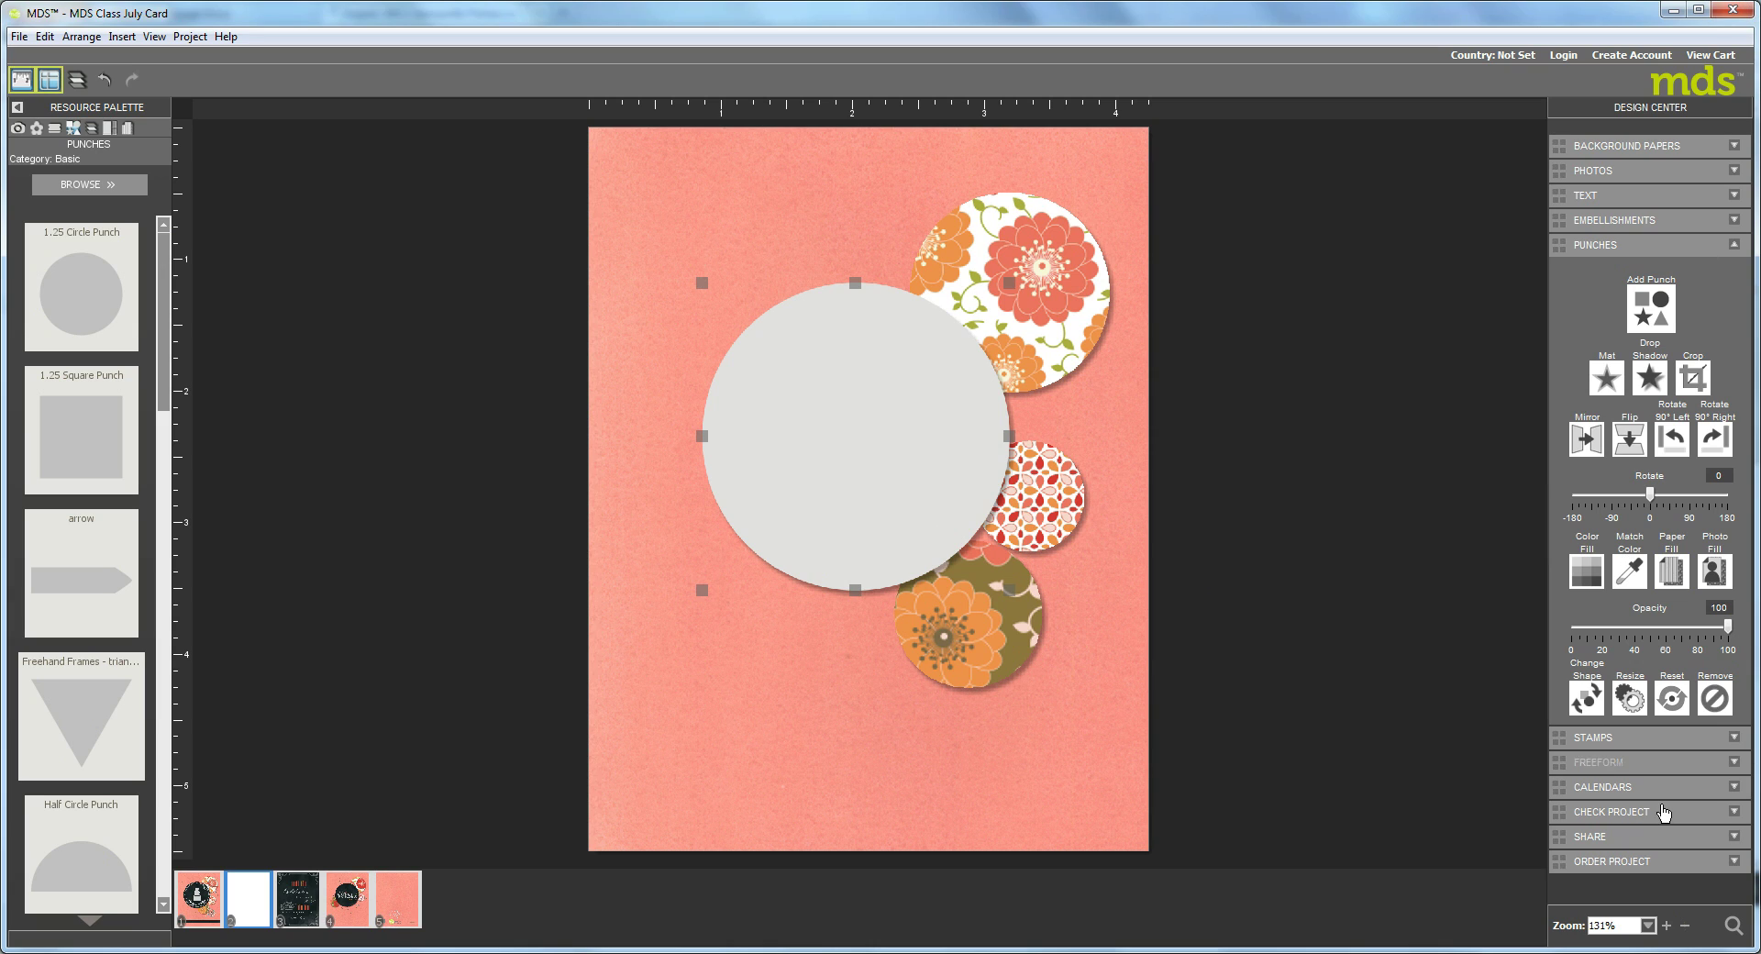
Add the Ink Splatter 4 stamp from the Ink Splatters category to the card front.
click(1586, 740)
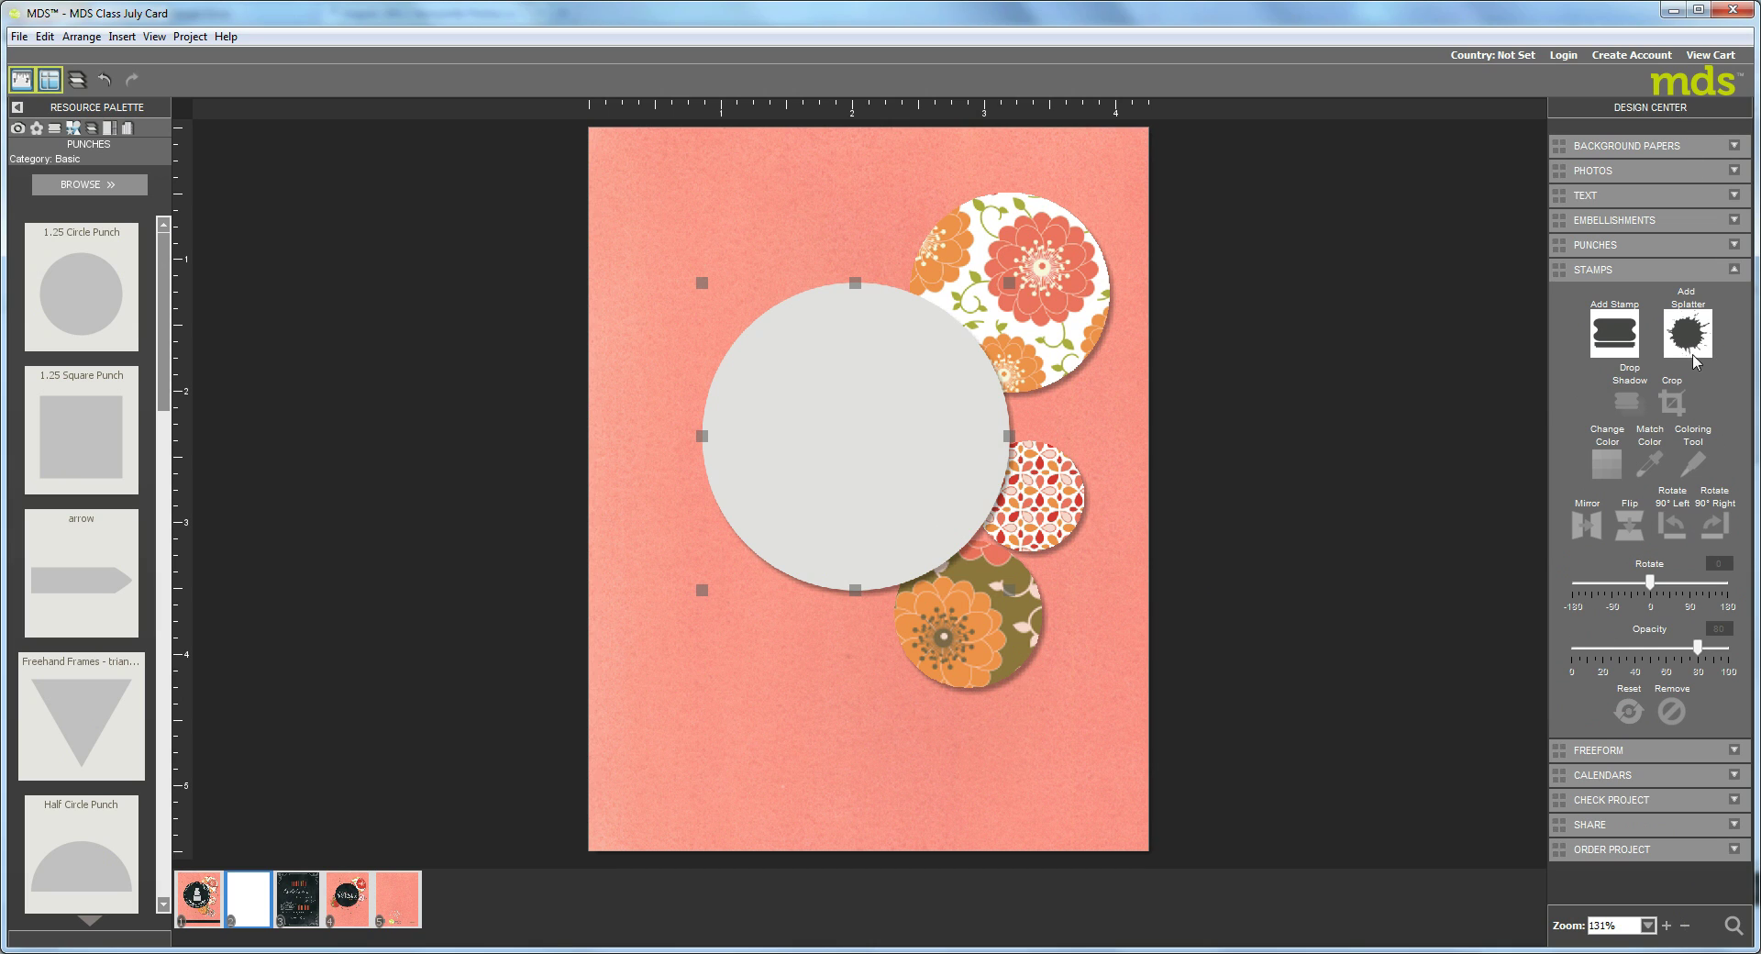
click(1692, 336)
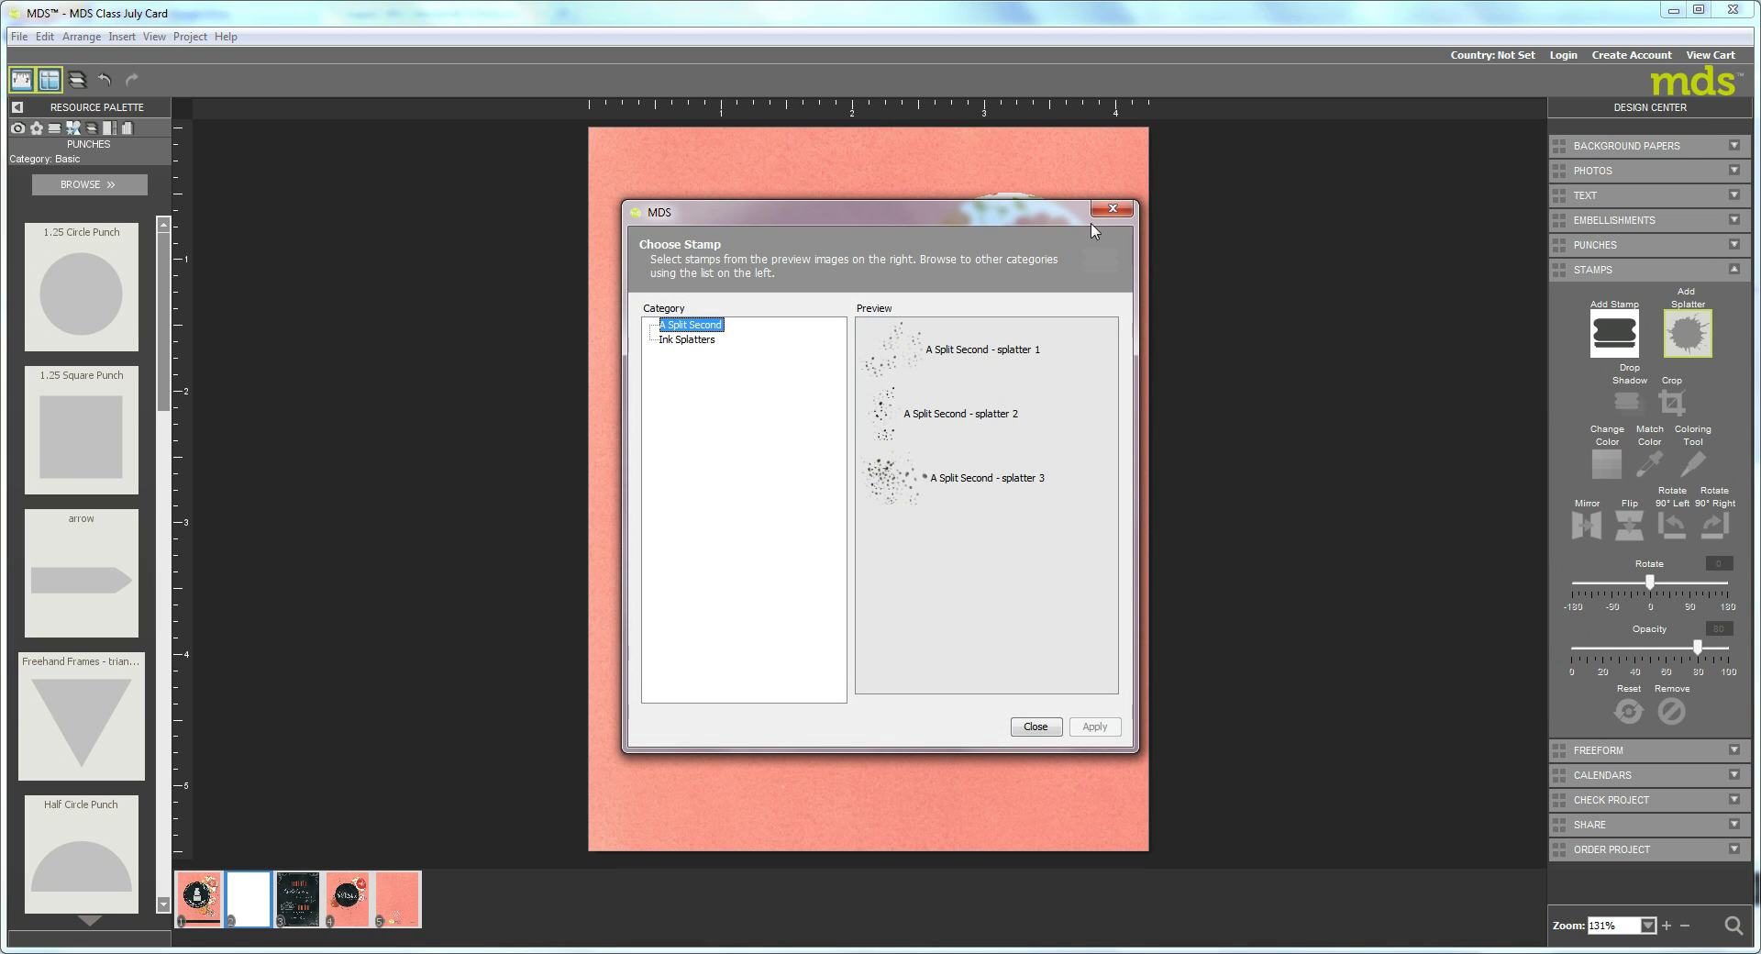
click(702, 340)
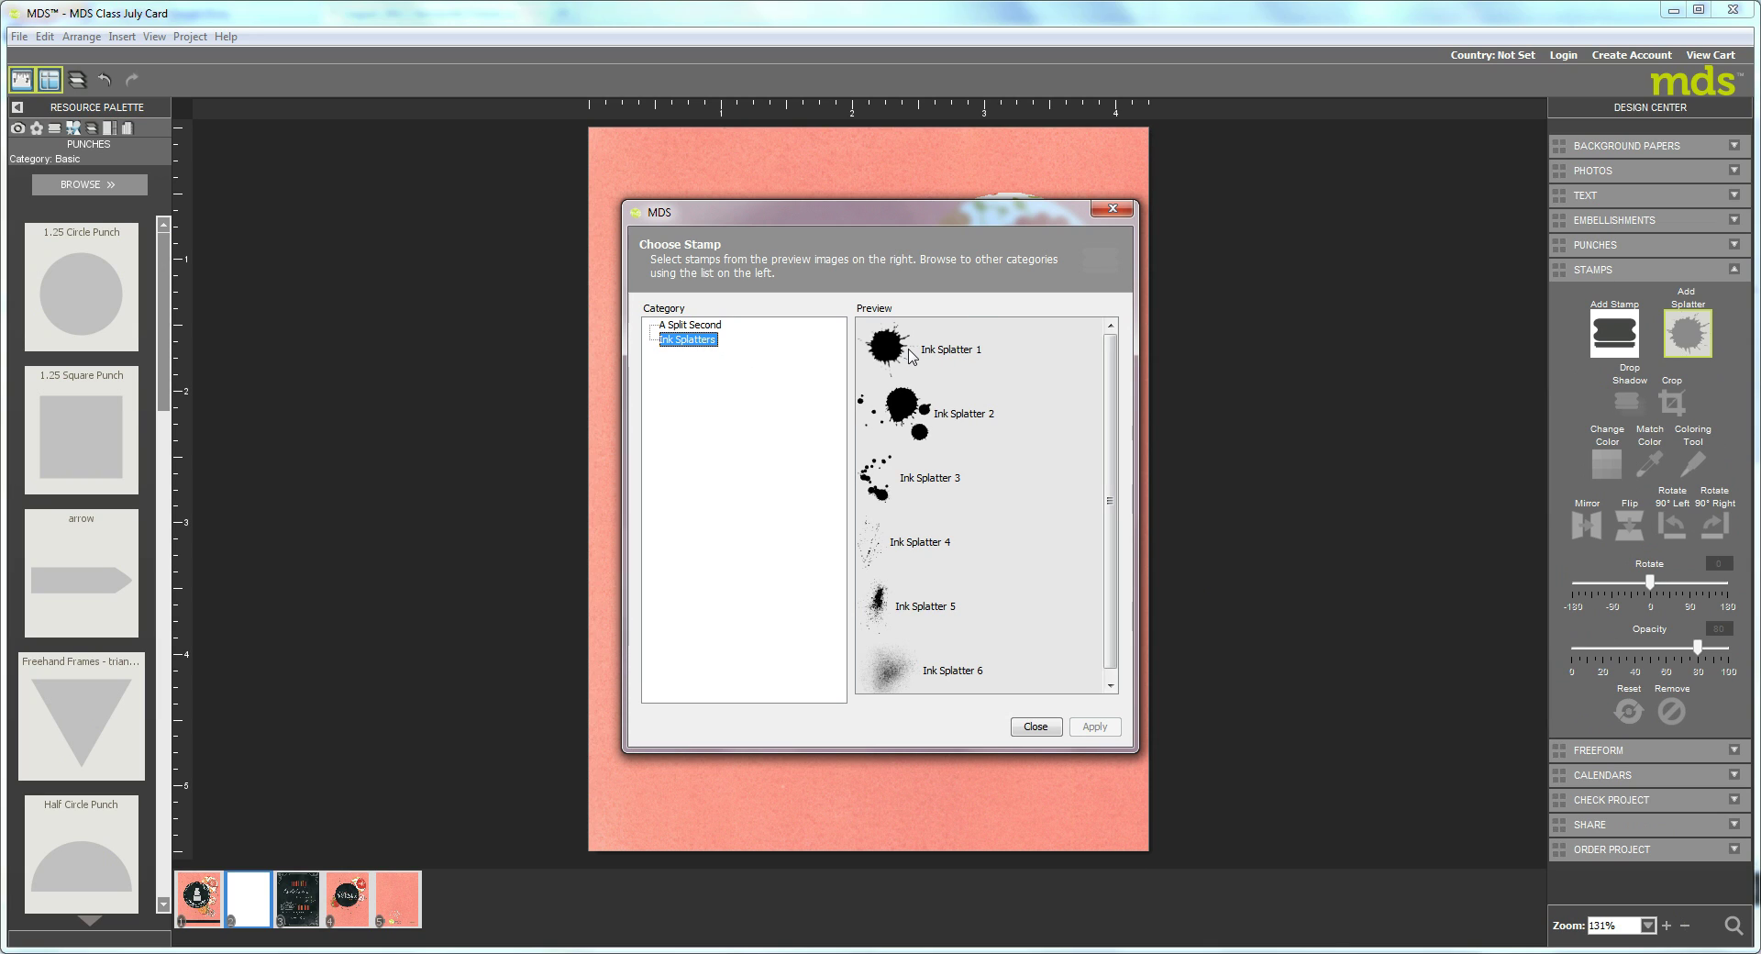
click(911, 551)
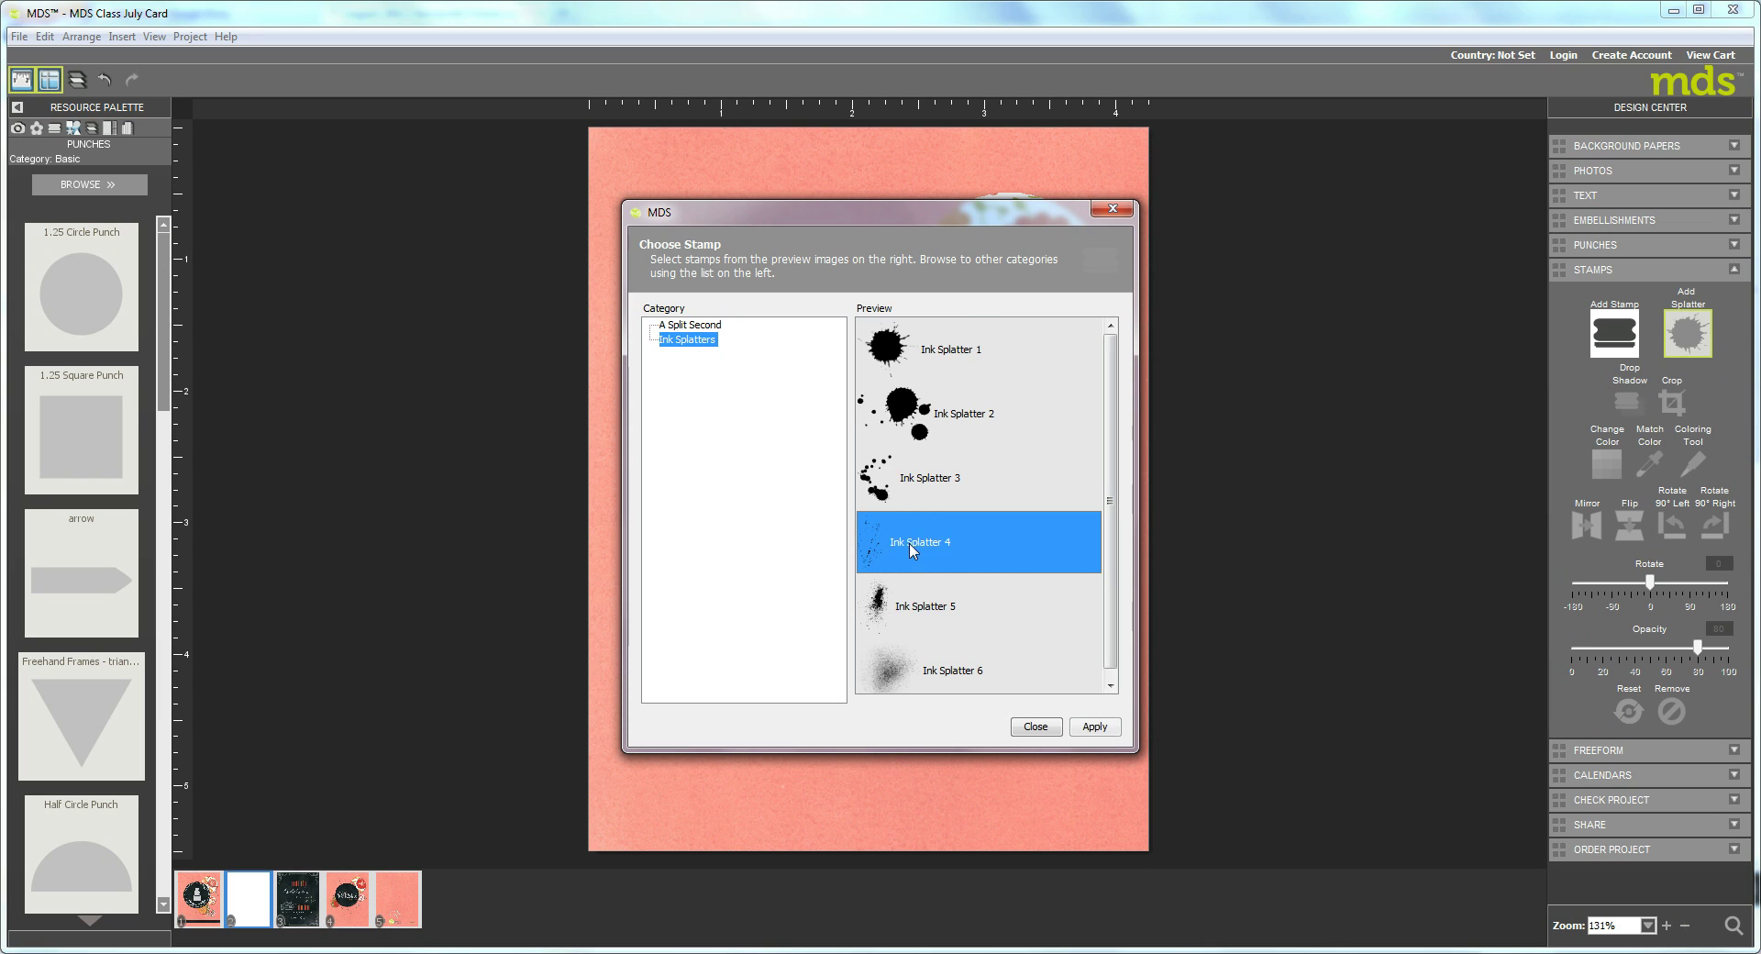
click(1094, 725)
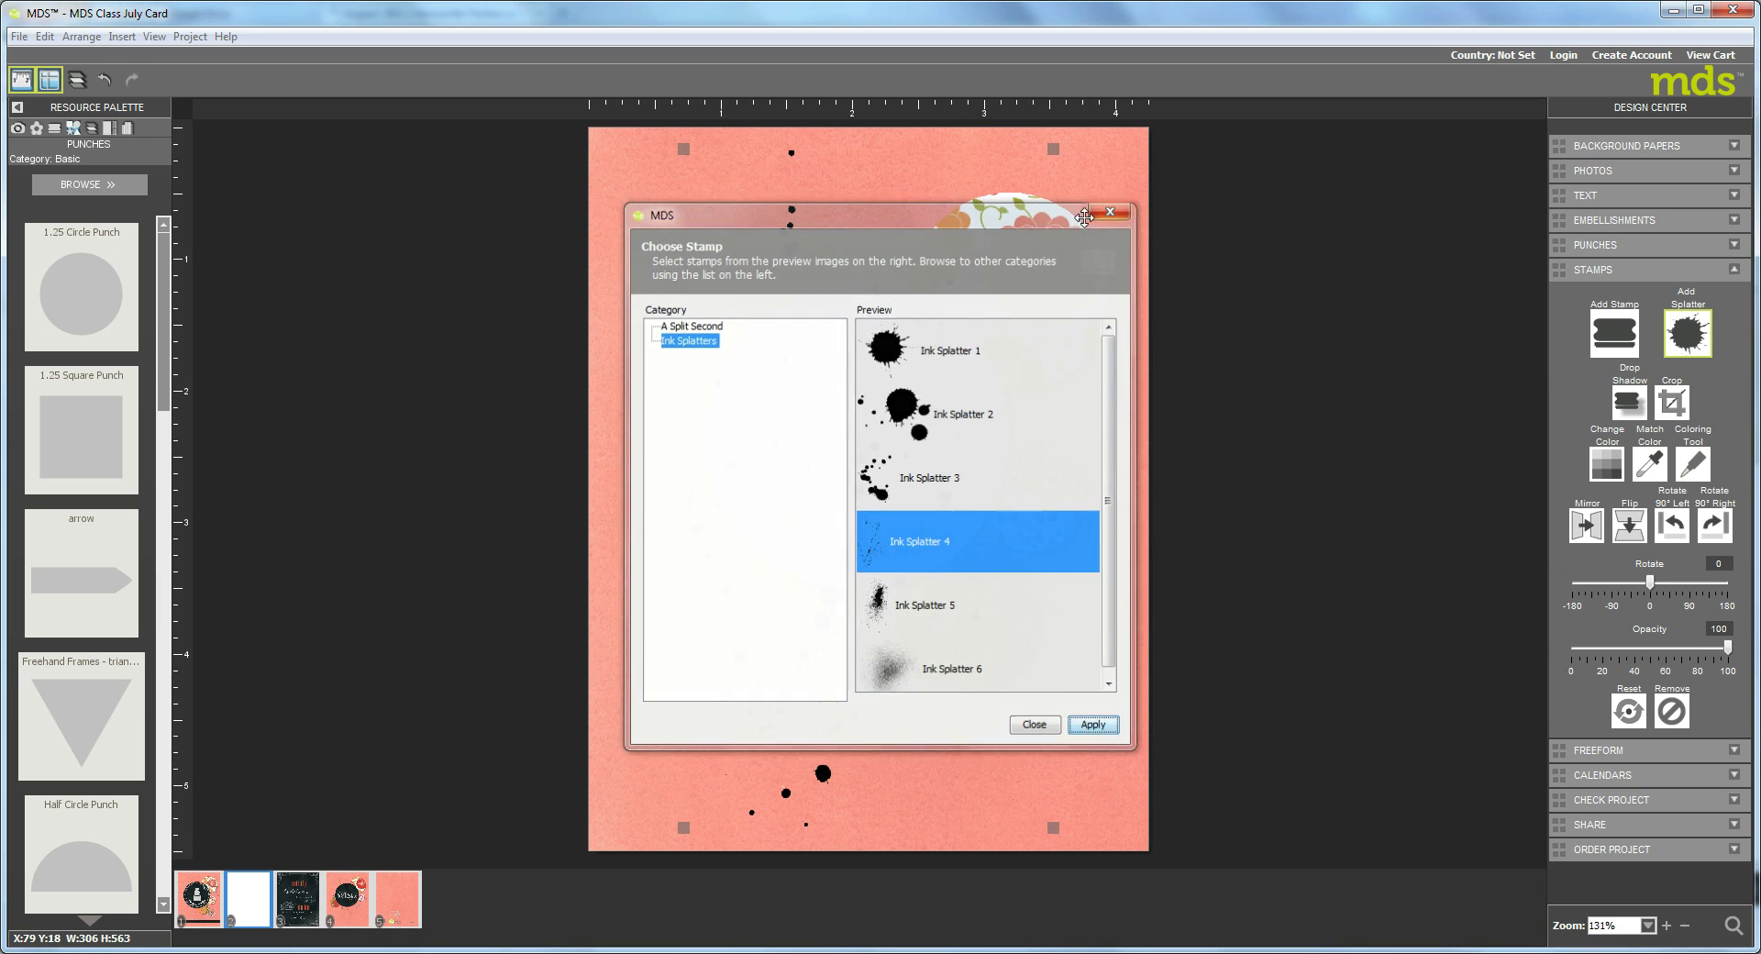
Recolor the ink splatter stamp to SOFT SUEDE from the Stampin' Up! Colors palette.
click(1605, 463)
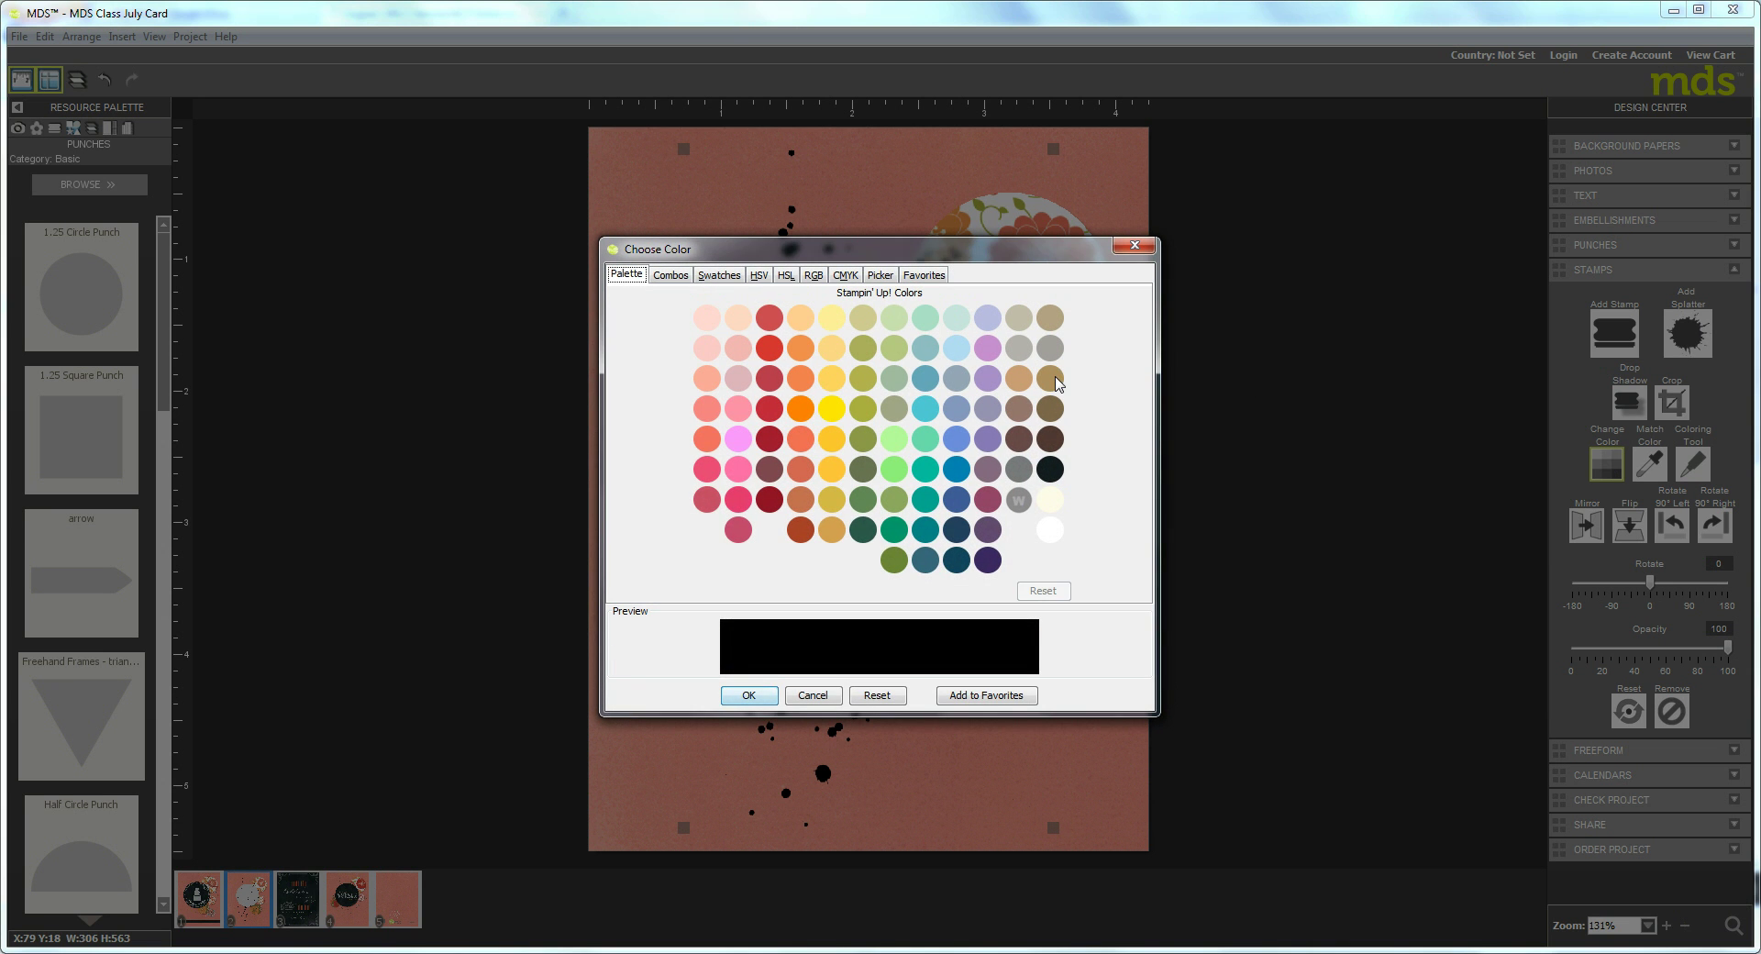
click(1052, 380)
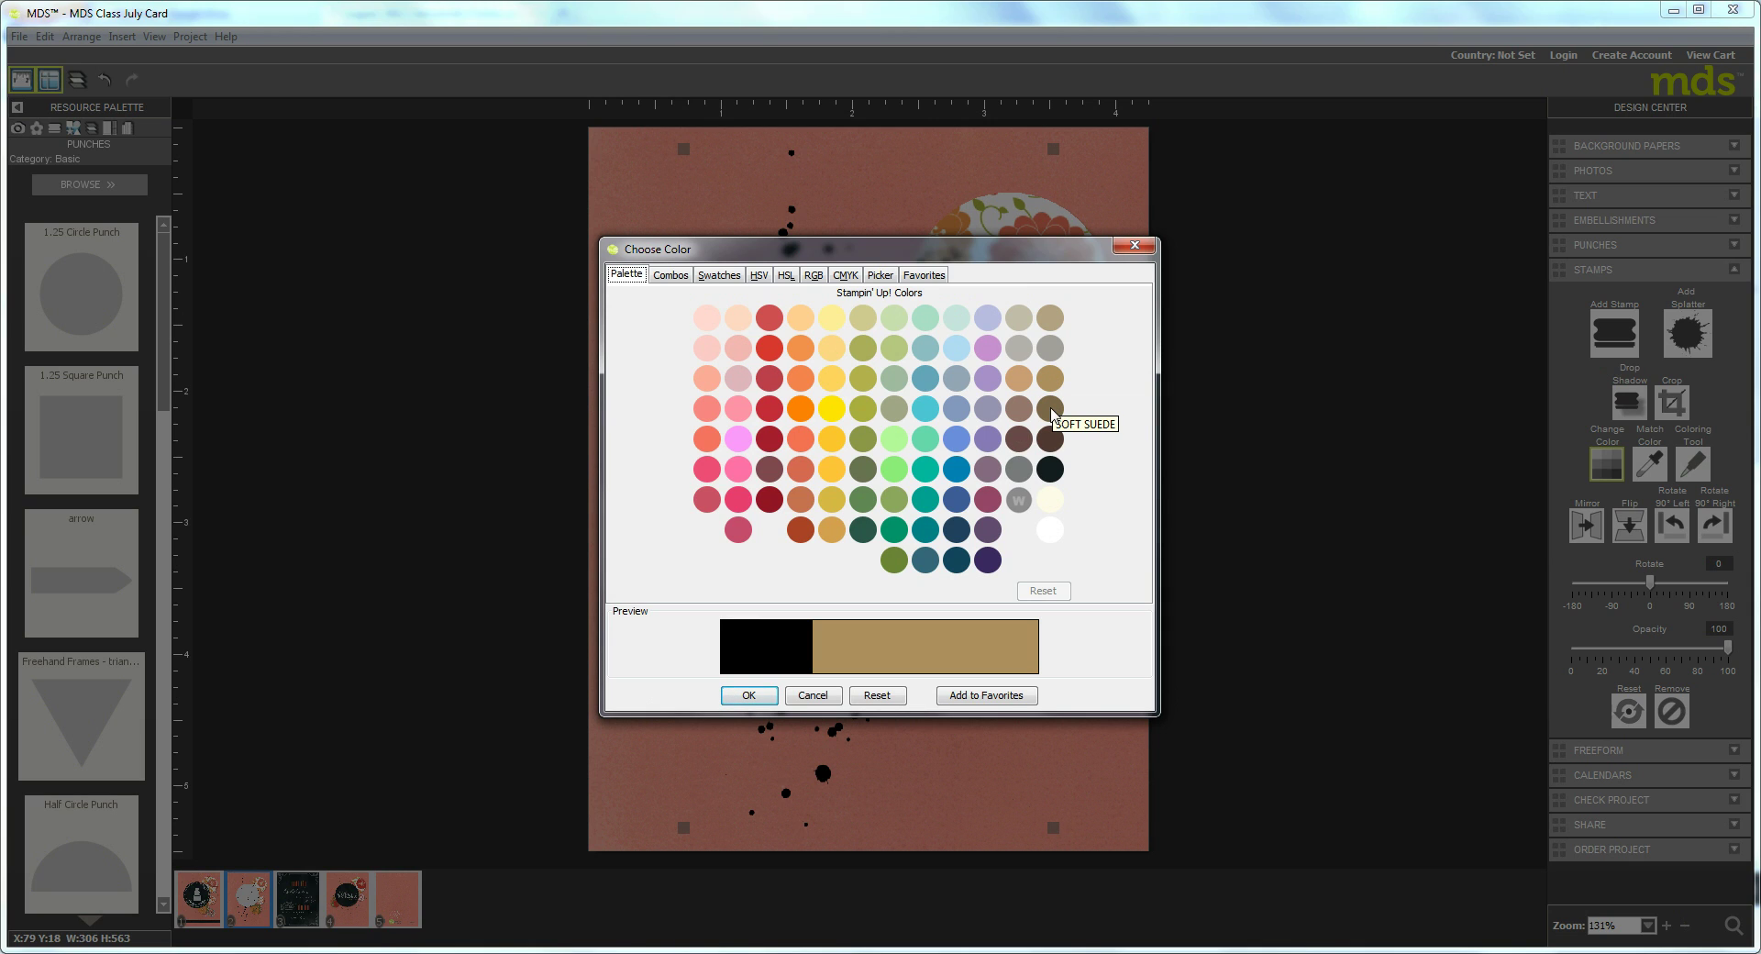
click(1051, 409)
click(745, 690)
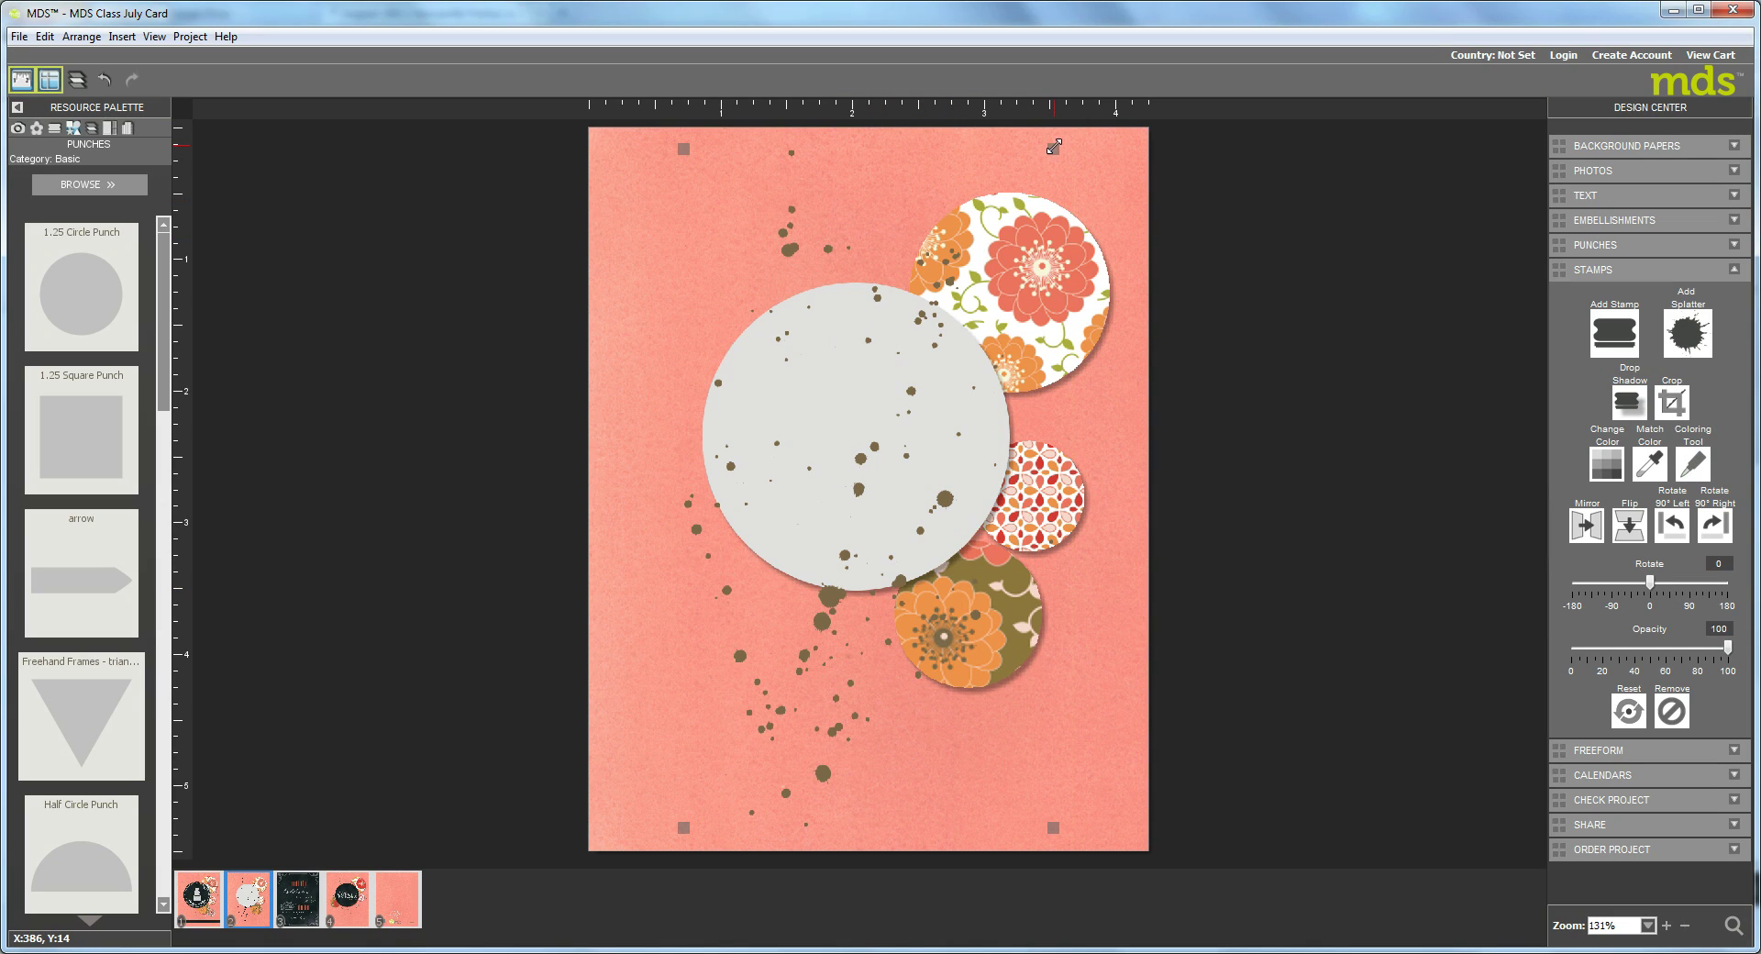
Shrink the splatter stamp, rotate it to -24 degrees and place it over the upper left of the card and the large circle.
drag(1053, 148, 813, 394)
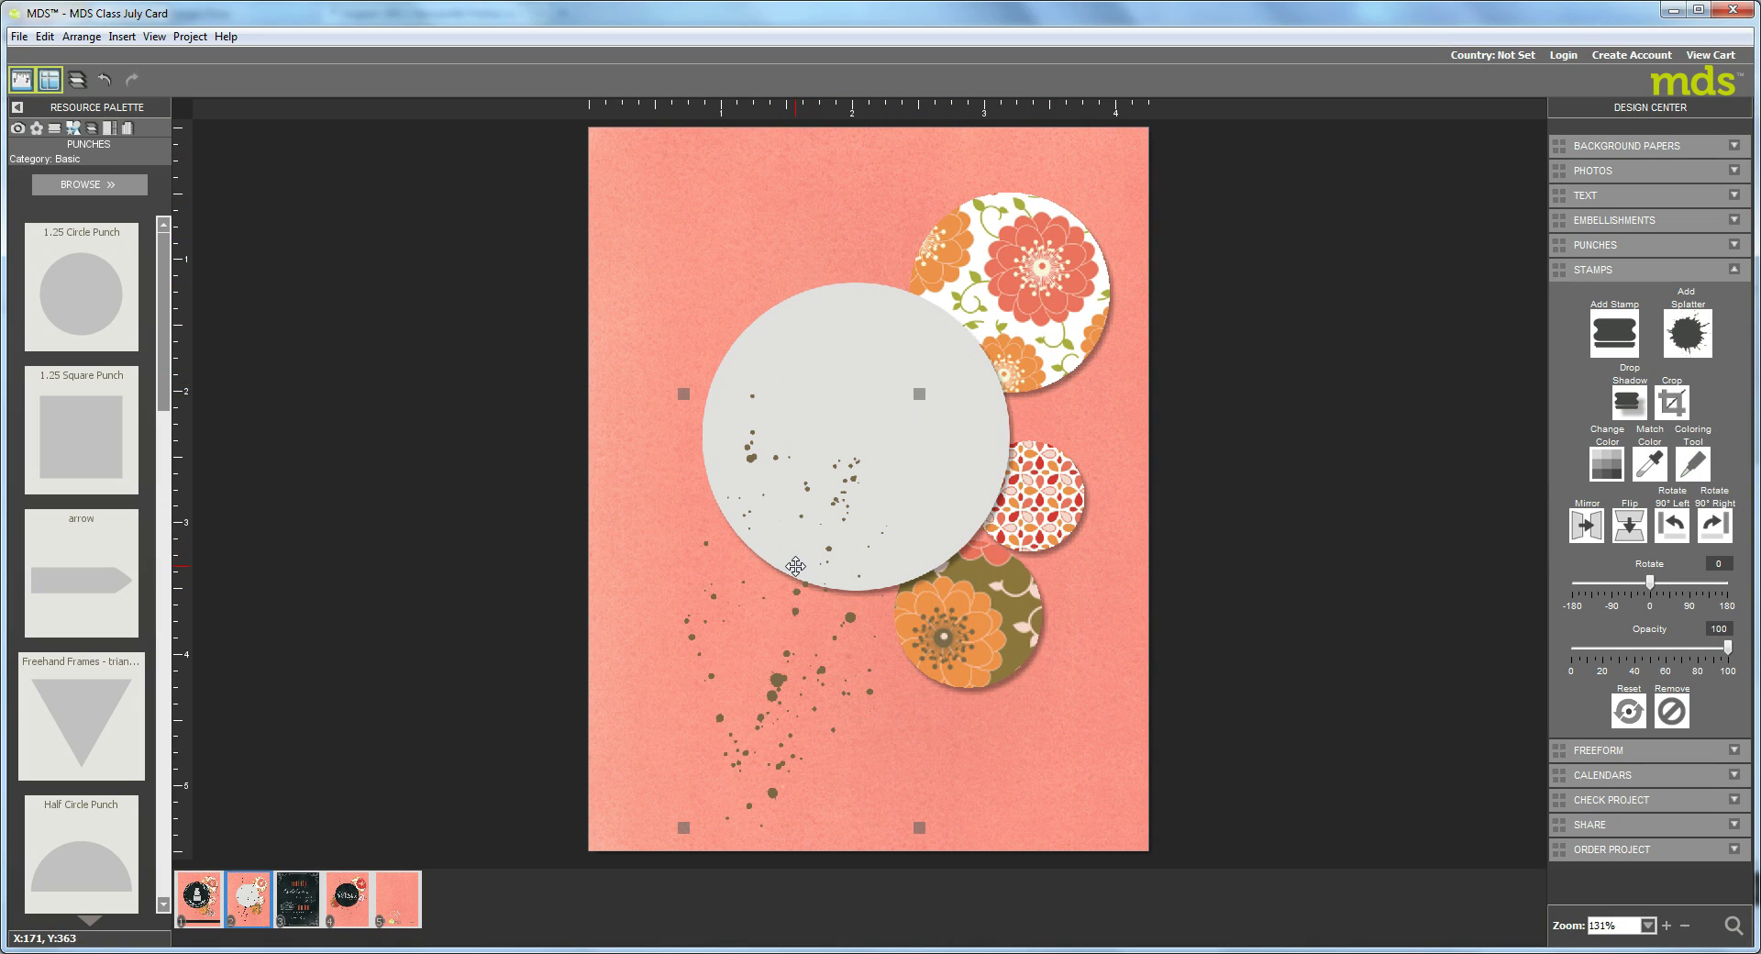
drag(791, 567, 758, 324)
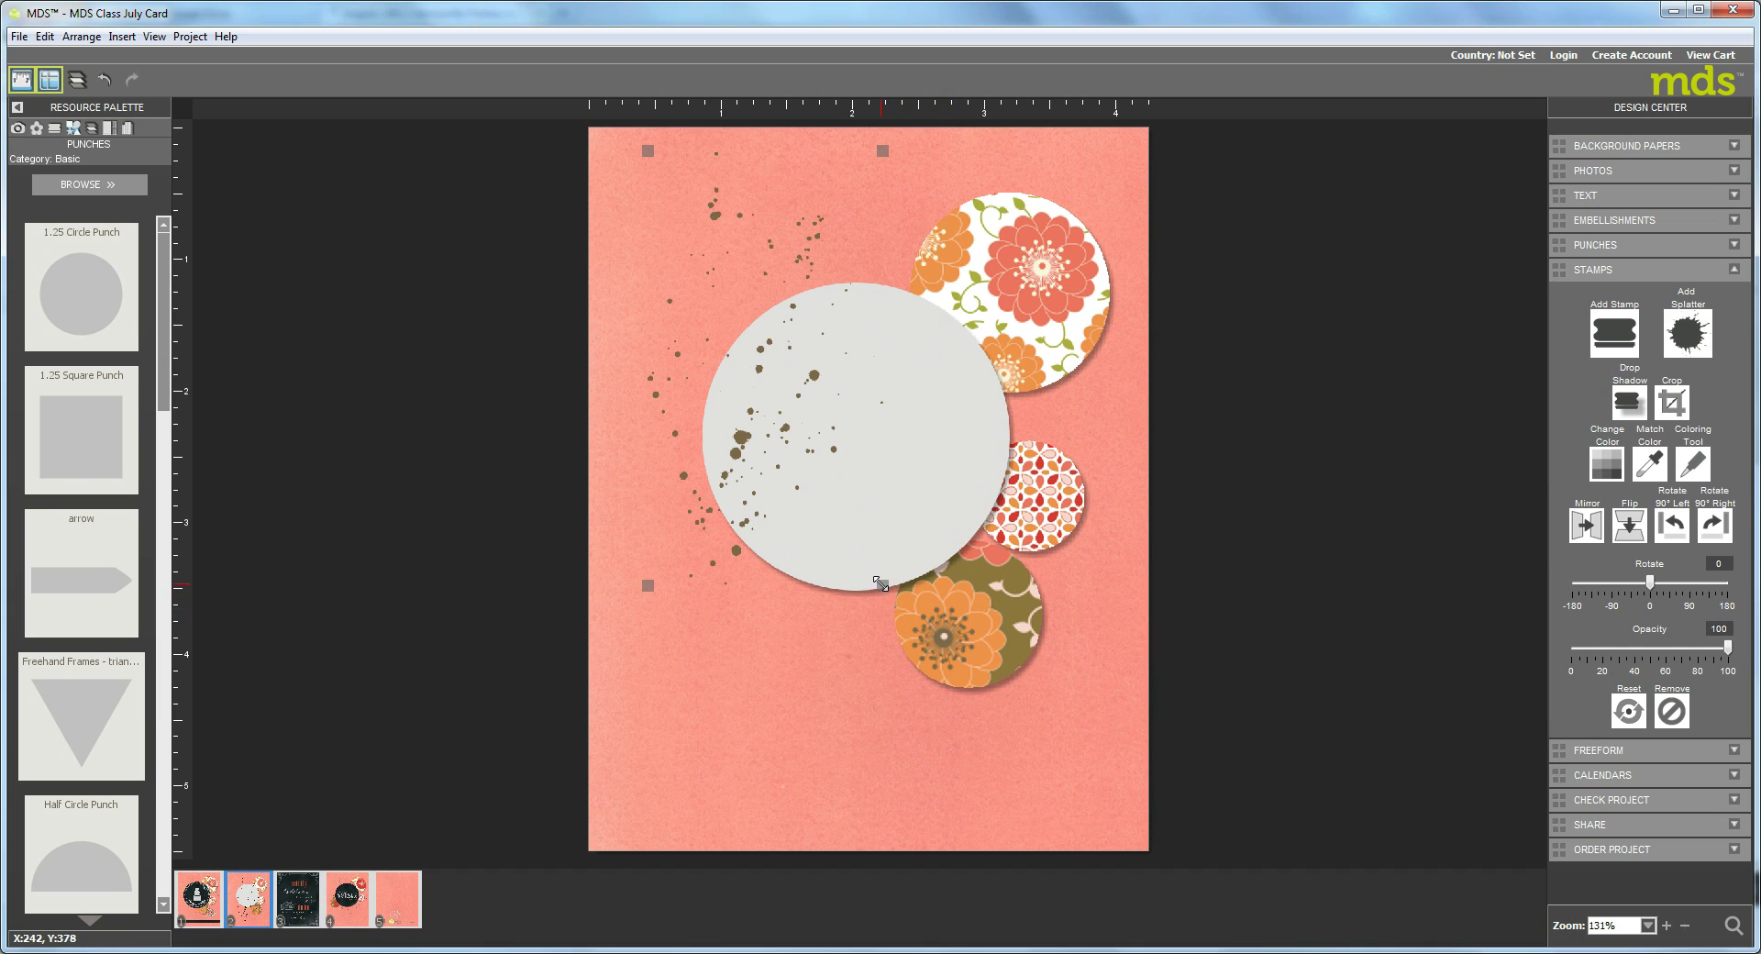
drag(876, 589, 974, 529)
drag(880, 483, 954, 501)
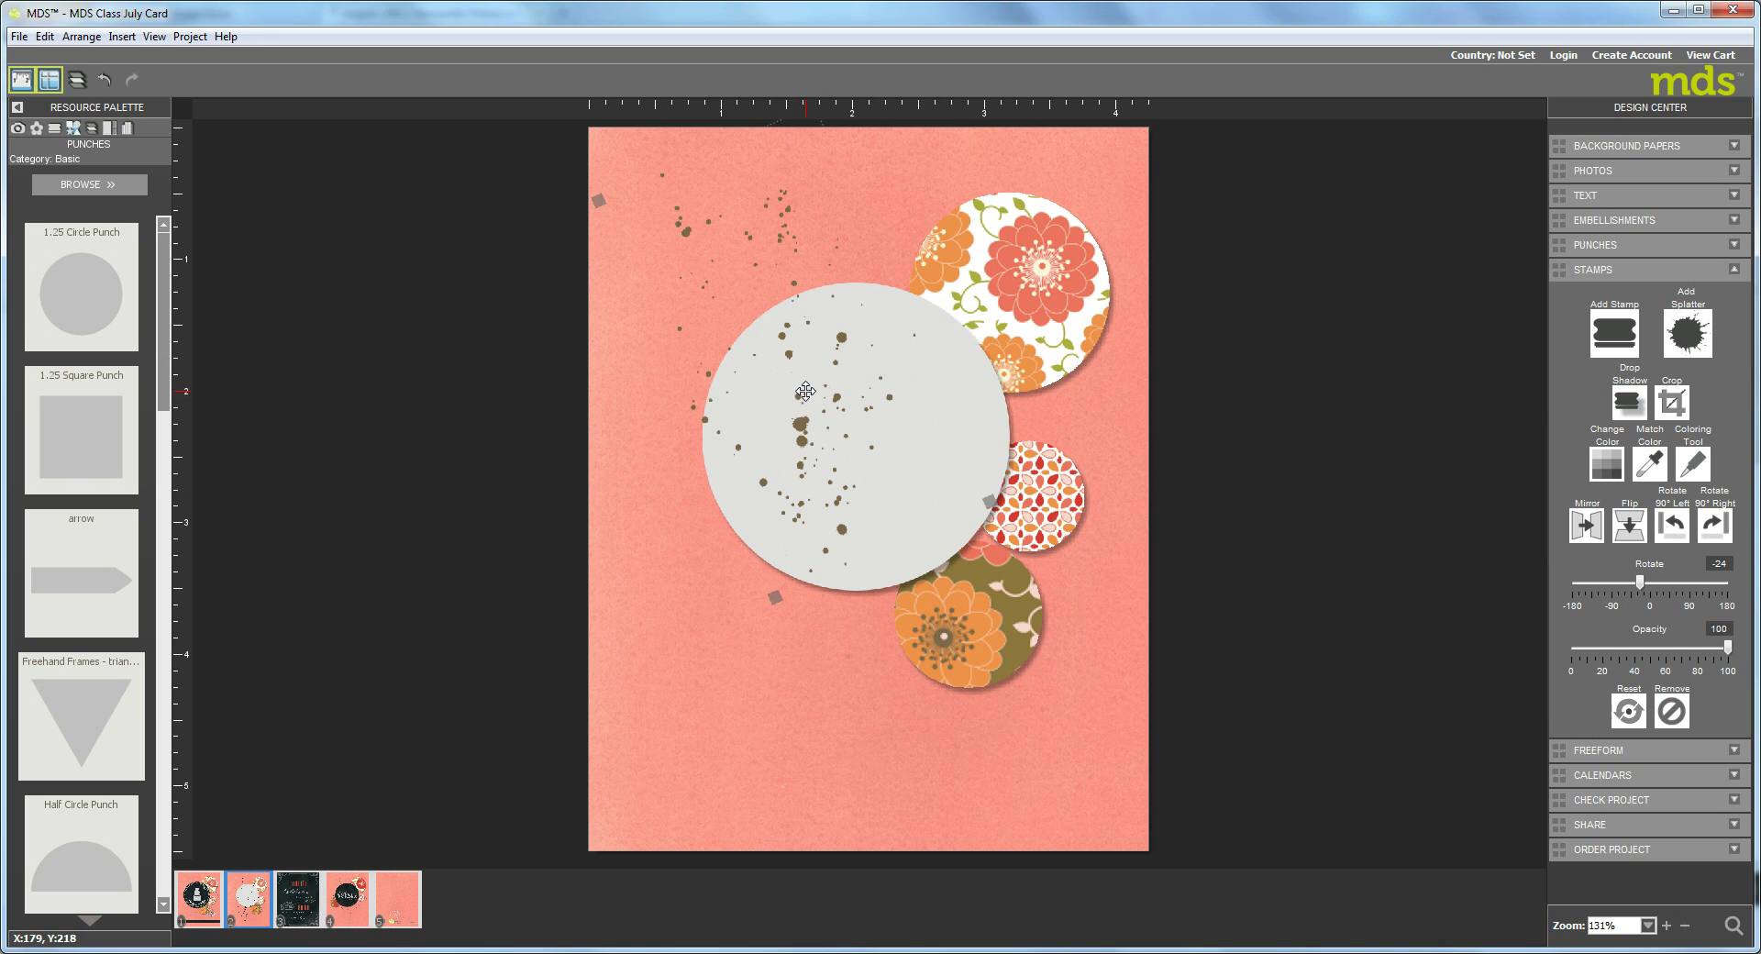
Make two more copies of the splatter, rotated to -146 degrees and mirrored, one over the large circle and one over the right-hand circles.
drag(806, 392, 729, 754)
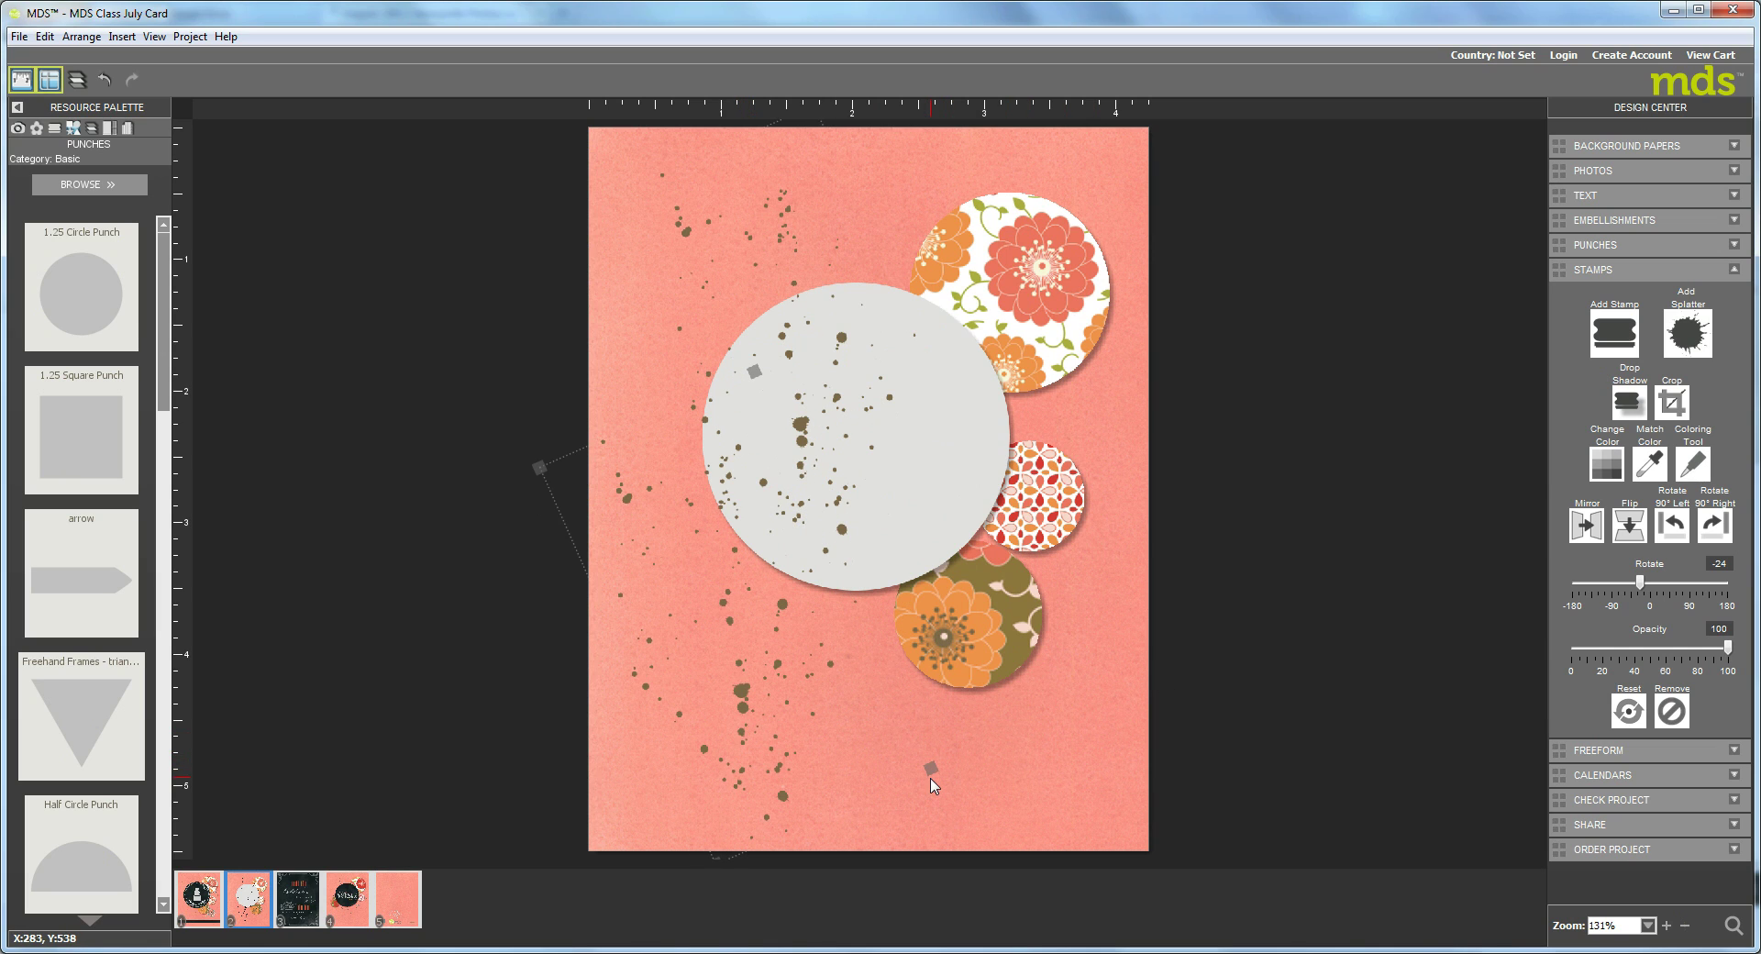
drag(930, 772, 773, 255)
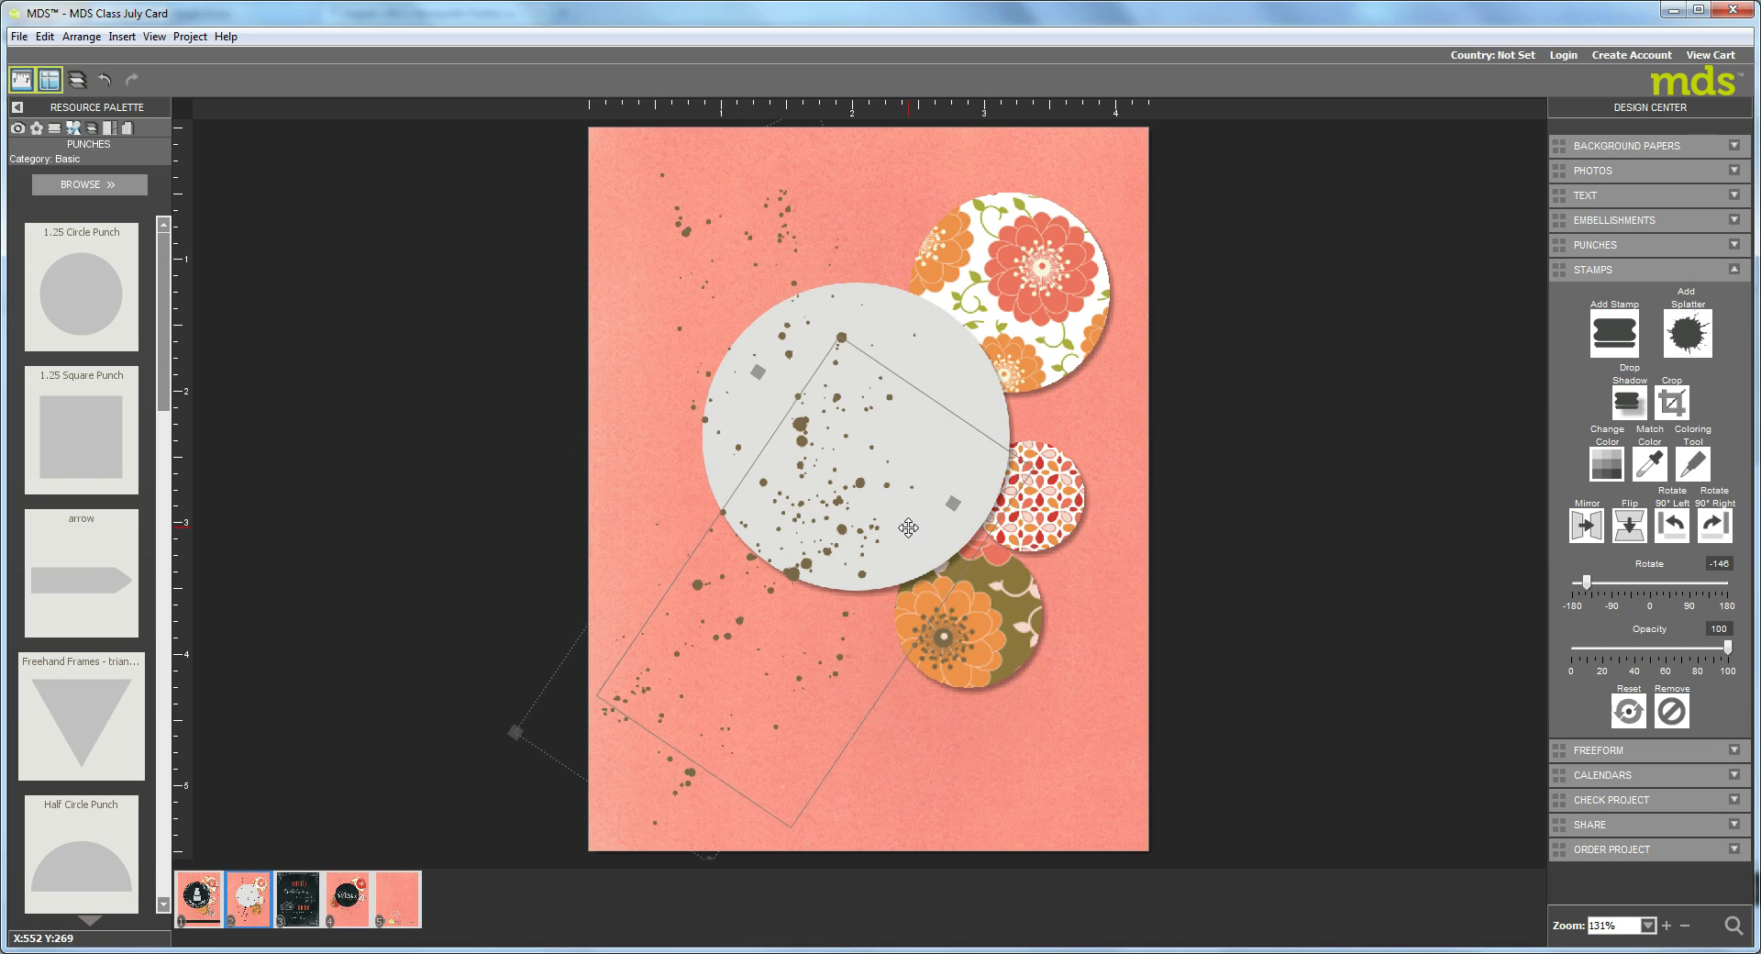
click(1586, 524)
drag(802, 614, 859, 580)
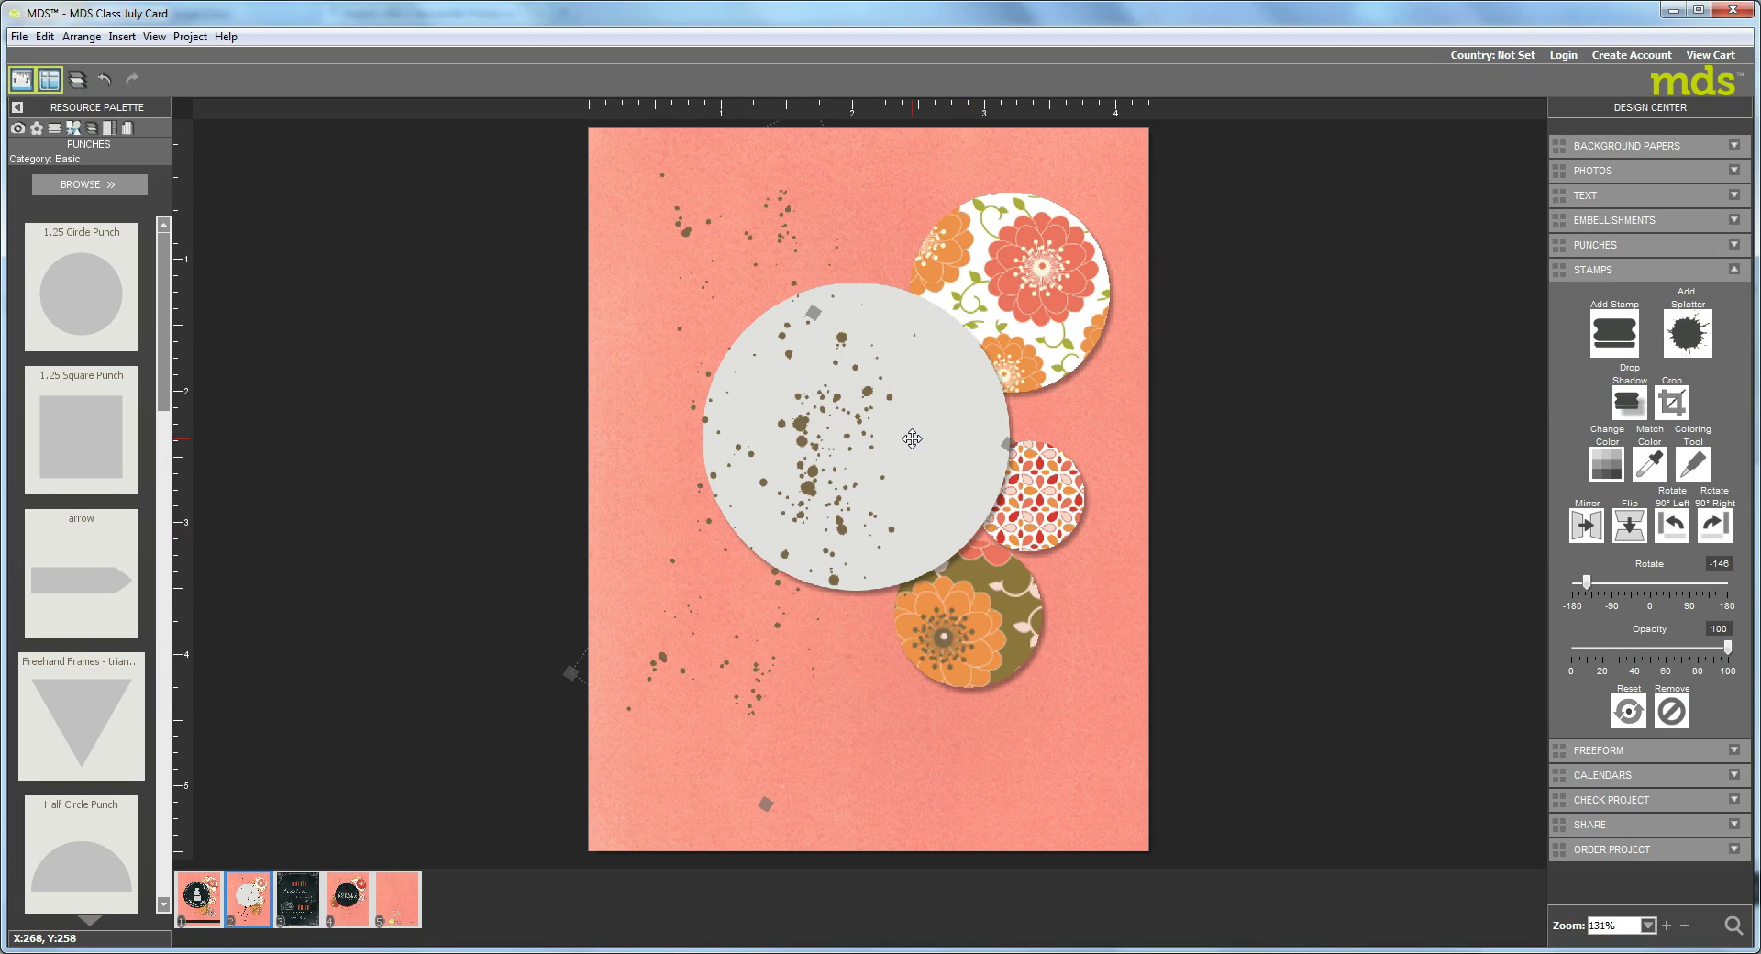
drag(912, 439, 1070, 407)
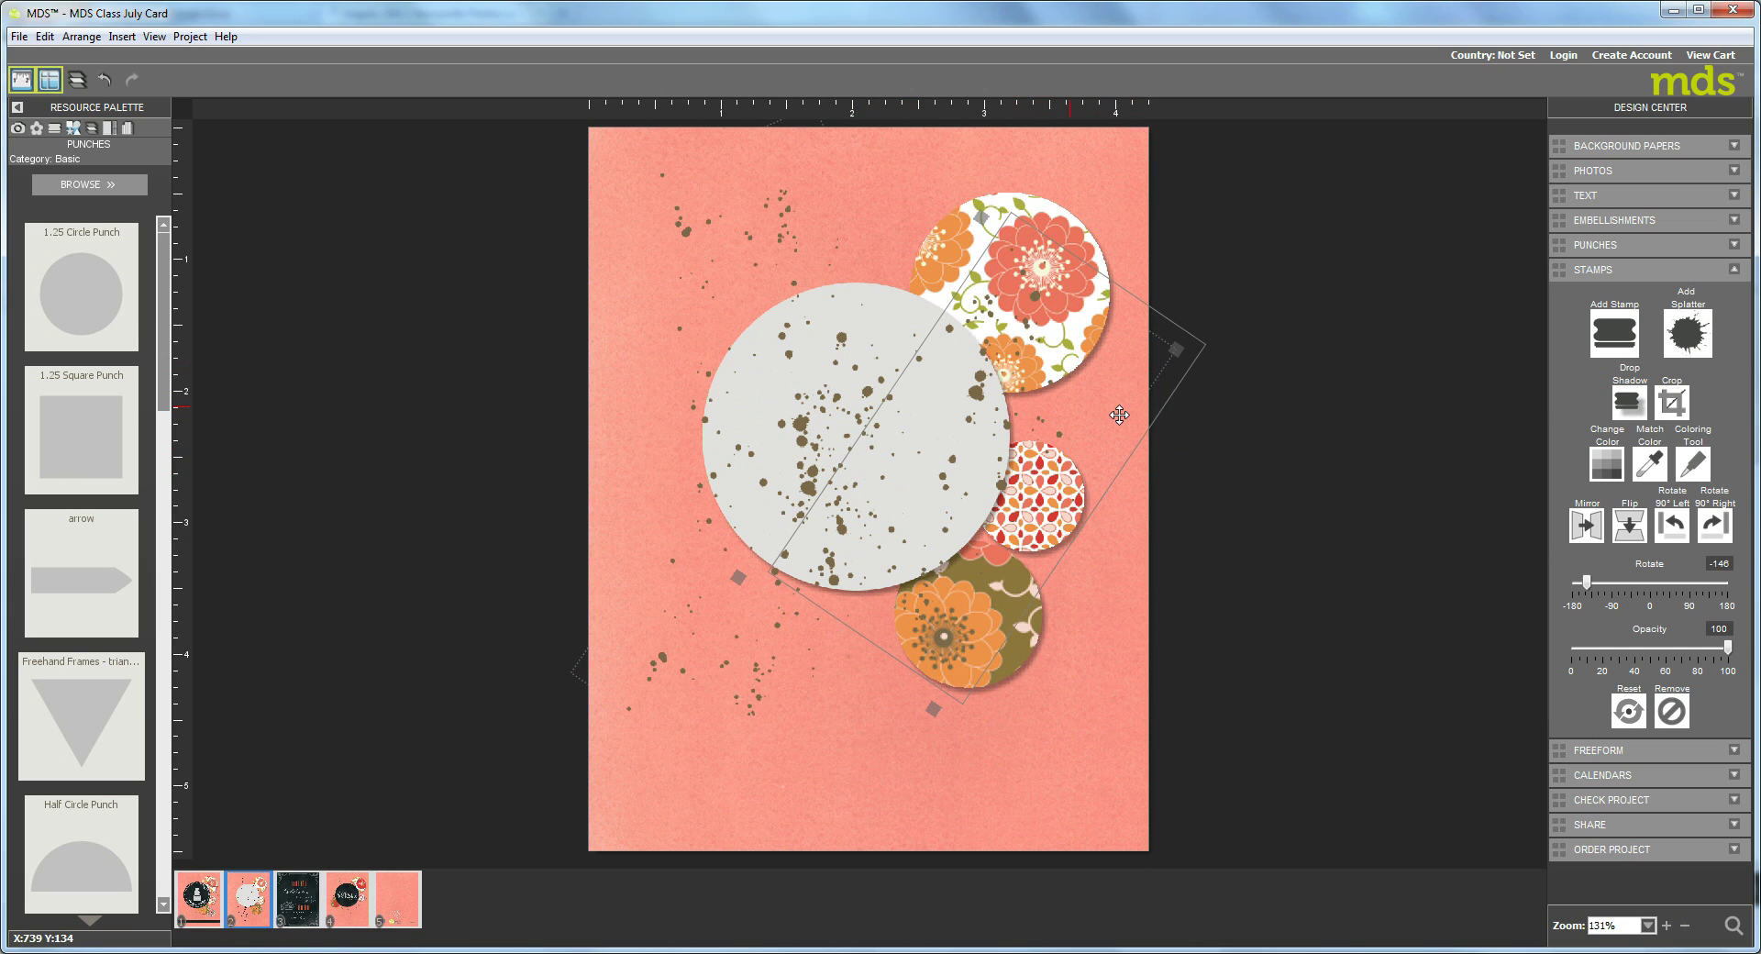
drag(1059, 494, 1069, 494)
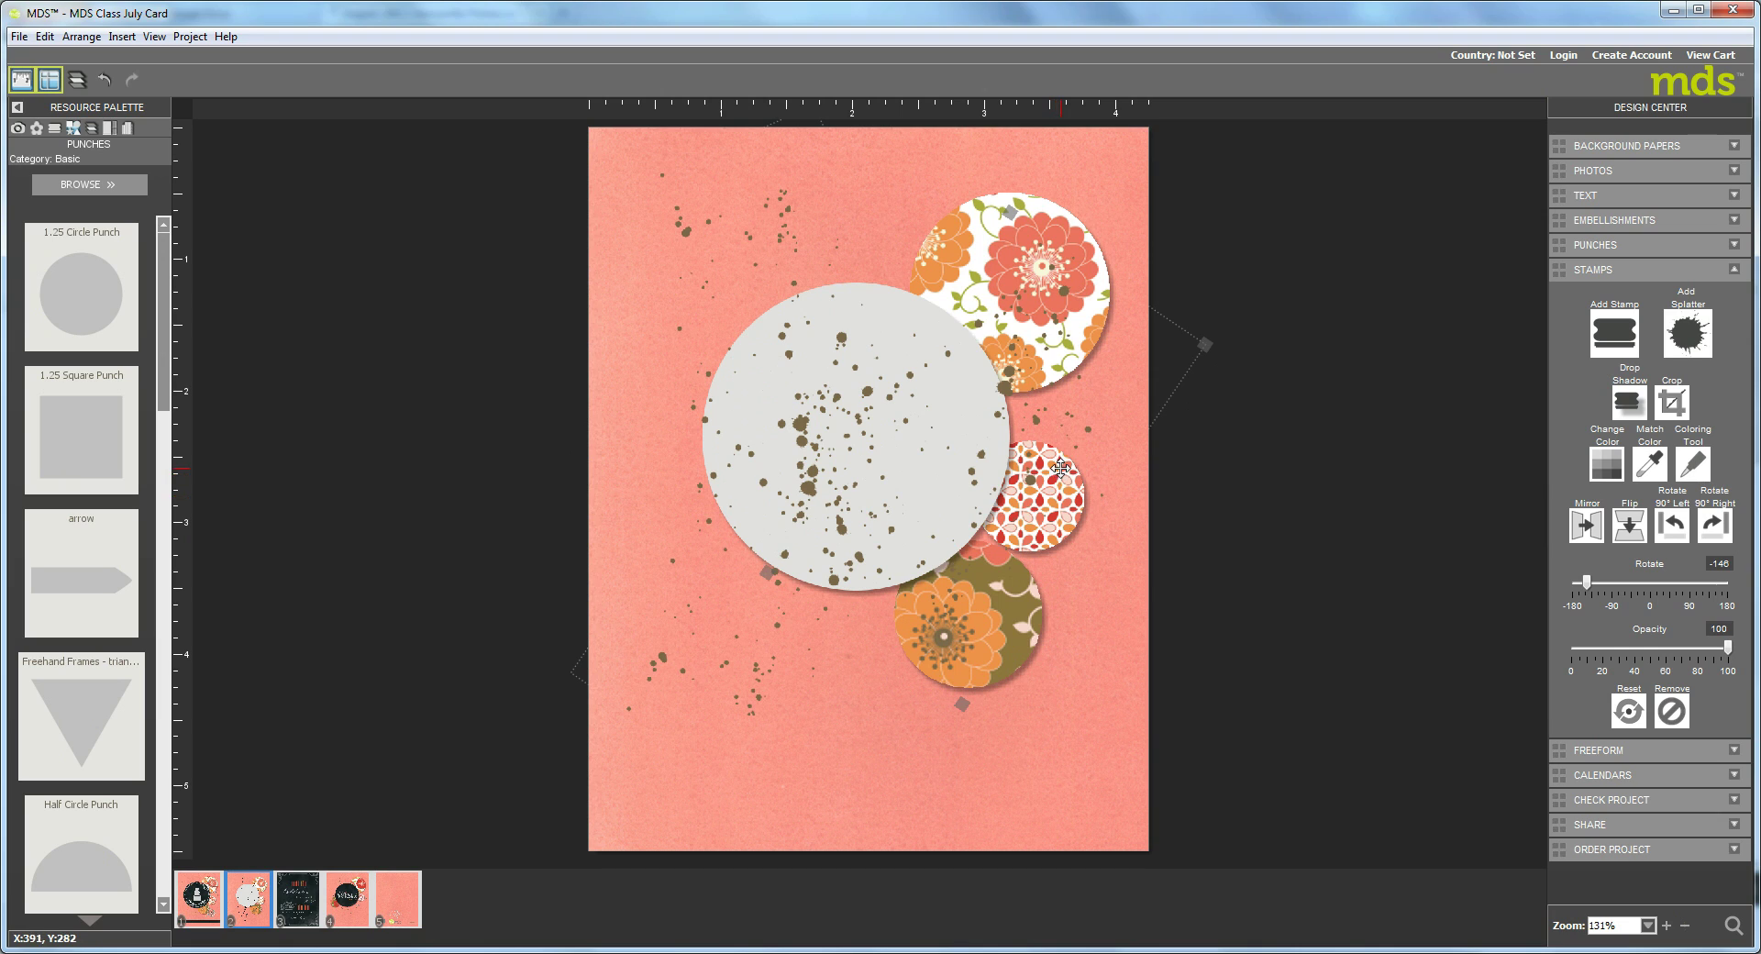
Rearrange the right-hand splatter so it sits behind all circle punches but in front of the coral background paper.
click(78, 79)
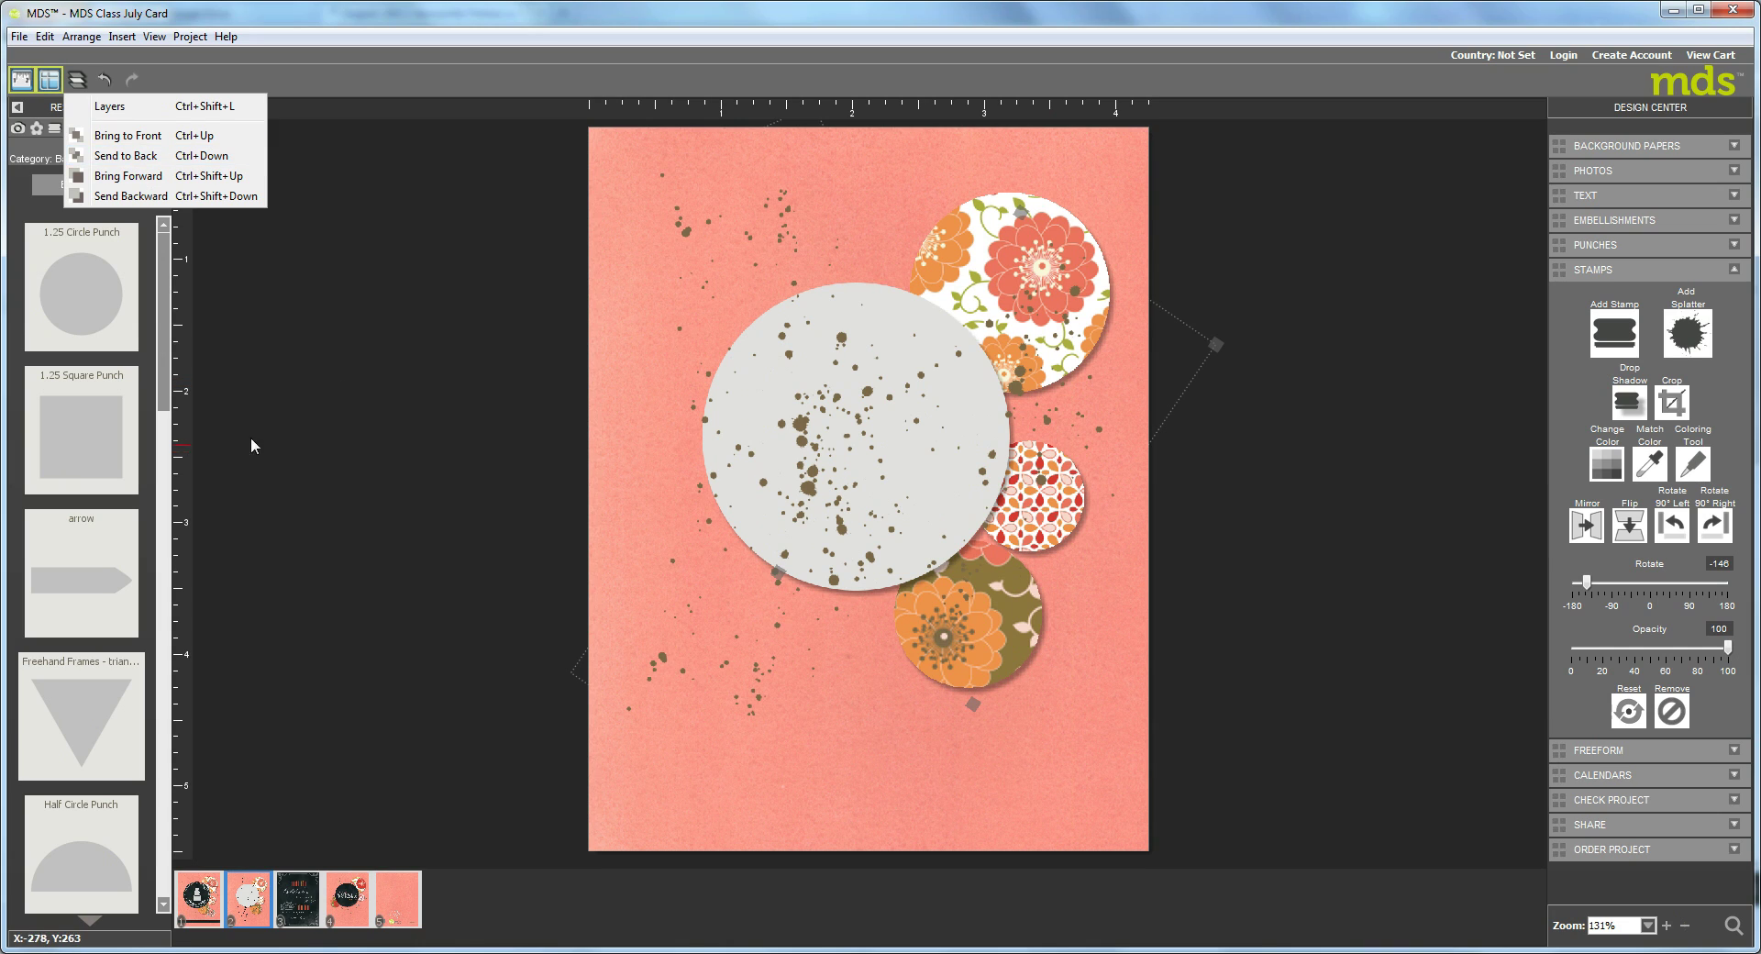
click(104, 157)
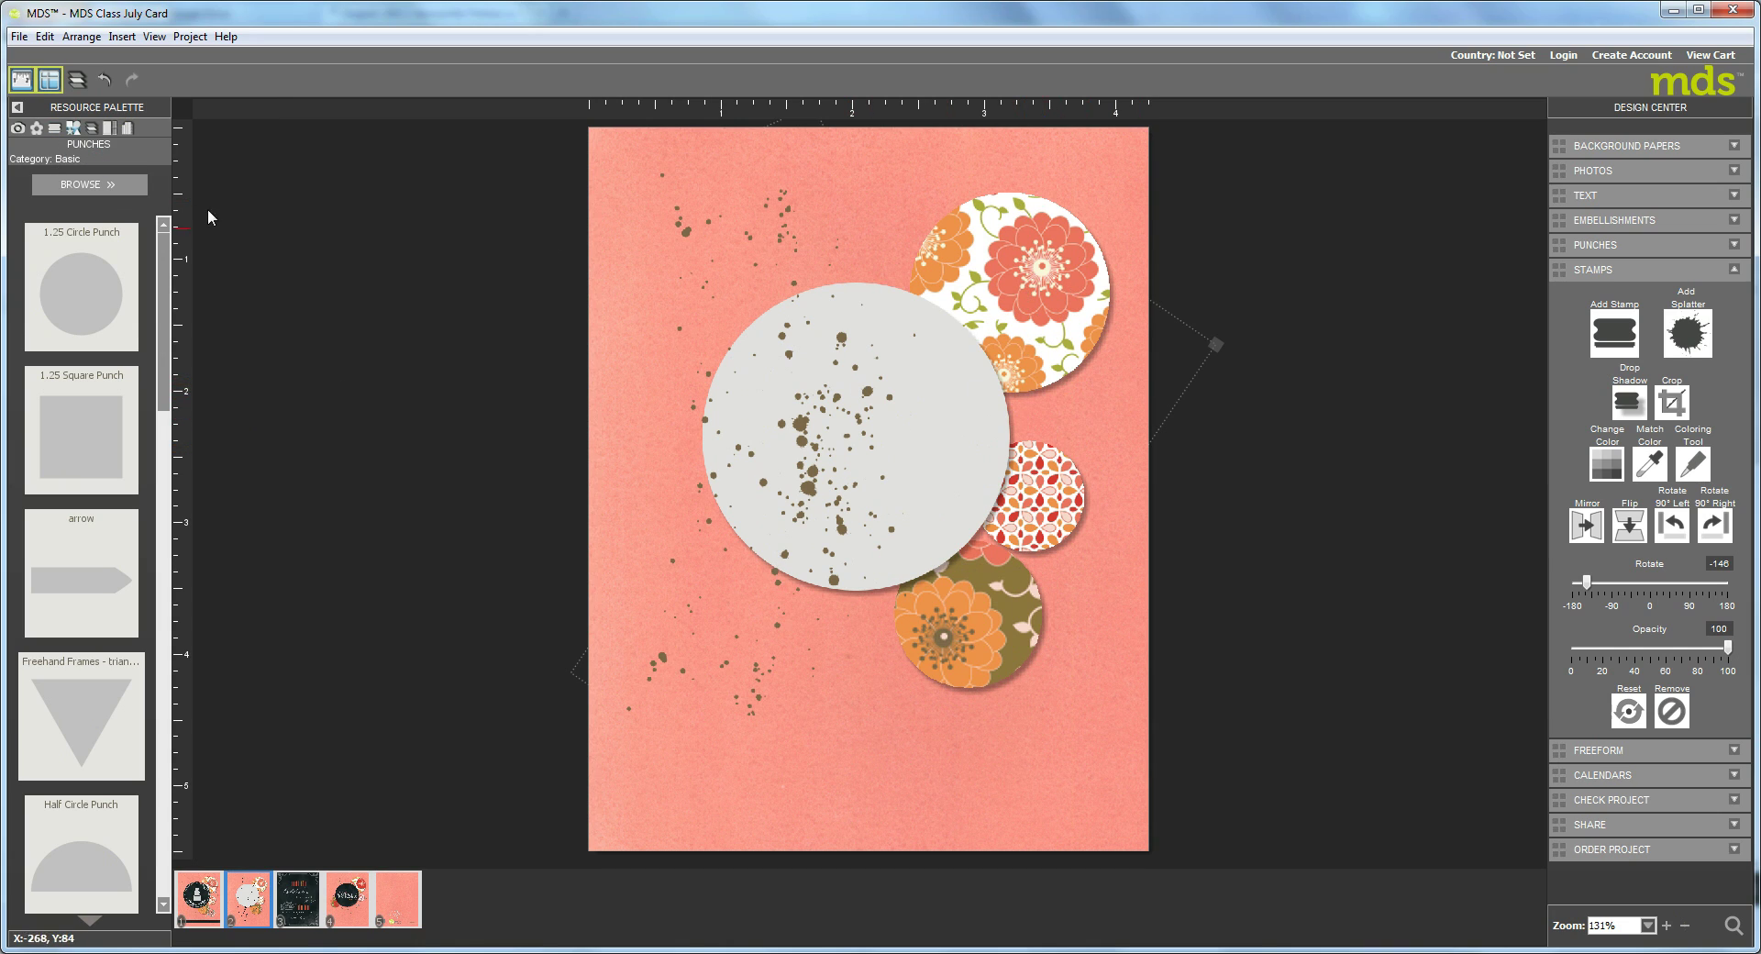
click(78, 82)
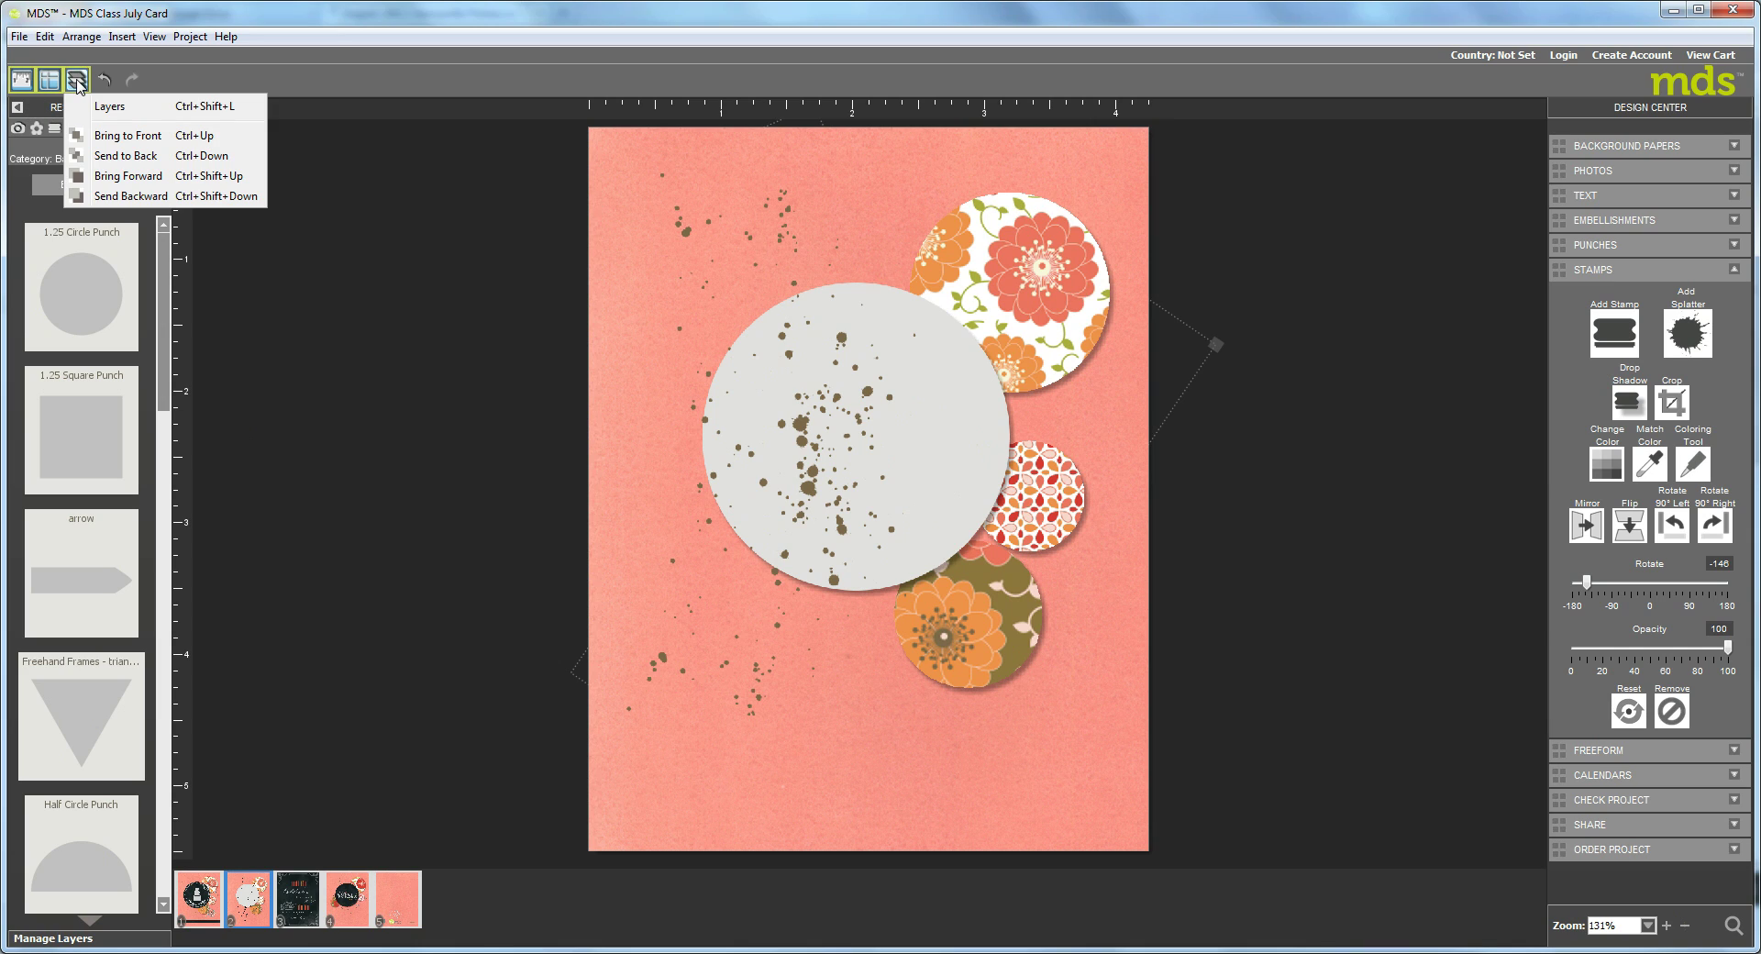
click(130, 196)
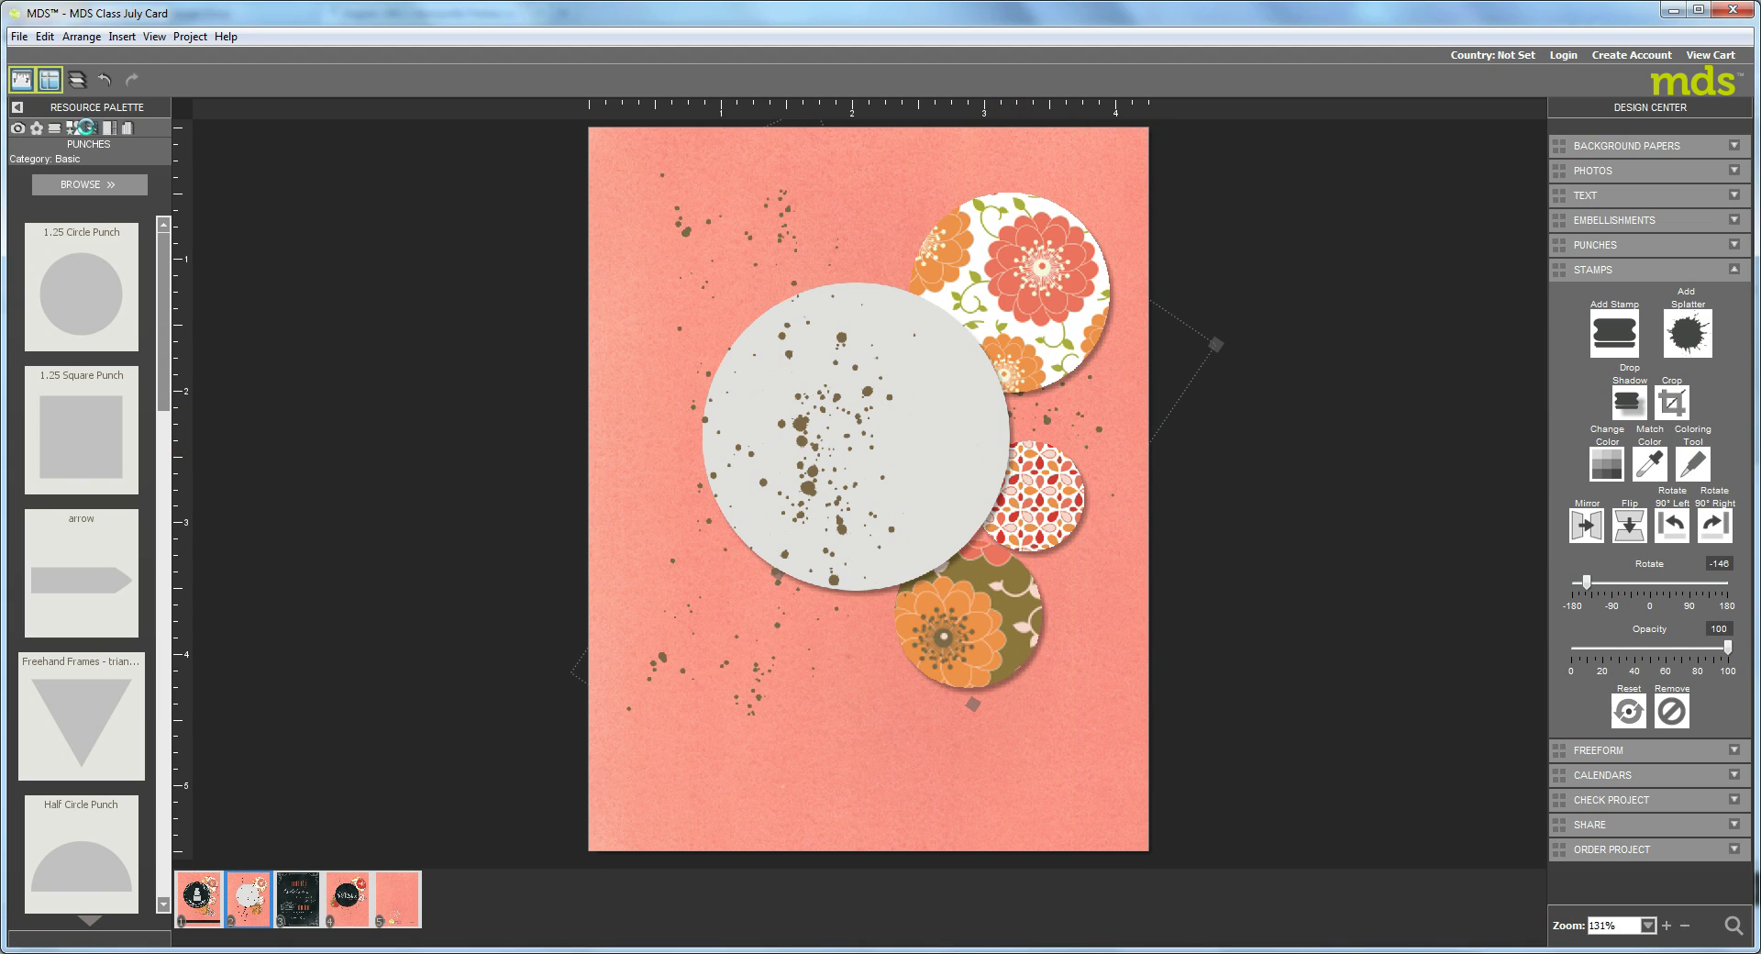
Move the other two Ink Splatter 4 layers below the circle punches and above the background paper in the page layers.
click(92, 130)
drag(88, 231, 100, 880)
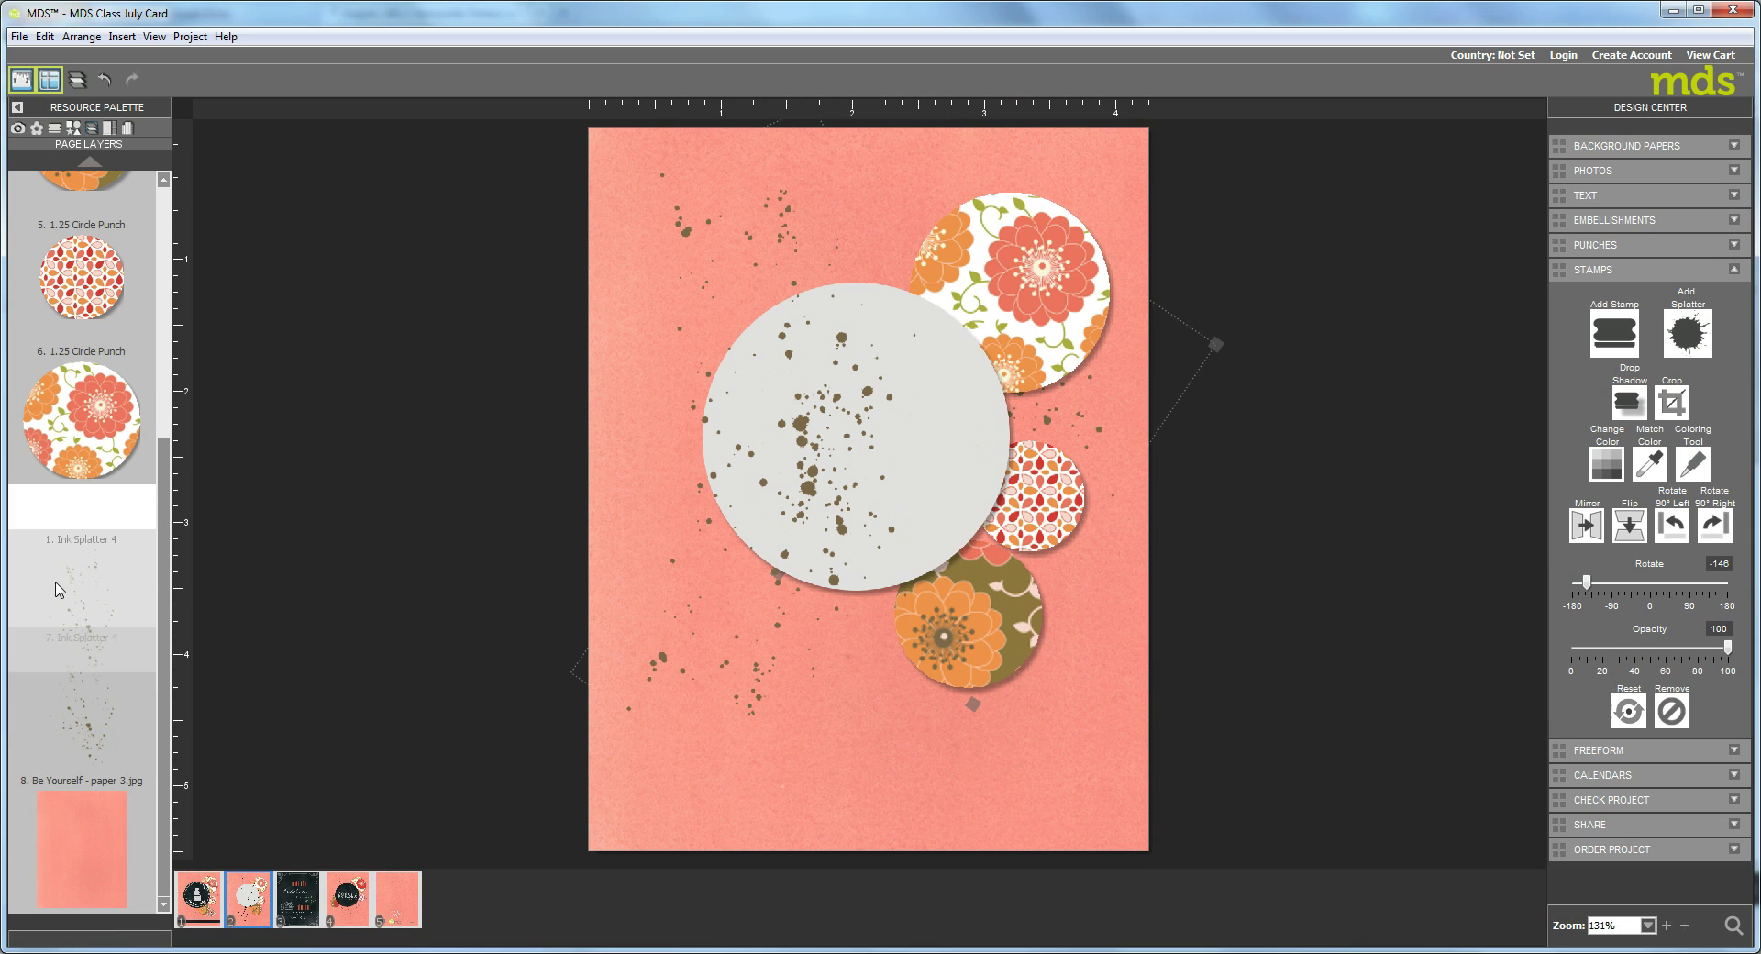
click(165, 203)
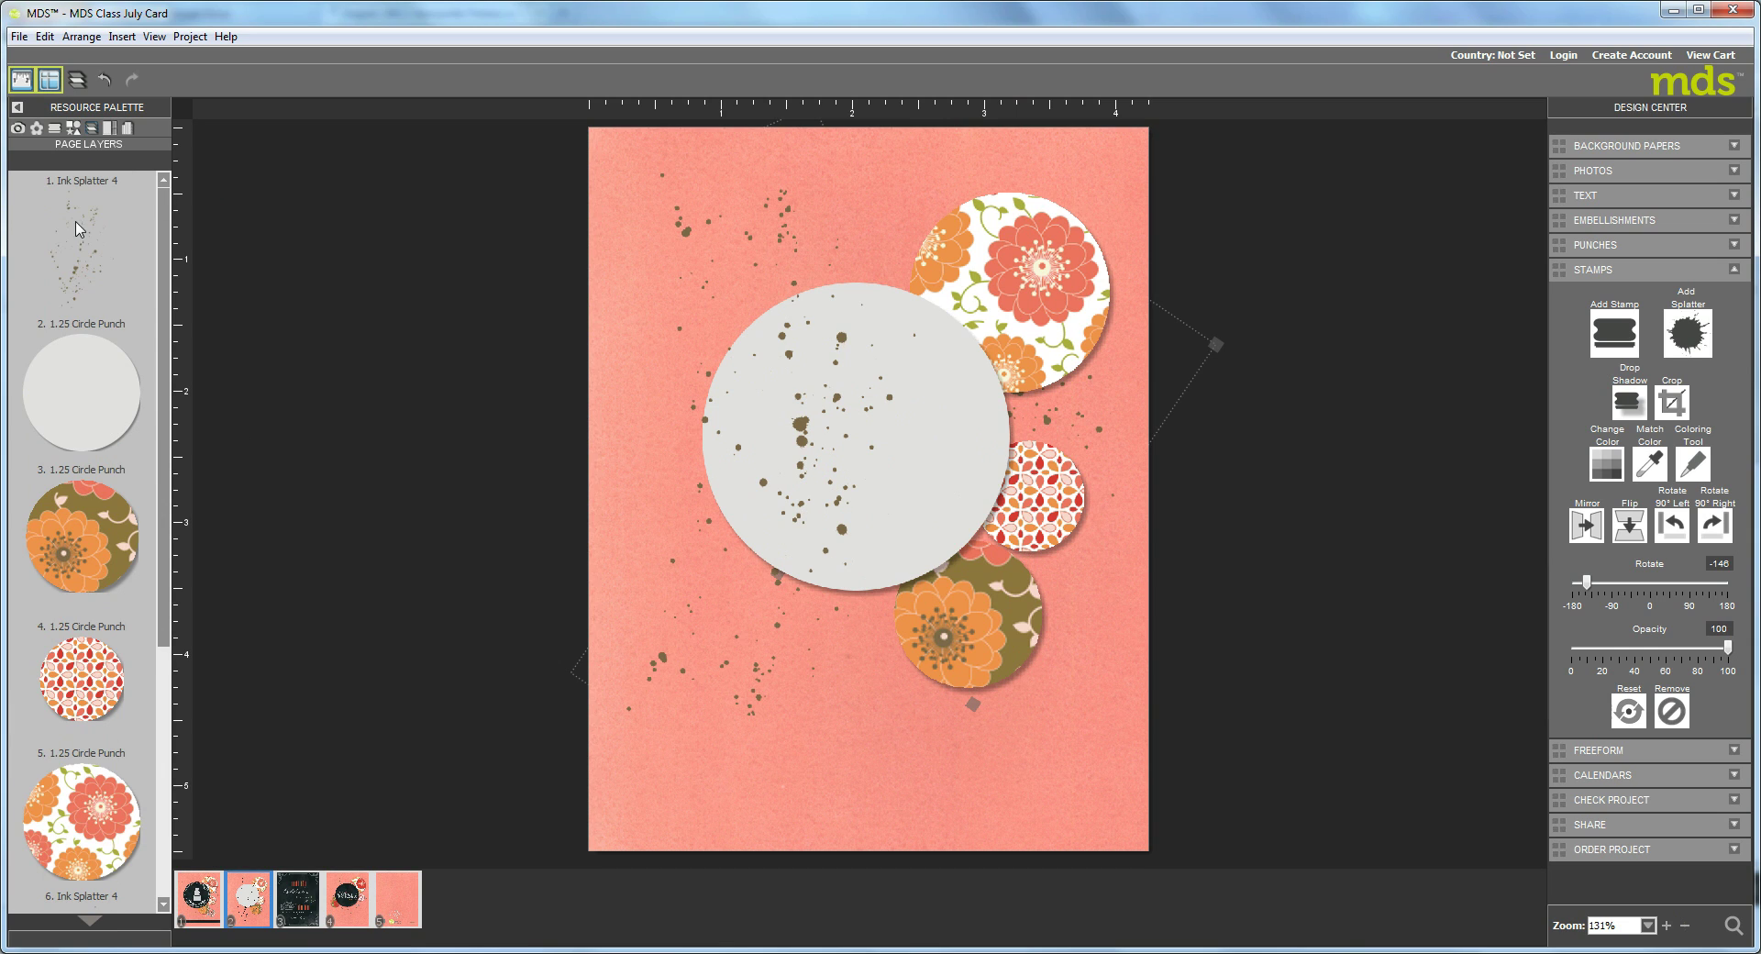
mouse_move(78, 229)
mouse_down()
mouse_move(55, 855)
mouse_move(77, 782)
mouse_up()
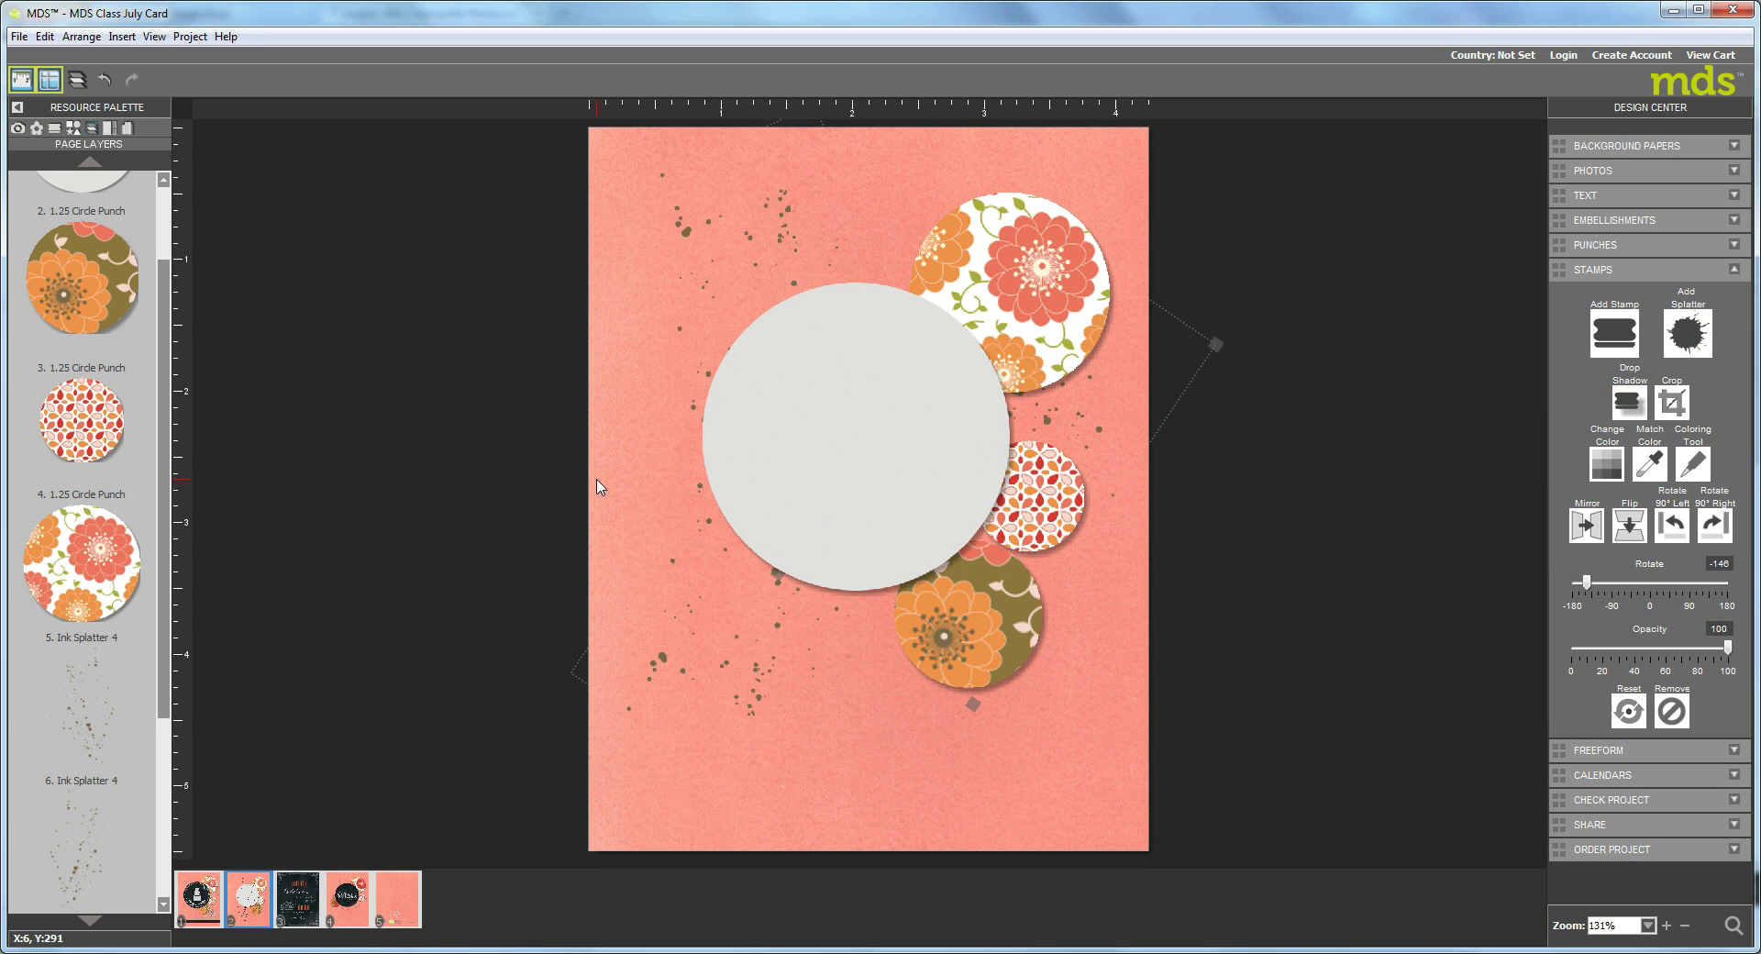
Add a 1.25 Square Punch near the card's lower edge and stretch it into a thin horizontal strip across the card.
click(74, 128)
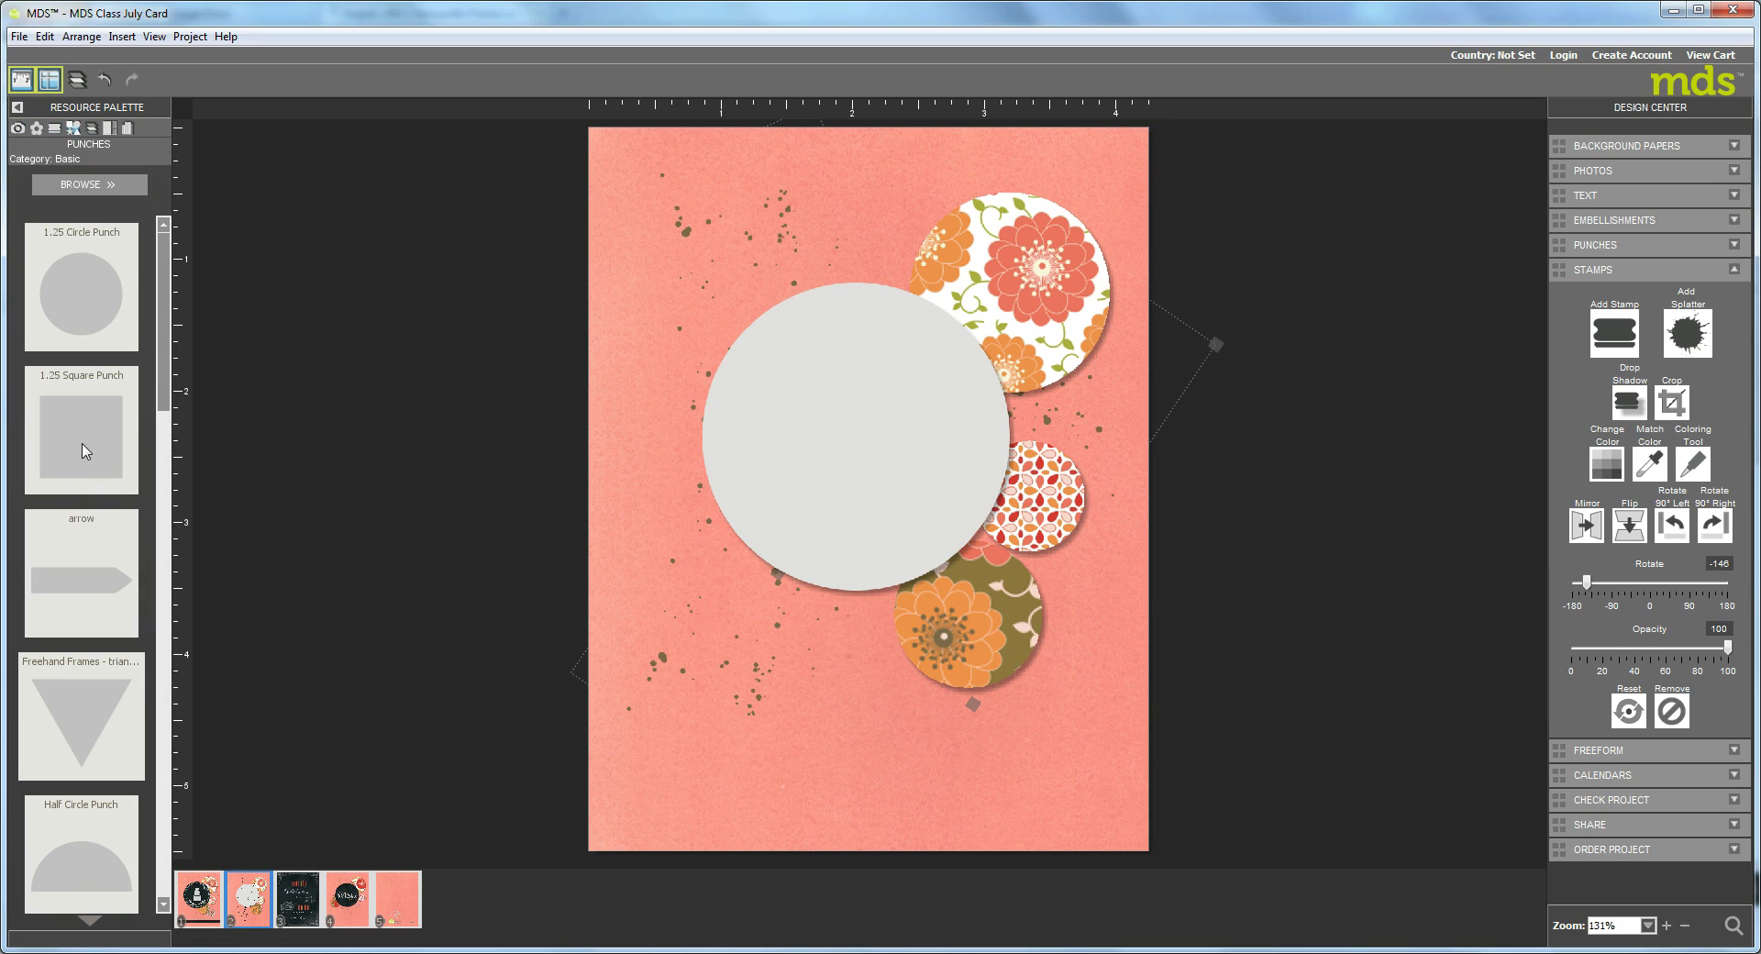
drag(81, 442, 768, 764)
drag(752, 825, 753, 823)
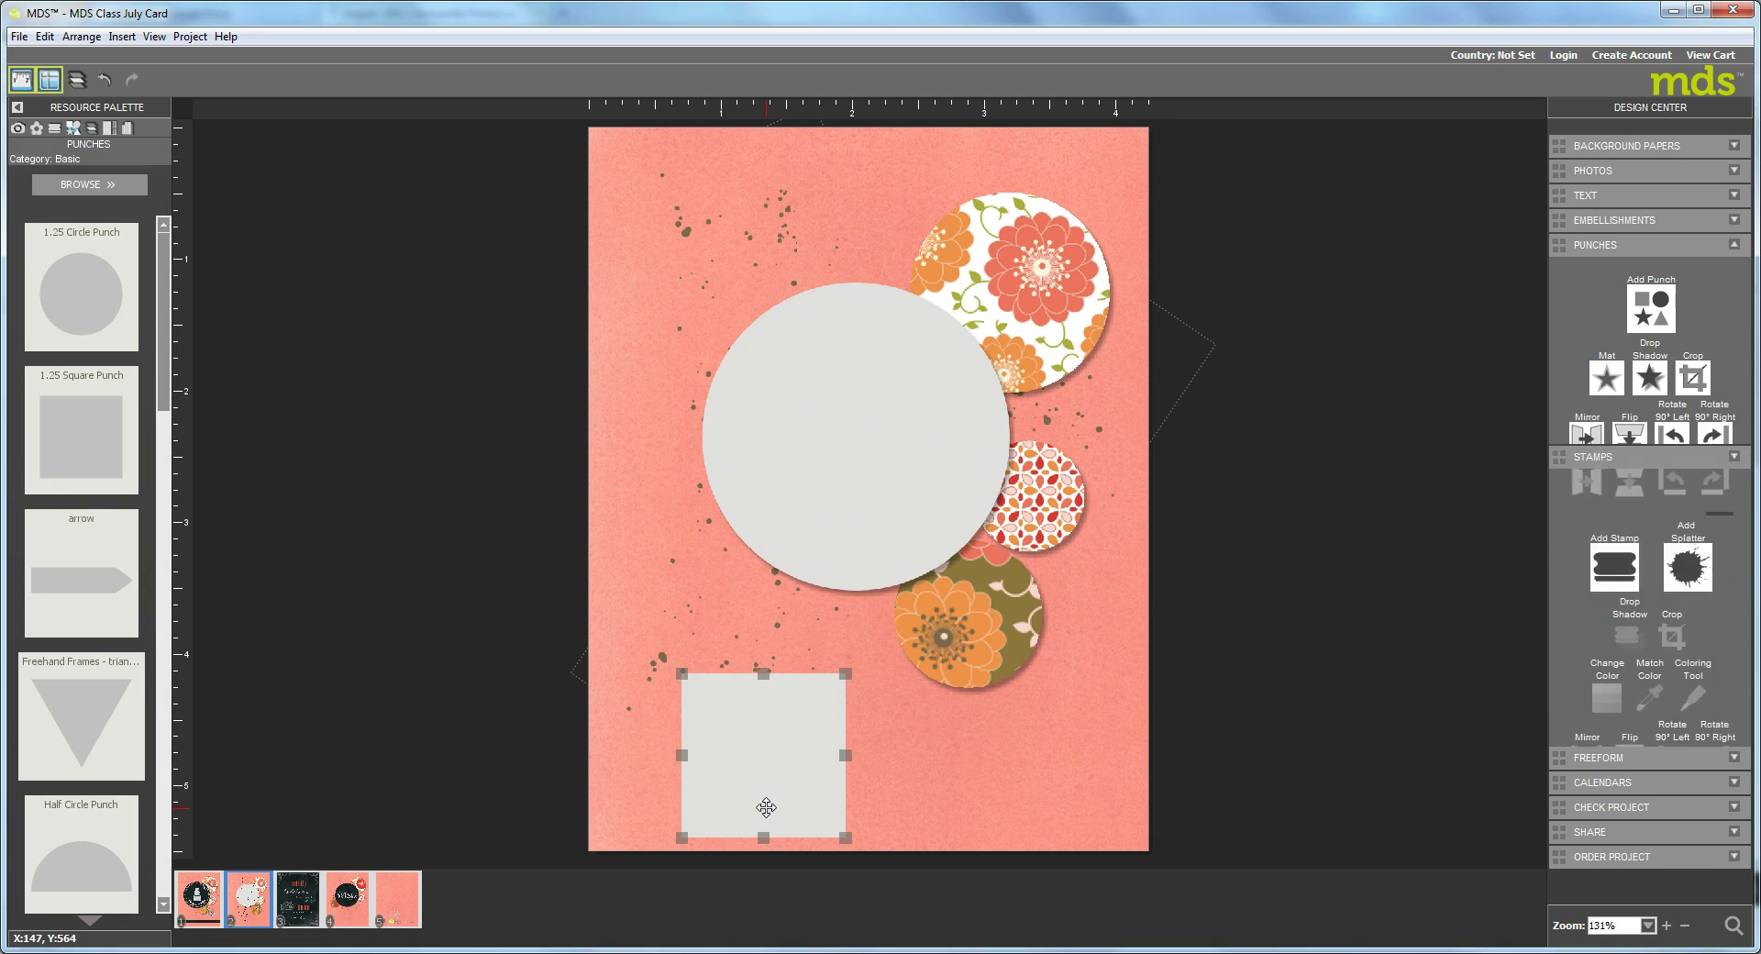
drag(761, 676, 1152, 762)
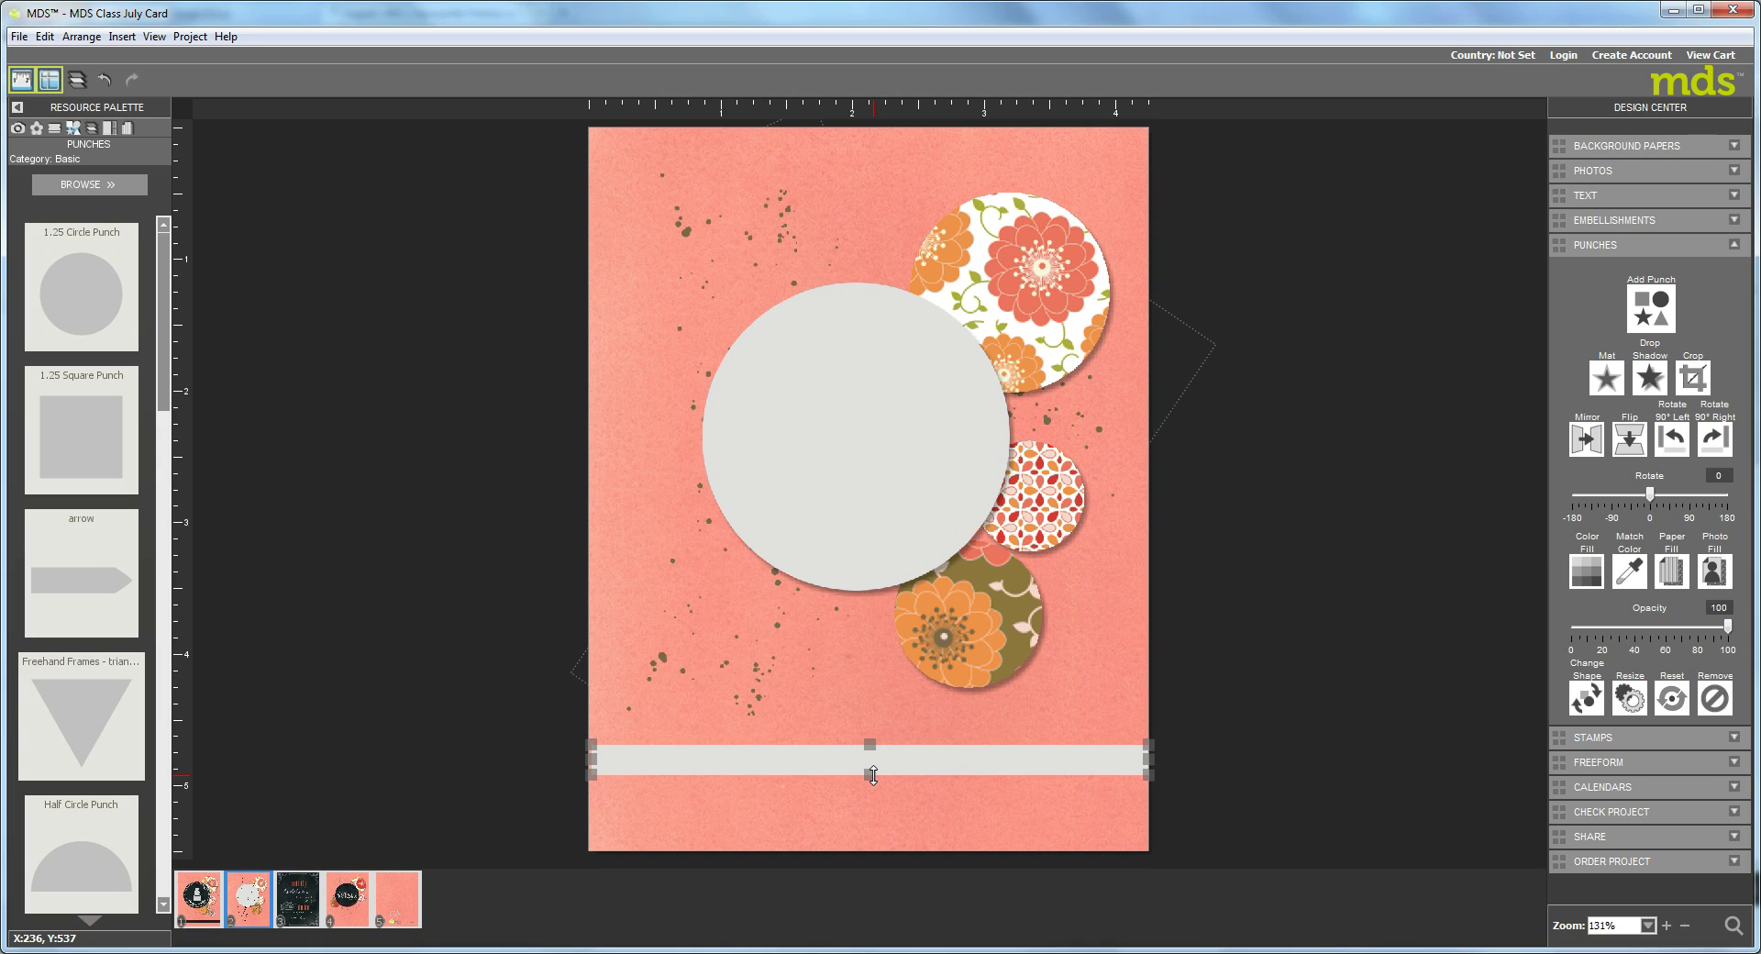
Thicken the strip to about 0.3 inch, extend it past both card edges and enable its drop shadow.
mouse_move(873, 776)
mouse_down()
mouse_move(871, 735)
mouse_move(871, 768)
mouse_up()
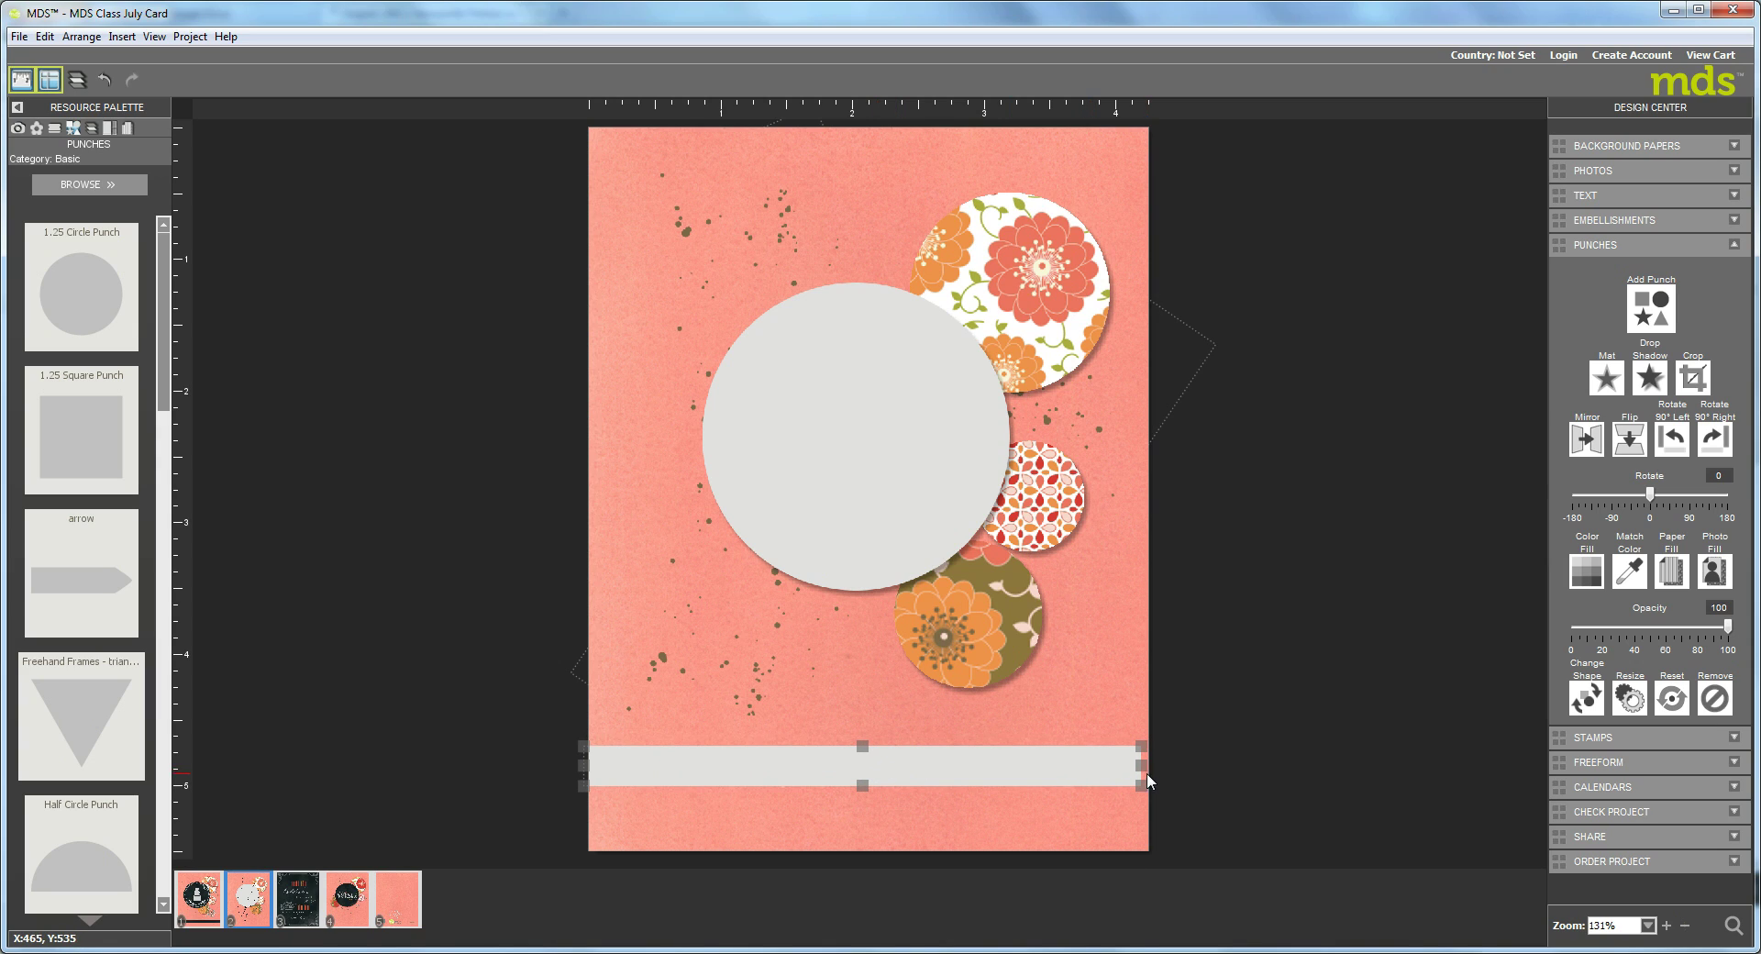
drag(1144, 767, 1153, 767)
click(1649, 376)
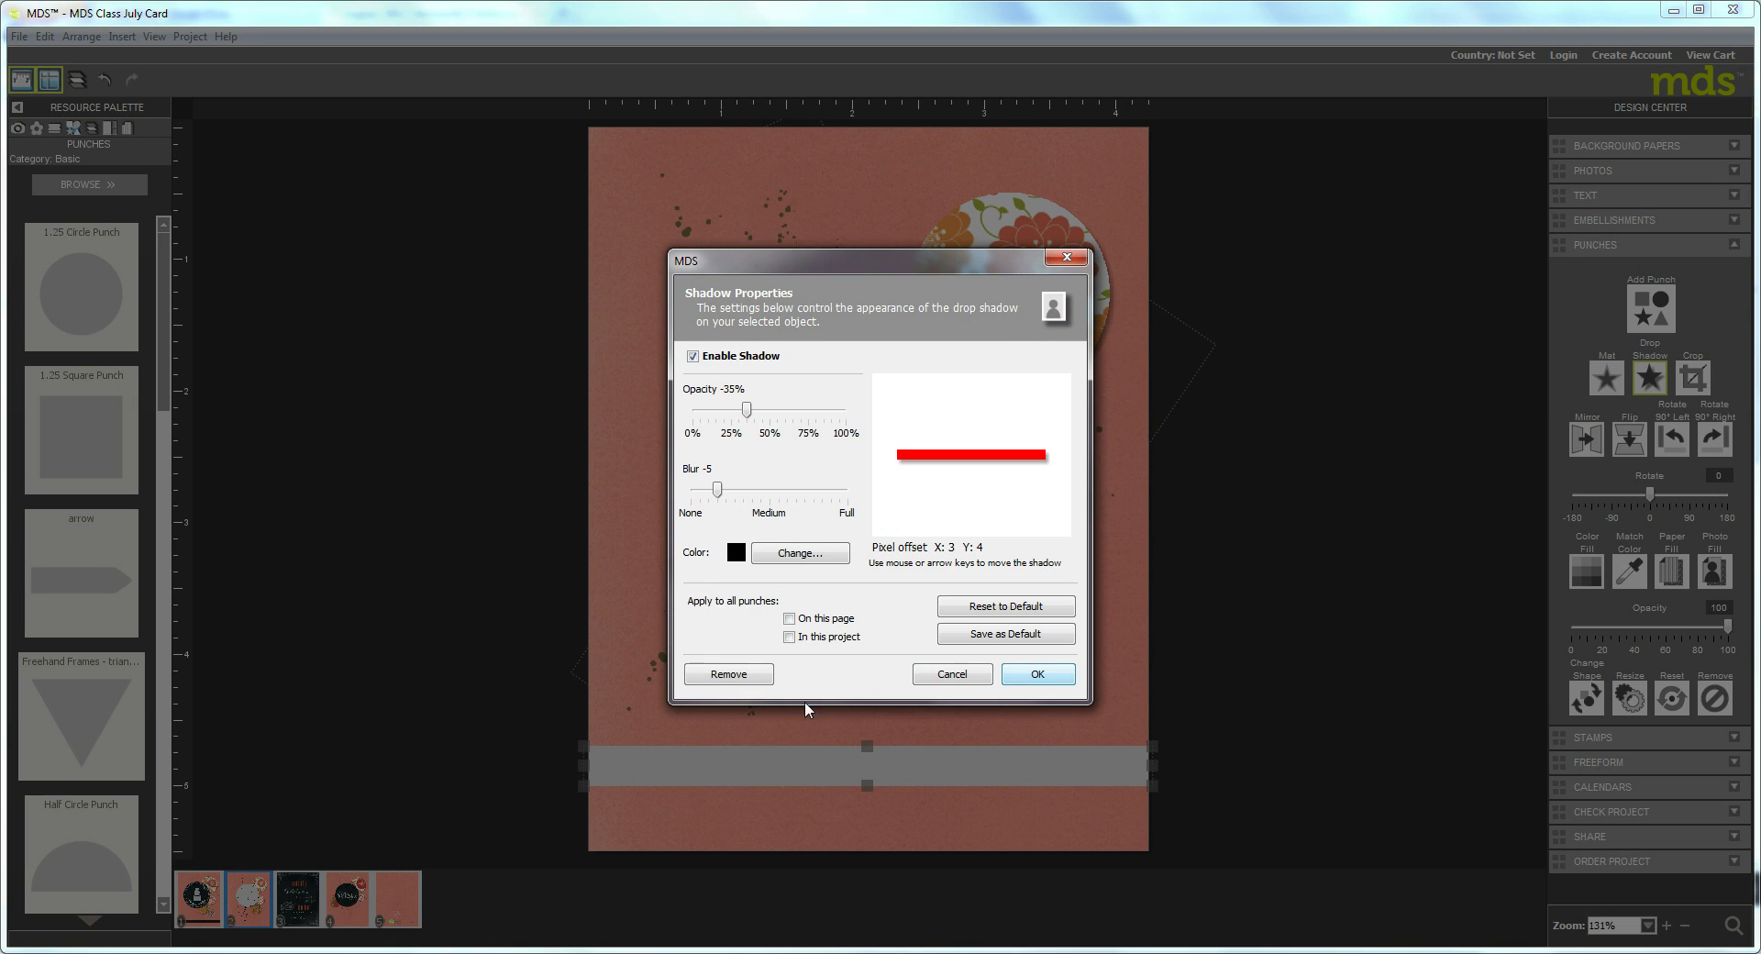
click(1037, 673)
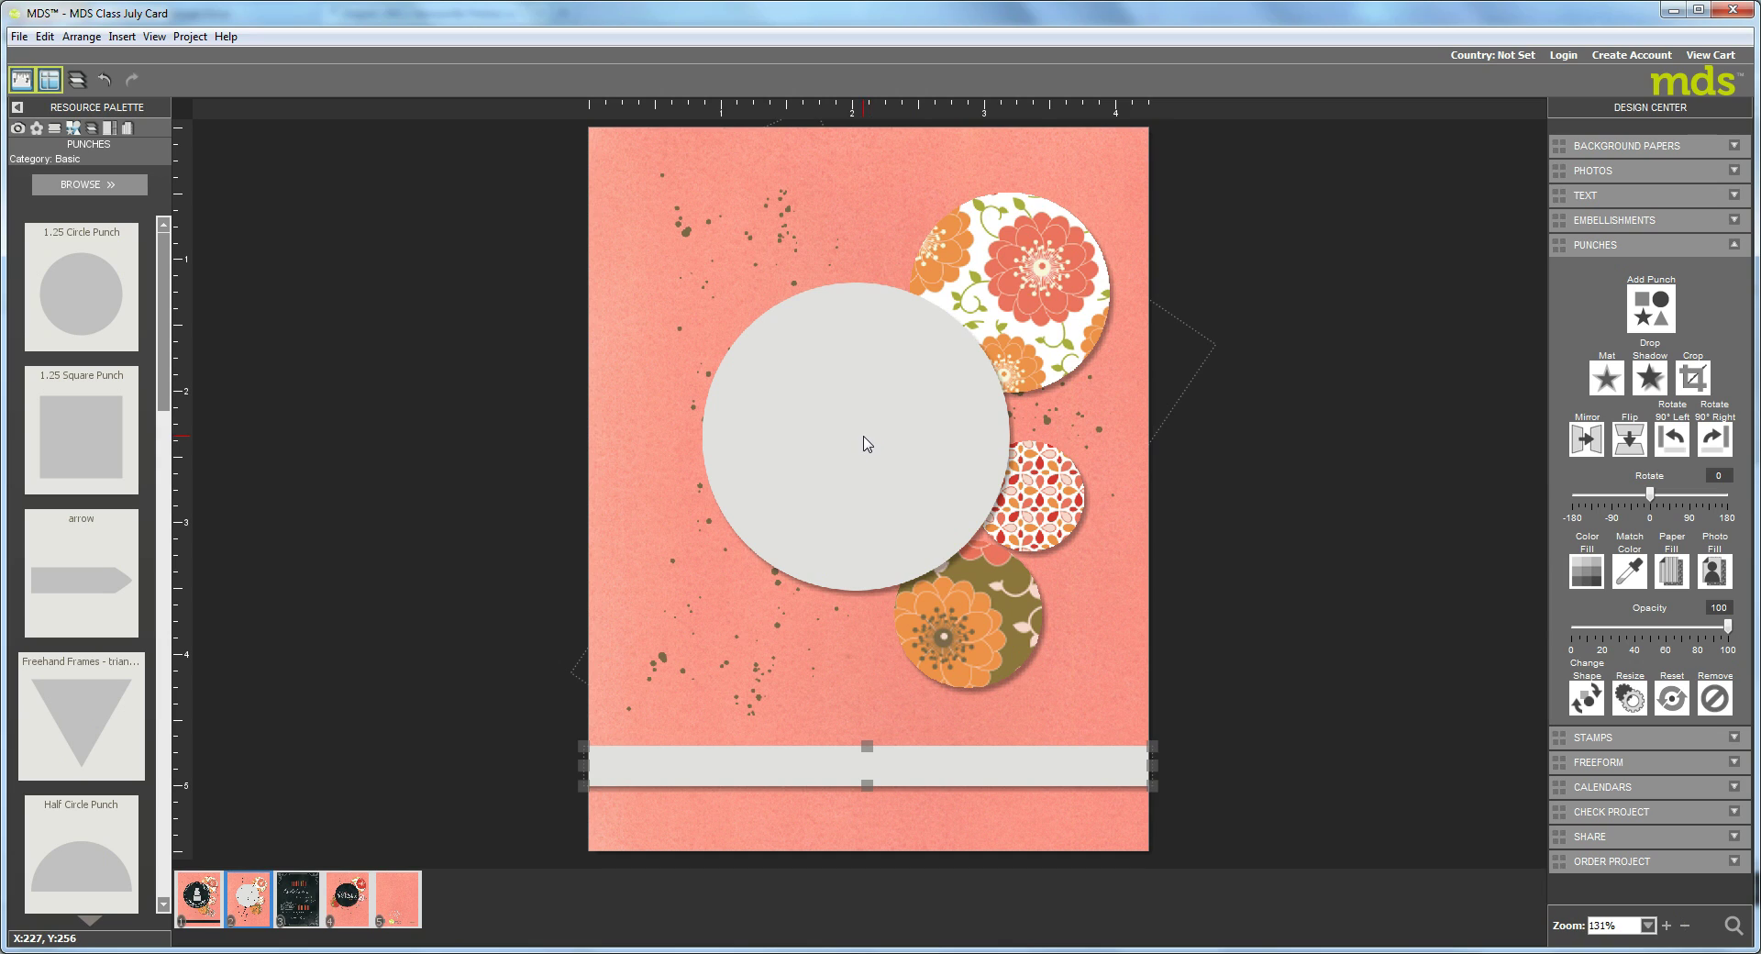
Fill the large gray circle with the dark Back to School - 3 paper from the Back to School designer series.
click(902, 427)
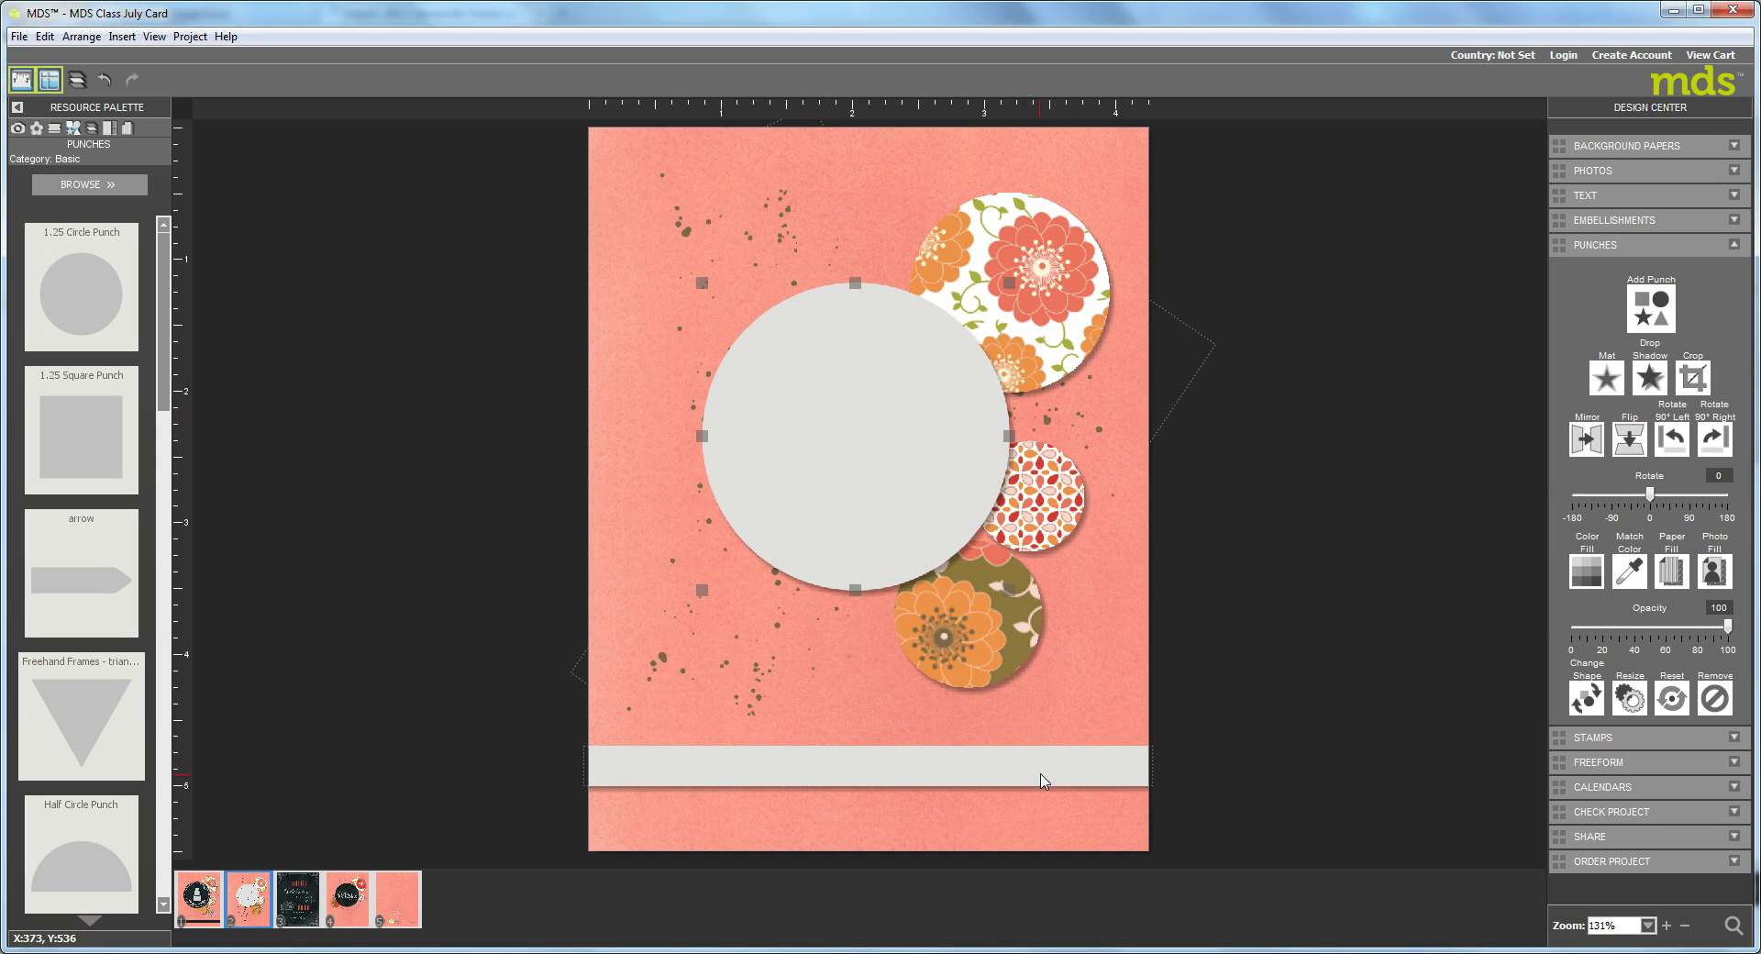
click(1669, 576)
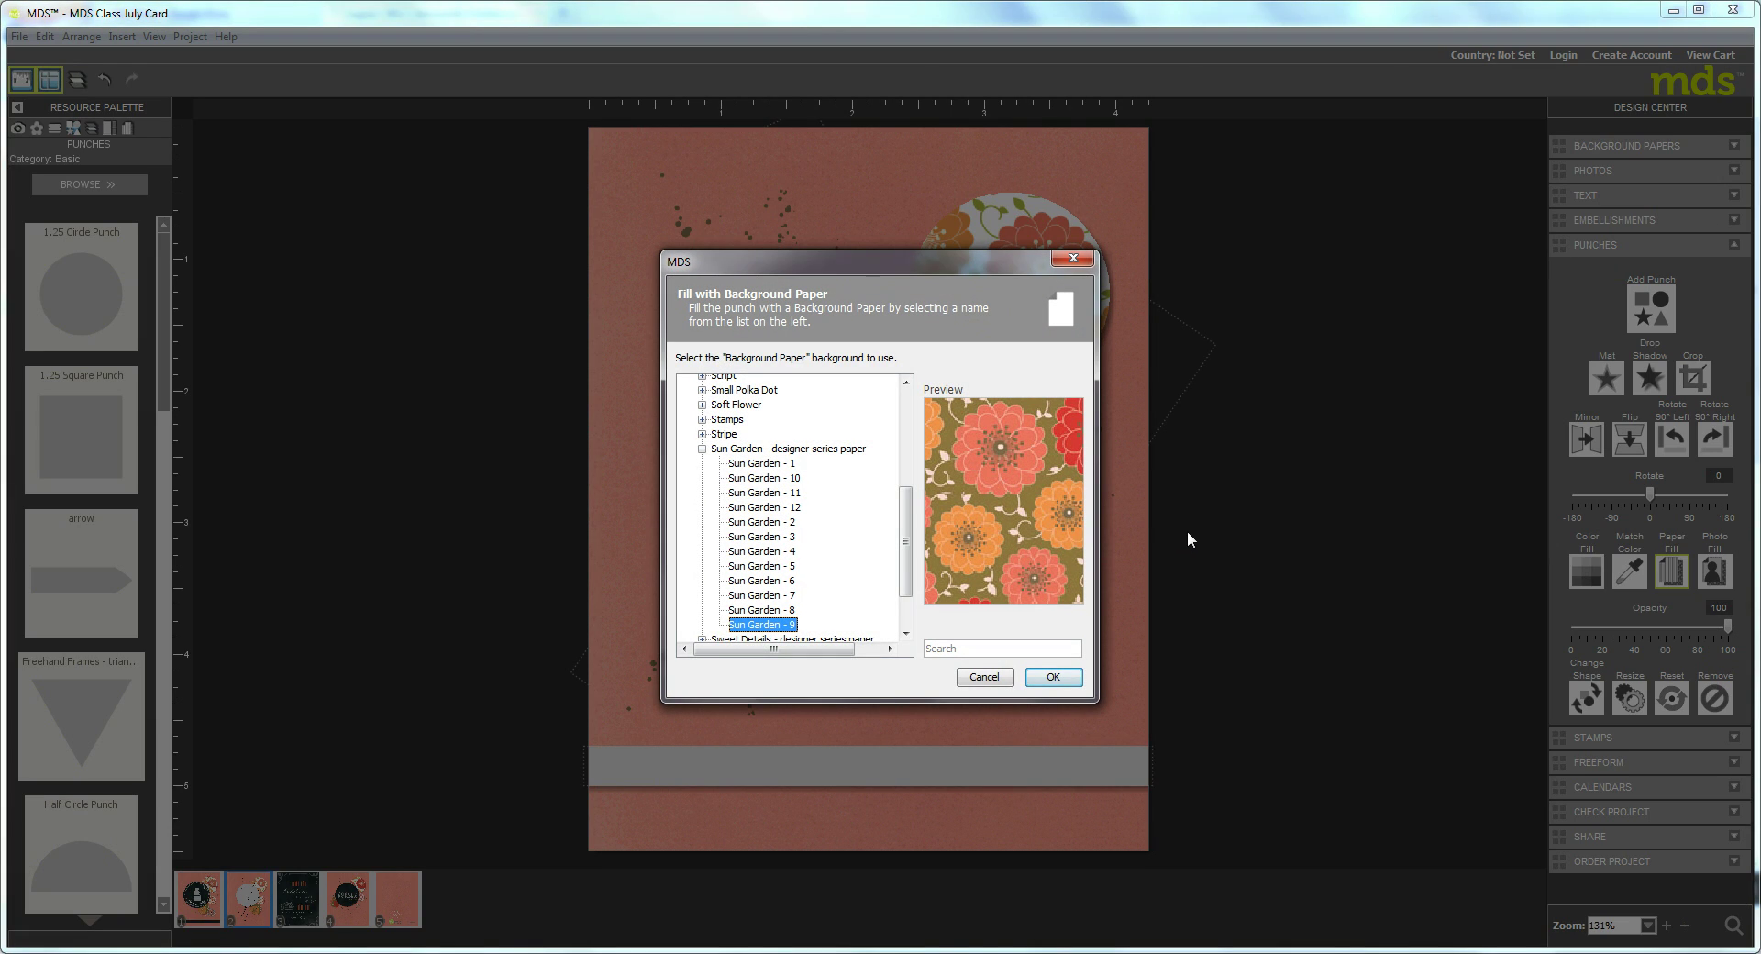
drag(903, 596, 904, 616)
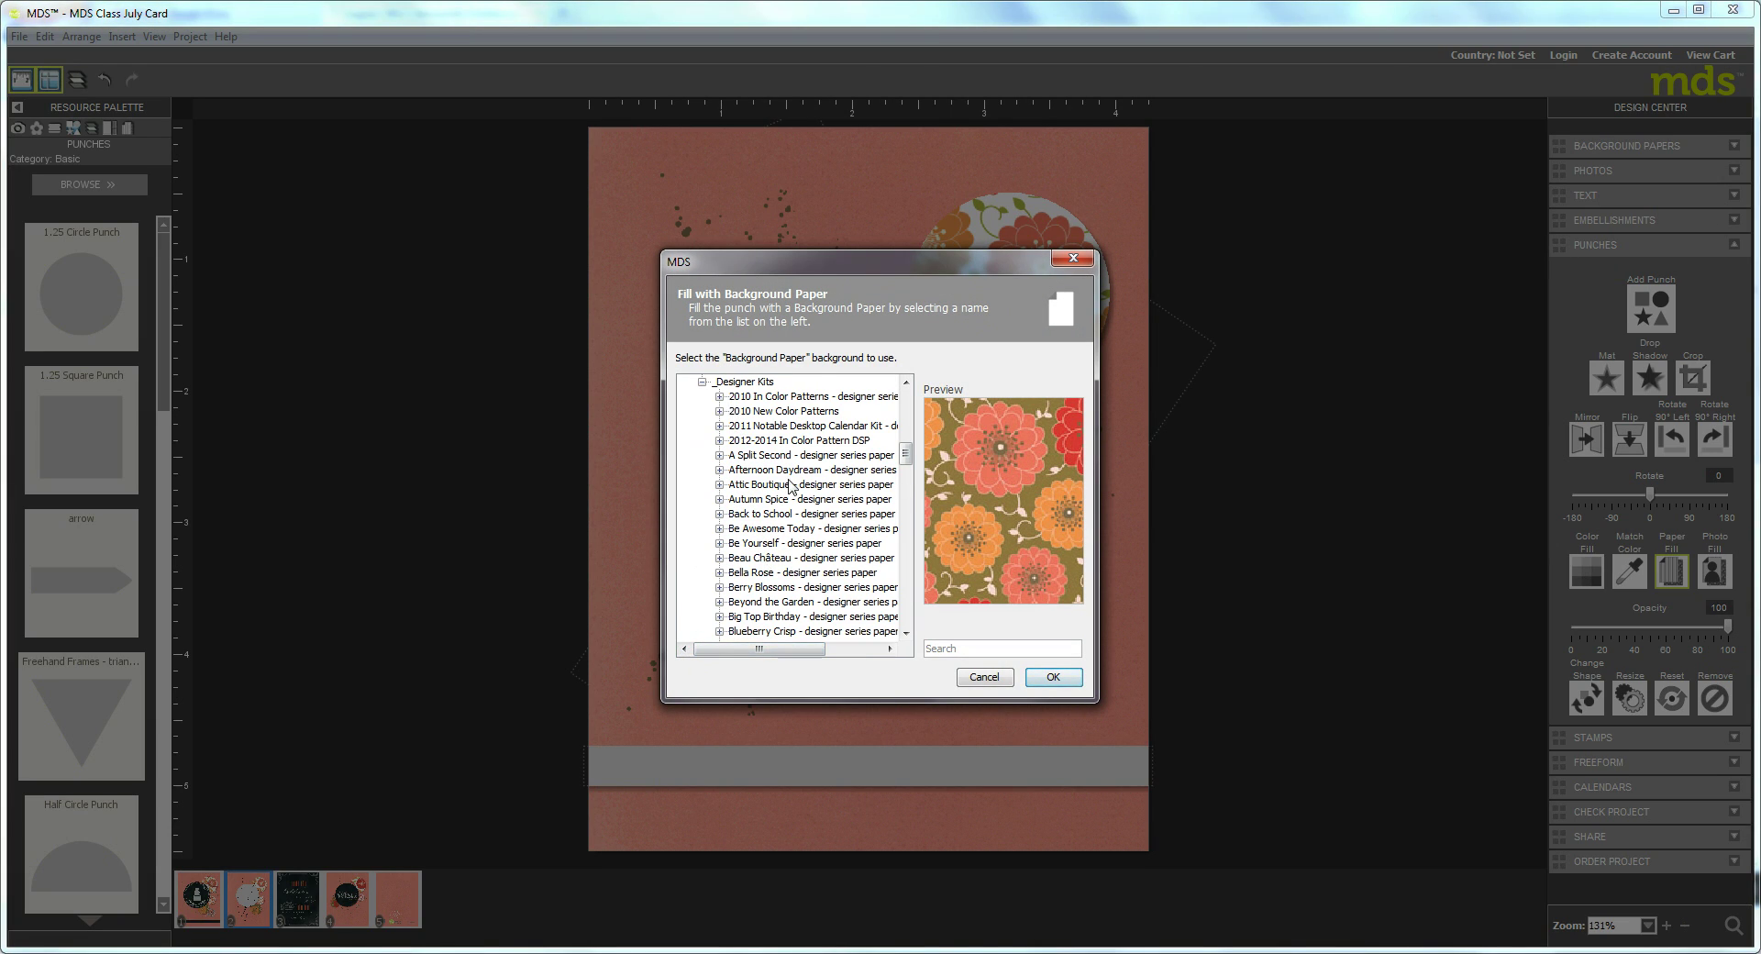
click(719, 513)
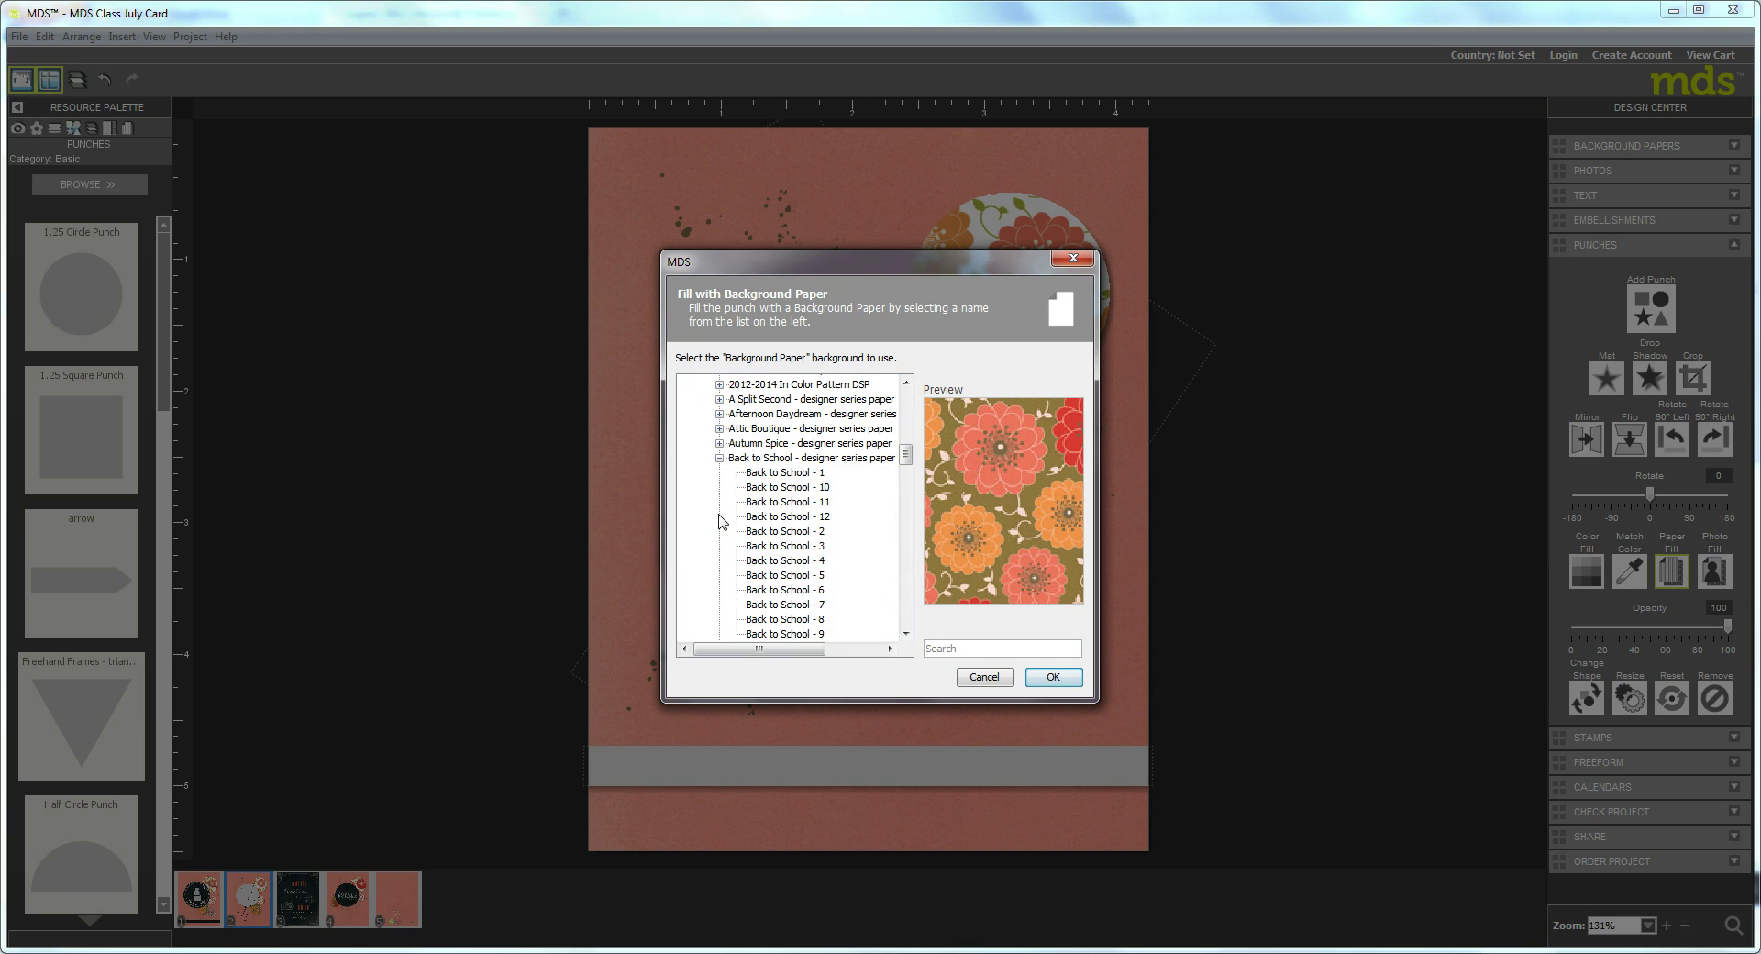
click(806, 518)
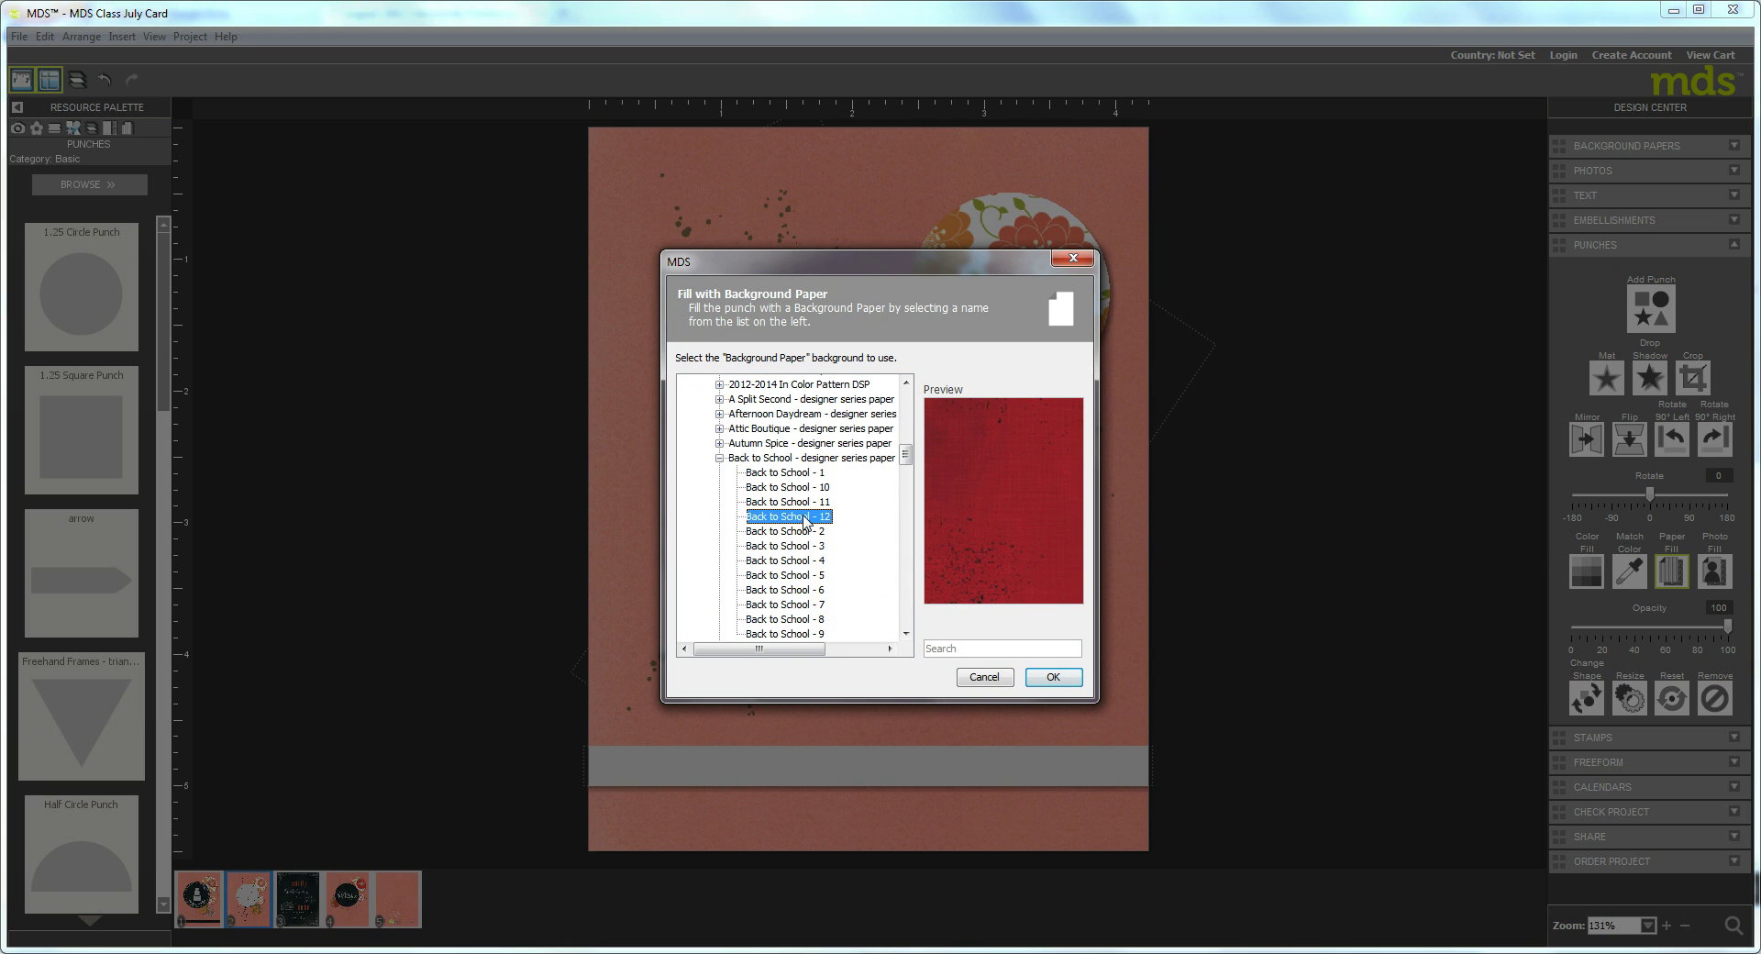
click(785, 589)
click(784, 575)
click(786, 561)
click(785, 546)
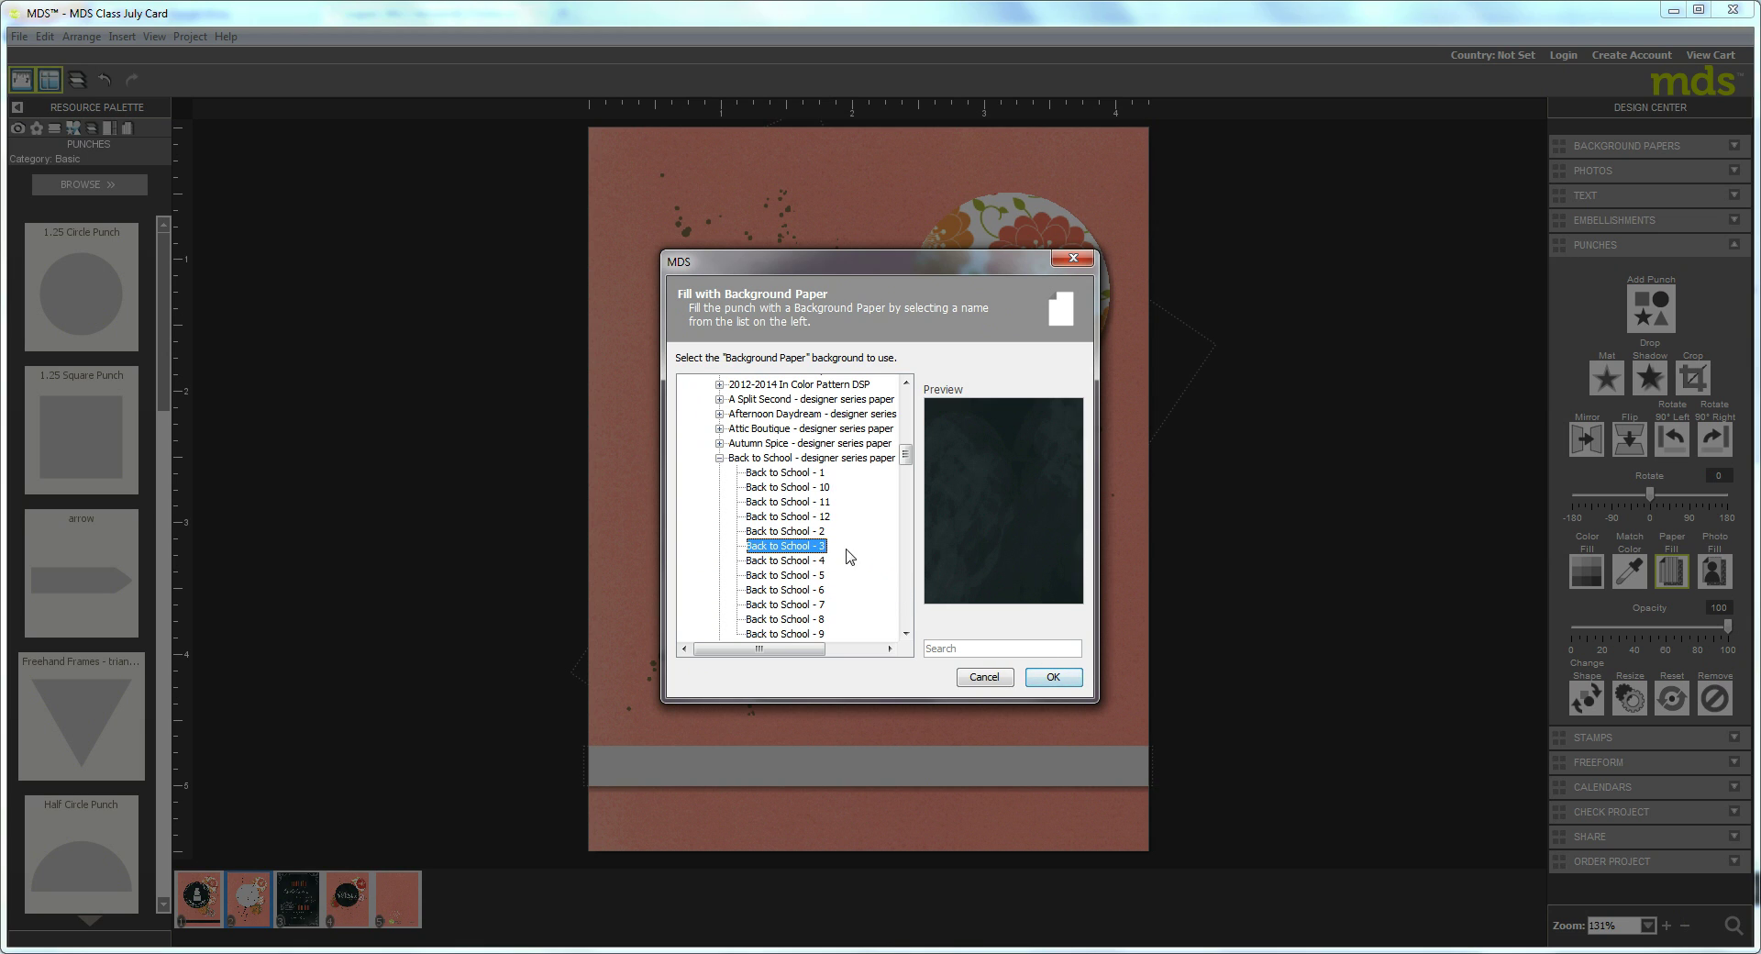
click(1054, 679)
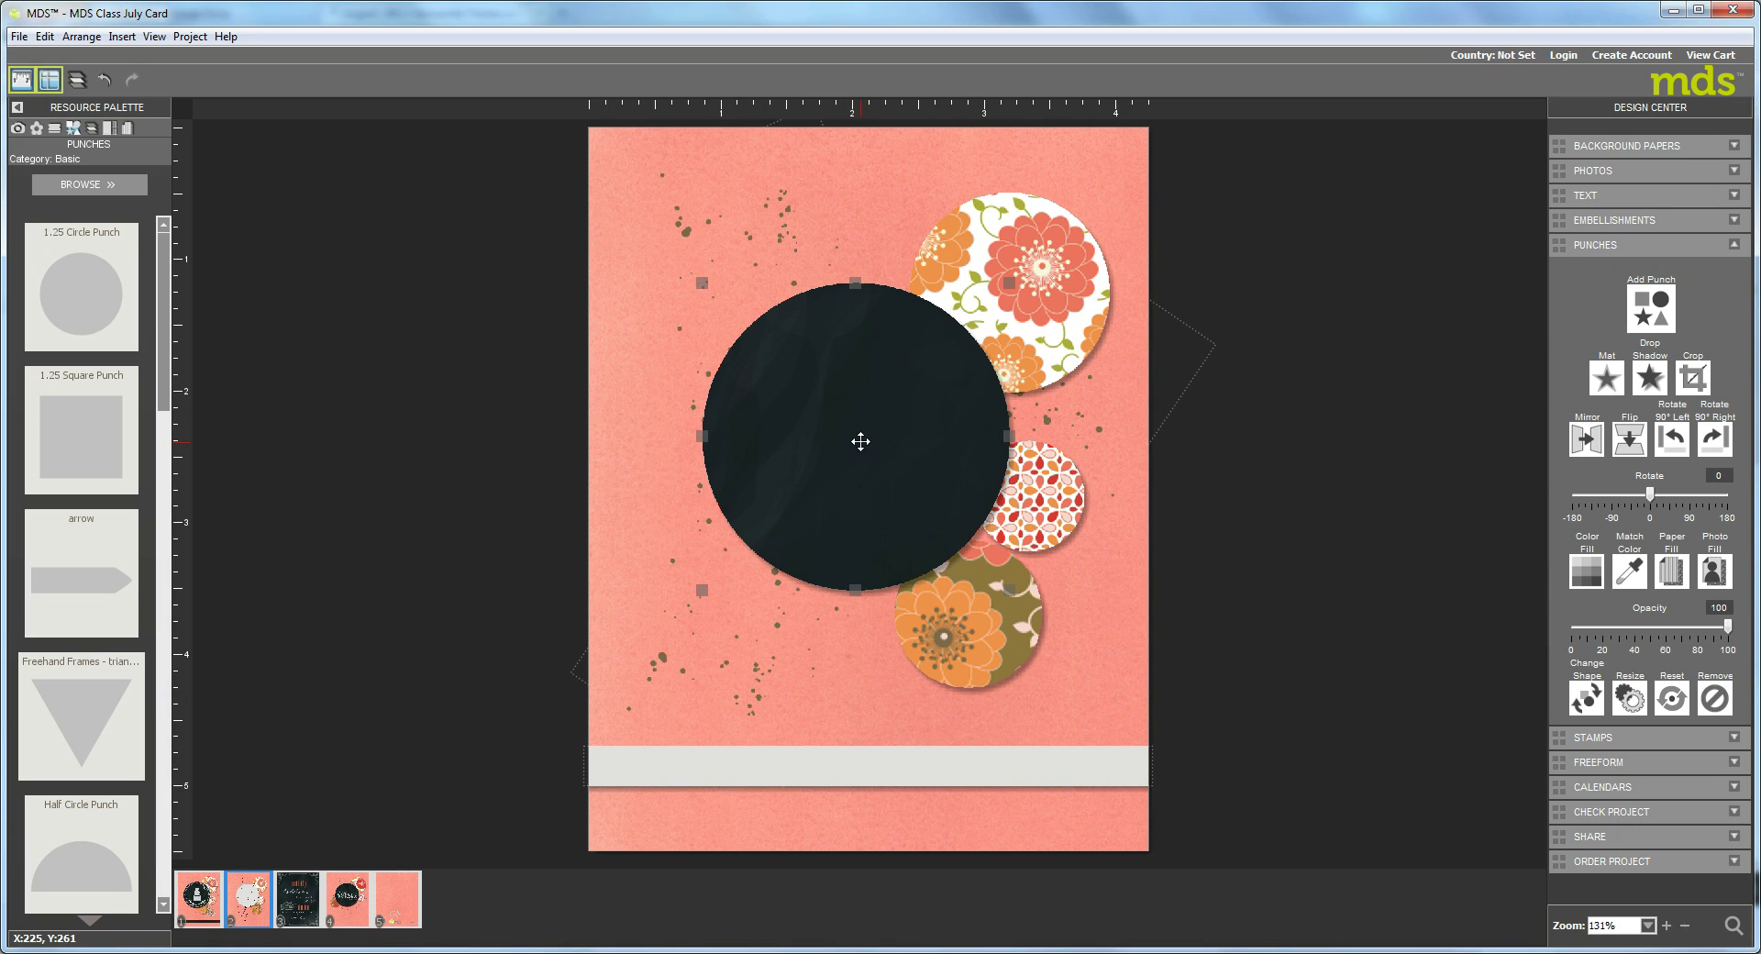
Scale down the chalkboard paper image inside the large circle by two zoom levels so more of its texture shows.
double_click(860, 441)
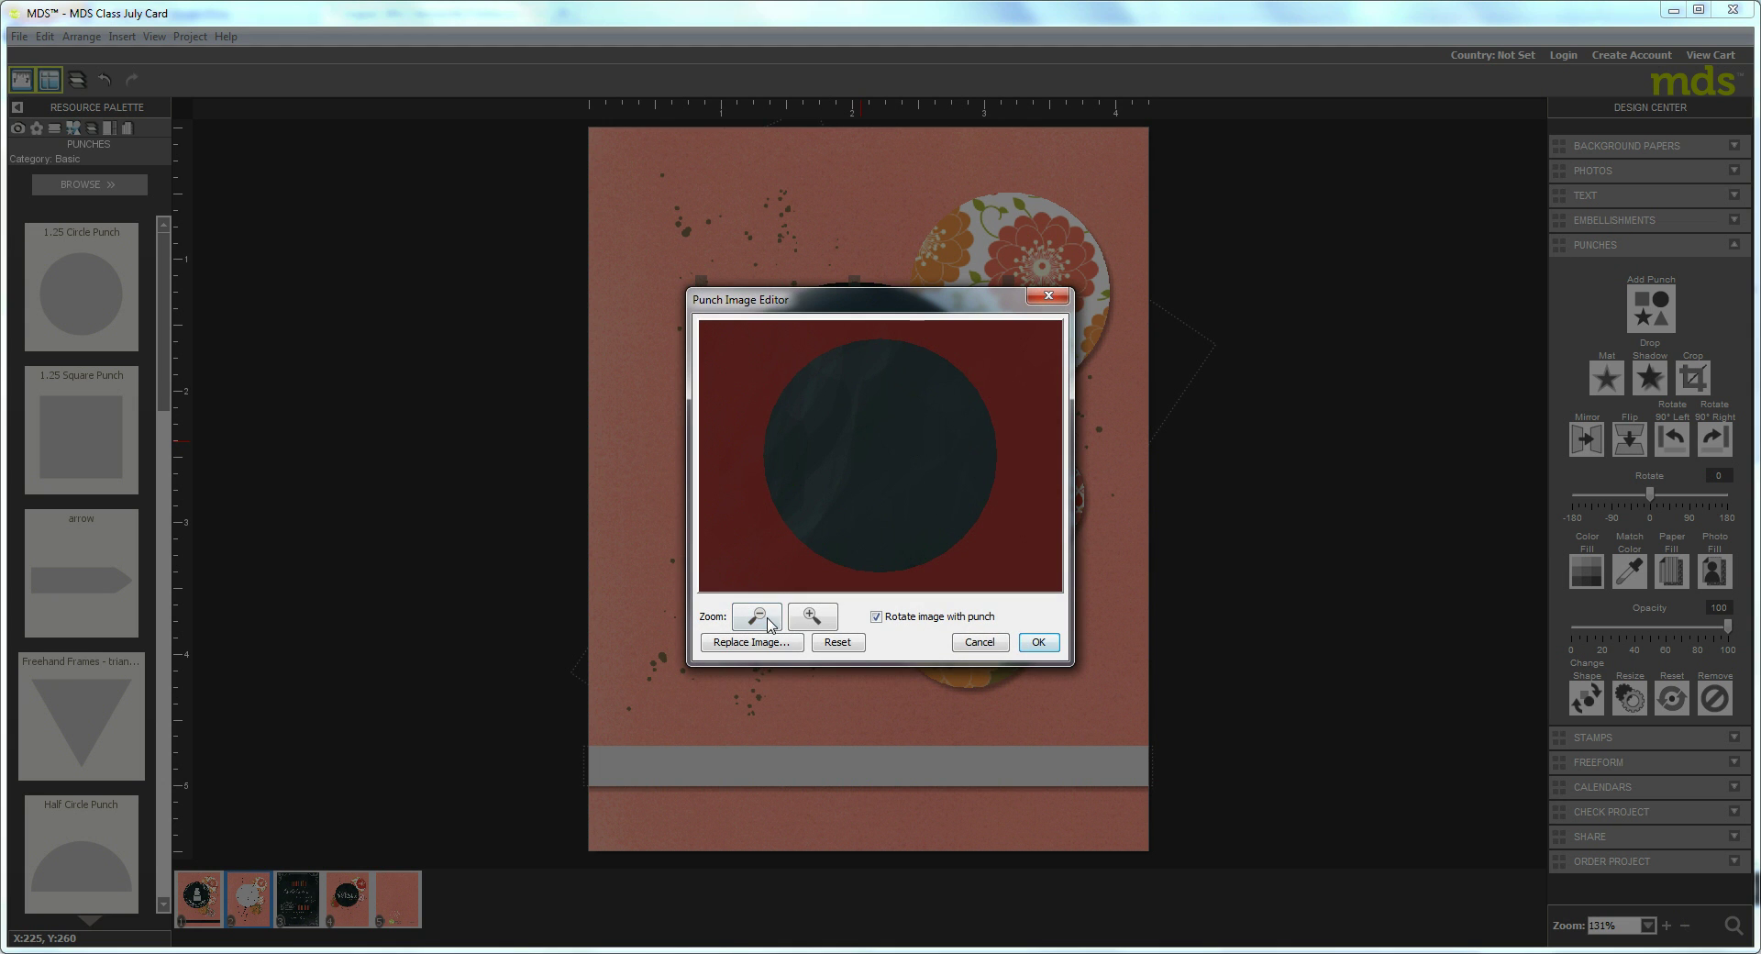
click(757, 617)
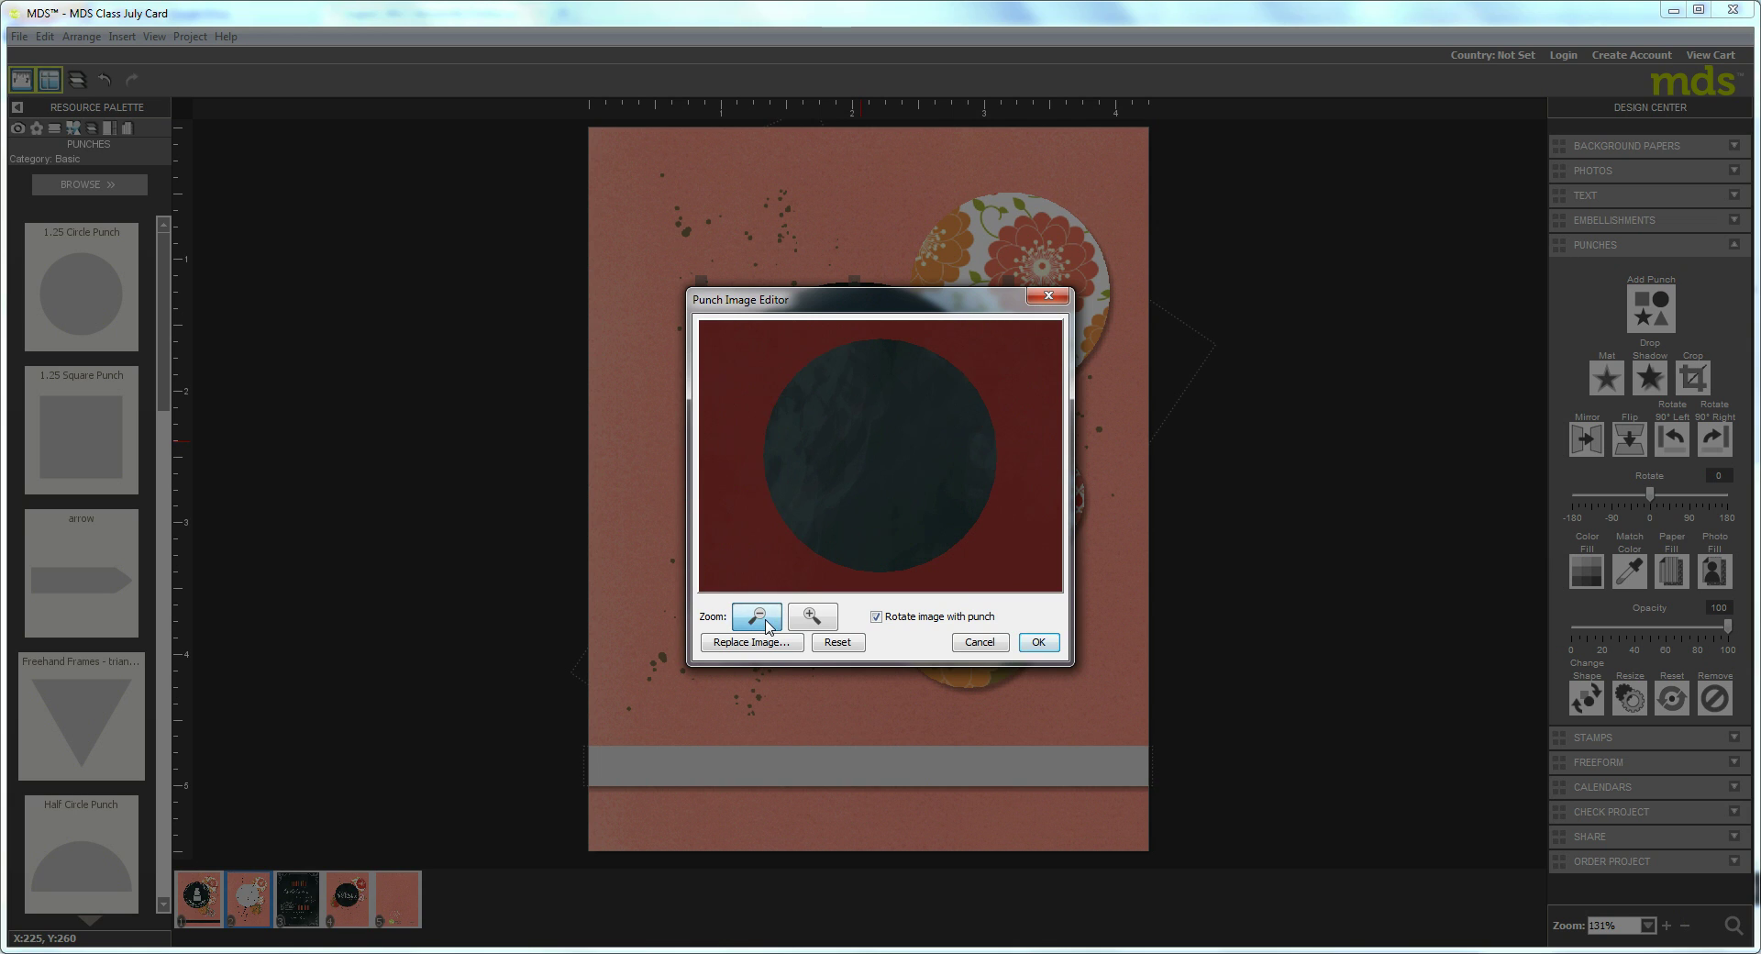
click(767, 624)
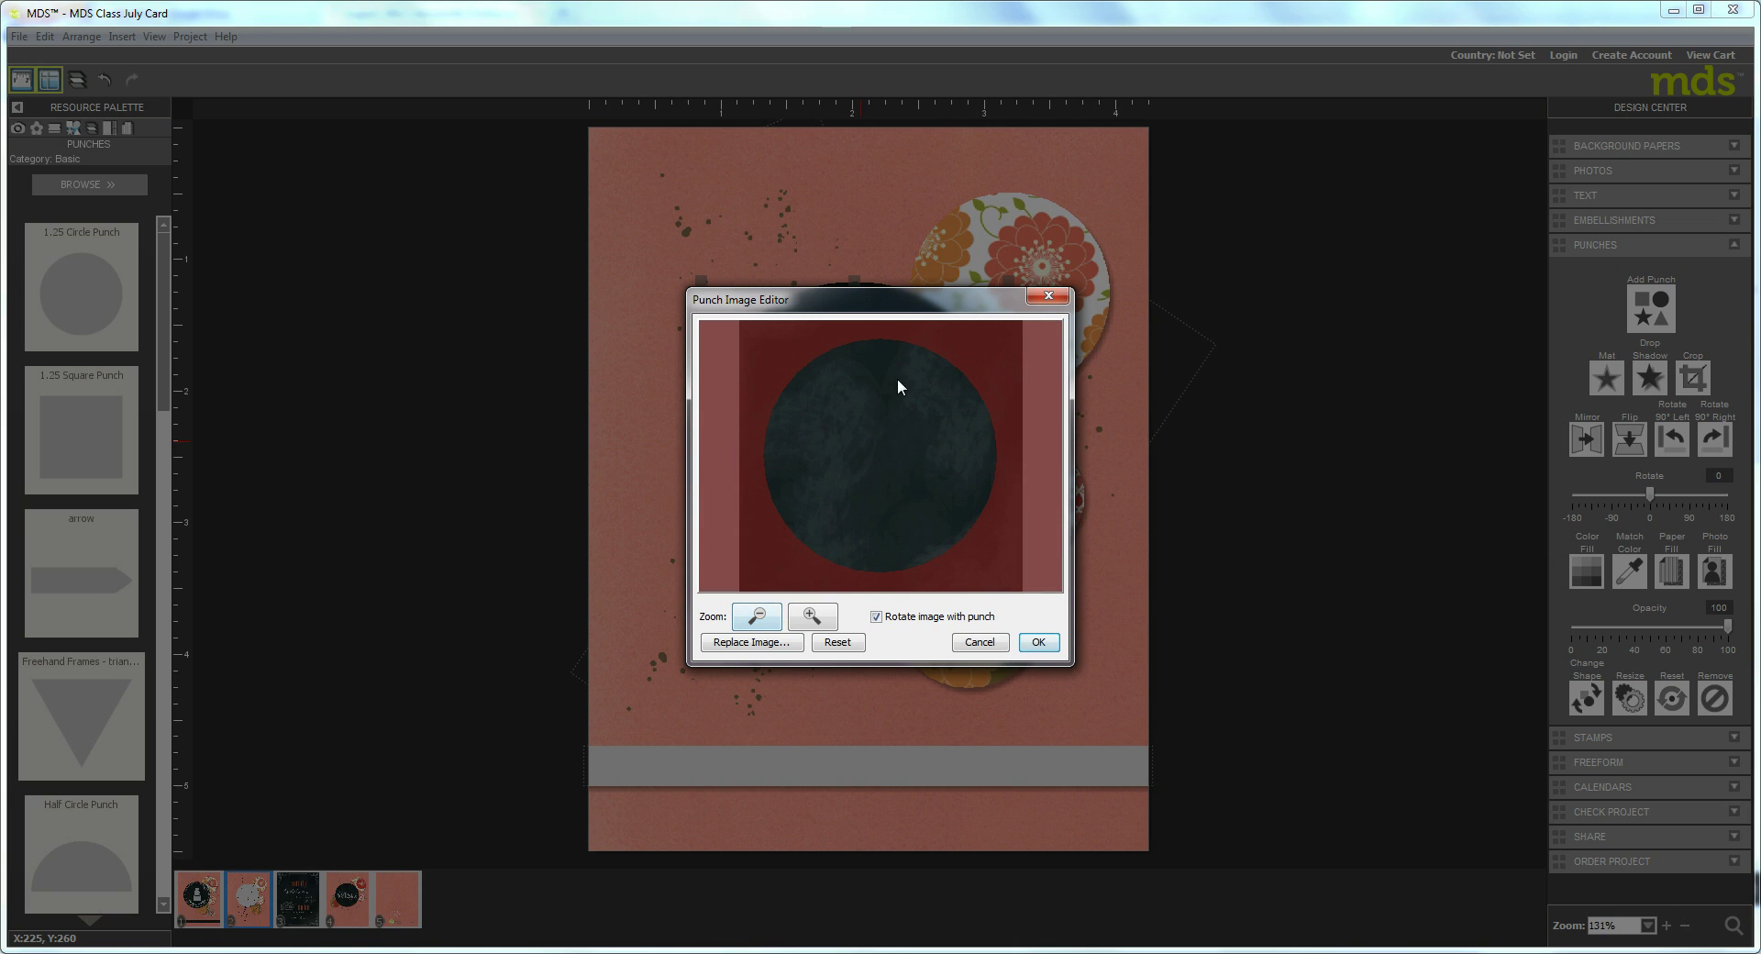
click(1033, 642)
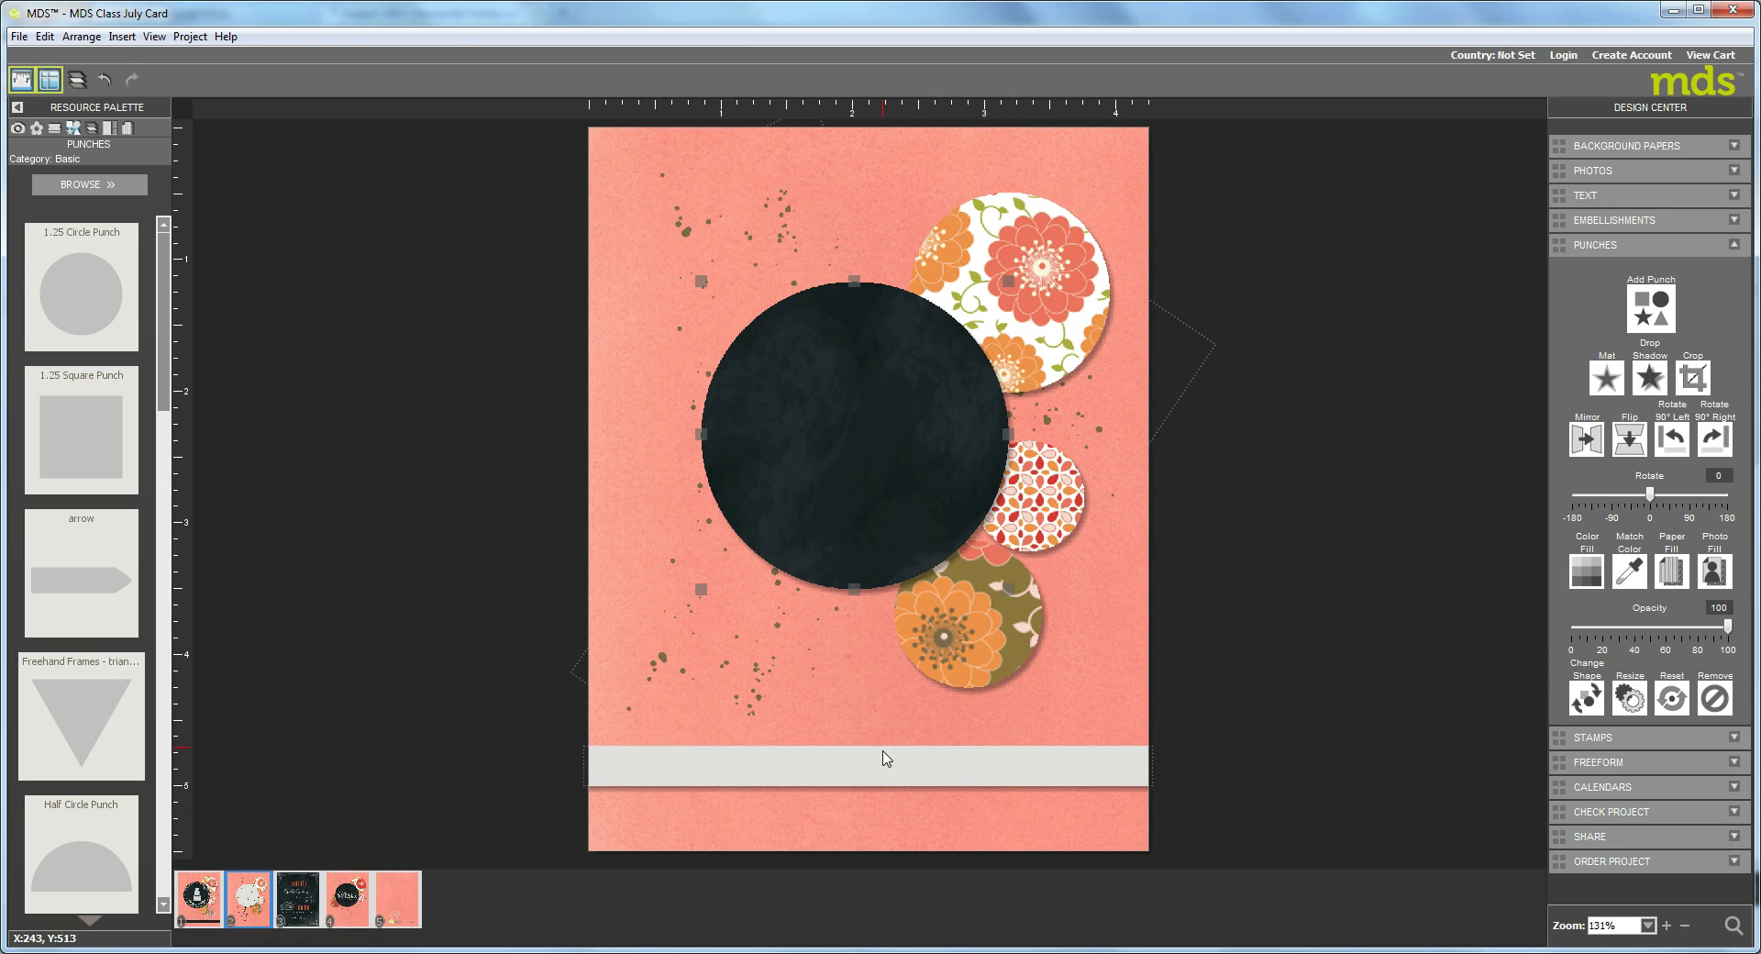
Fill the gray horizontal strip near the card's lower edge with the dark Back to School - 3 paper.
click(884, 758)
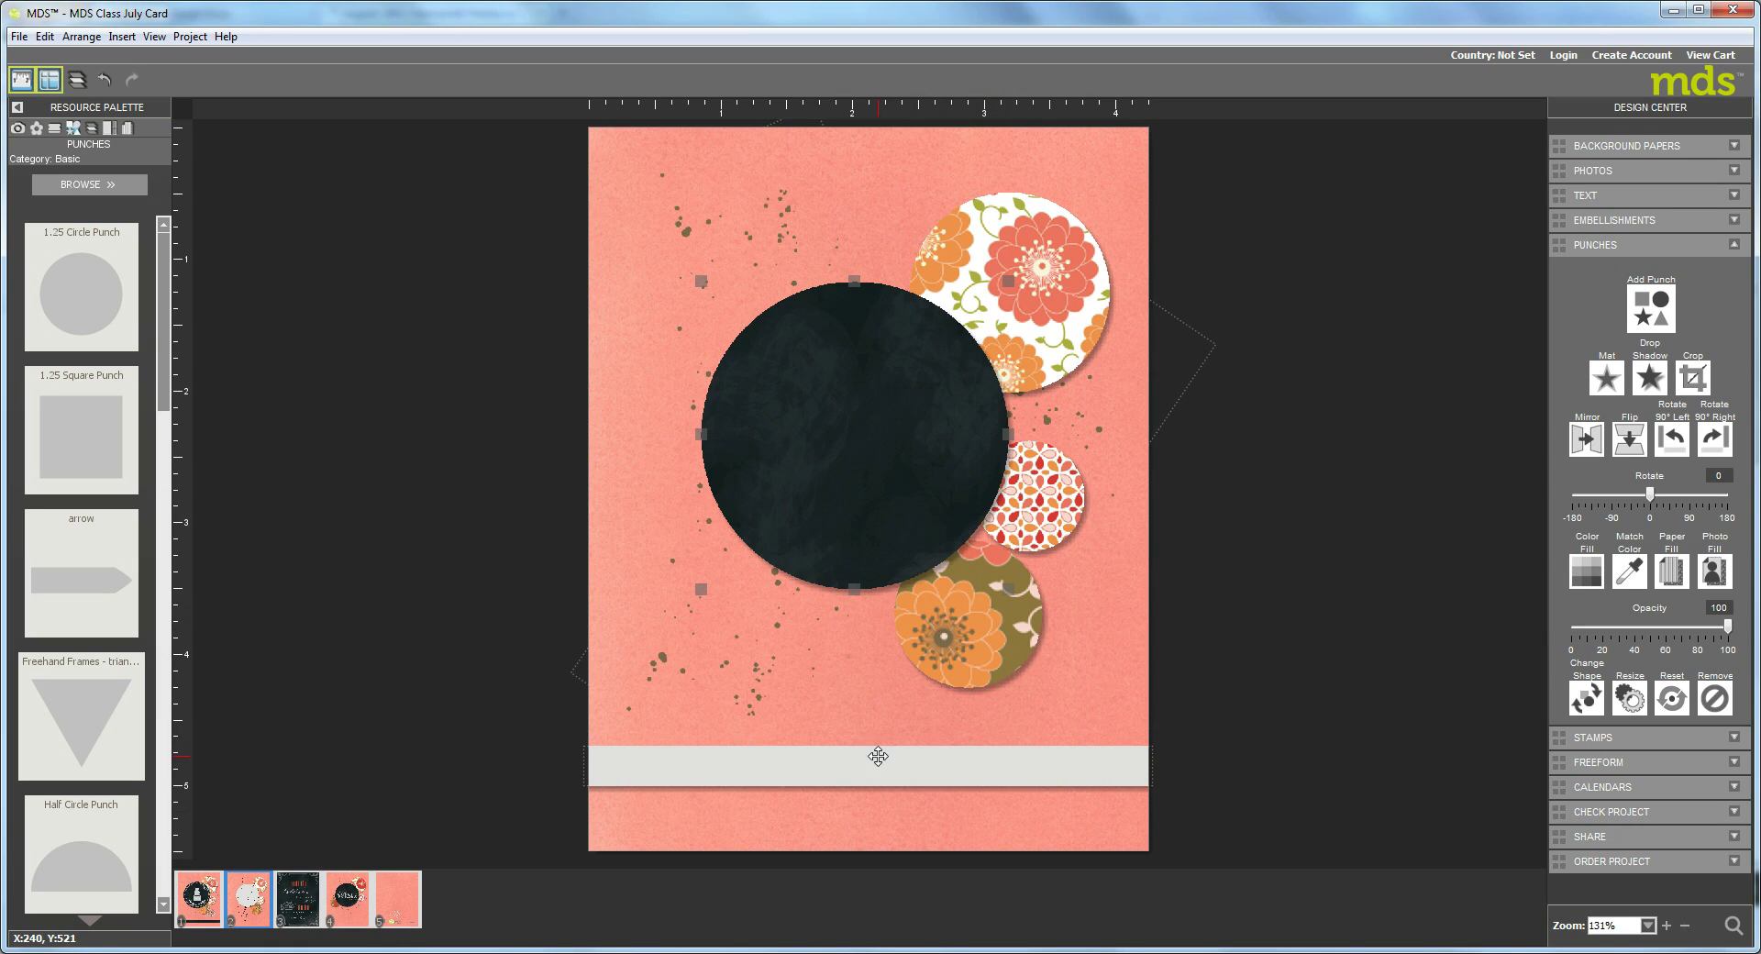
click(1671, 571)
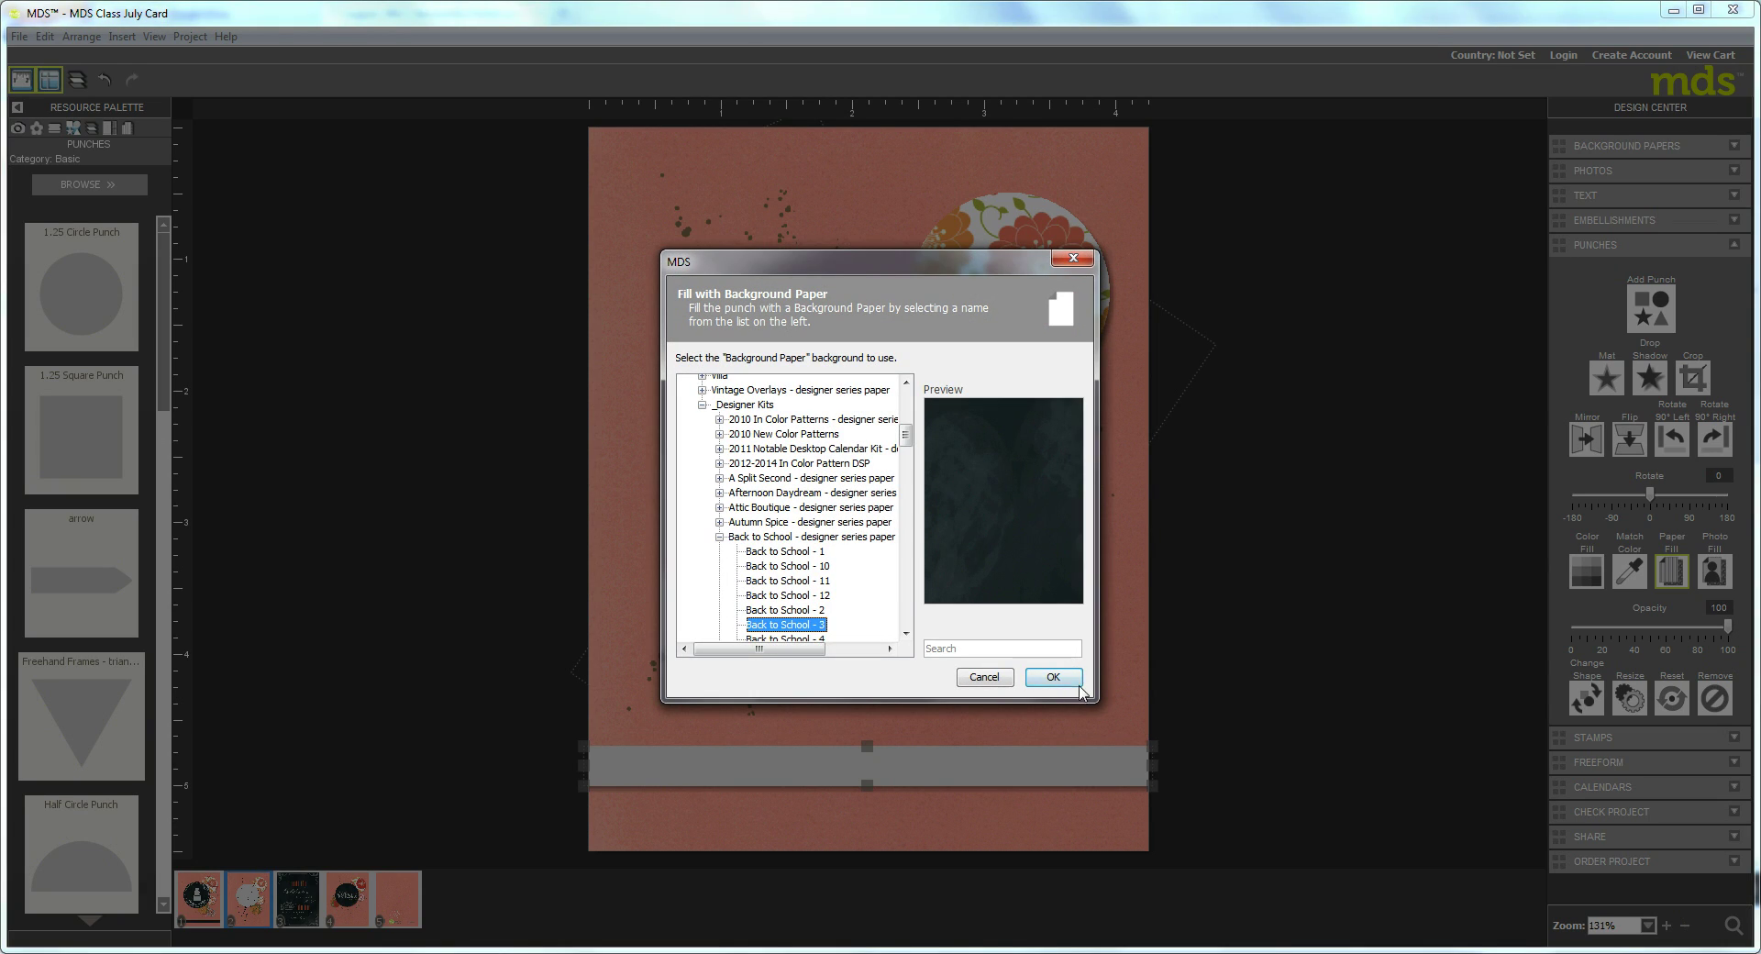
click(1055, 675)
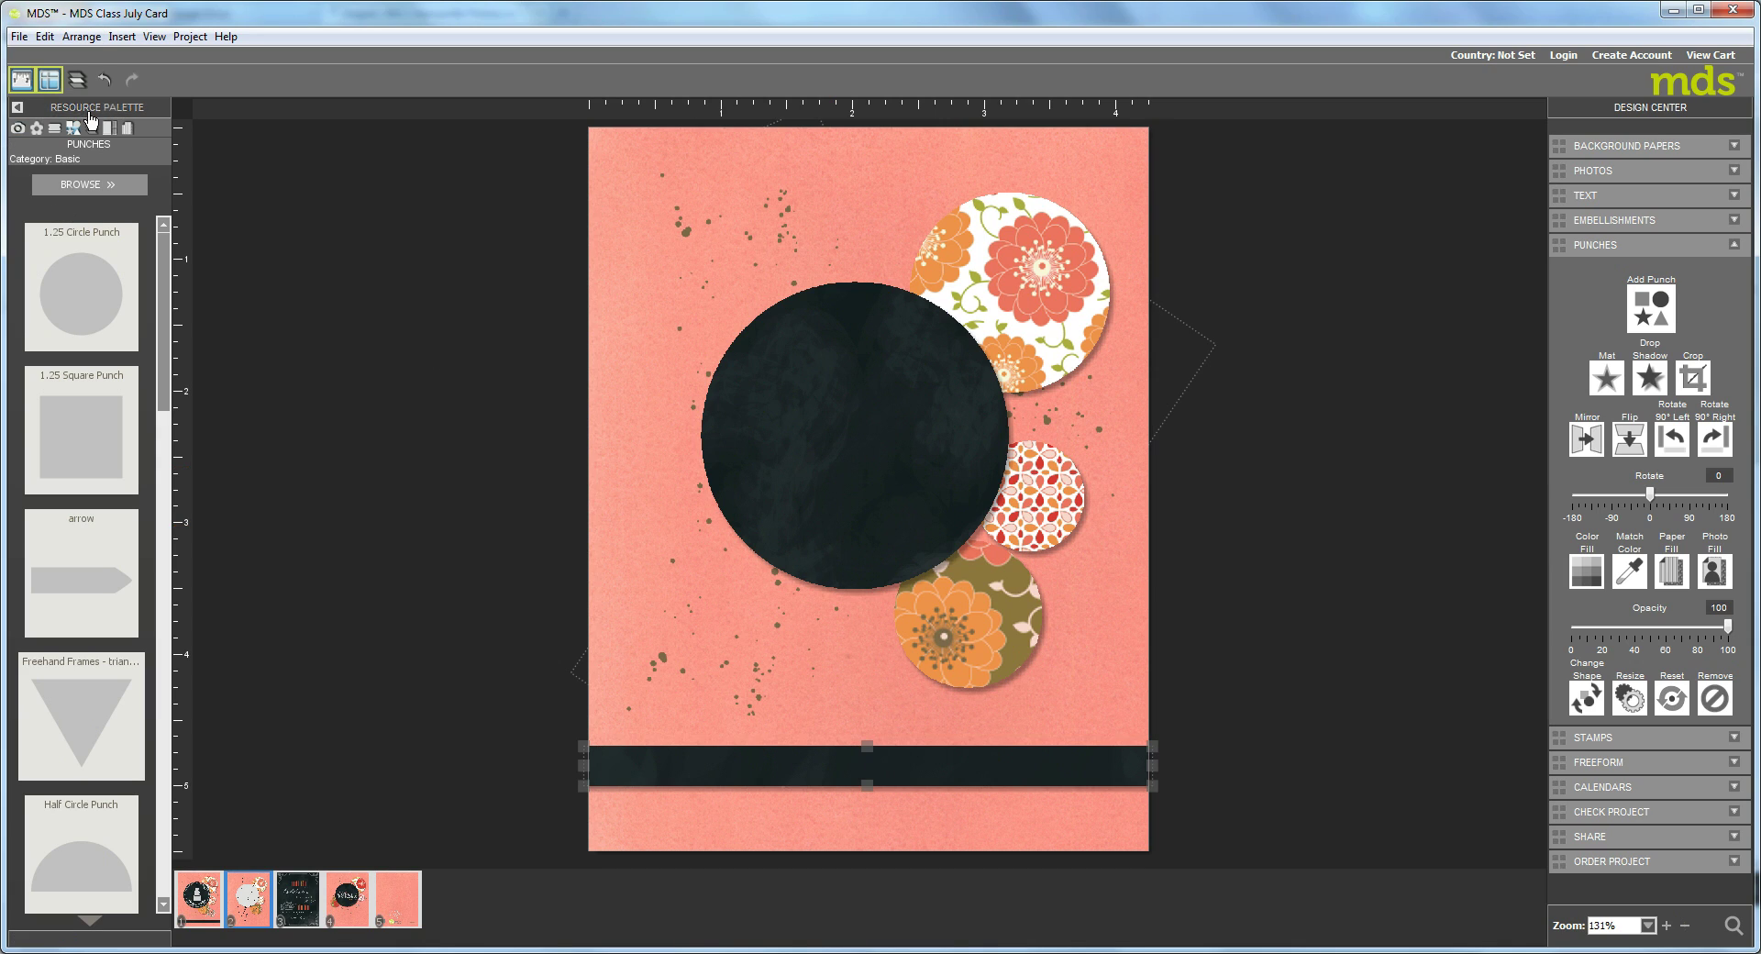
Load the Hodgepodge Hardware category of embellishments into the resource palette.
click(35, 129)
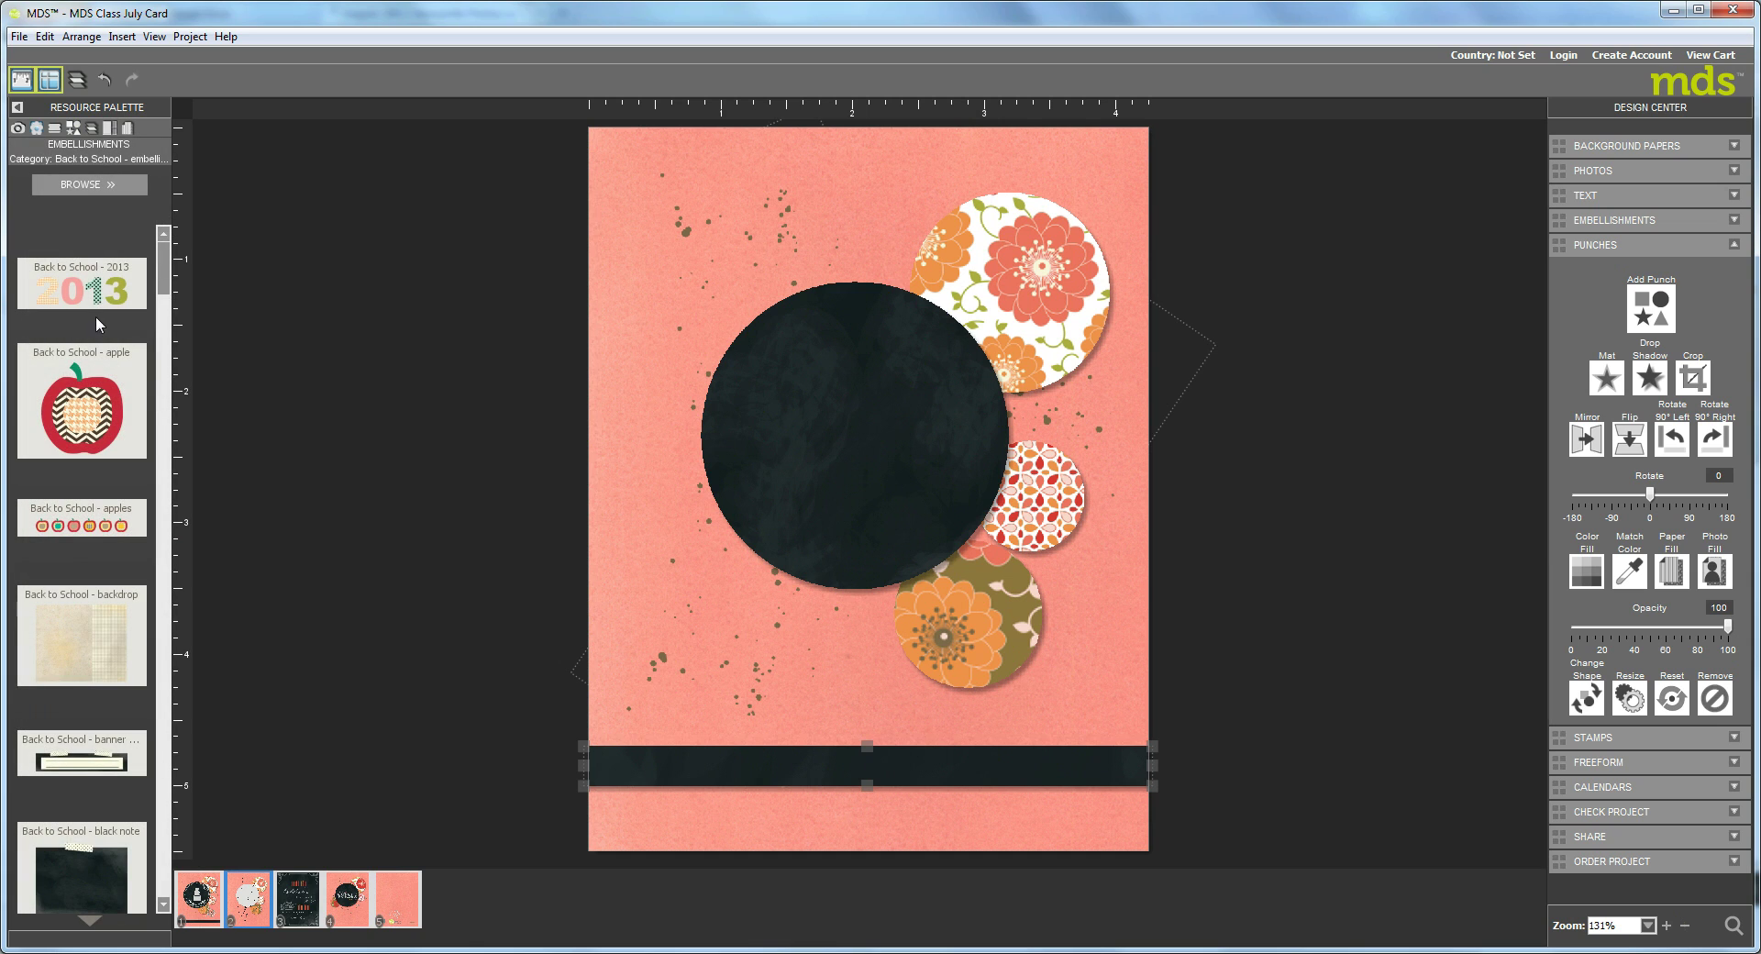
click(90, 185)
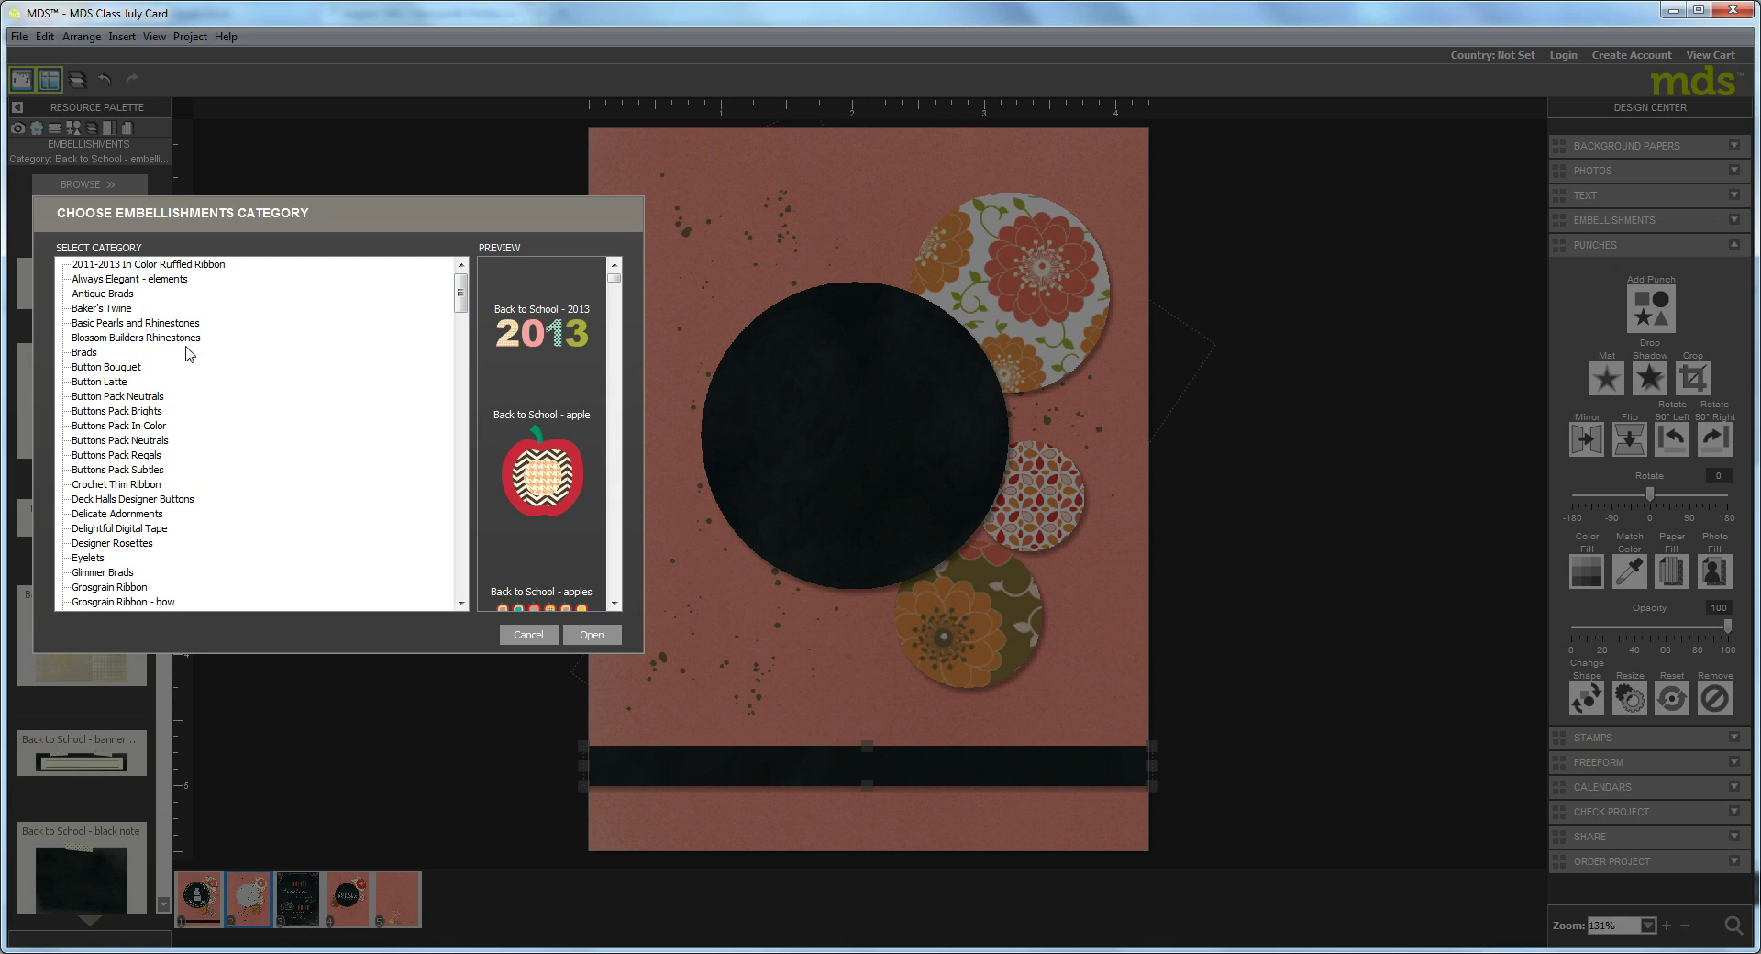
scroll(463, 591, down, 8)
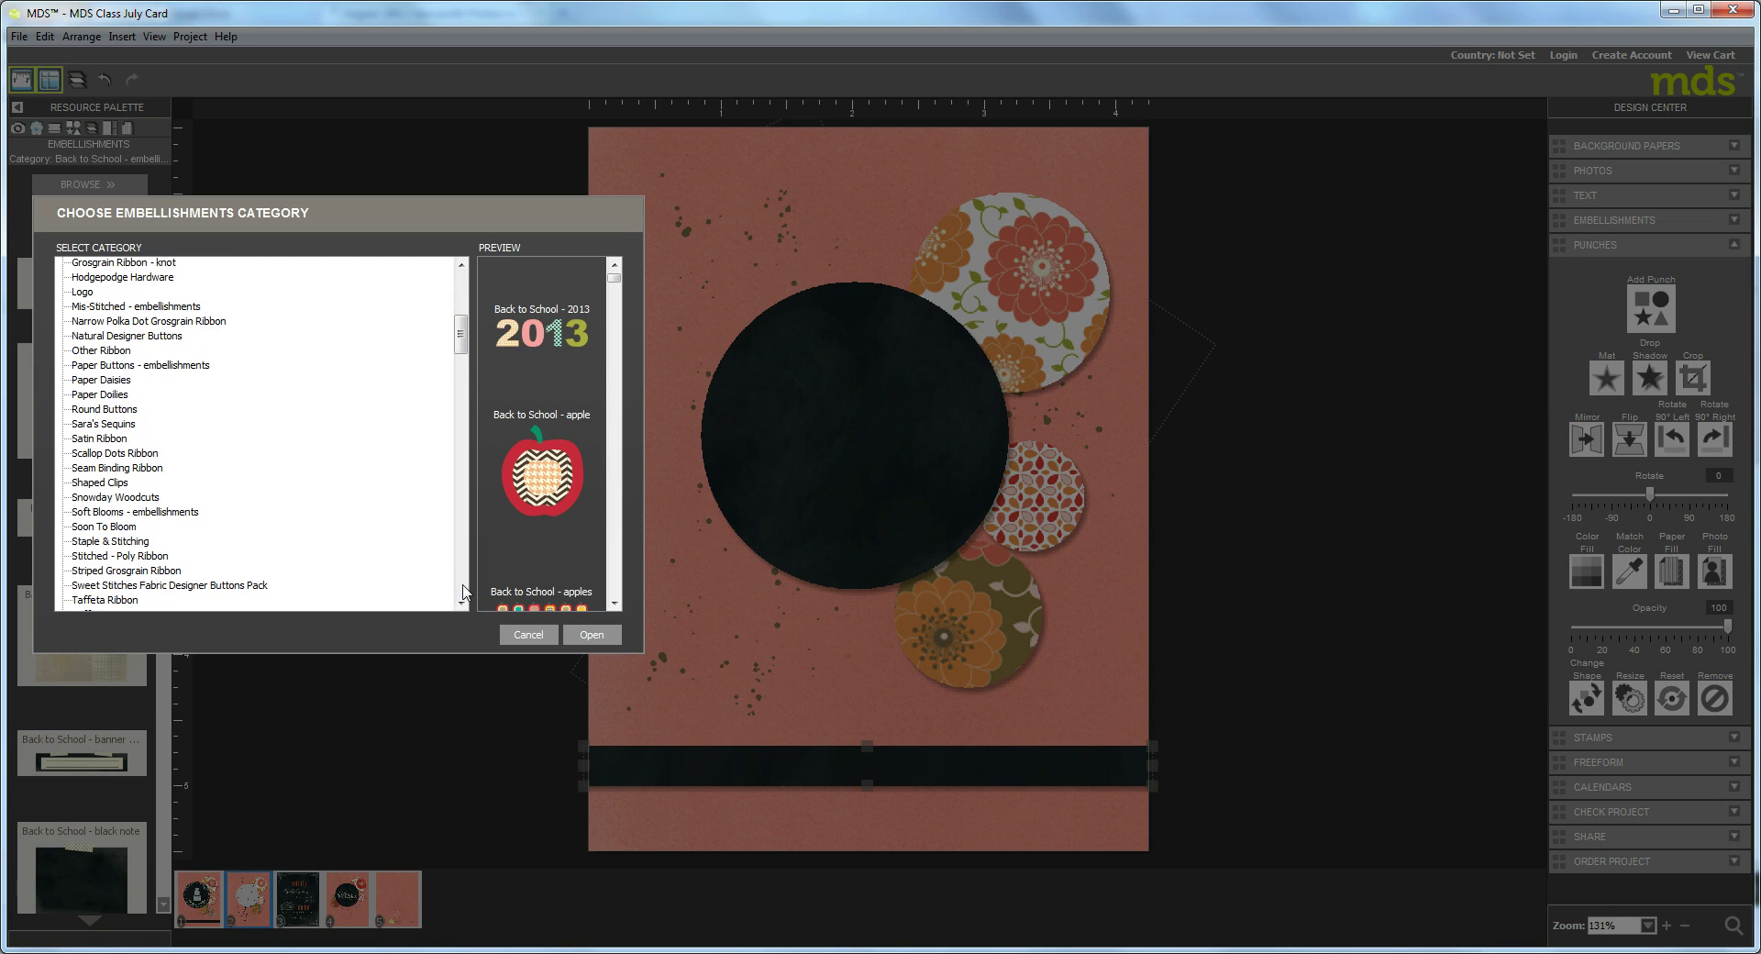
click(138, 277)
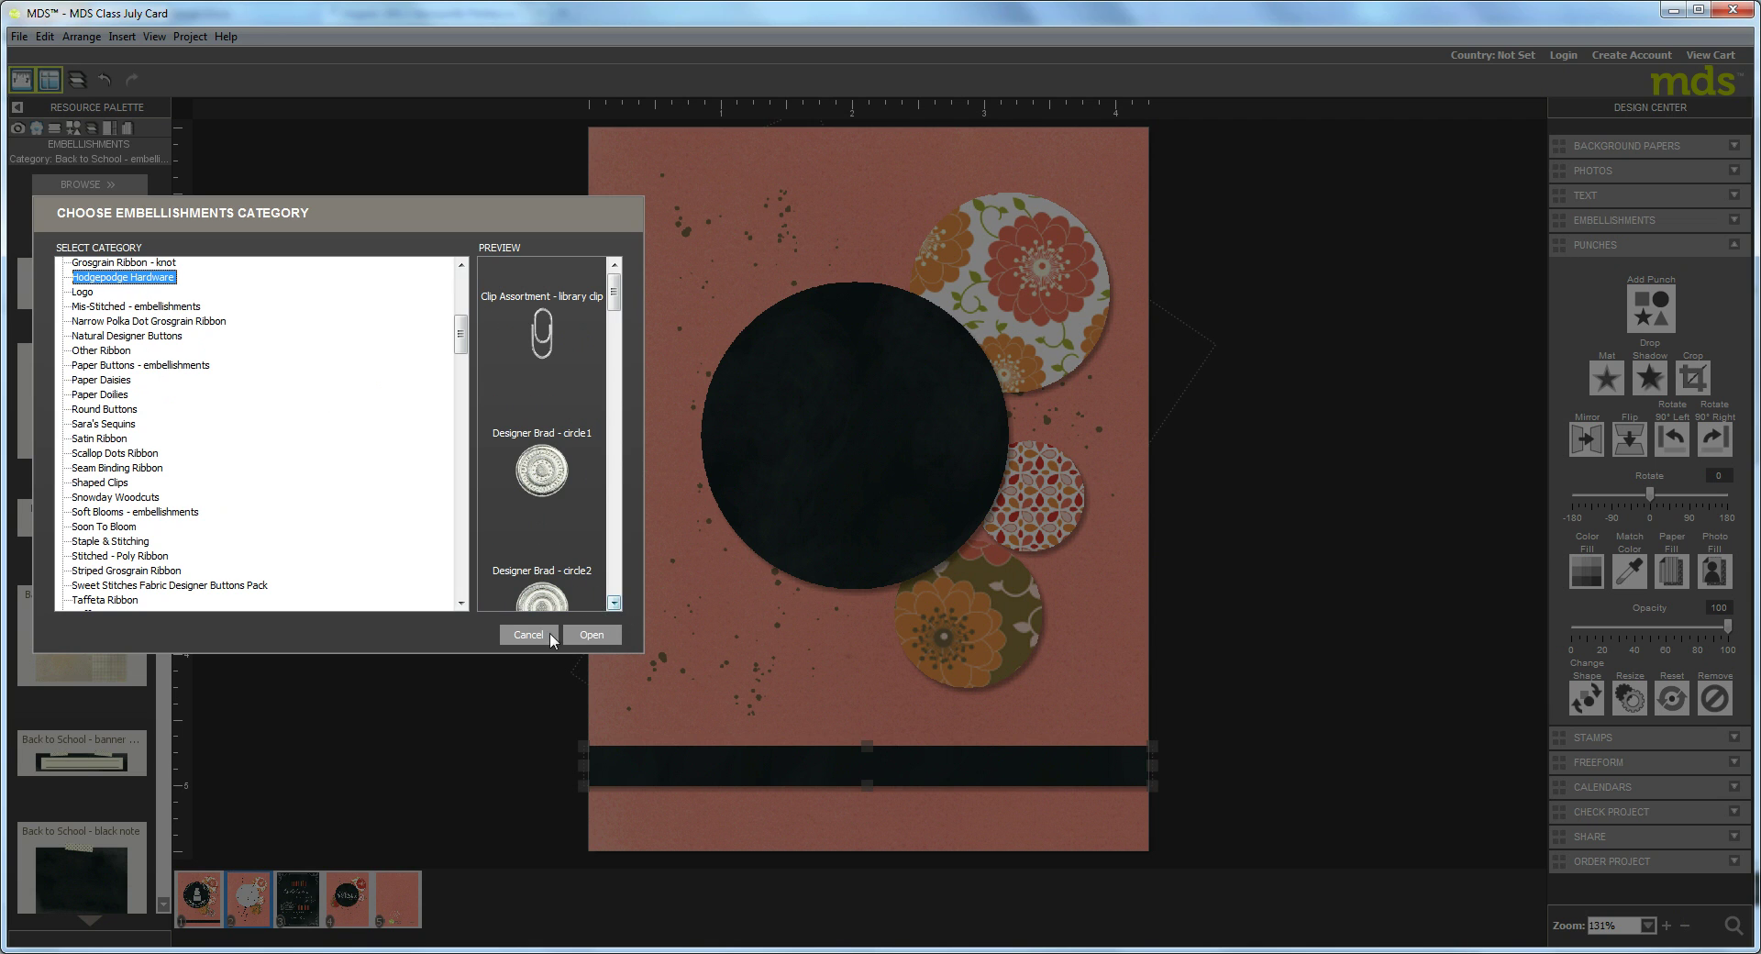
click(613, 634)
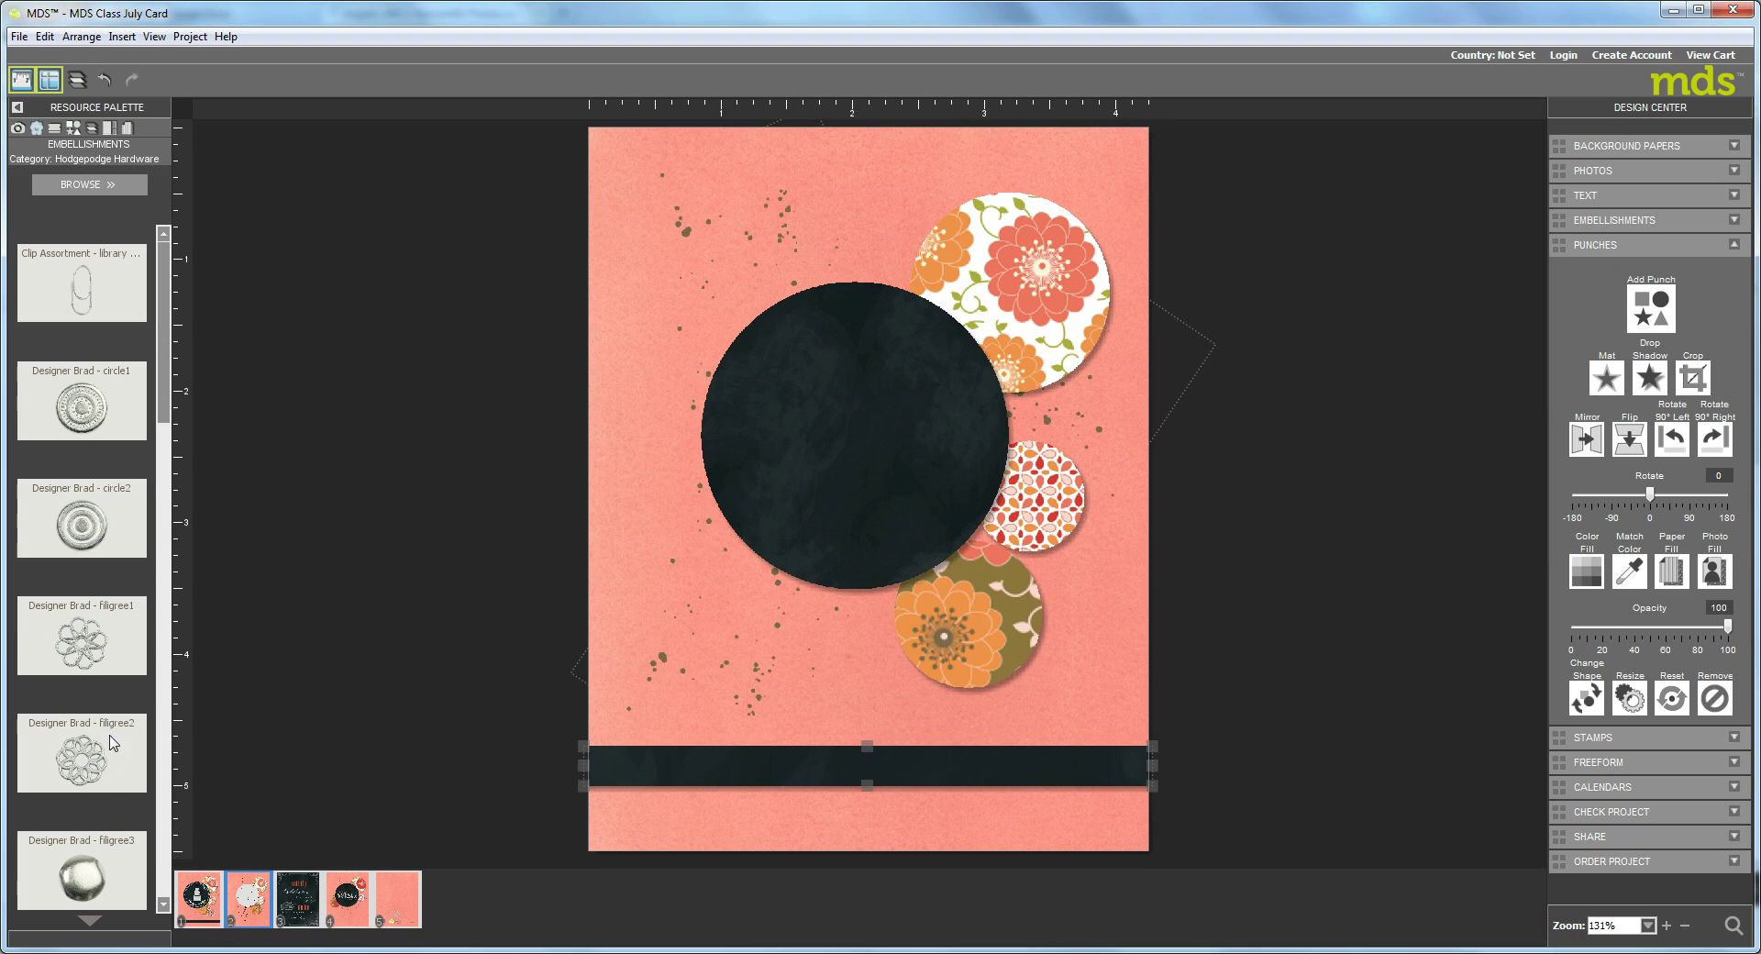
Add the Designer Brad - filigree2, enlarge it to about 99 by 99 pixels and overlap it on the lowest circle's lower-right edge.
drag(84, 775, 1060, 667)
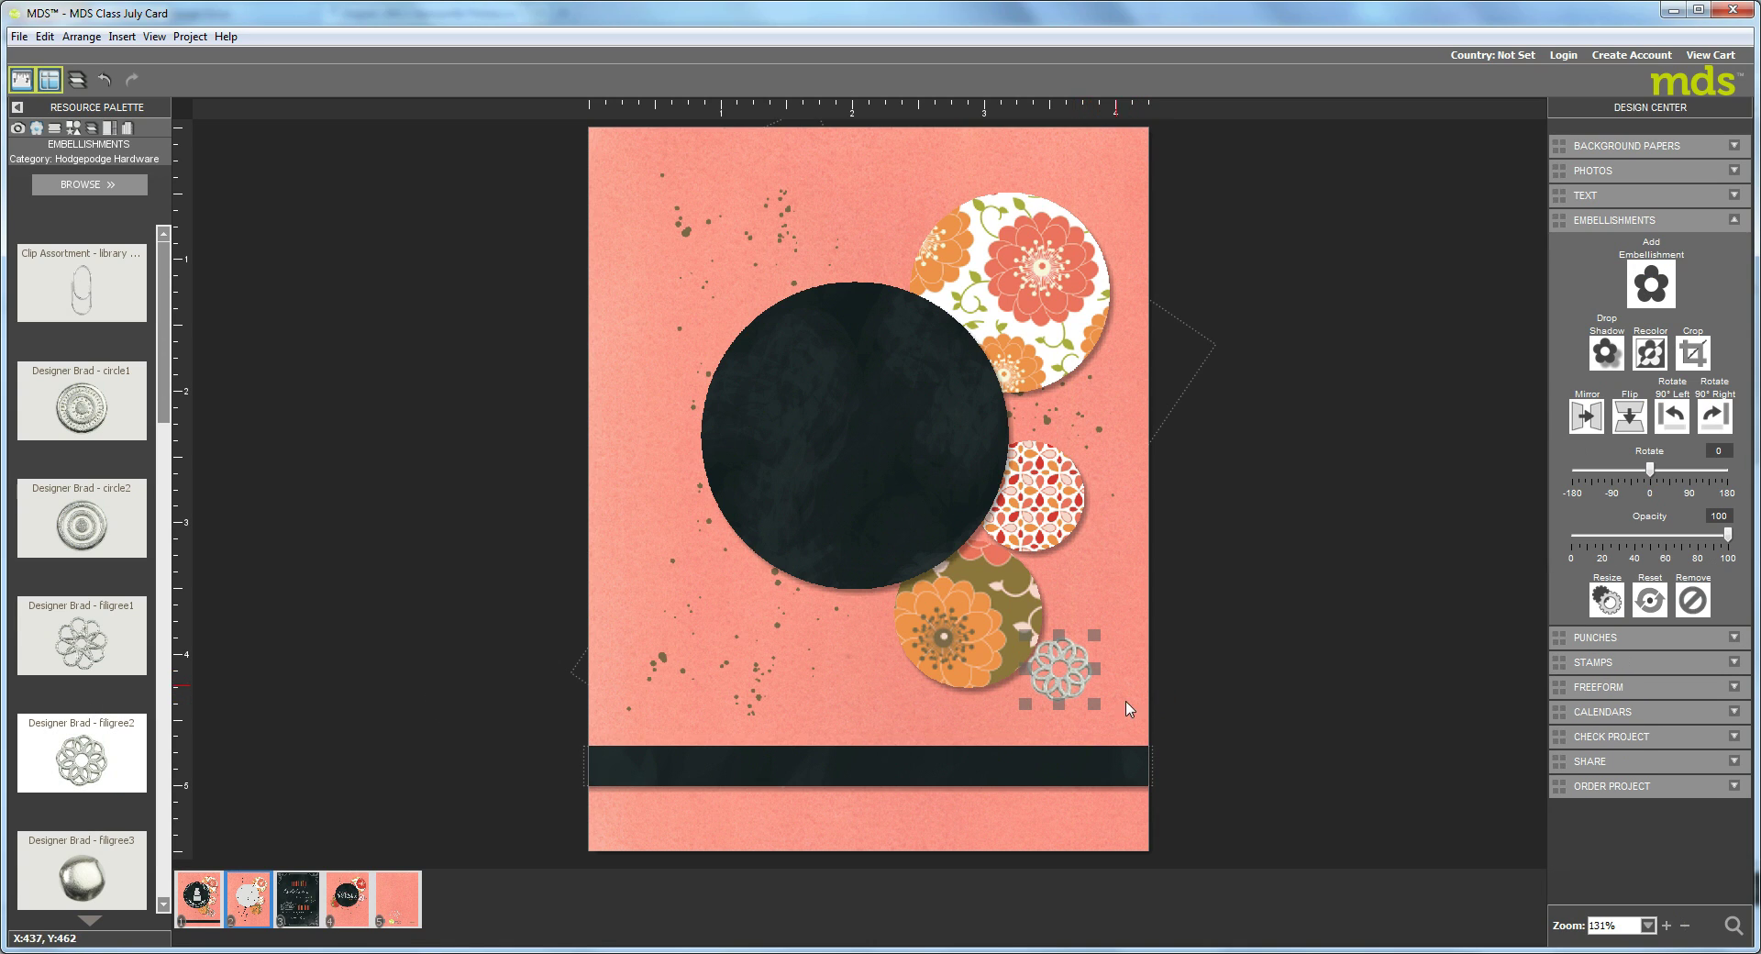
drag(1093, 635, 1115, 608)
click(1038, 513)
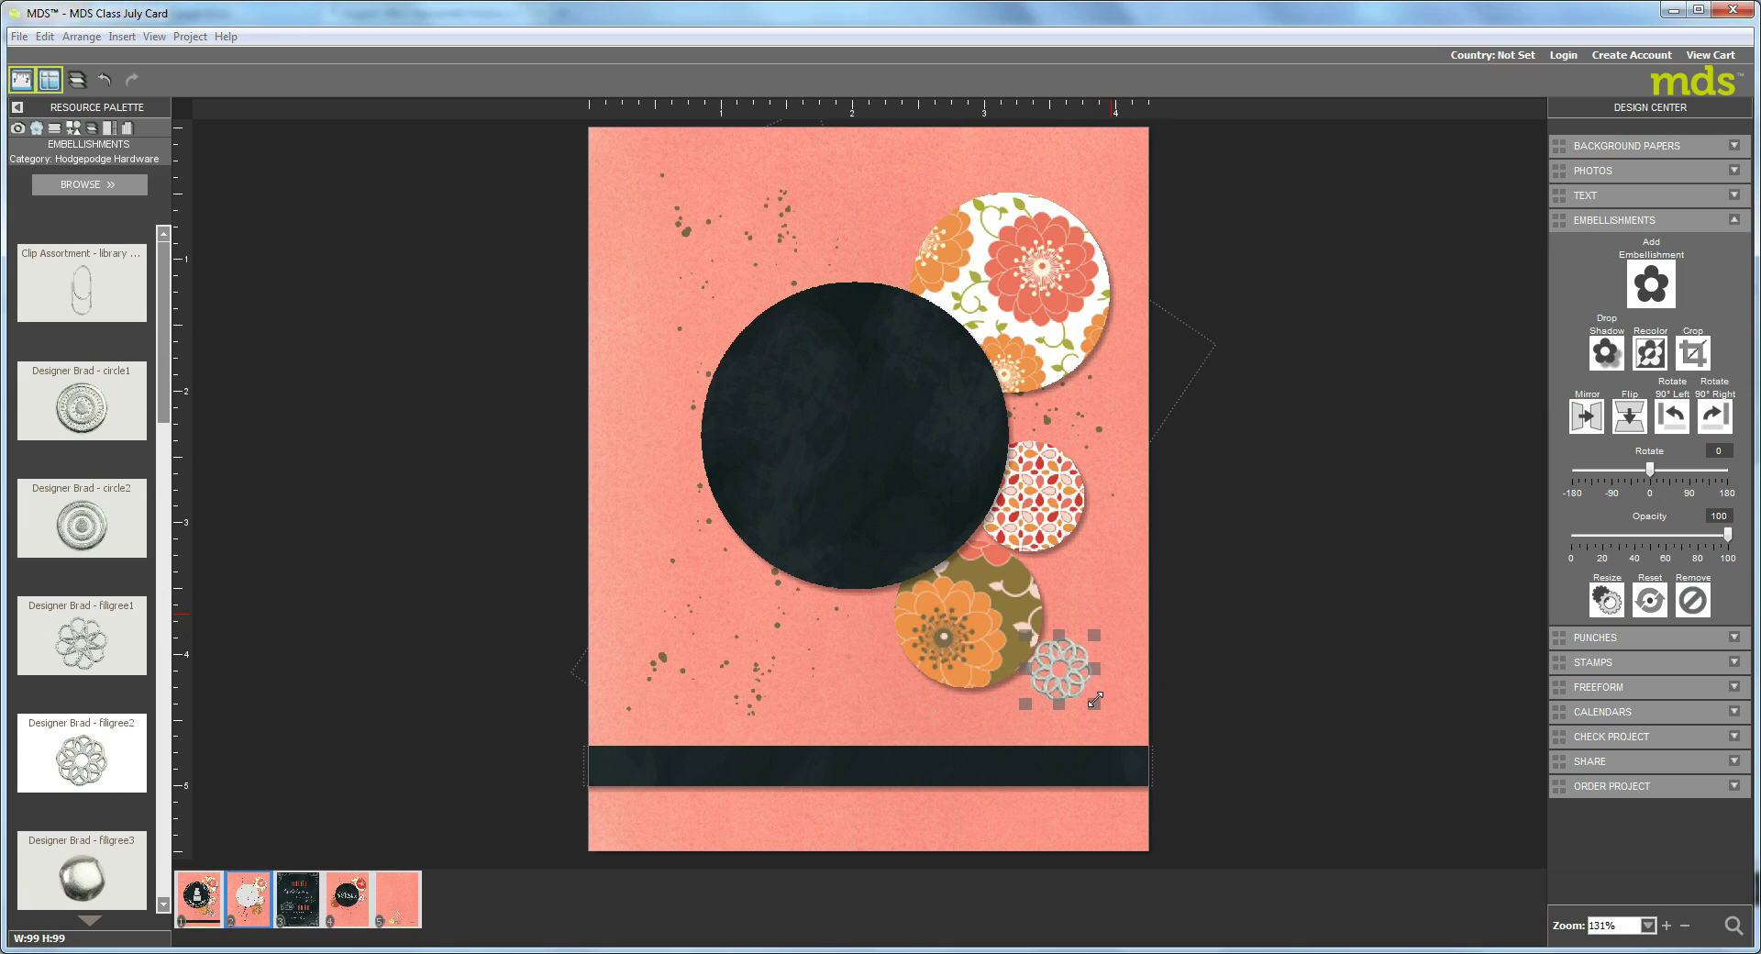
drag(1069, 677, 1053, 682)
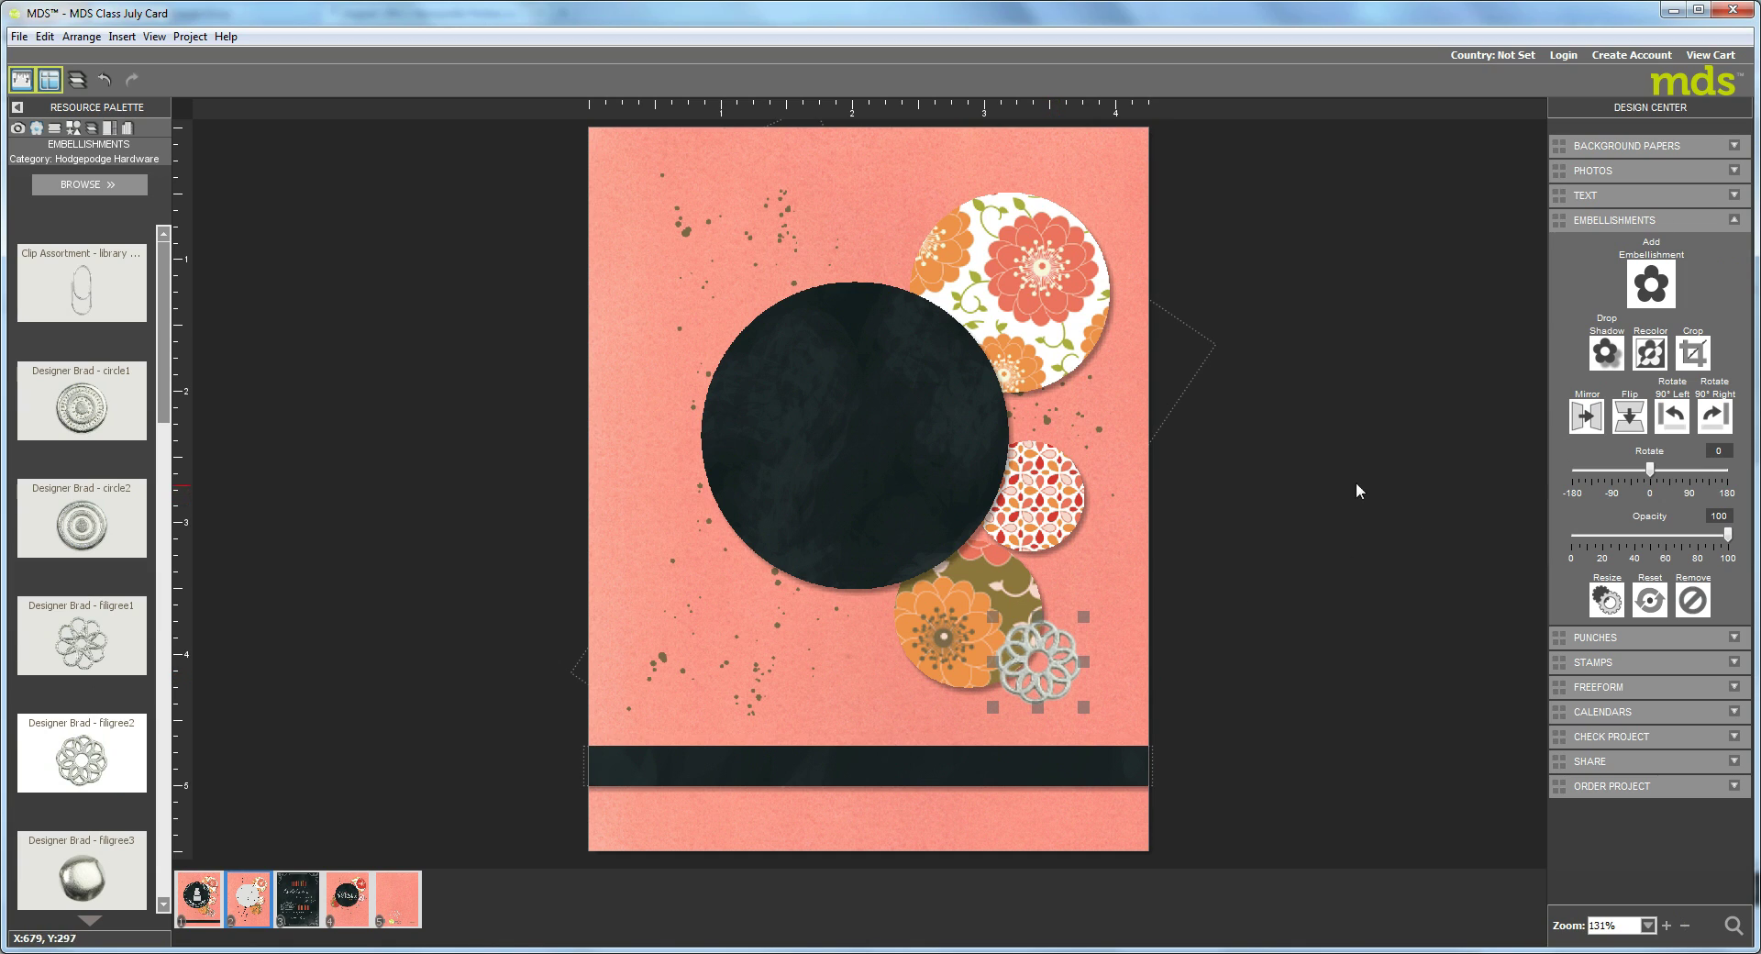
Enable the filigree brad's drop shadow and enlarge the brad slightly to about 106 by 106 pixels, accepting the larger size.
click(1605, 353)
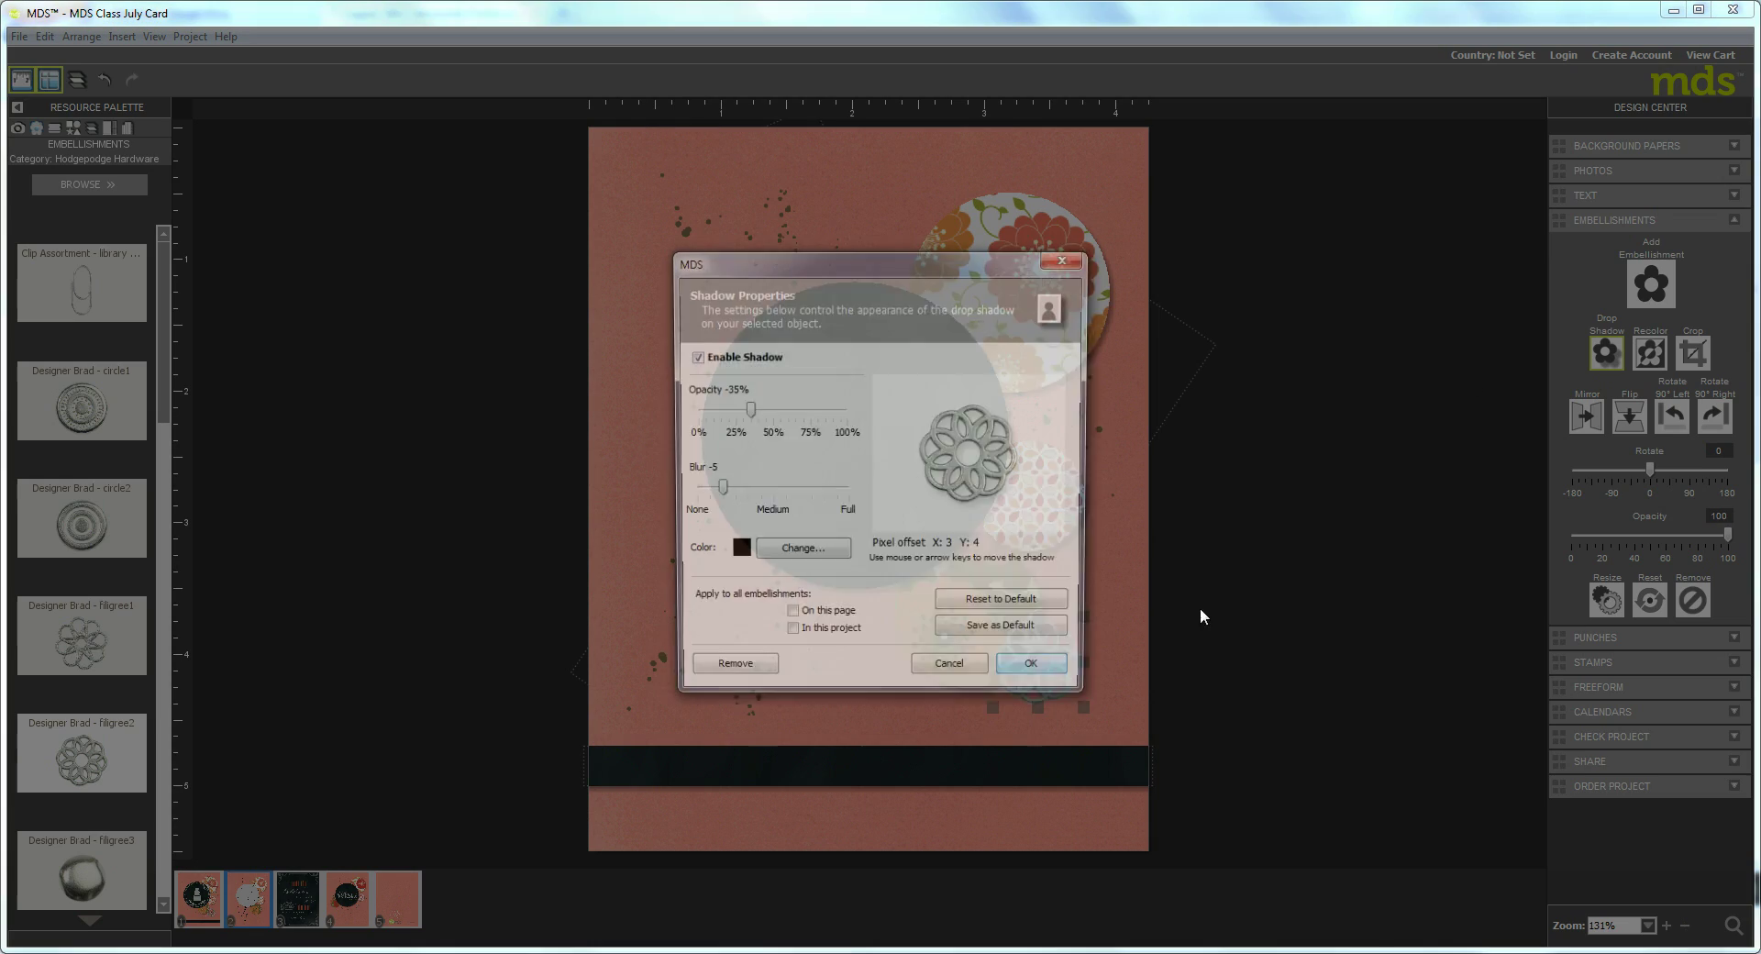
click(1053, 675)
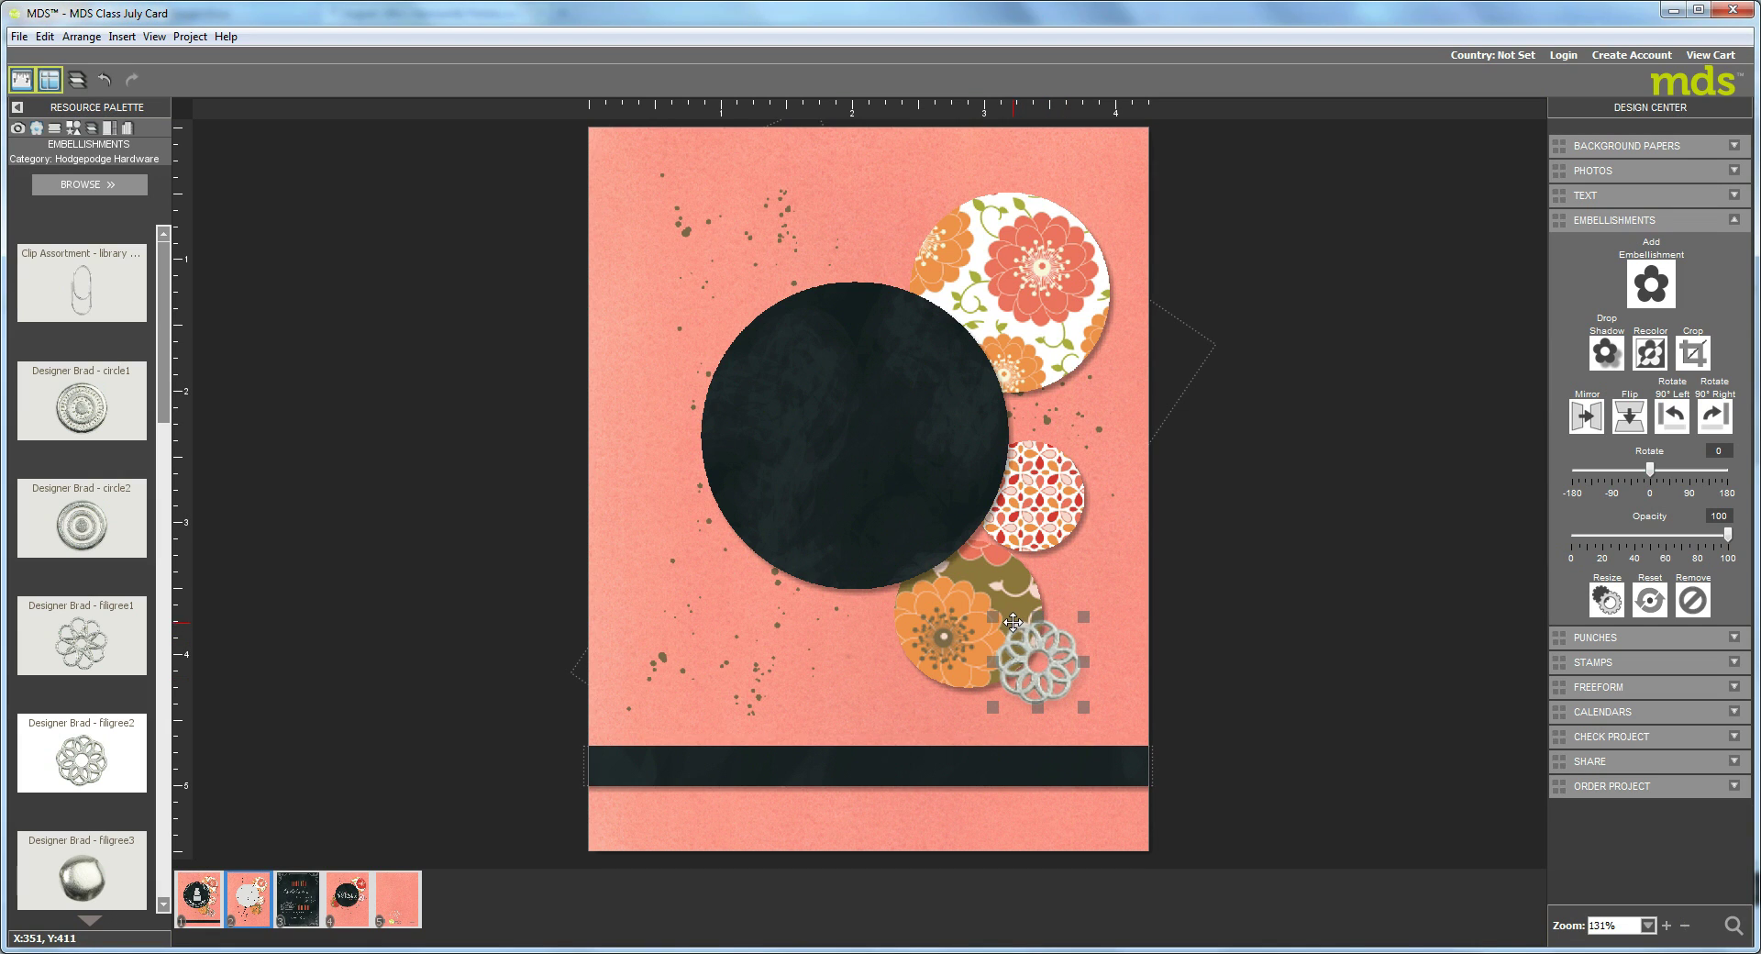
drag(996, 622, 984, 603)
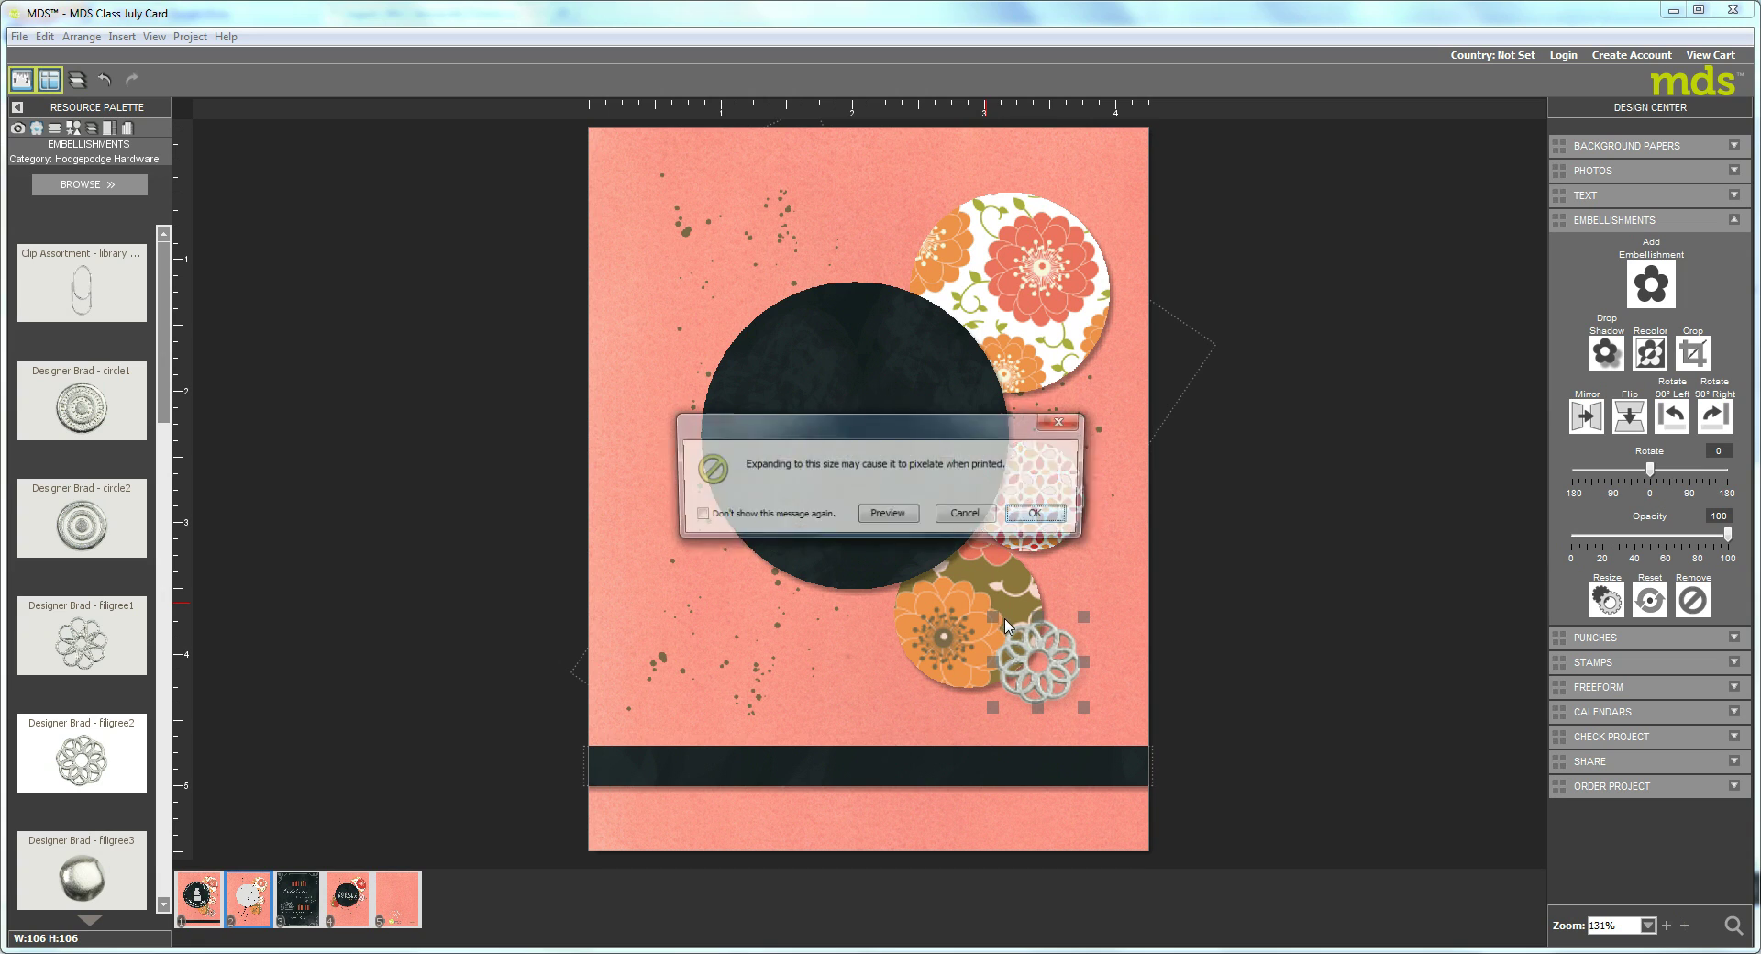
click(1042, 516)
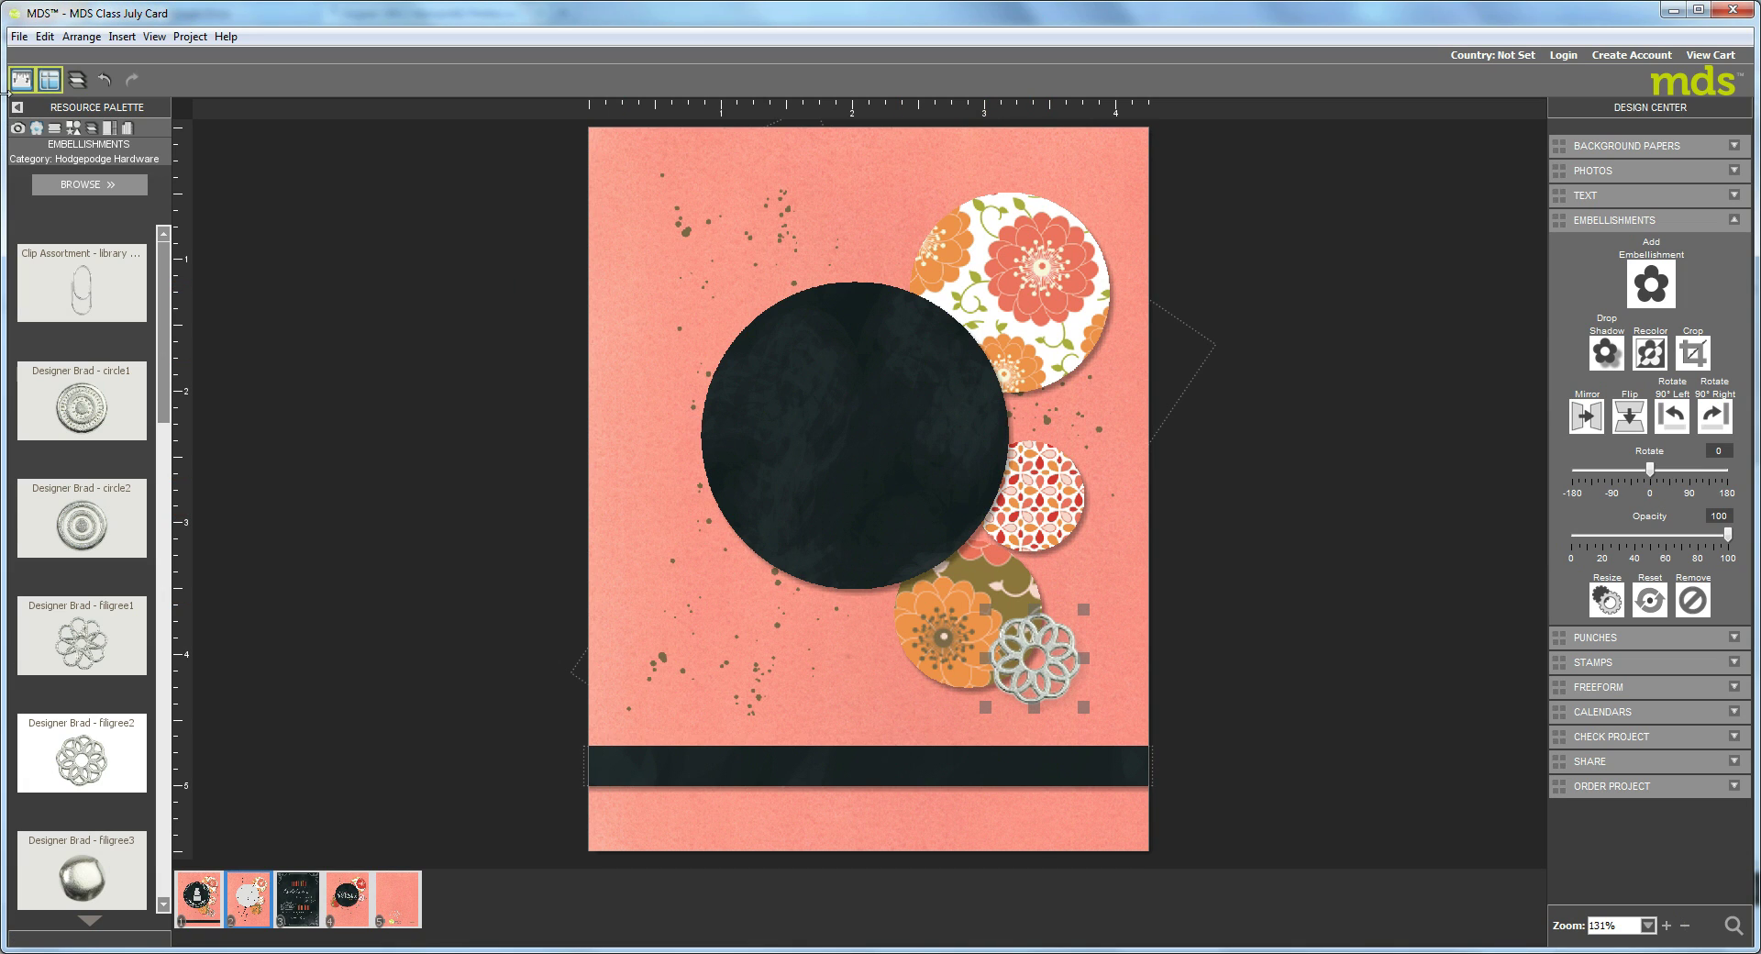
Add a Scallop Circle Punch, shrink it to fit inside the filigree brad and place it over the brad's center.
click(73, 127)
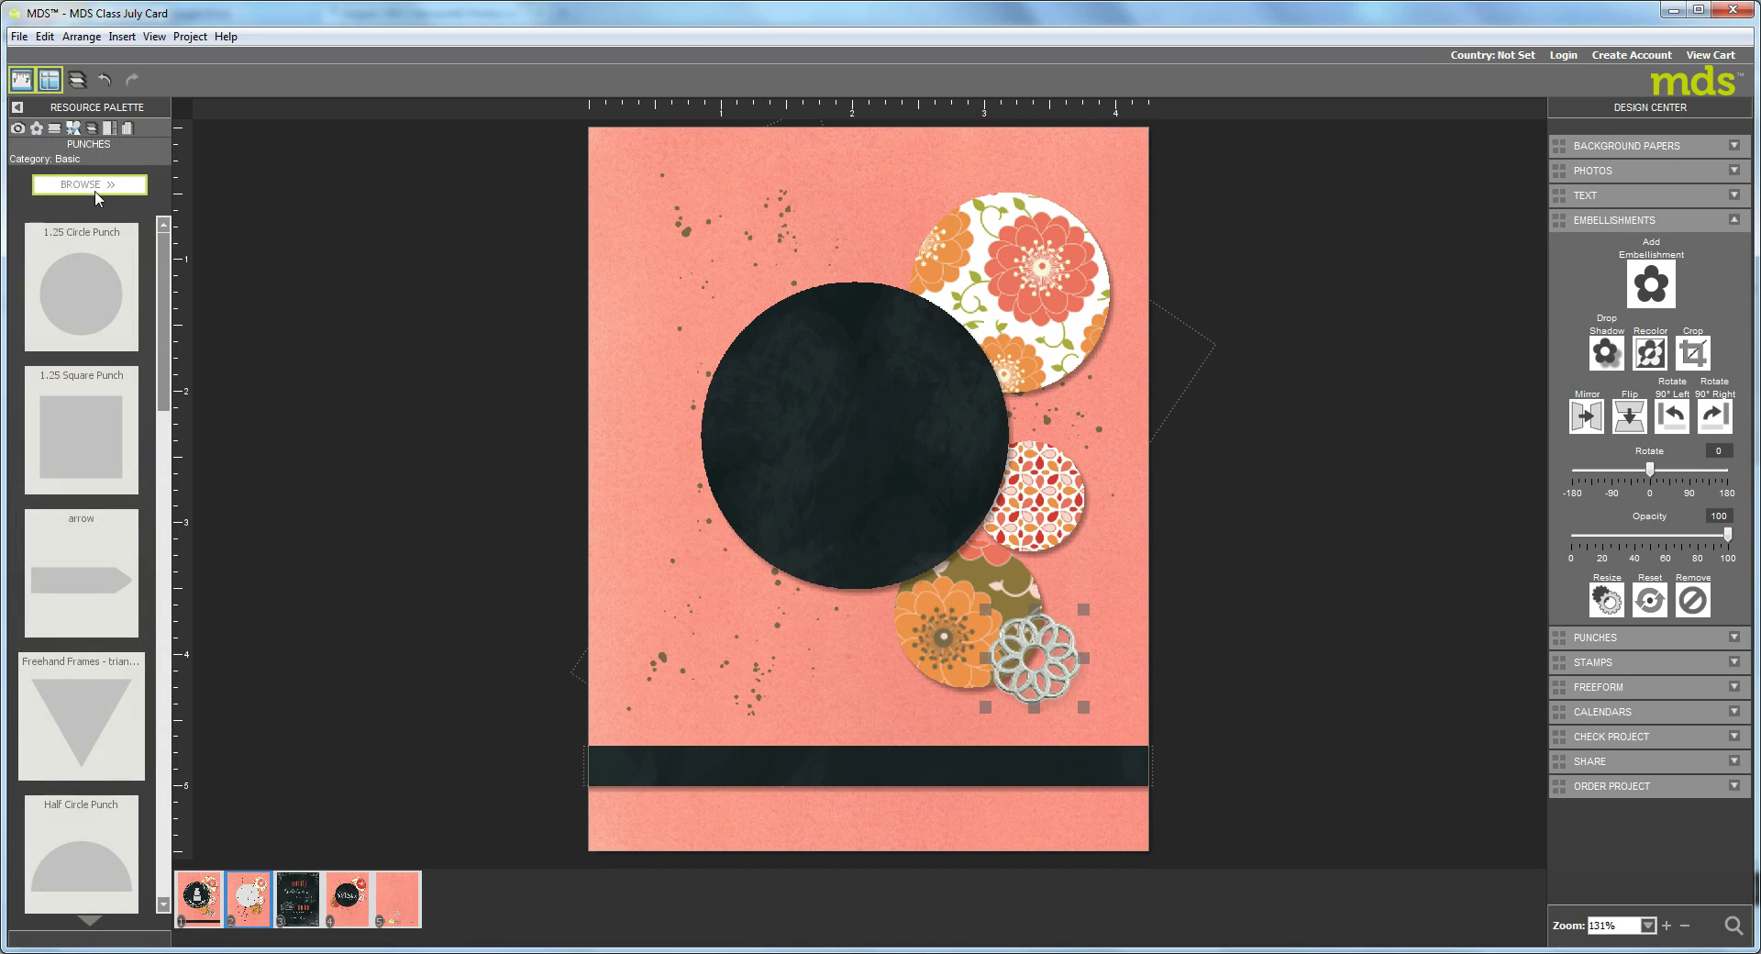
click(164, 895)
click(164, 894)
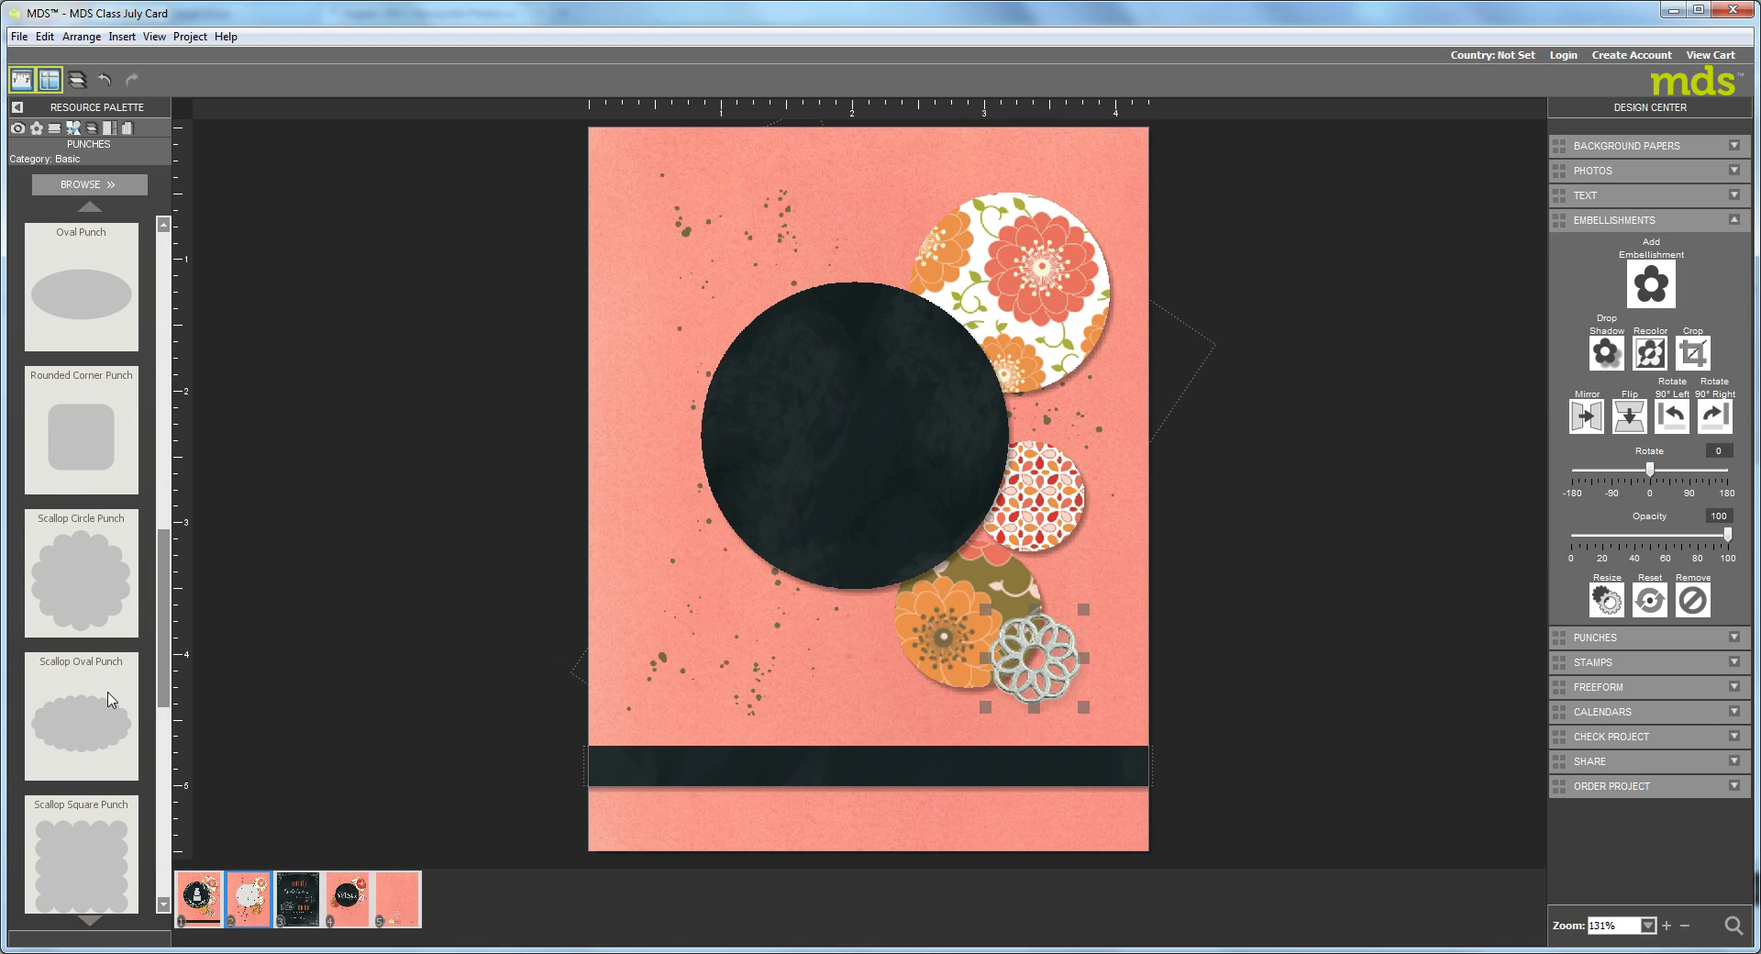
drag(64, 592, 832, 631)
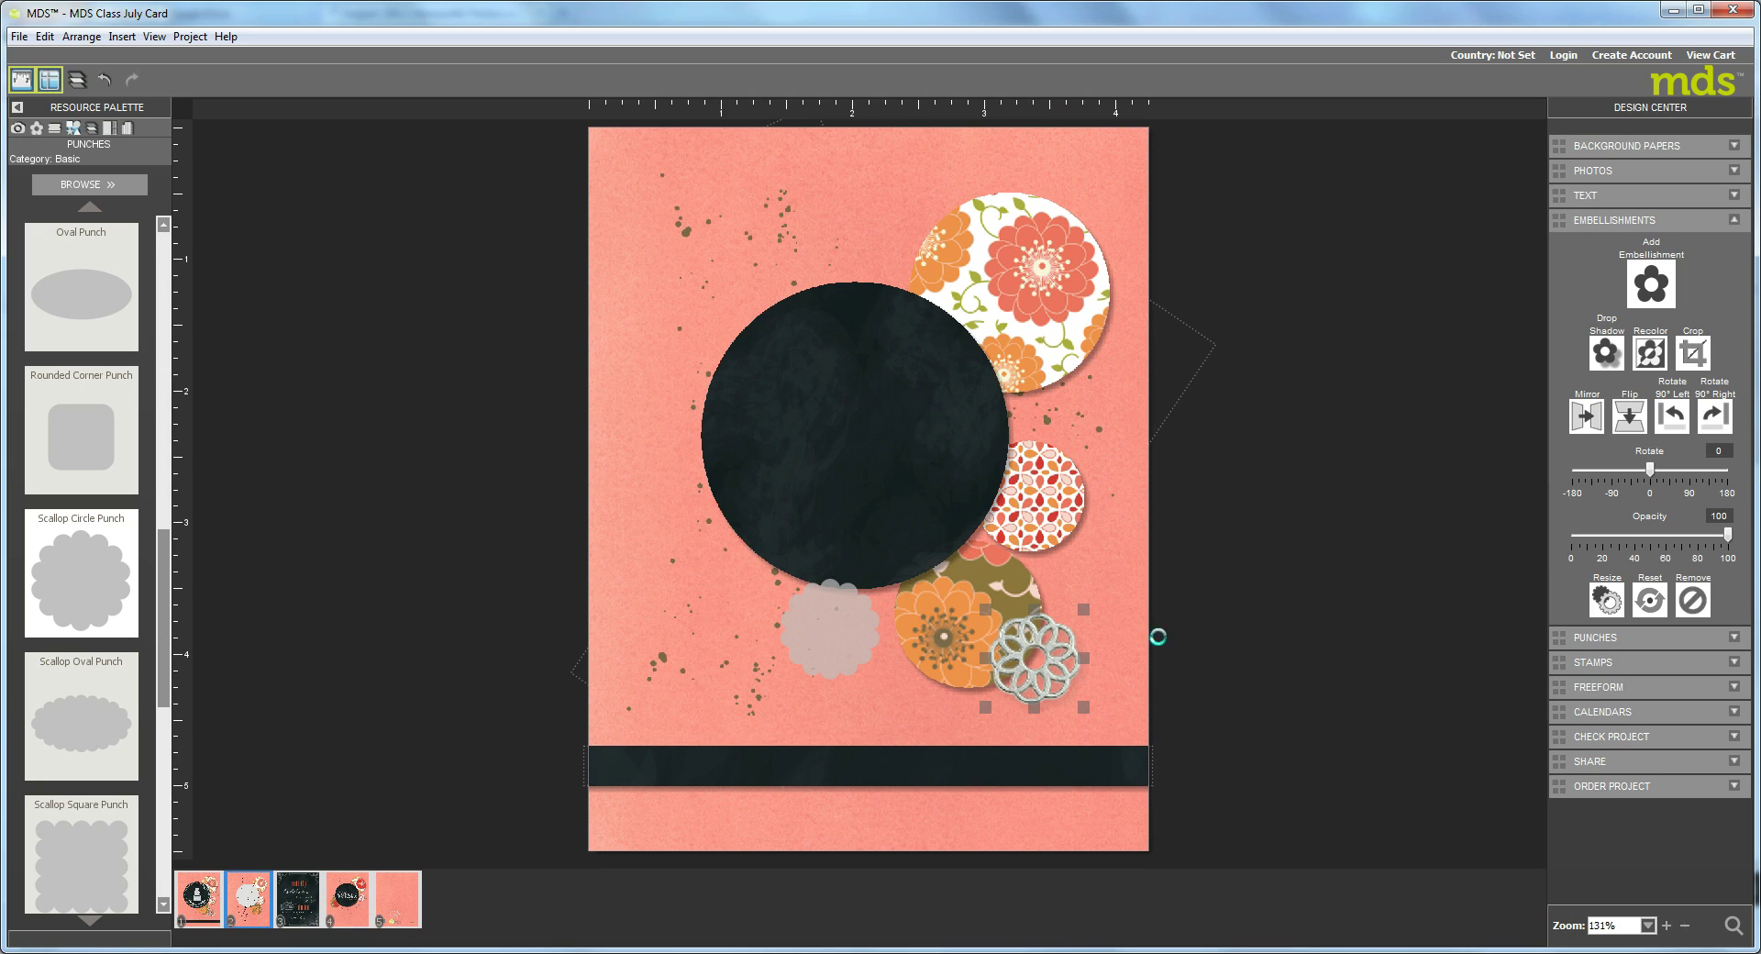
drag(948, 509, 745, 731)
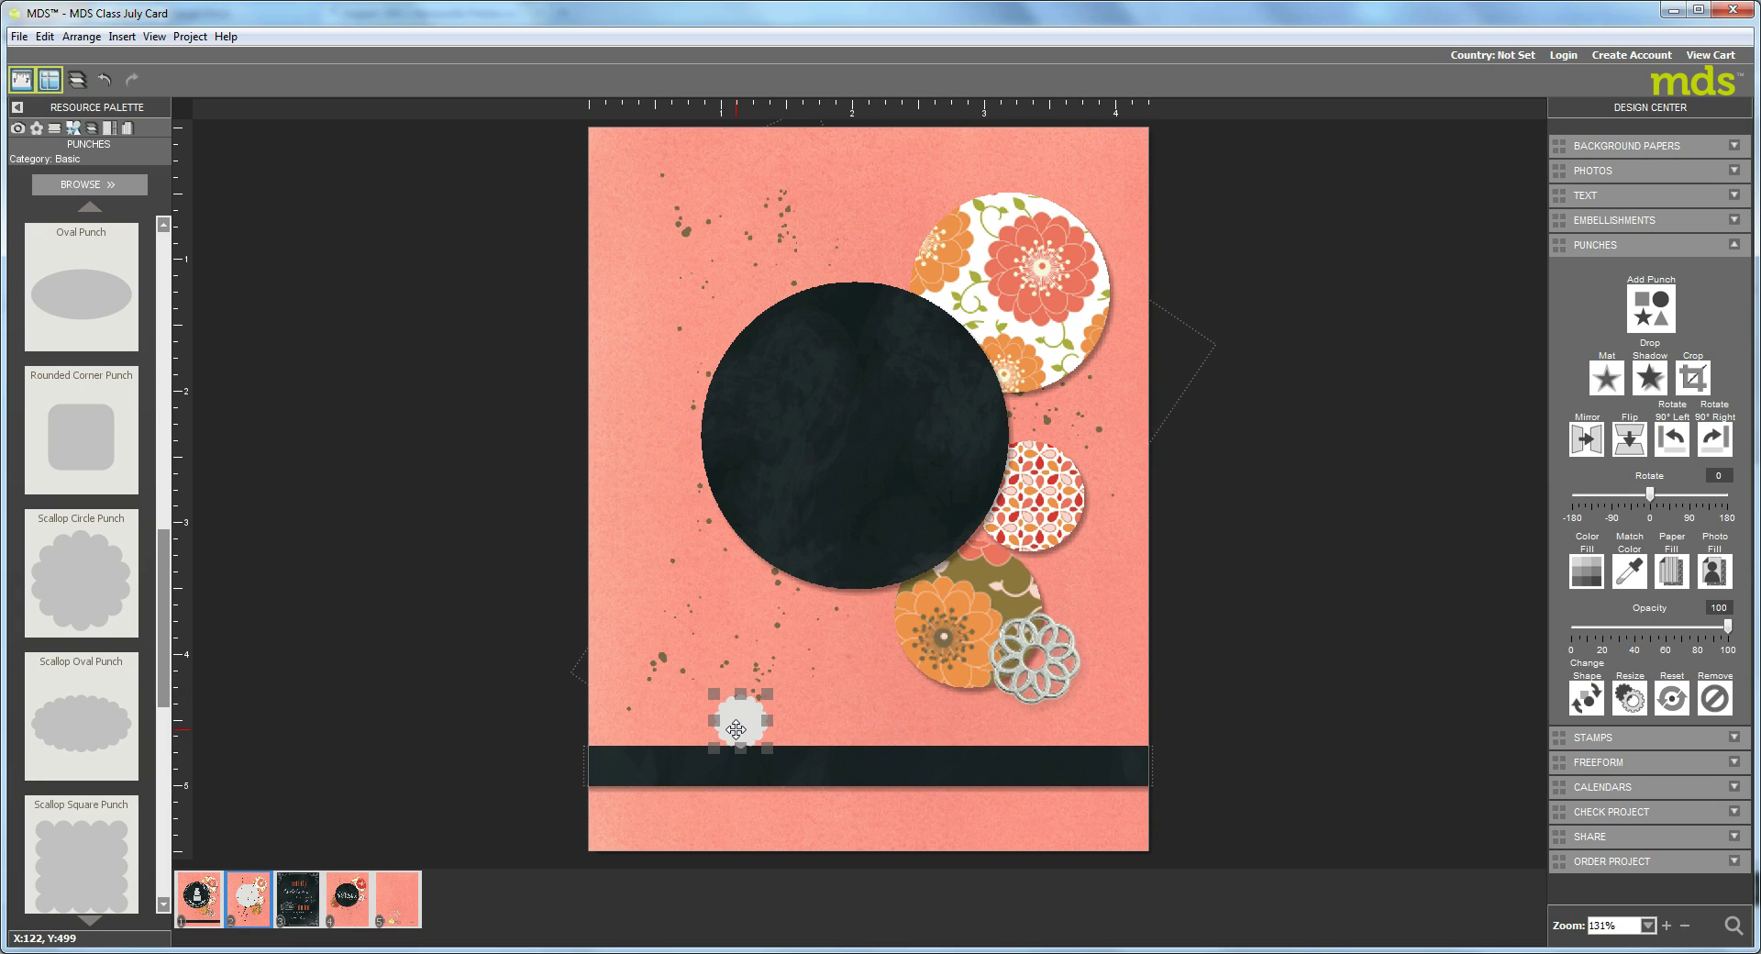
drag(1032, 666, 1029, 668)
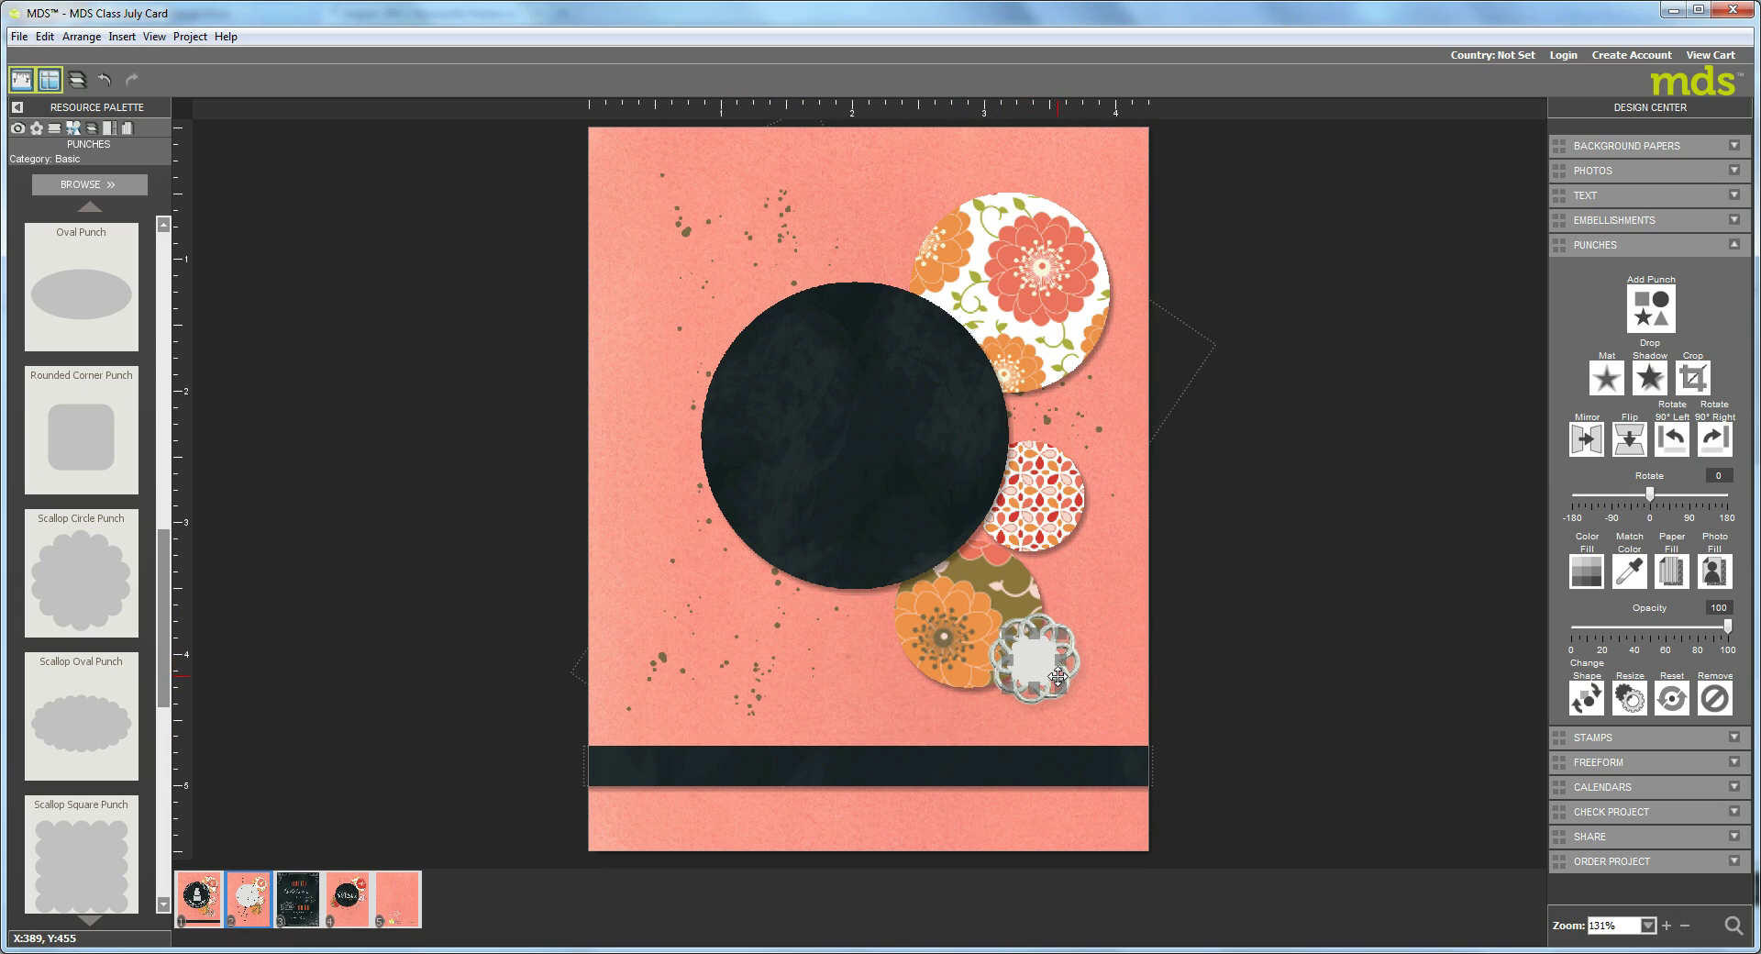
Select the filigree brad together with the scallop circle, align them by their centers, and clear the selection.
click(1040, 618)
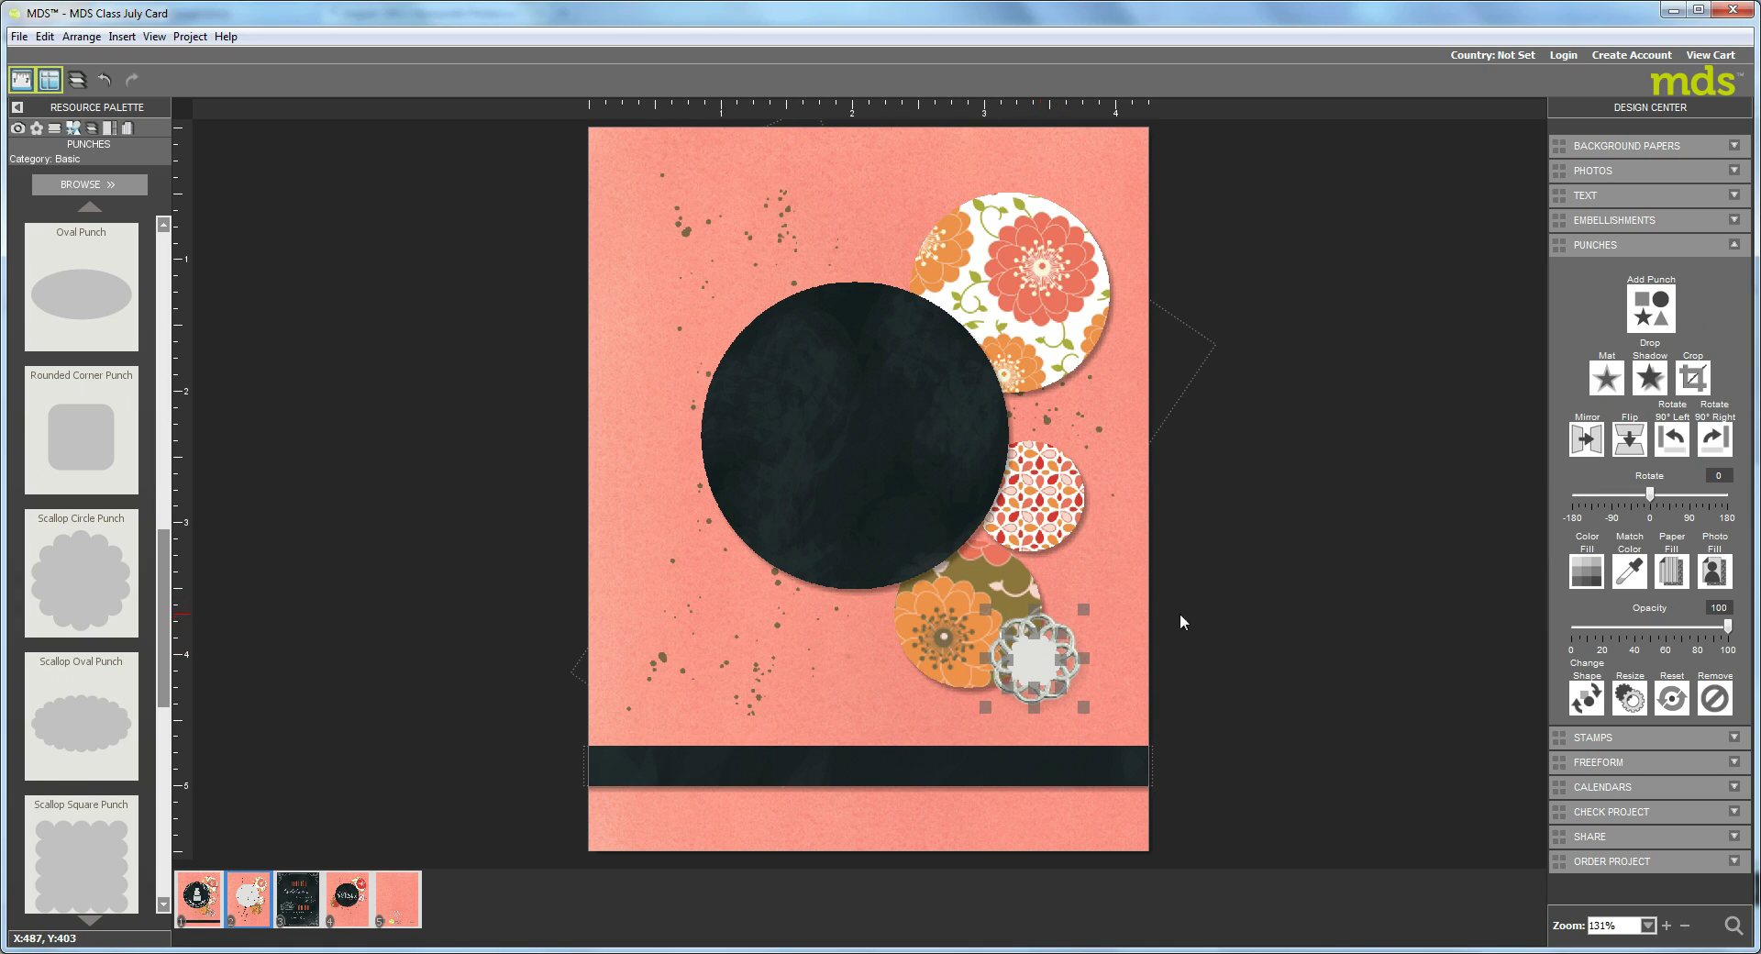
click(80, 37)
mouse_move(266, 81)
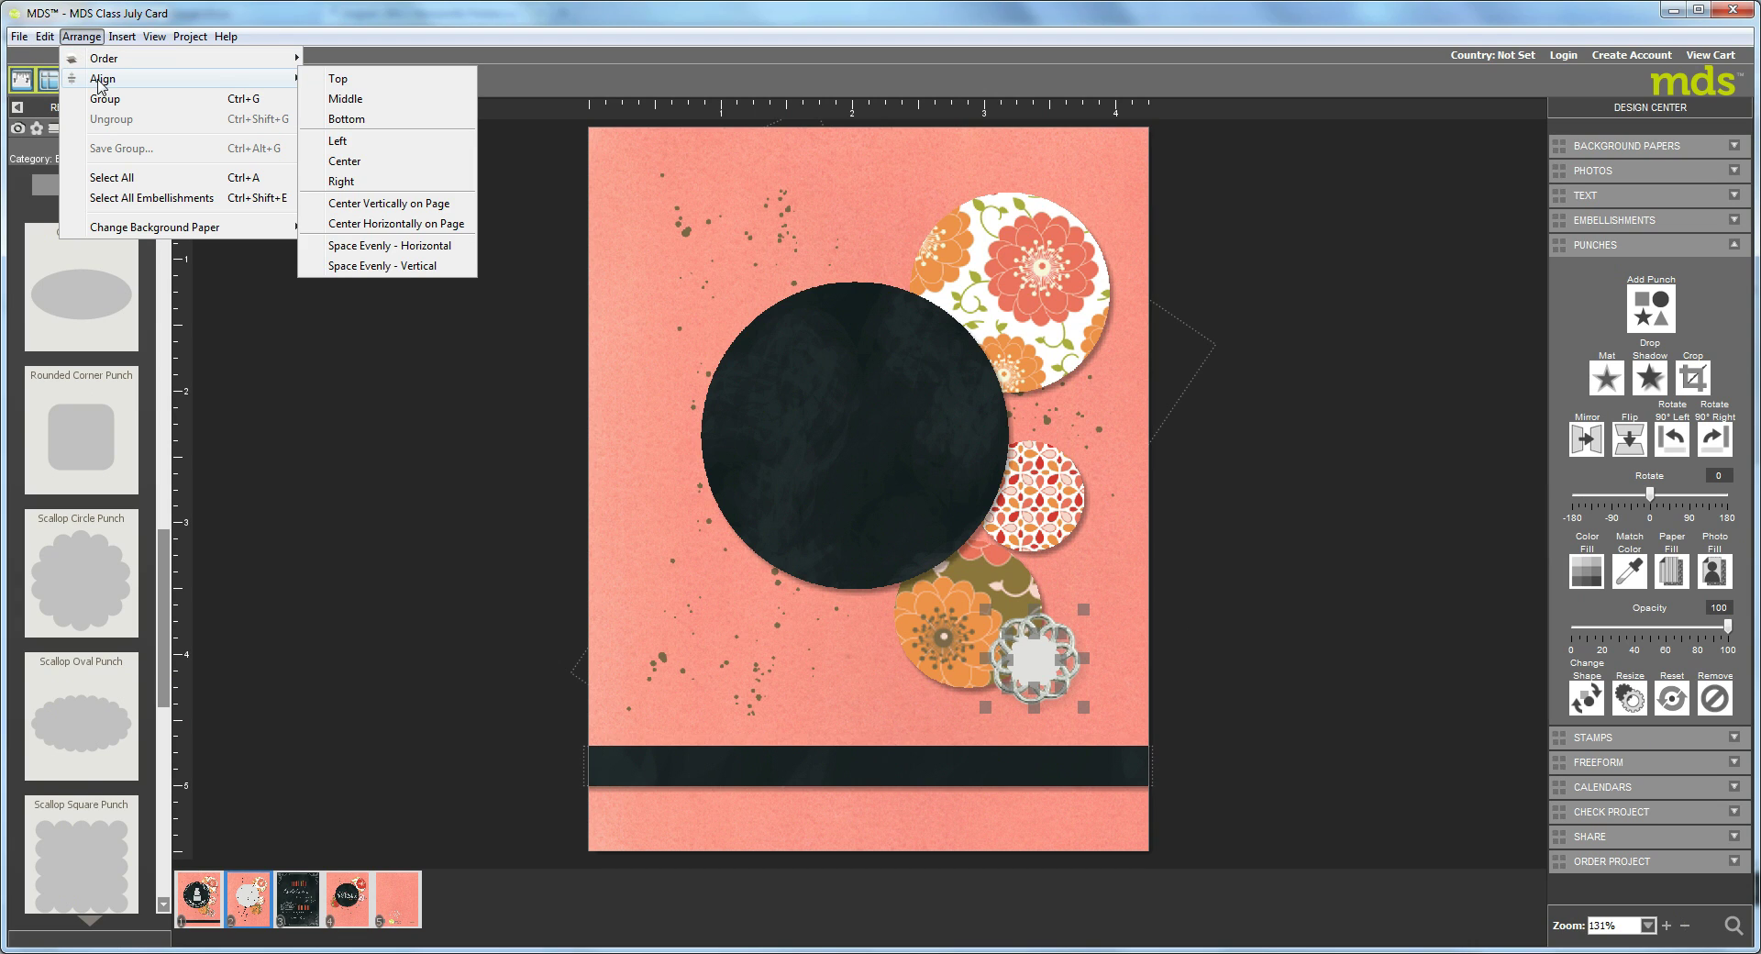
click(337, 166)
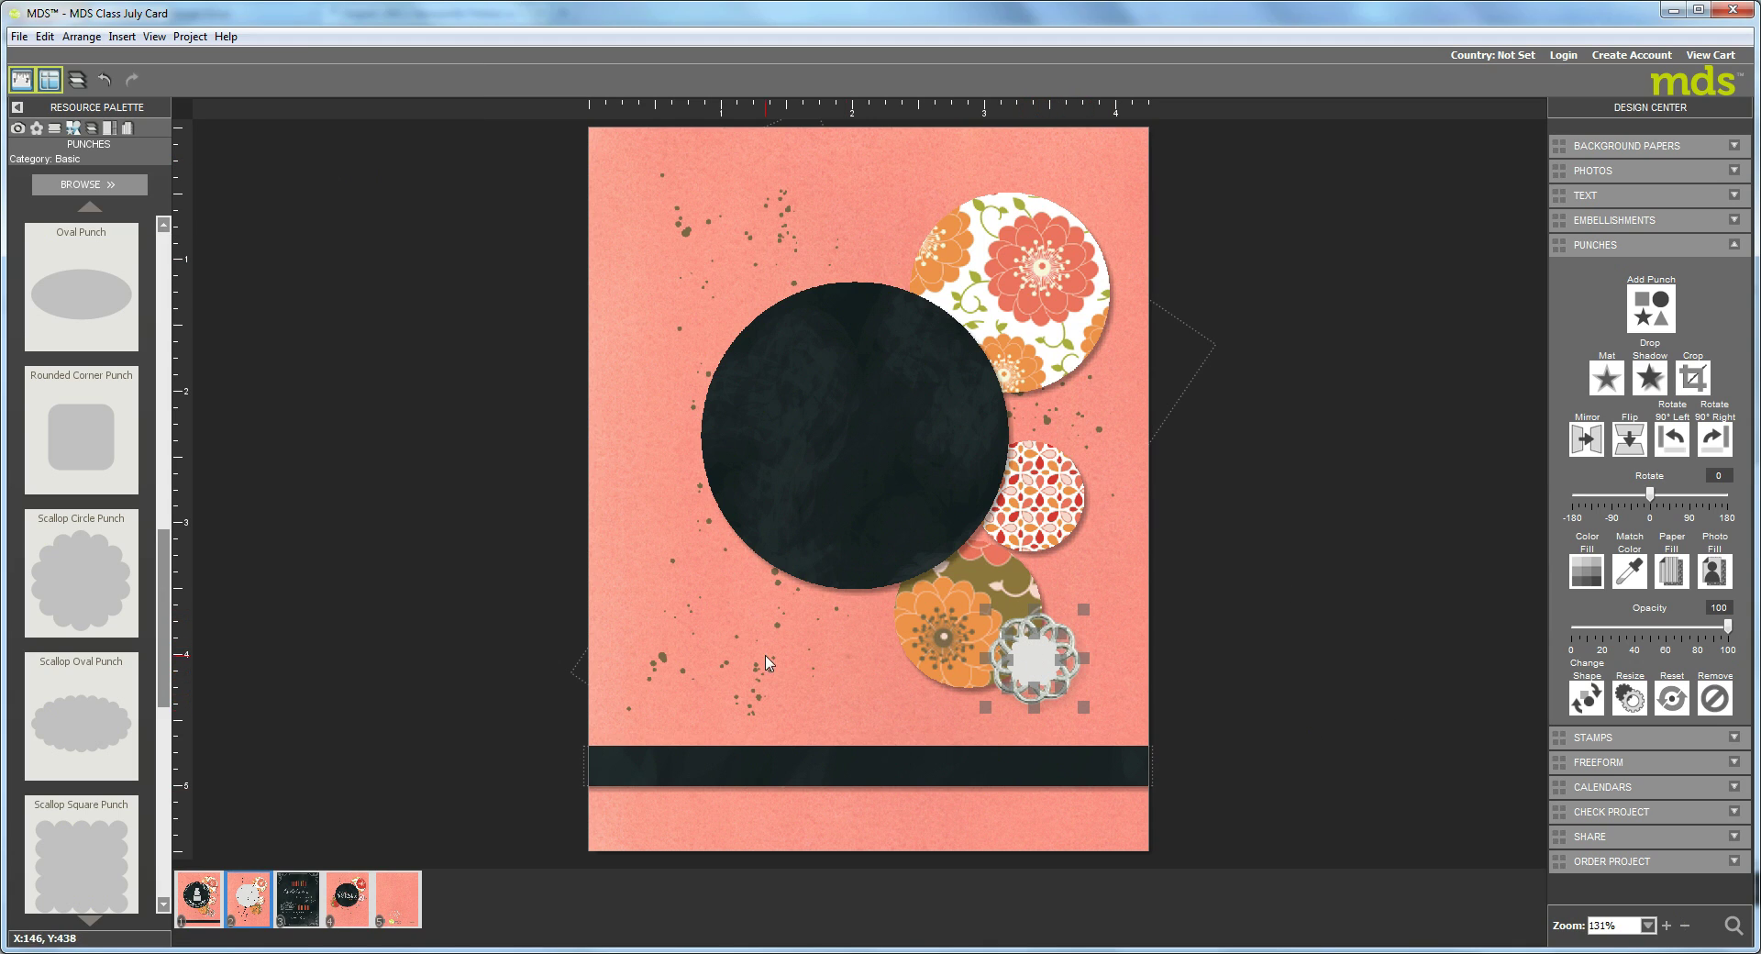
click(847, 714)
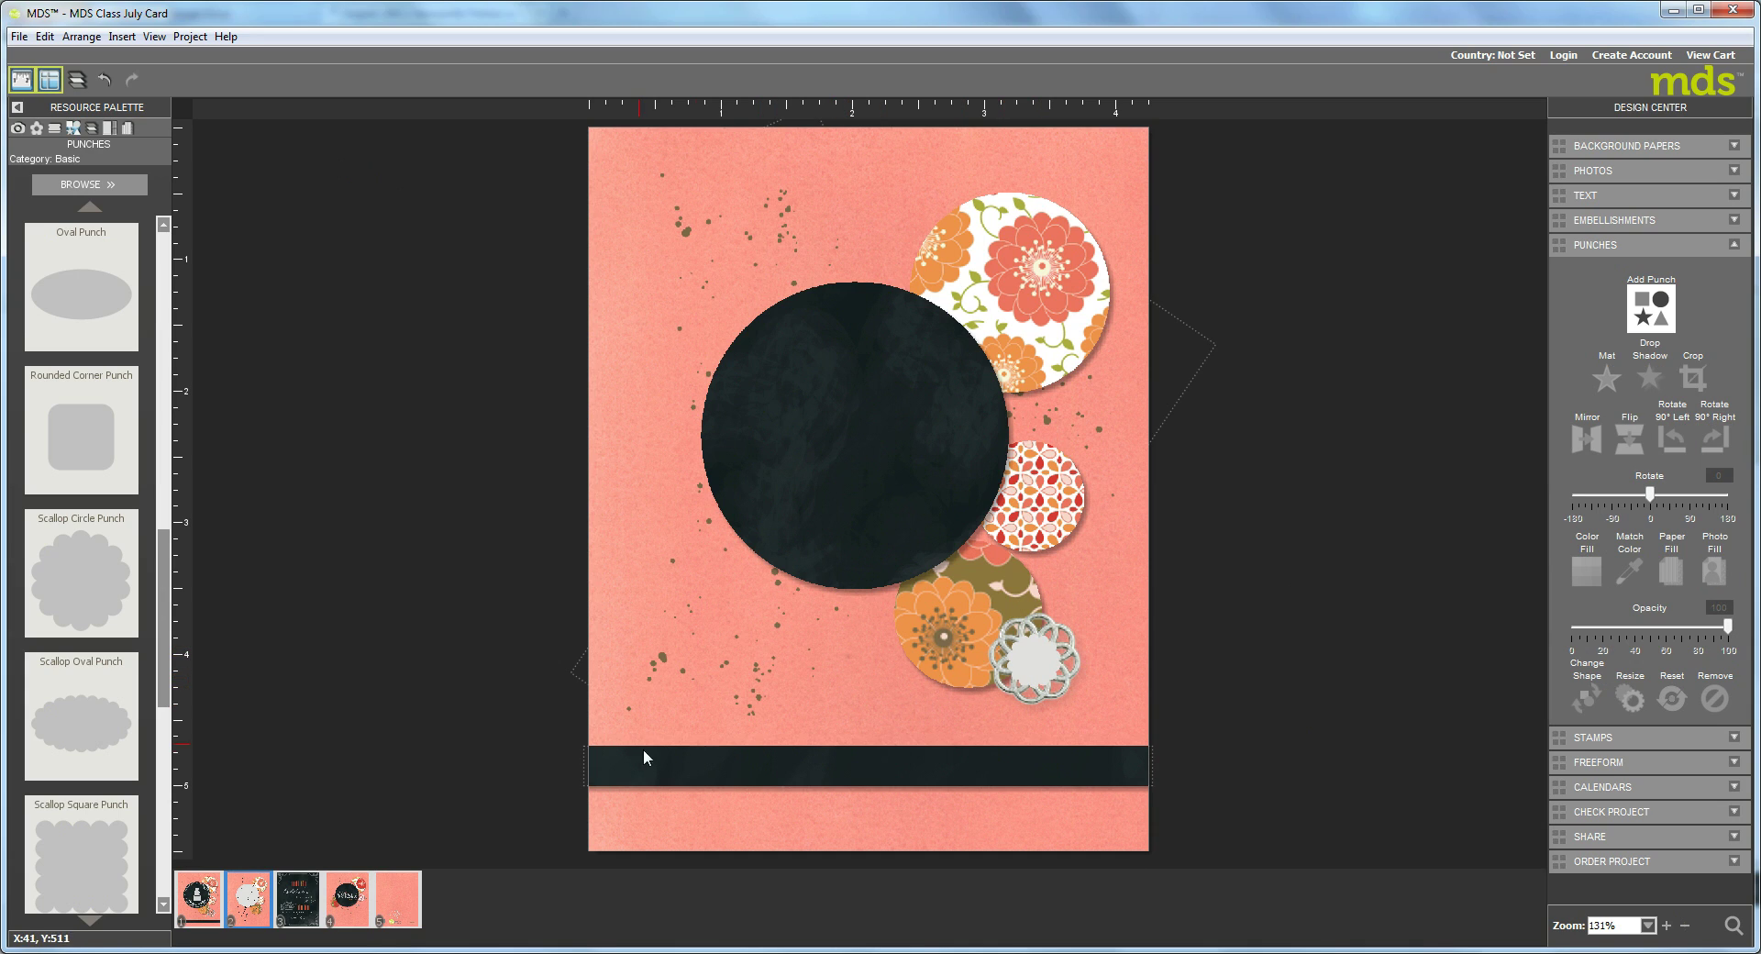
Fill the small scallop circle with Be Yourself - paper 3 from the Be Yourself designer series and enable its drop shadow.
click(1033, 673)
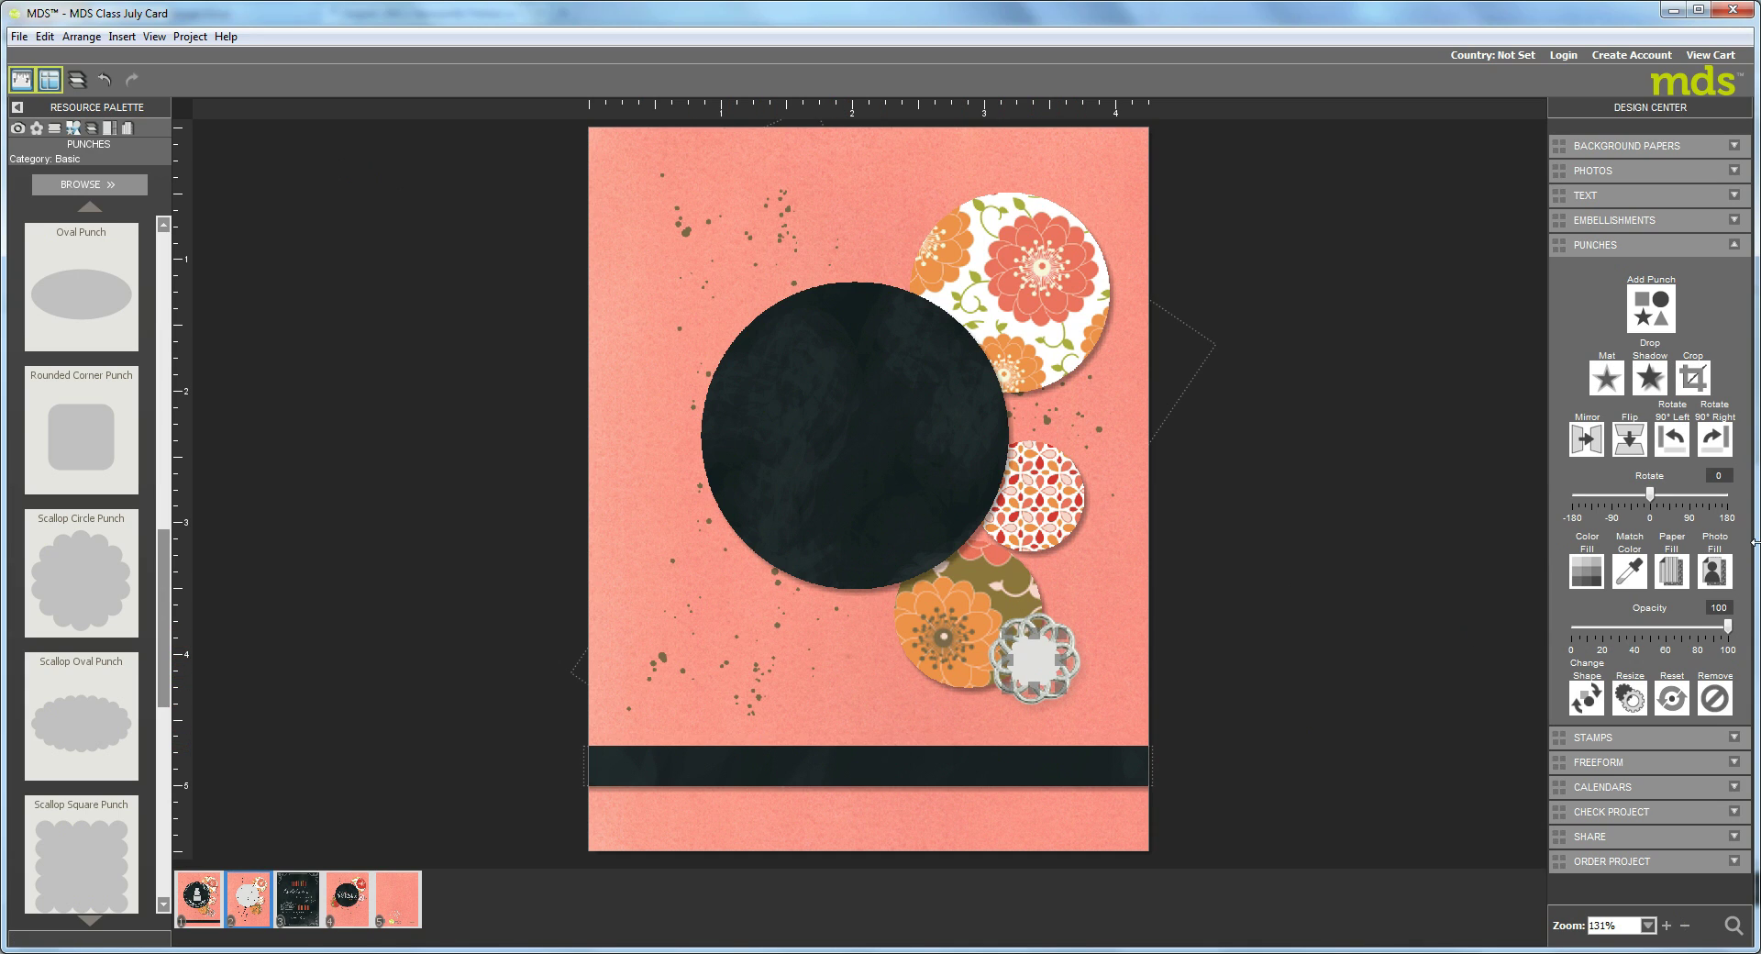
click(1673, 572)
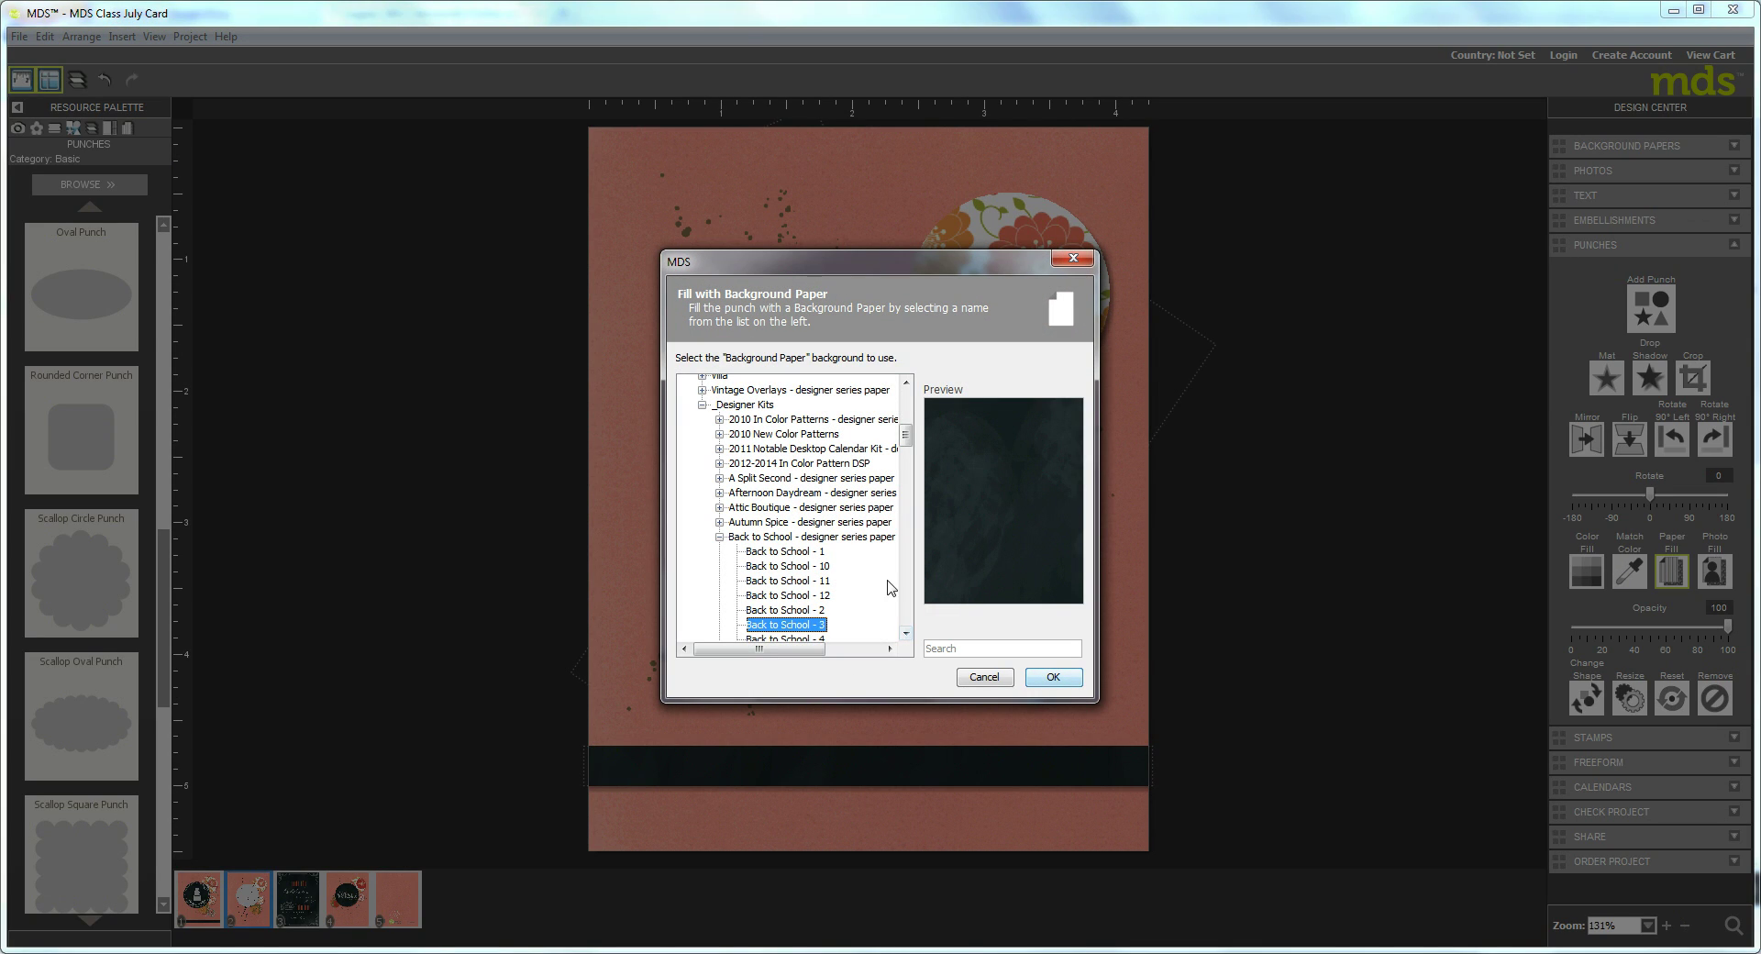
scroll(908, 619, down, 15)
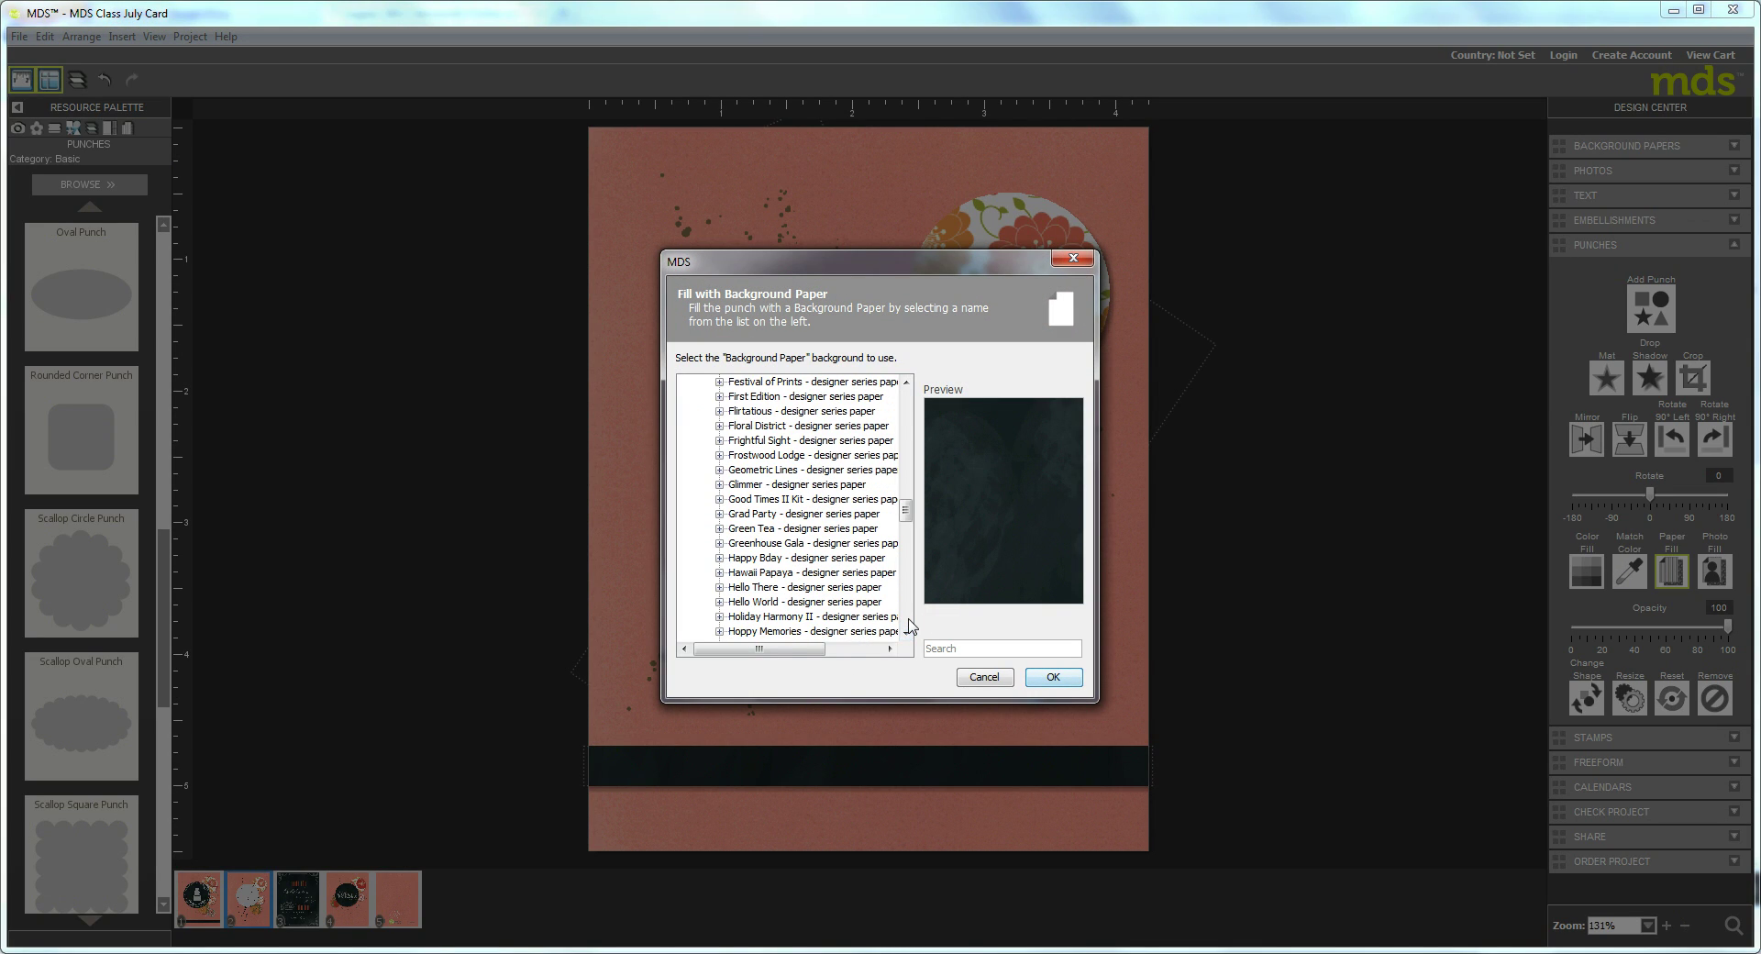
scroll(910, 400, up, 15)
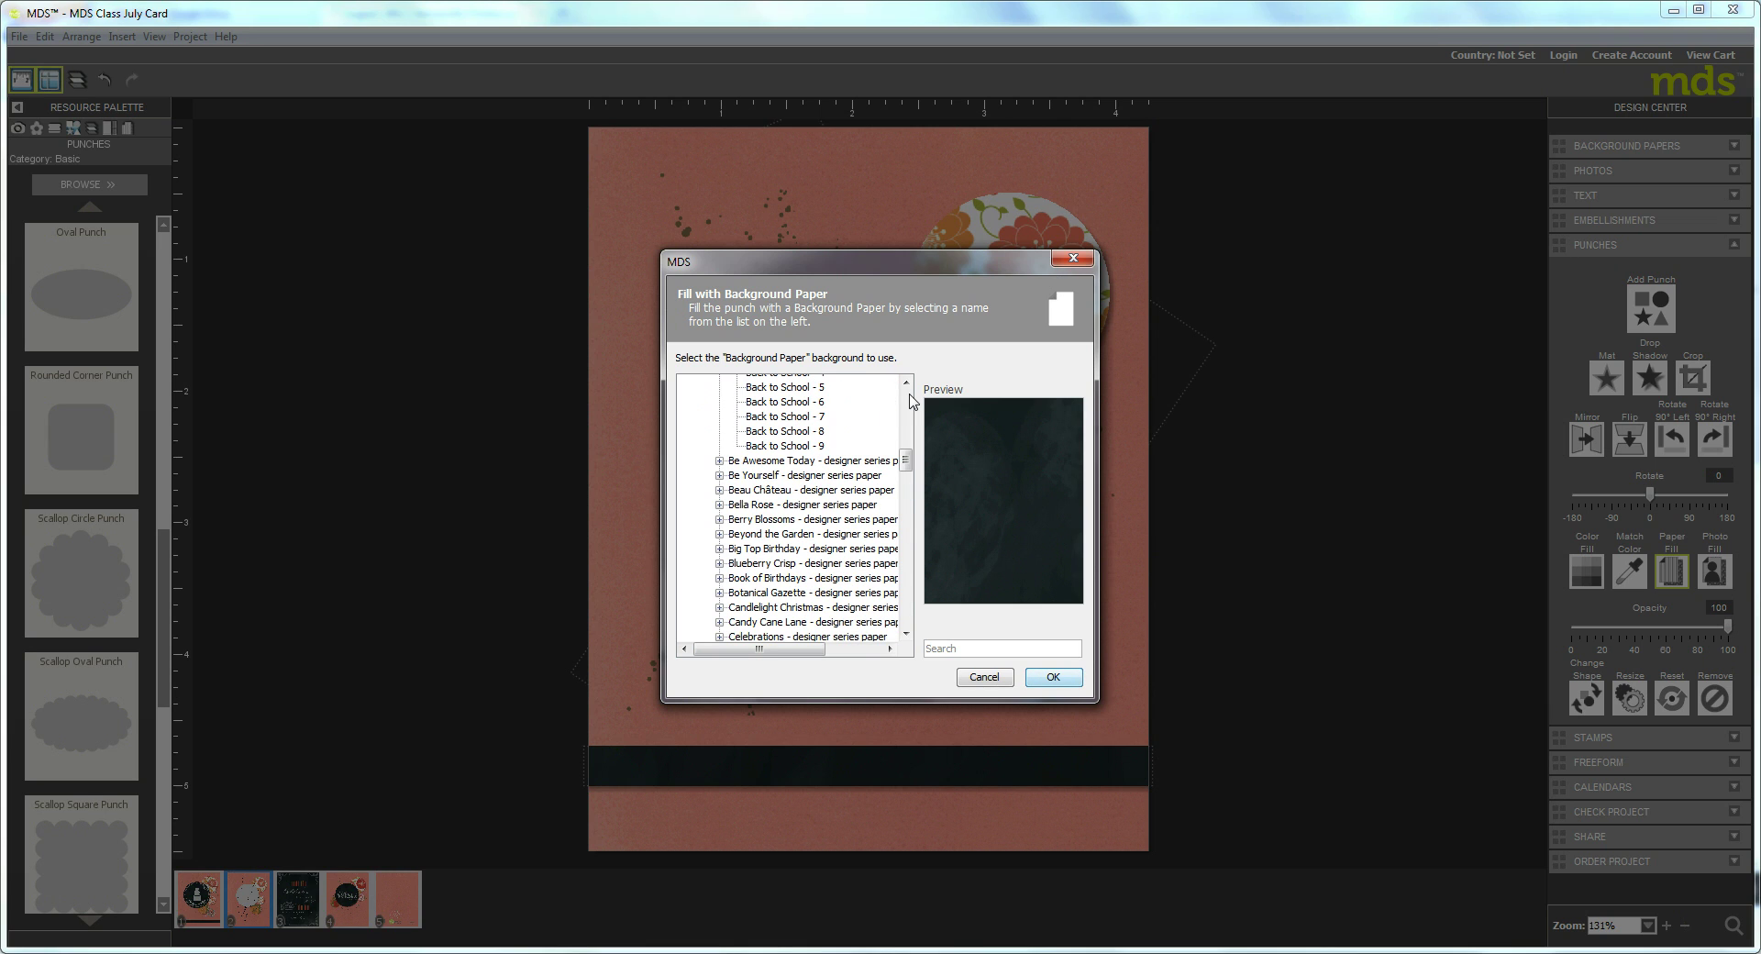
click(720, 475)
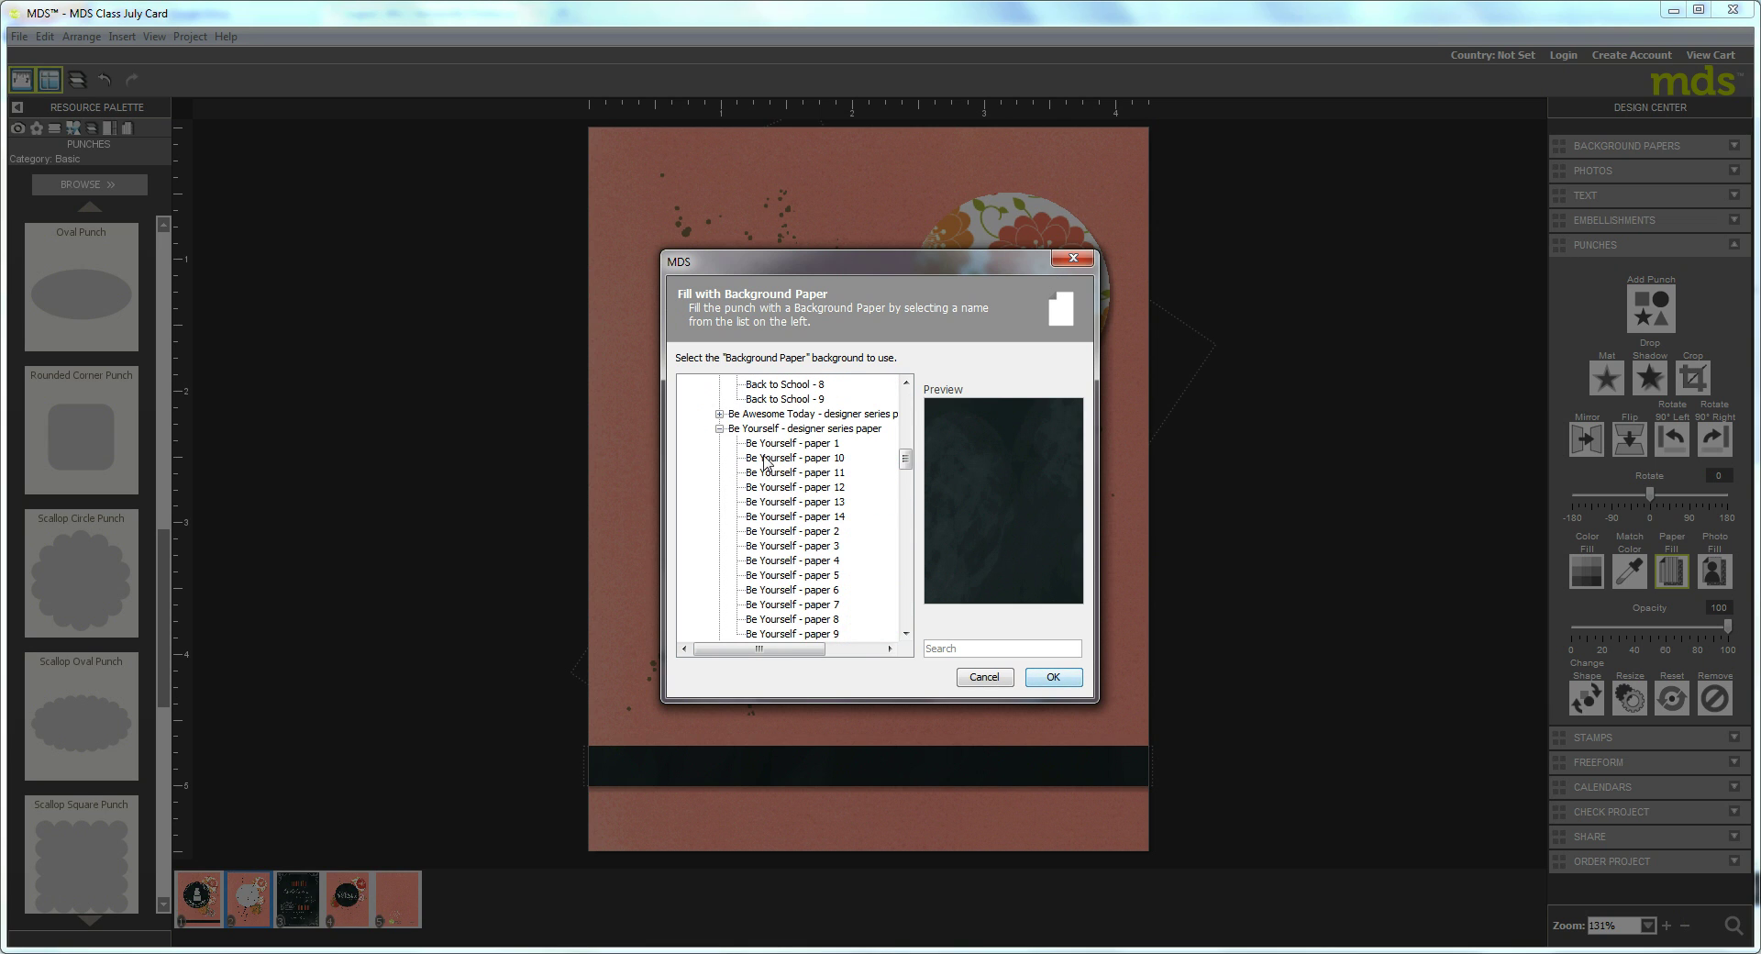
click(775, 443)
click(787, 458)
click(785, 473)
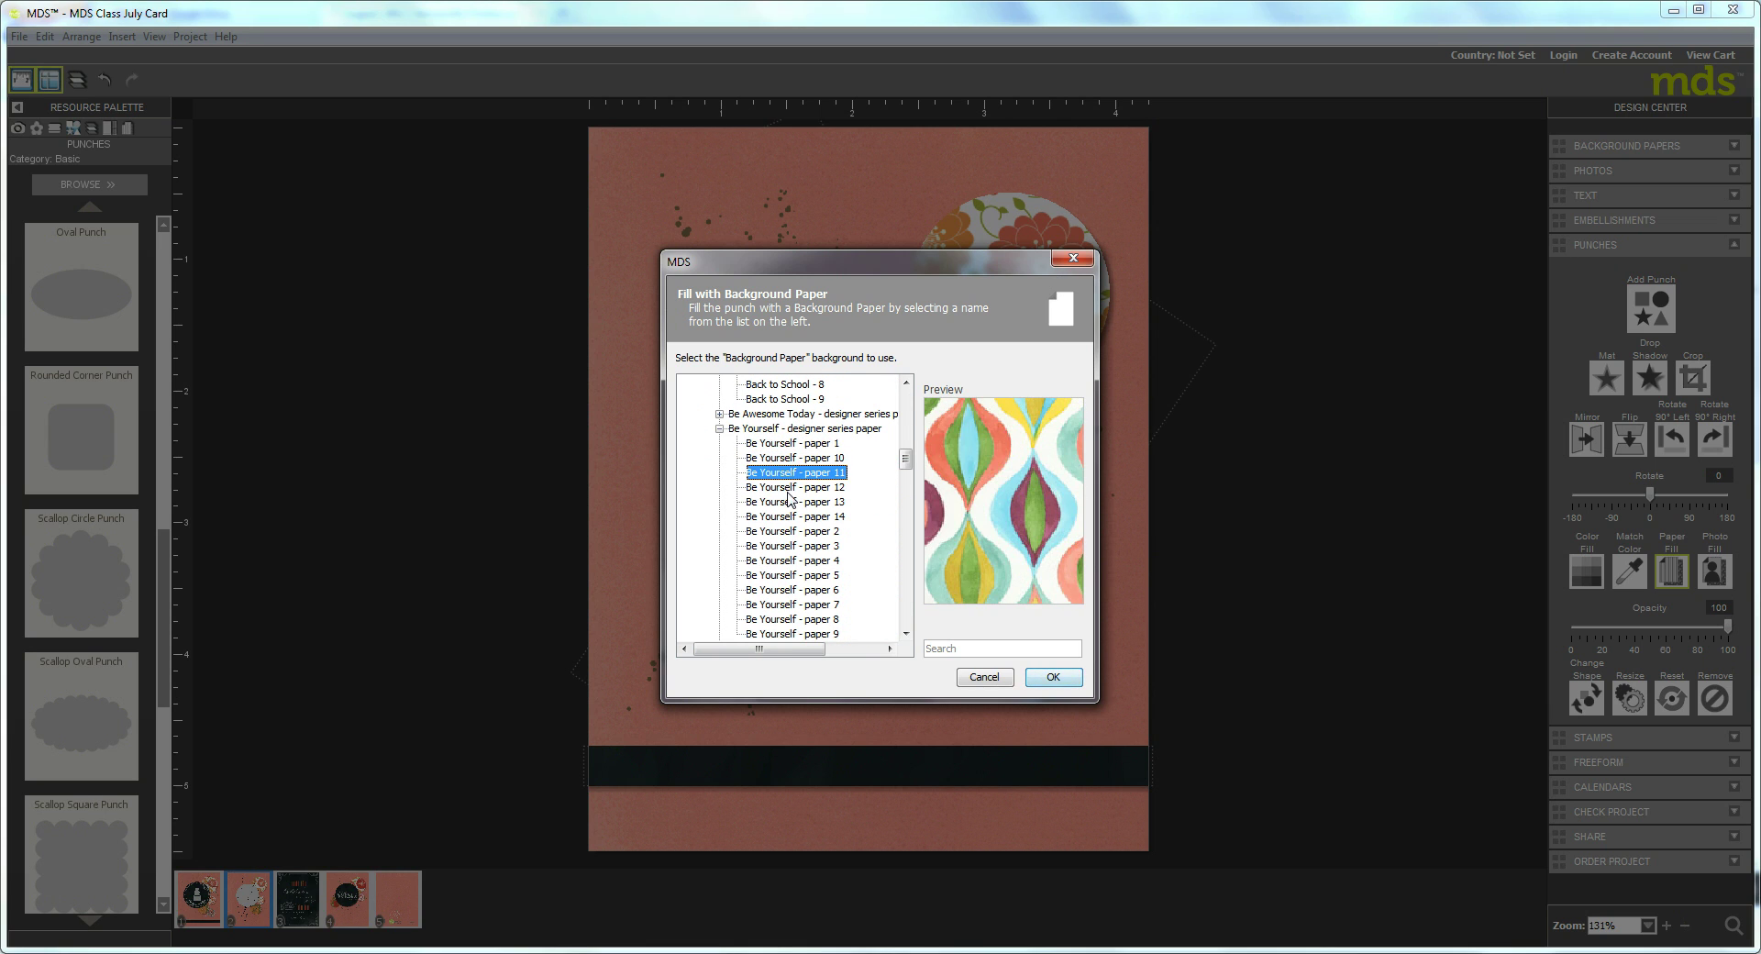
click(788, 488)
click(789, 503)
click(790, 517)
click(790, 533)
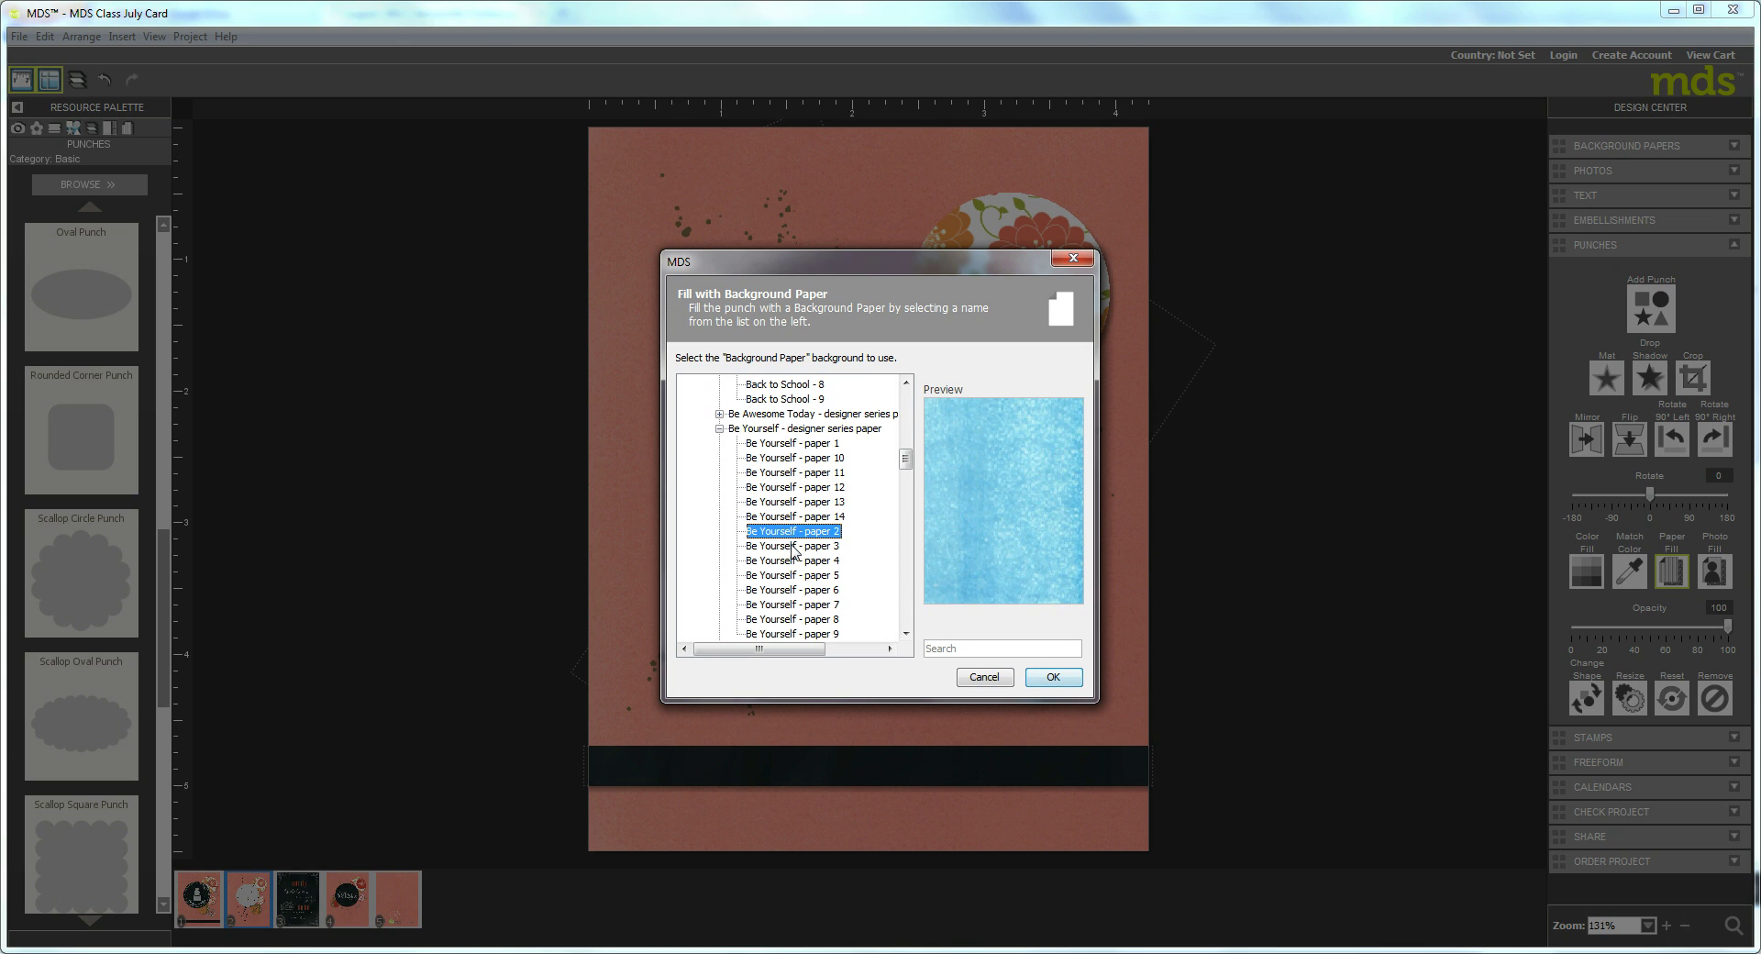
click(789, 547)
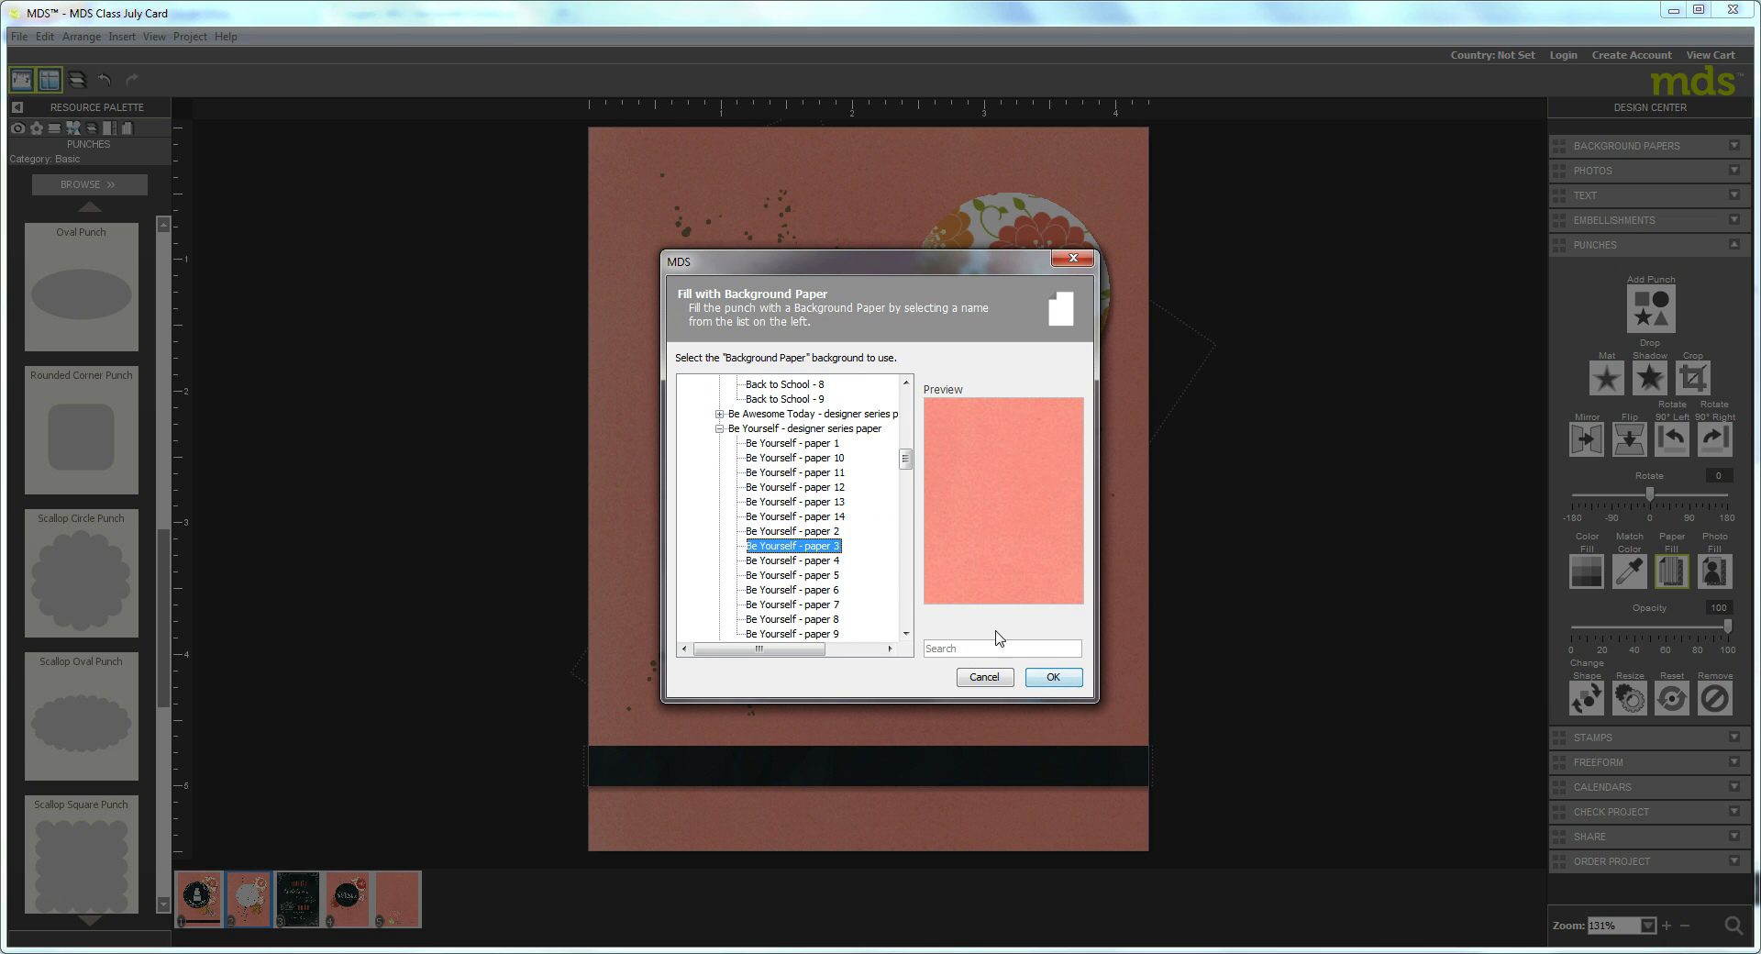
click(1052, 677)
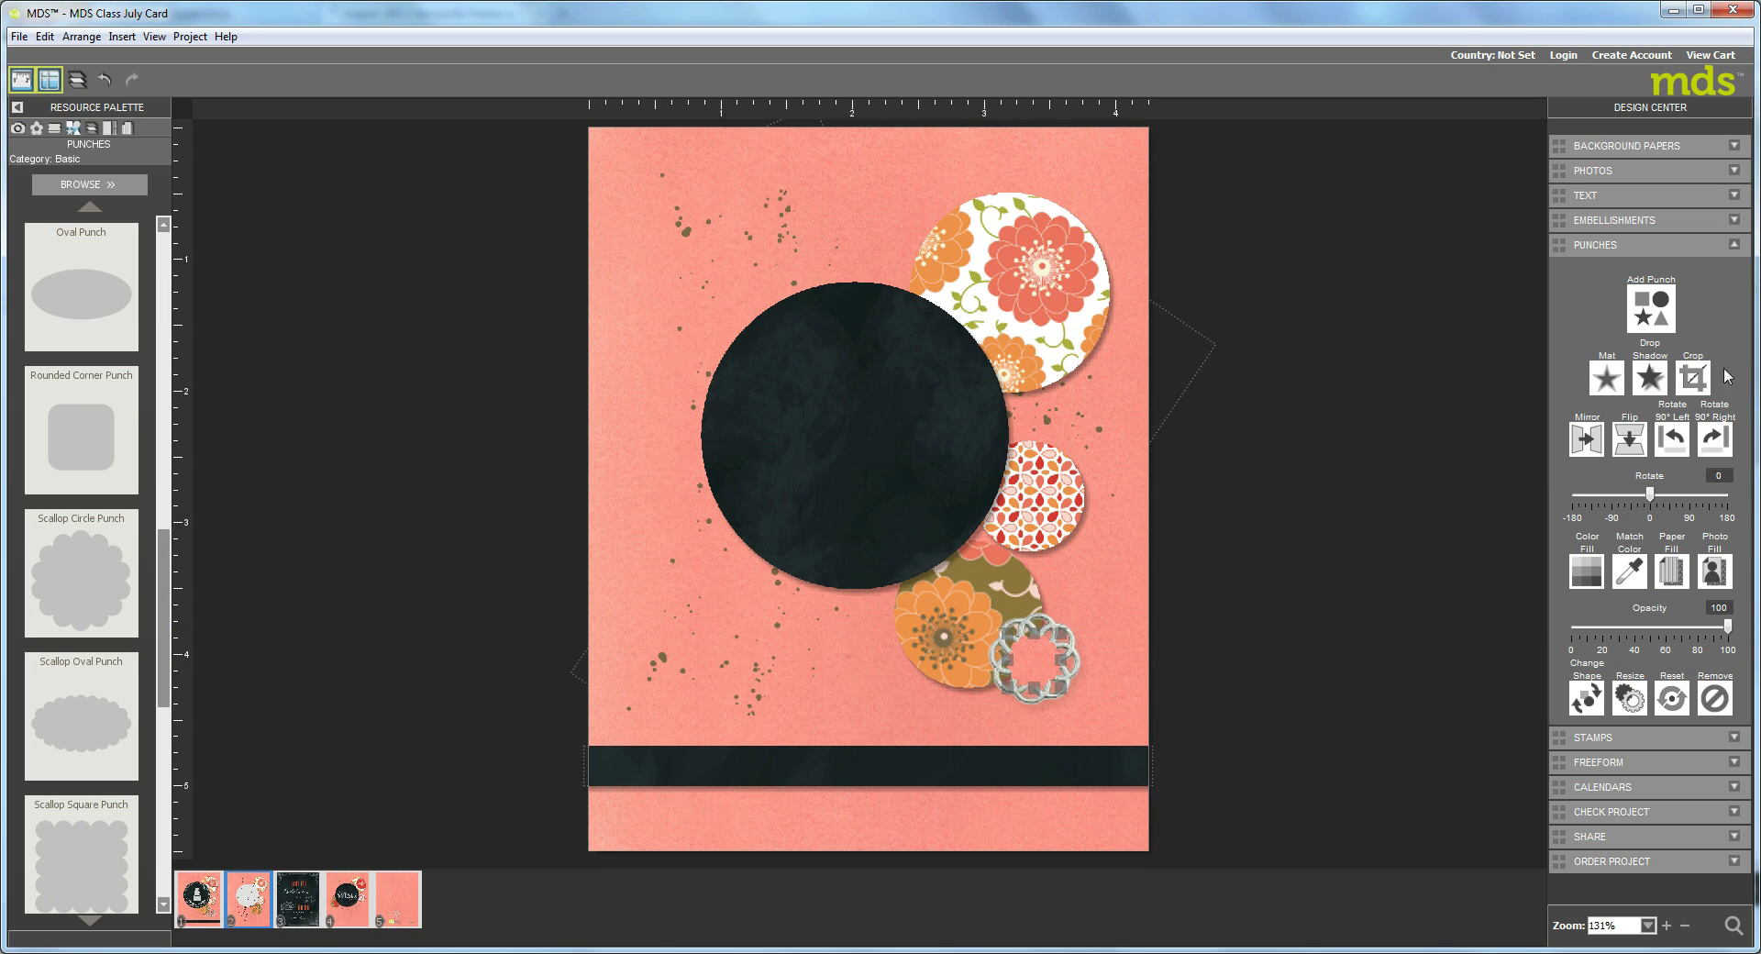
click(1648, 384)
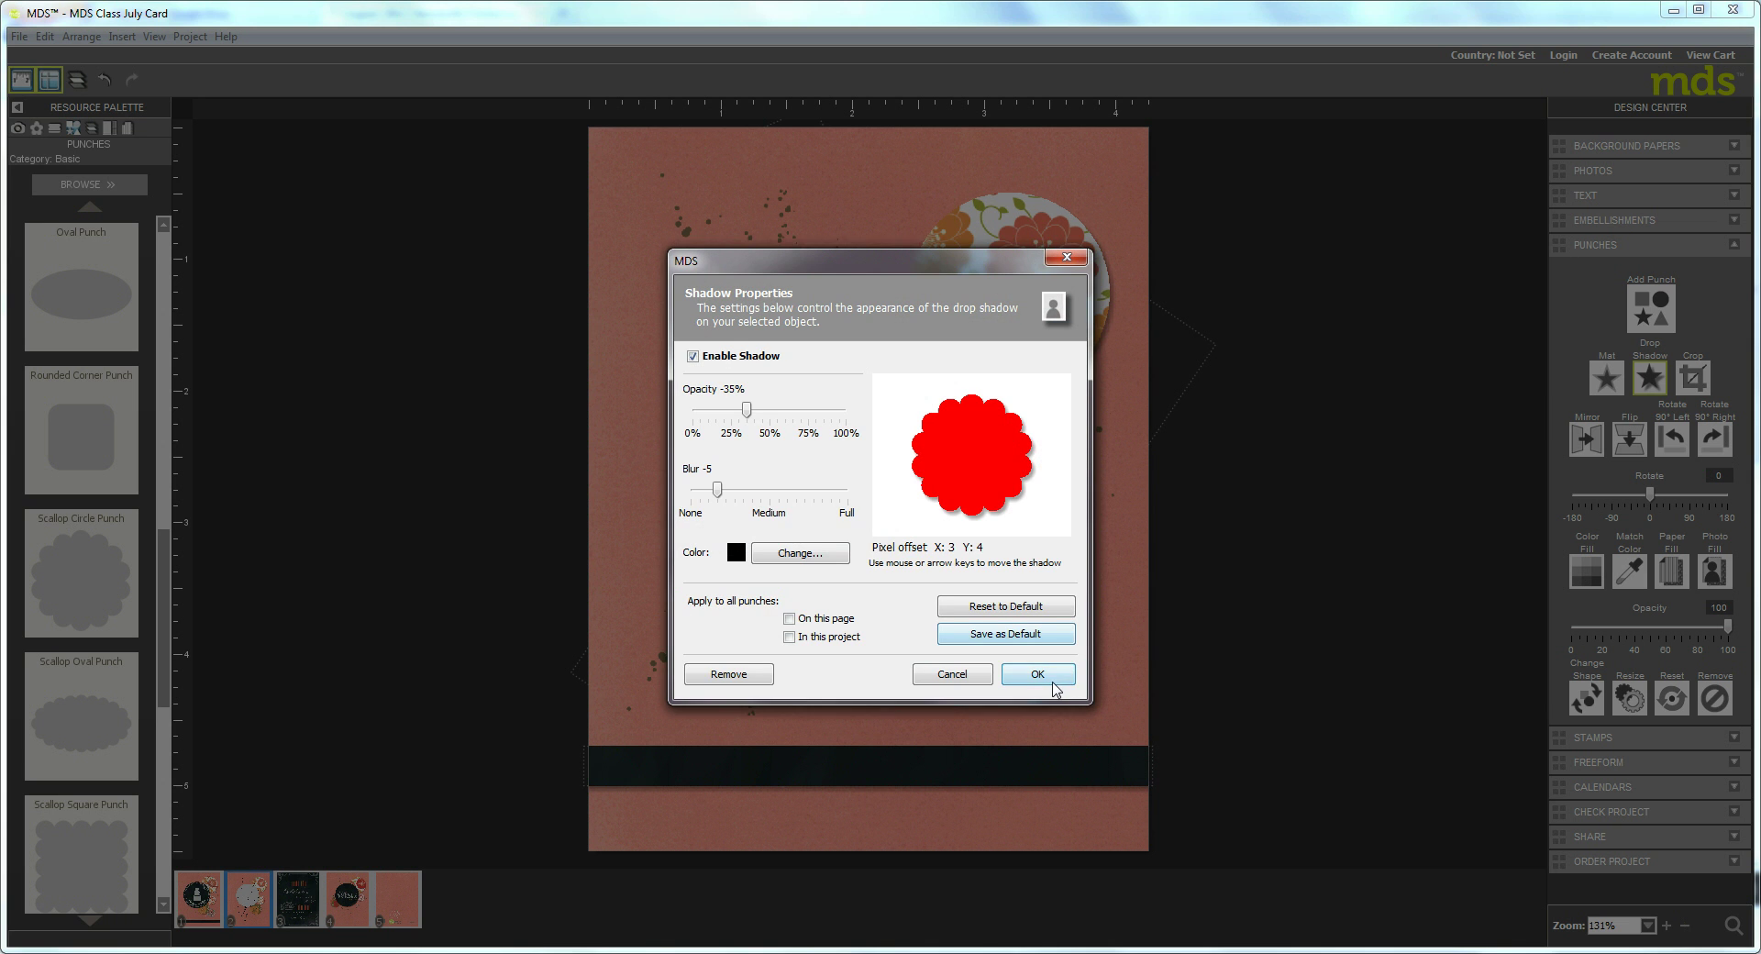
click(1048, 678)
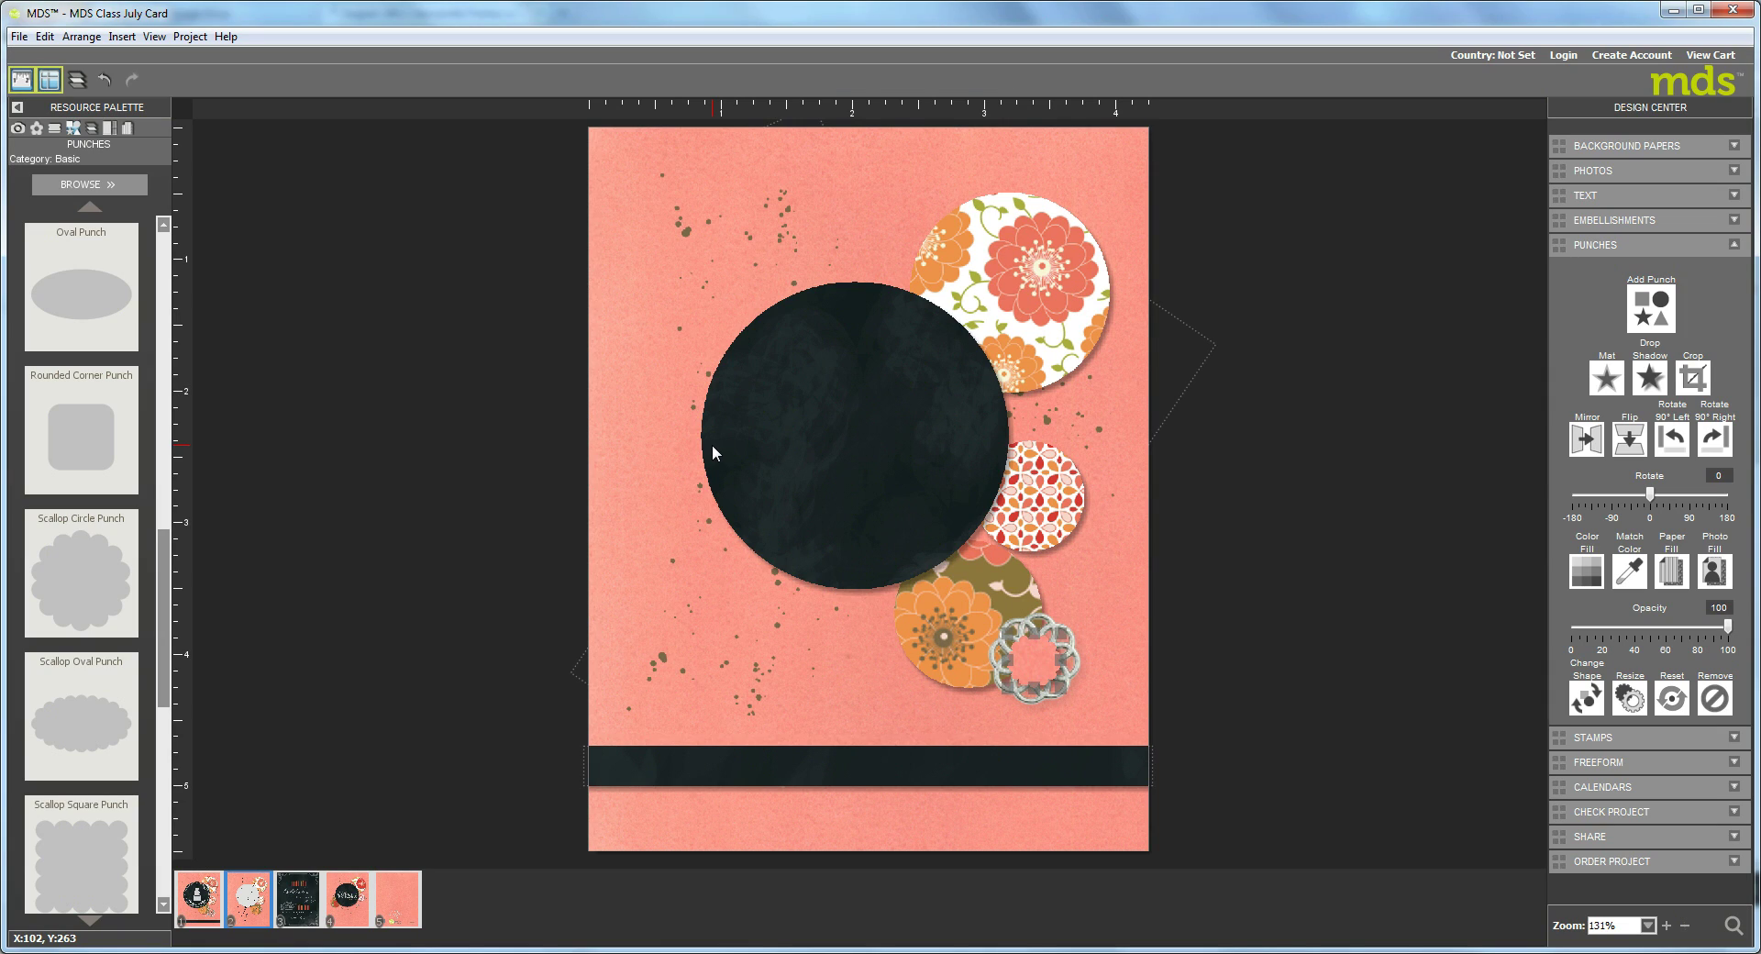